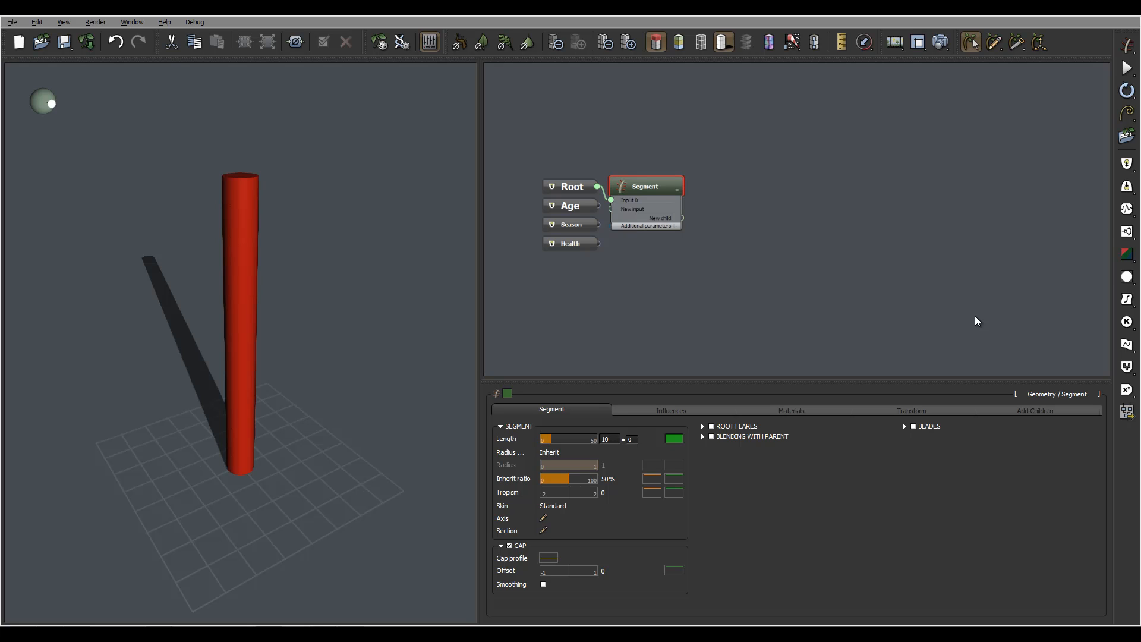
mouse_move(376, 297)
mouse_down()
mouse_move(405, 289)
mouse_move(388, 307)
mouse_move(374, 296)
mouse_up()
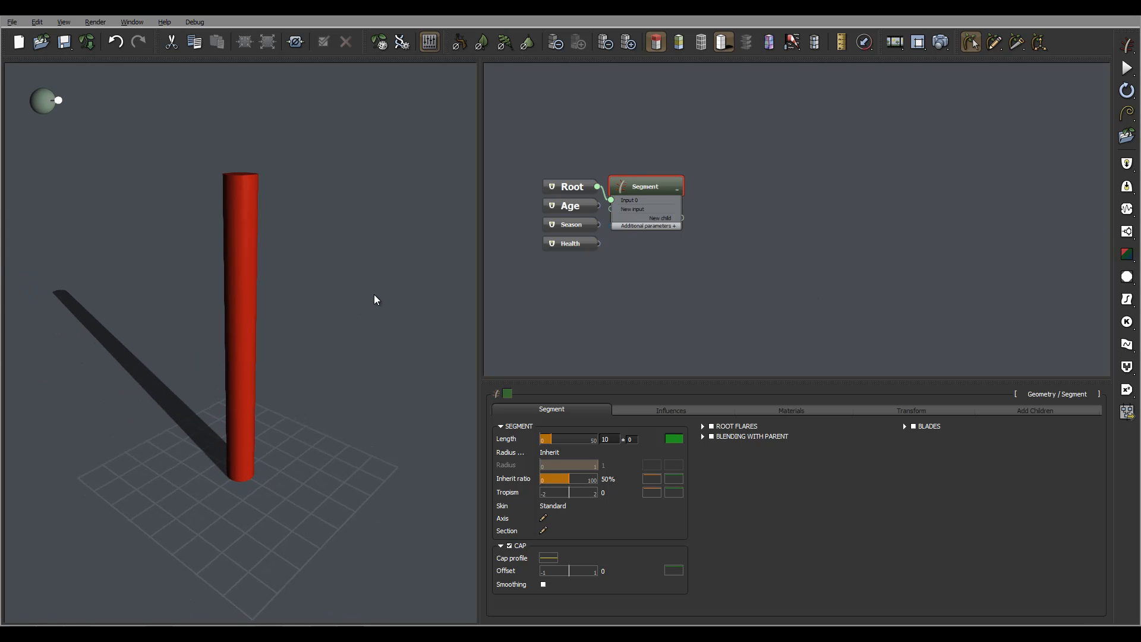
drag(315, 263, 243, 262)
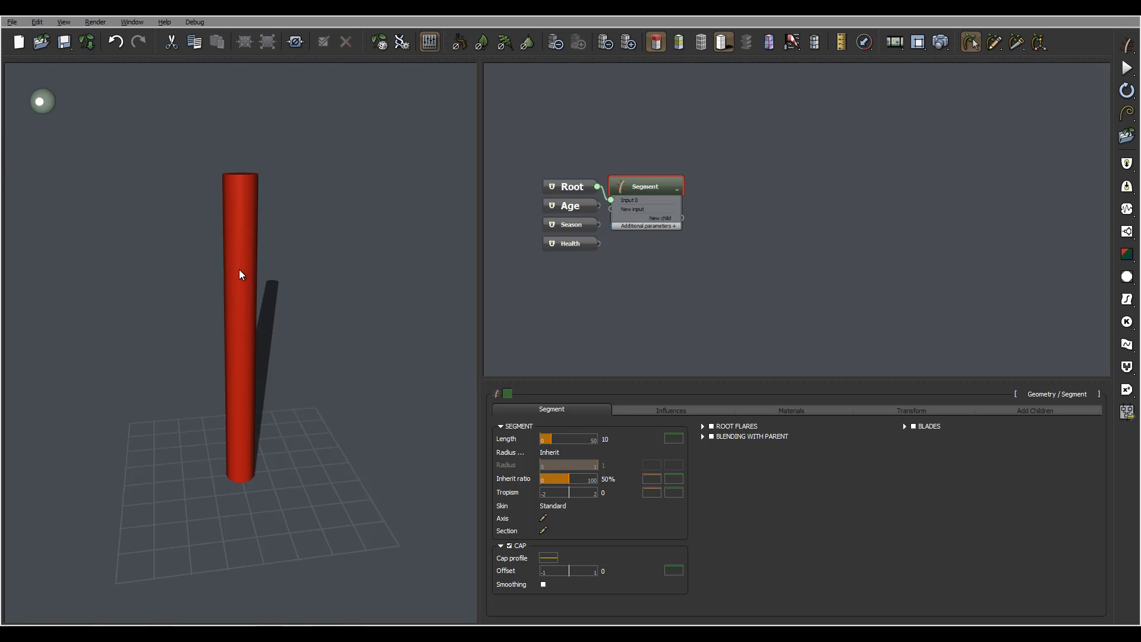
drag(239, 270, 320, 296)
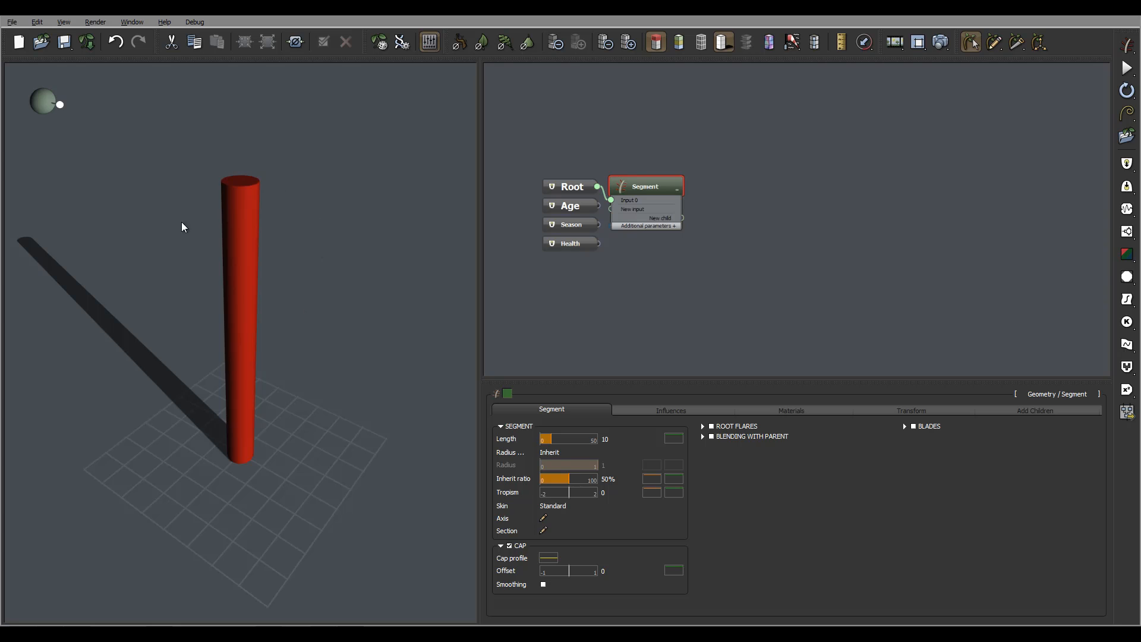
drag(182, 227, 318, 268)
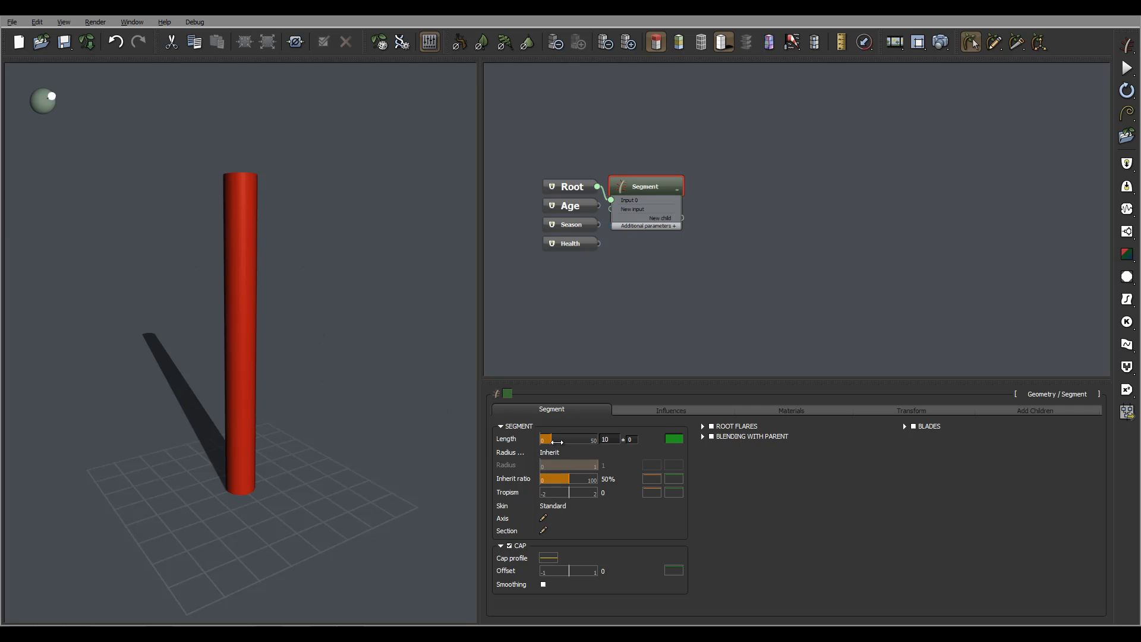
Set the segment's length to 6 with a random variation of 2.
double_click(617, 442)
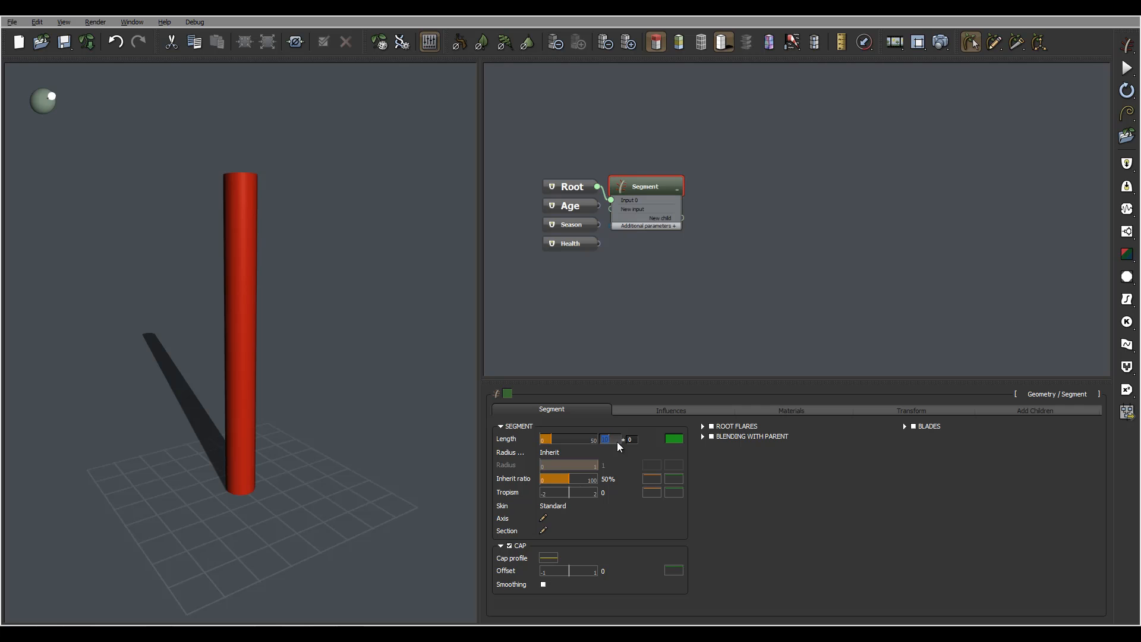
text(6)
double_click(635, 440)
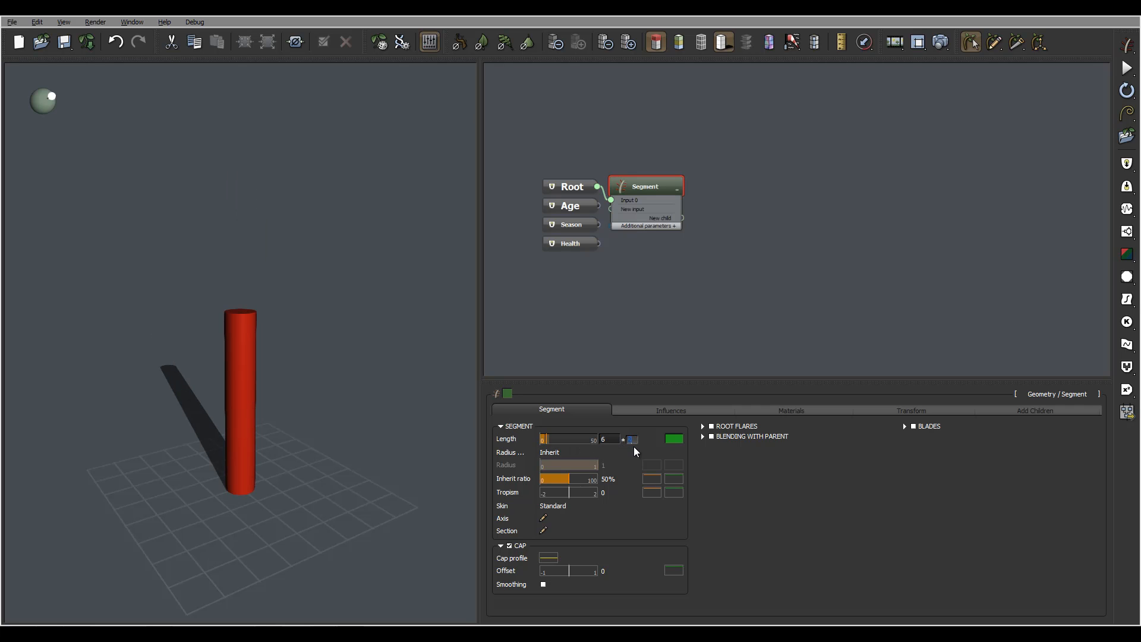
click(350, 338)
click(651, 181)
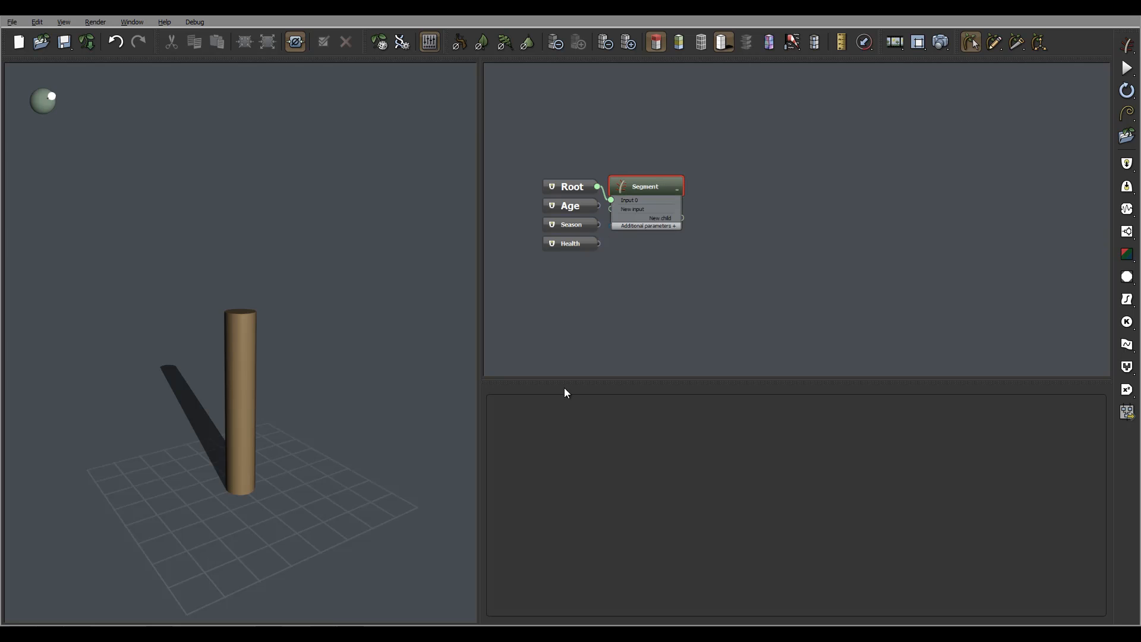
drag(267, 297, 236, 363)
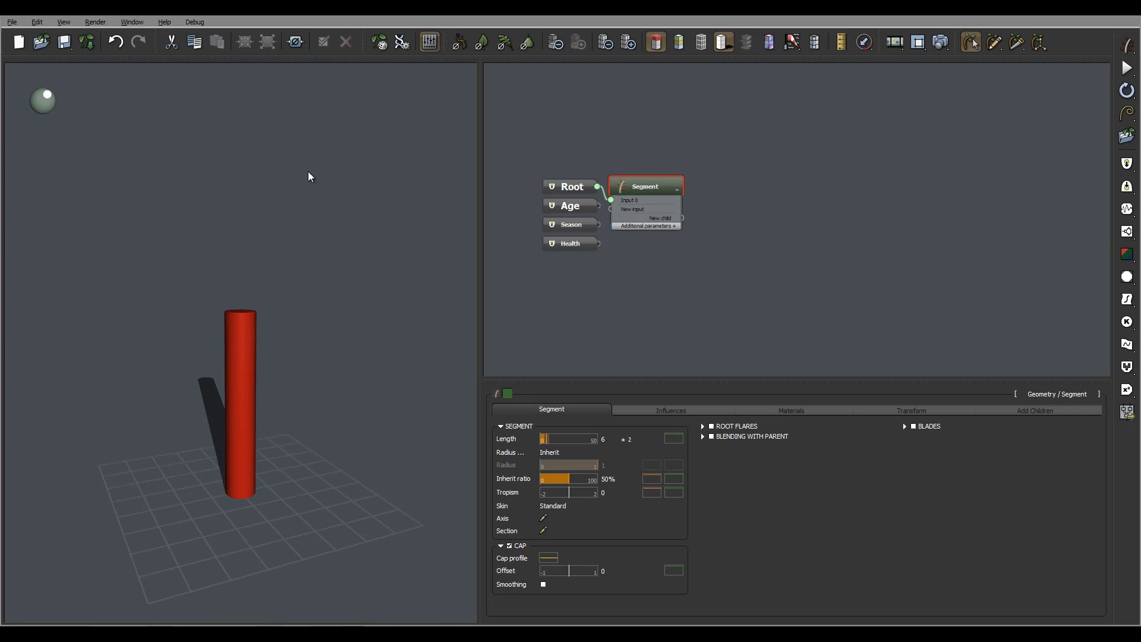
drag(369, 255, 401, 282)
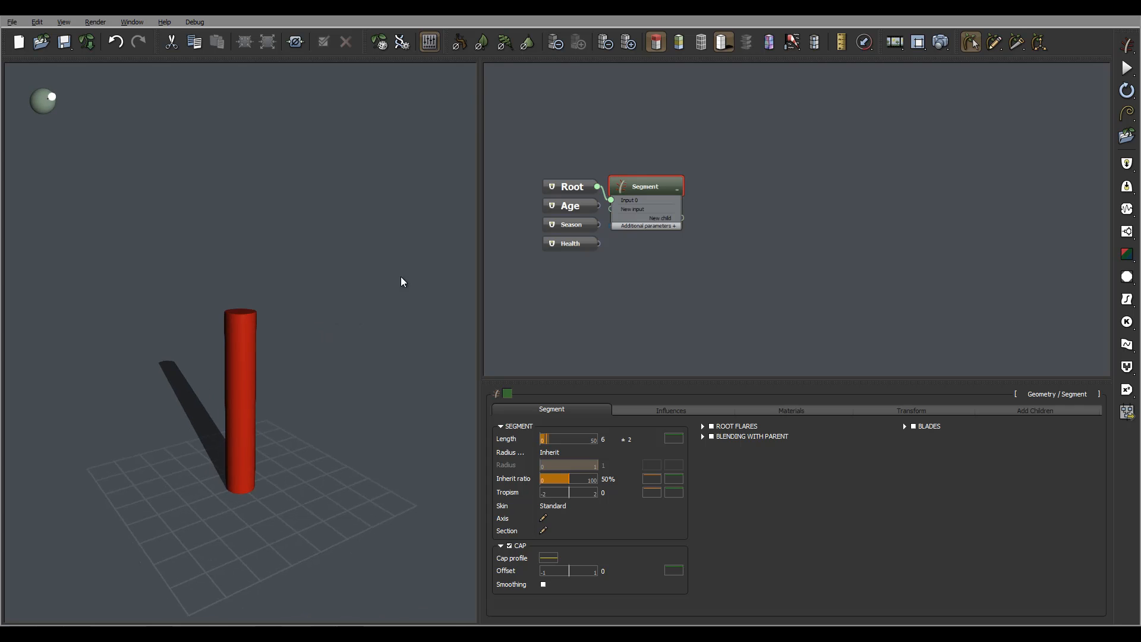
click(578, 182)
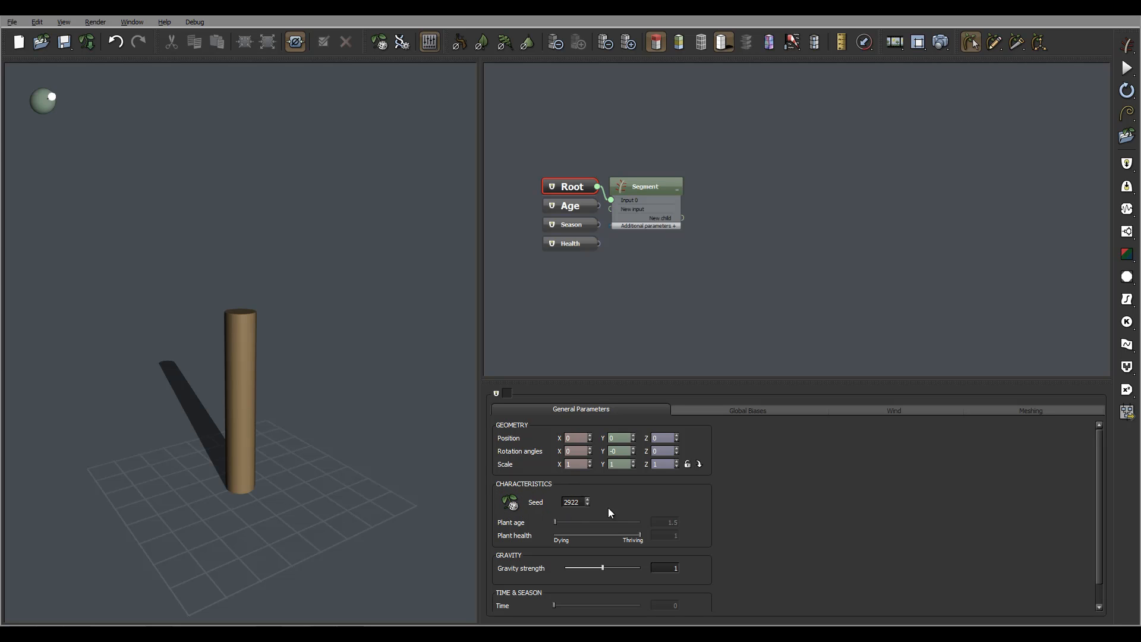
click(650, 178)
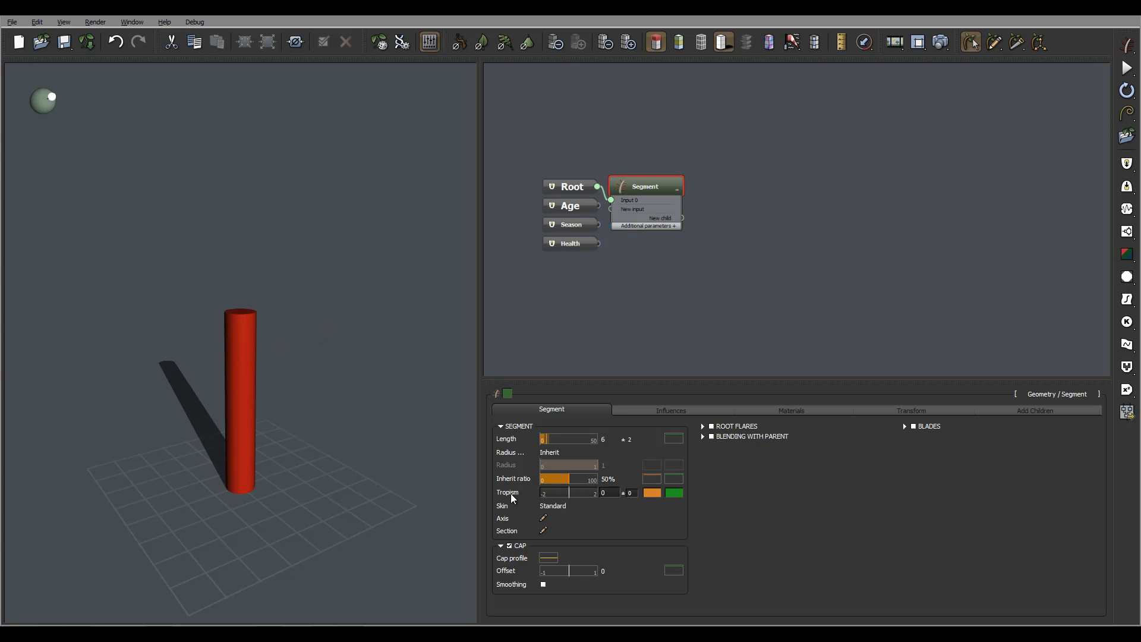
drag(246, 341, 255, 419)
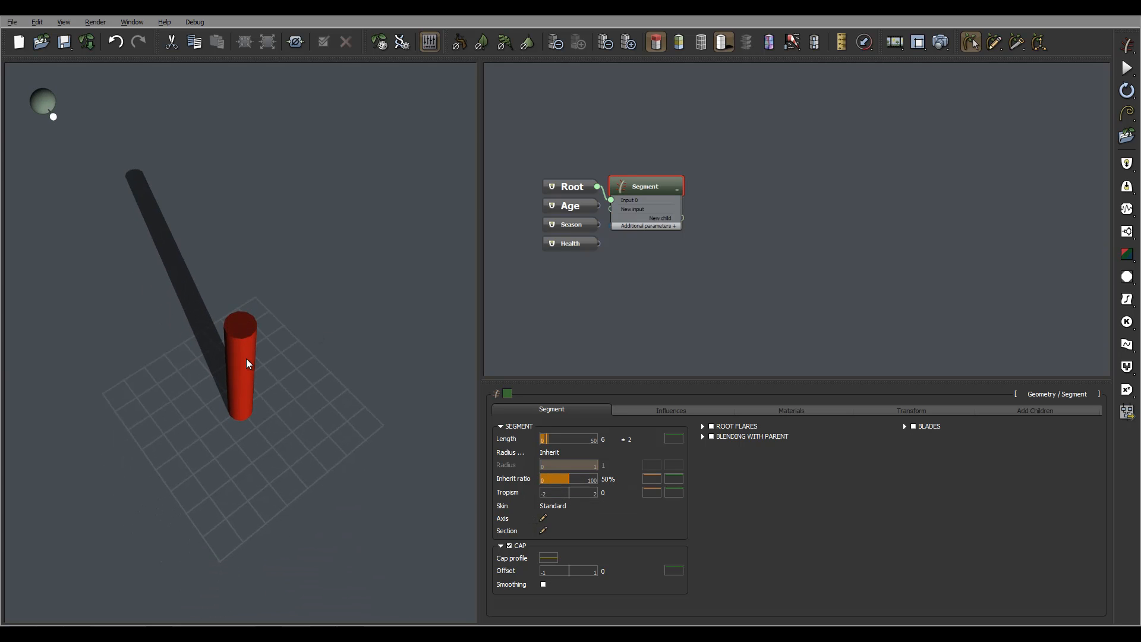
drag(298, 360, 292, 305)
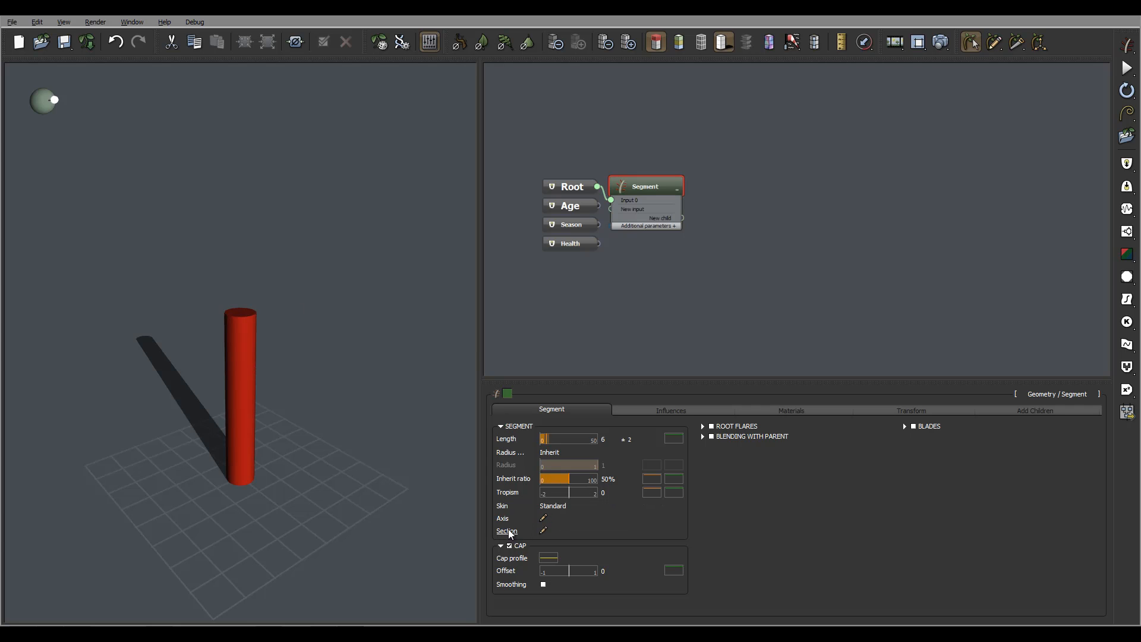
Open the segment's section profile for editing and add seven nodes to the circle, at the remaining quarter points and the four diagonals.
click(544, 530)
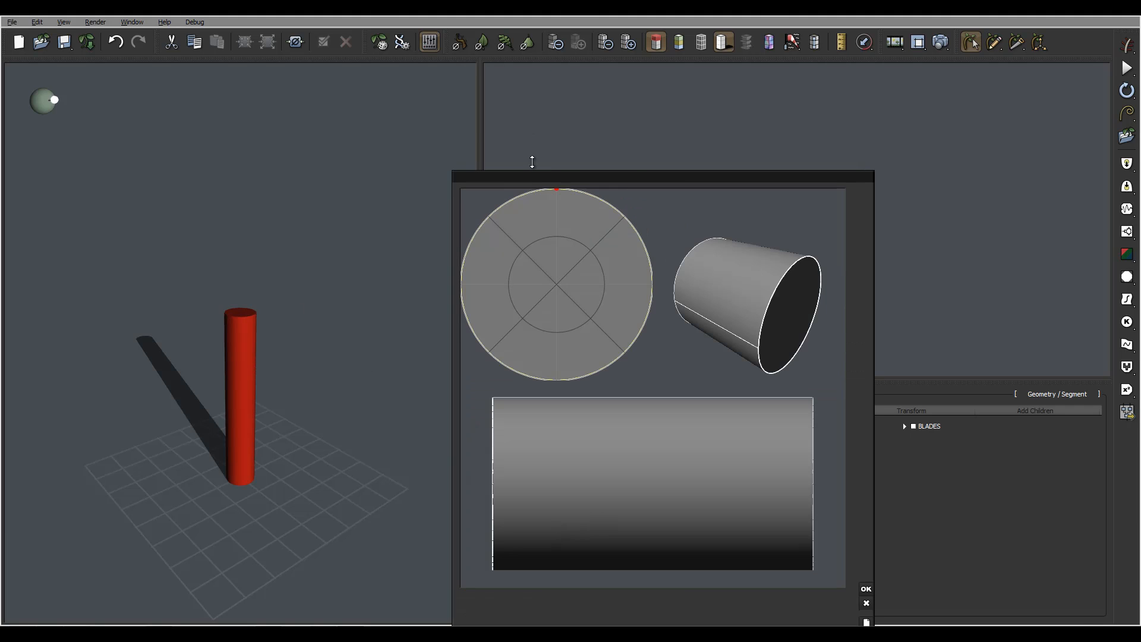
drag(660, 171, 631, 93)
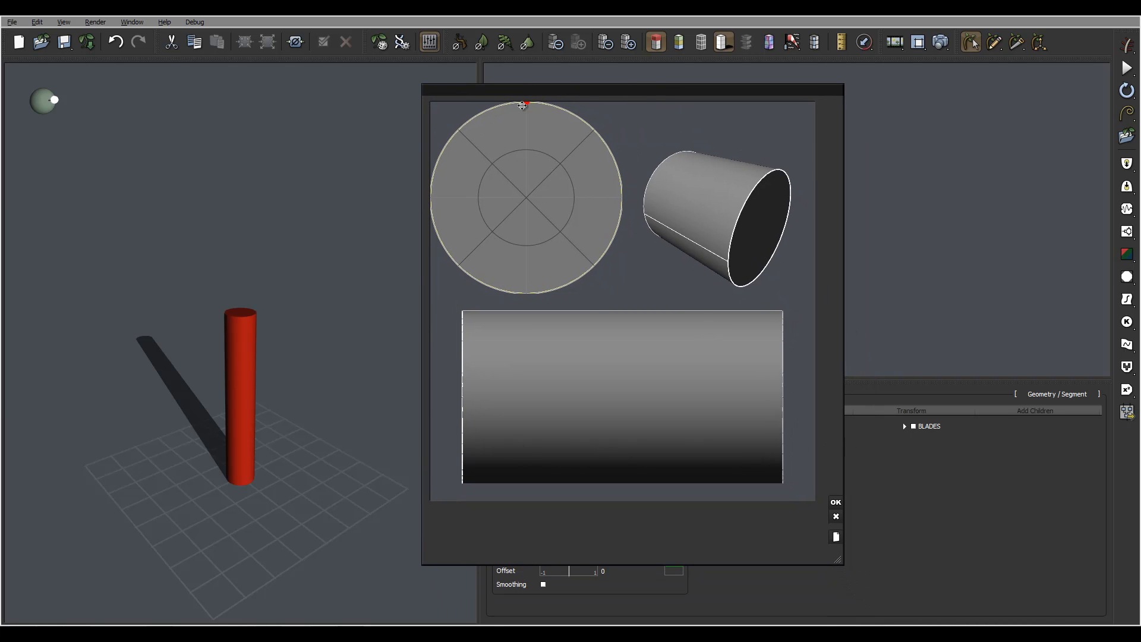
click(524, 291)
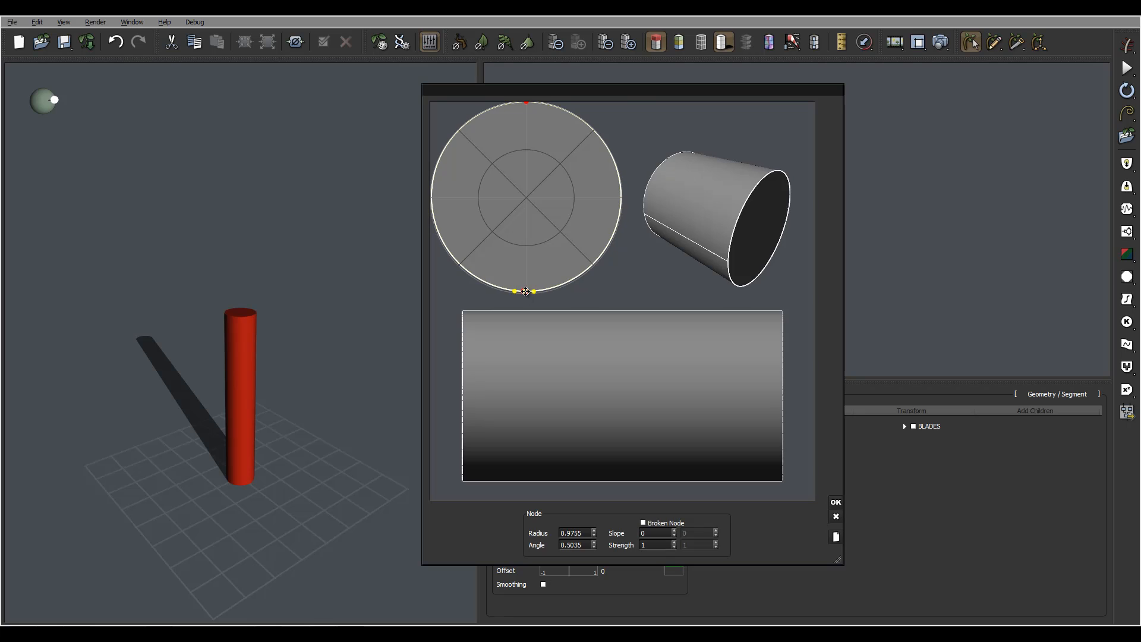
click(622, 198)
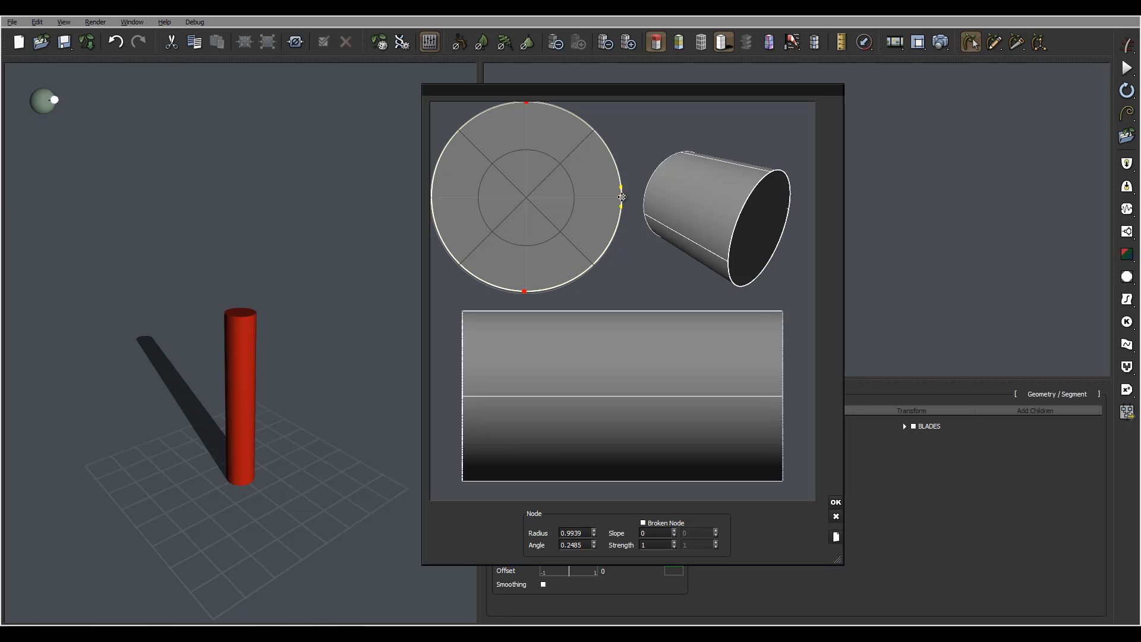
click(432, 198)
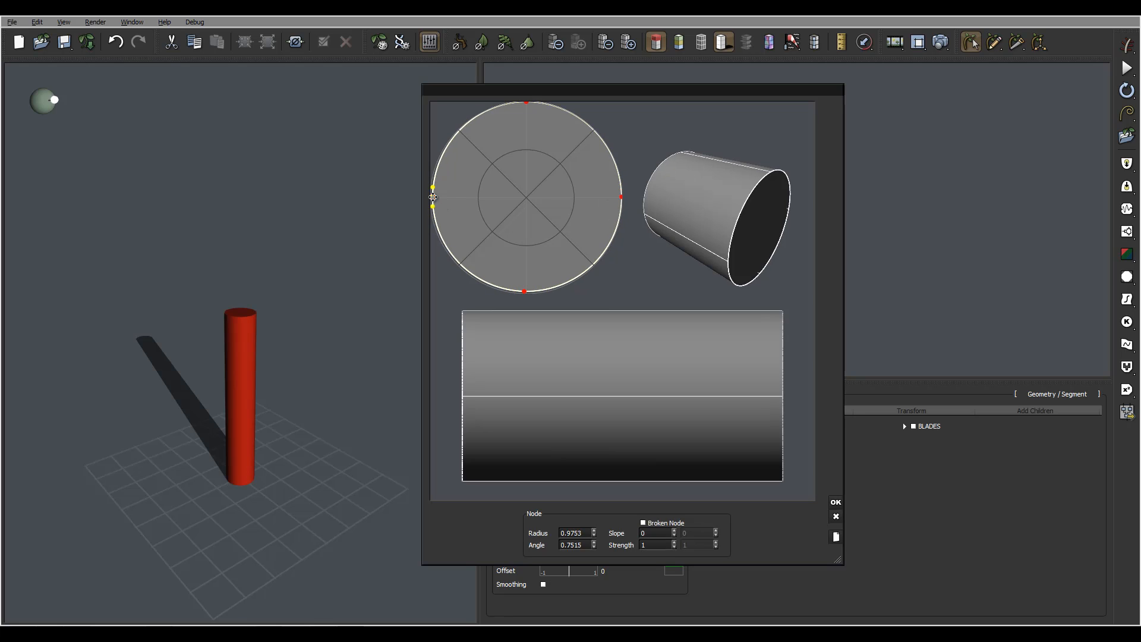
click(461, 132)
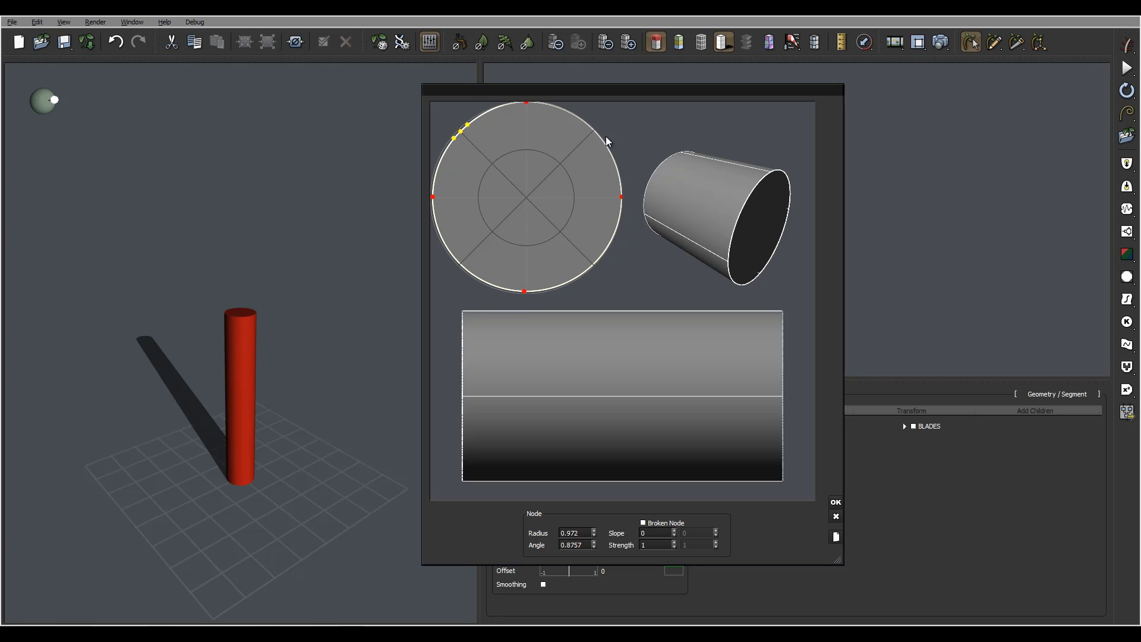
click(592, 131)
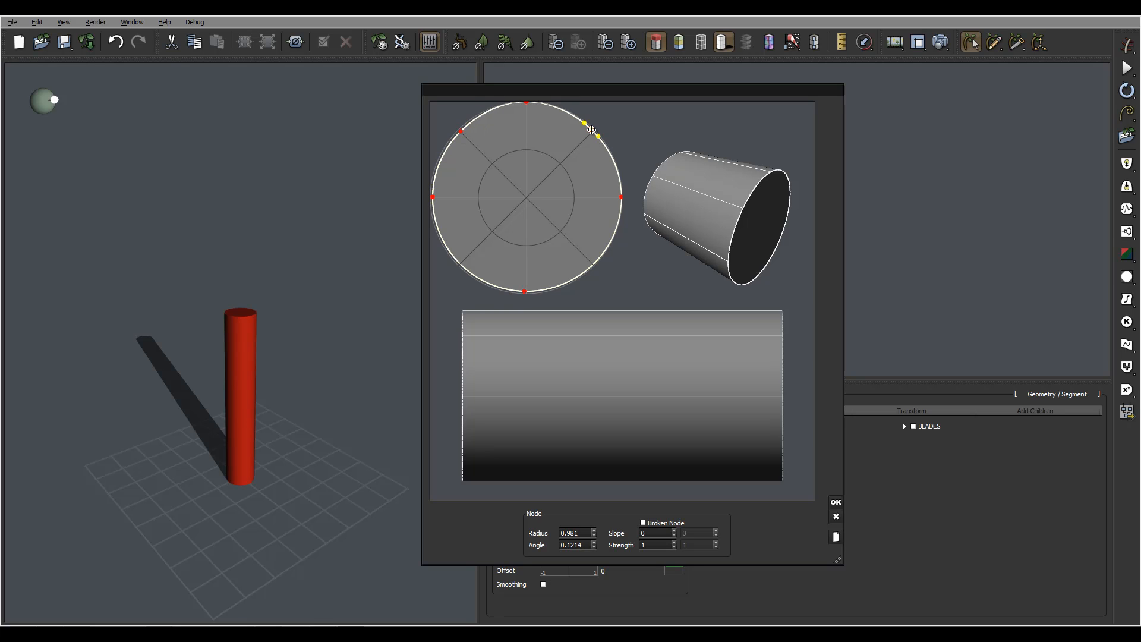
click(460, 262)
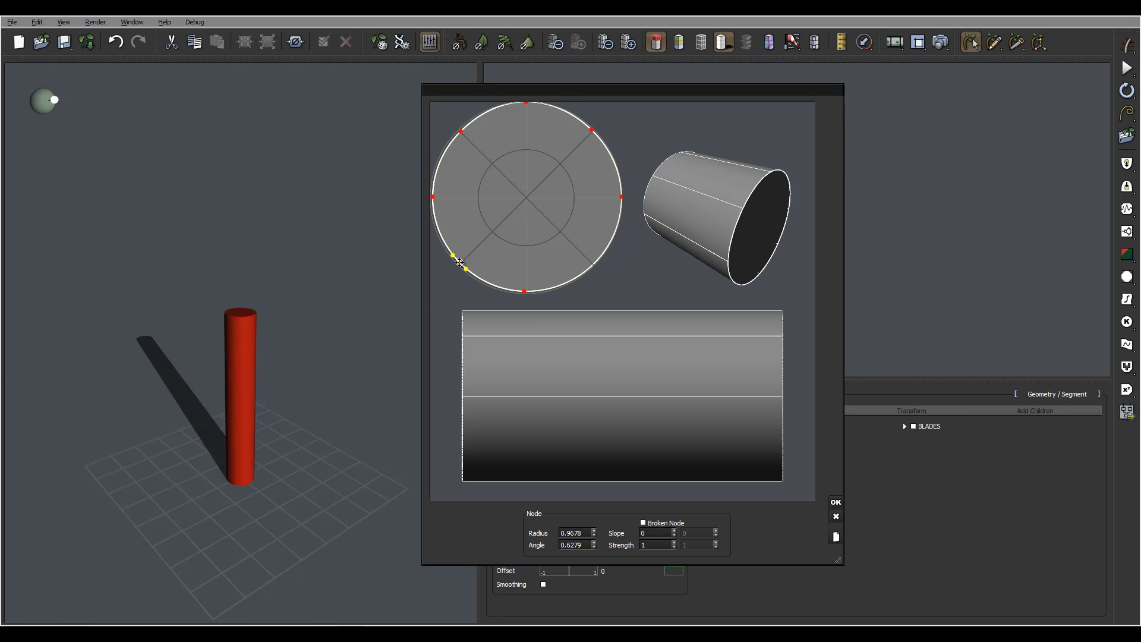
click(594, 262)
Add eight more nodes to the section outline, one about midway between each pair of existing nodes.
click(567, 279)
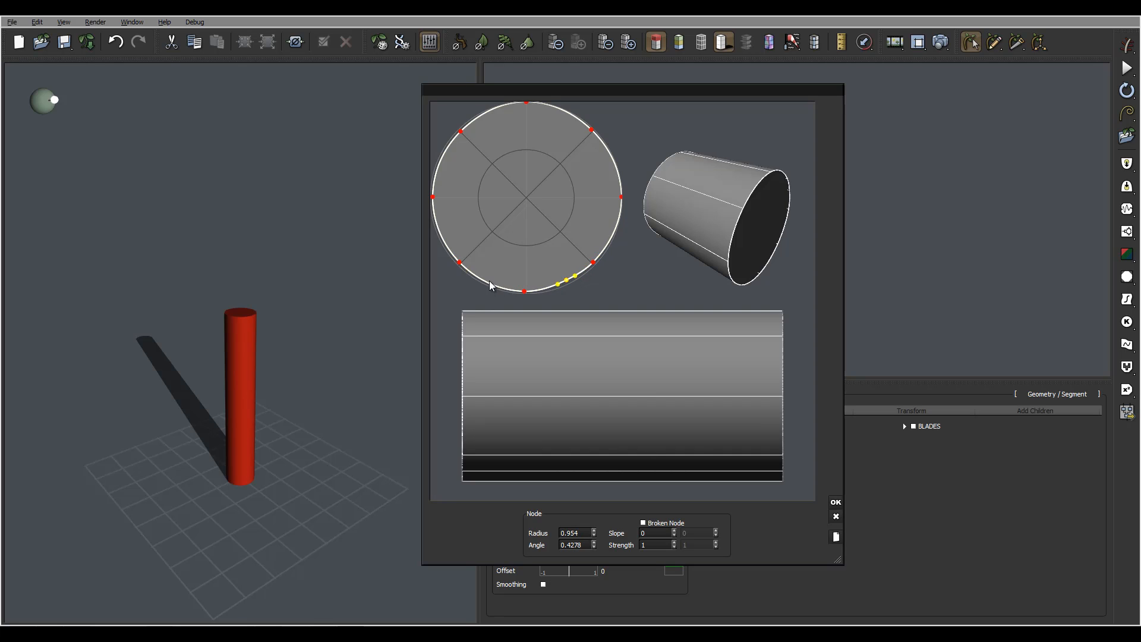
click(488, 280)
click(440, 230)
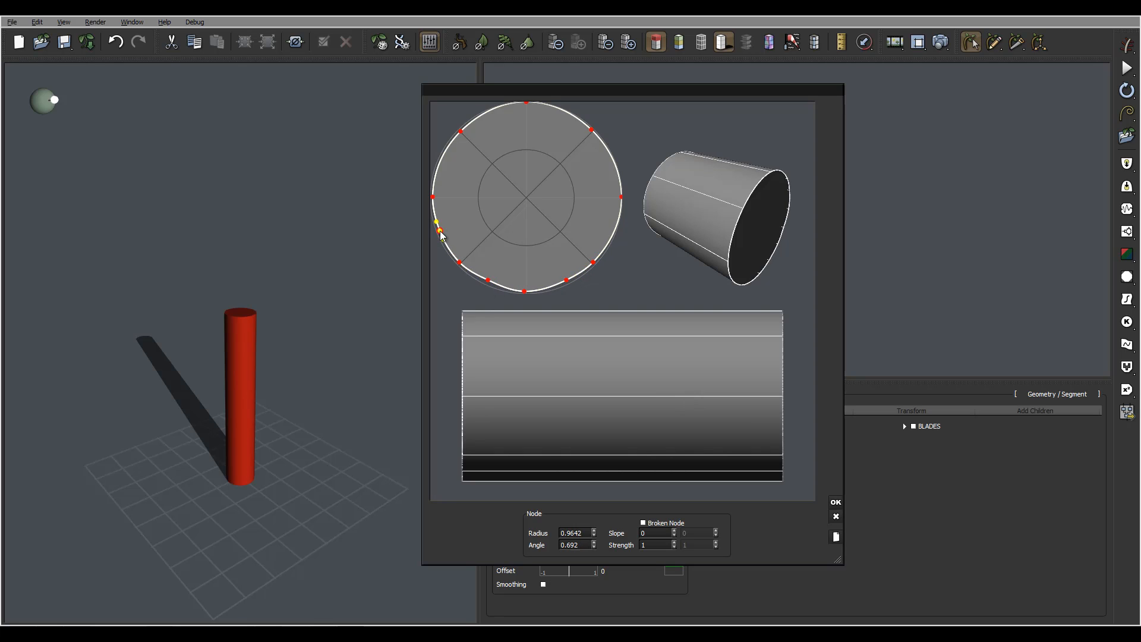
click(443, 155)
click(496, 109)
click(566, 113)
click(613, 161)
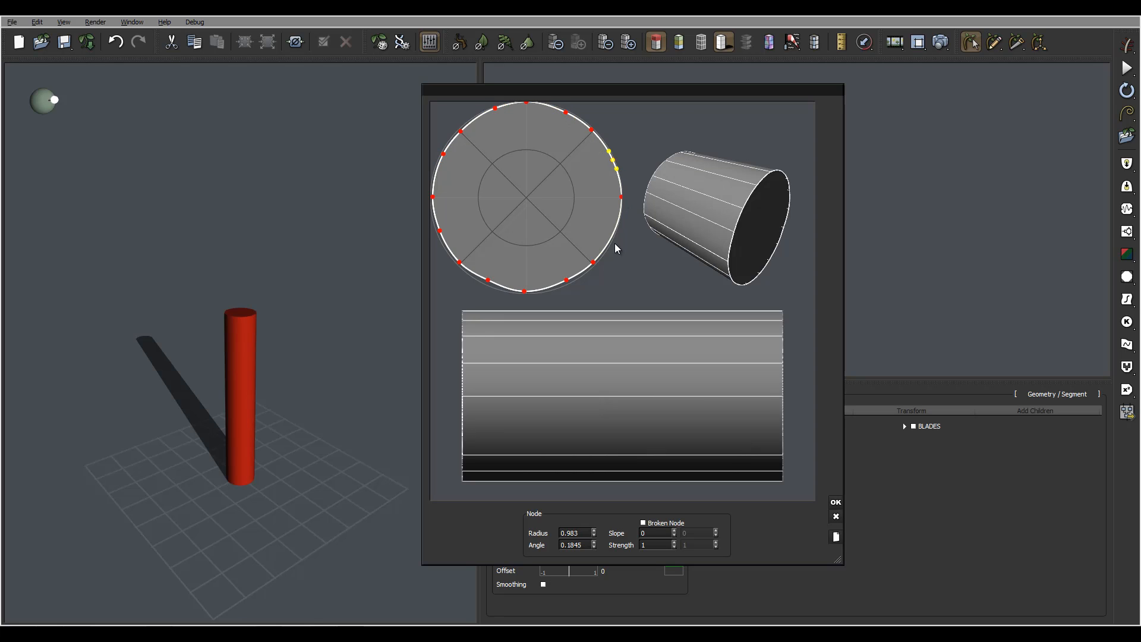
click(618, 231)
Subdivide the section outline again by adding a node in every remaining gap around the circle.
click(580, 270)
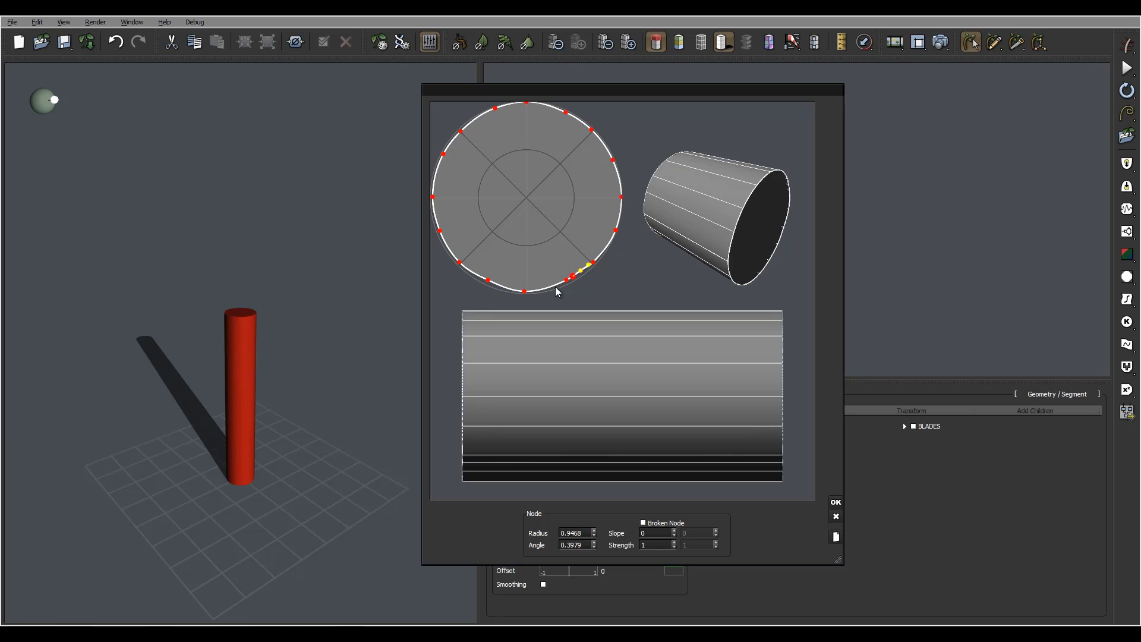
click(546, 288)
click(505, 283)
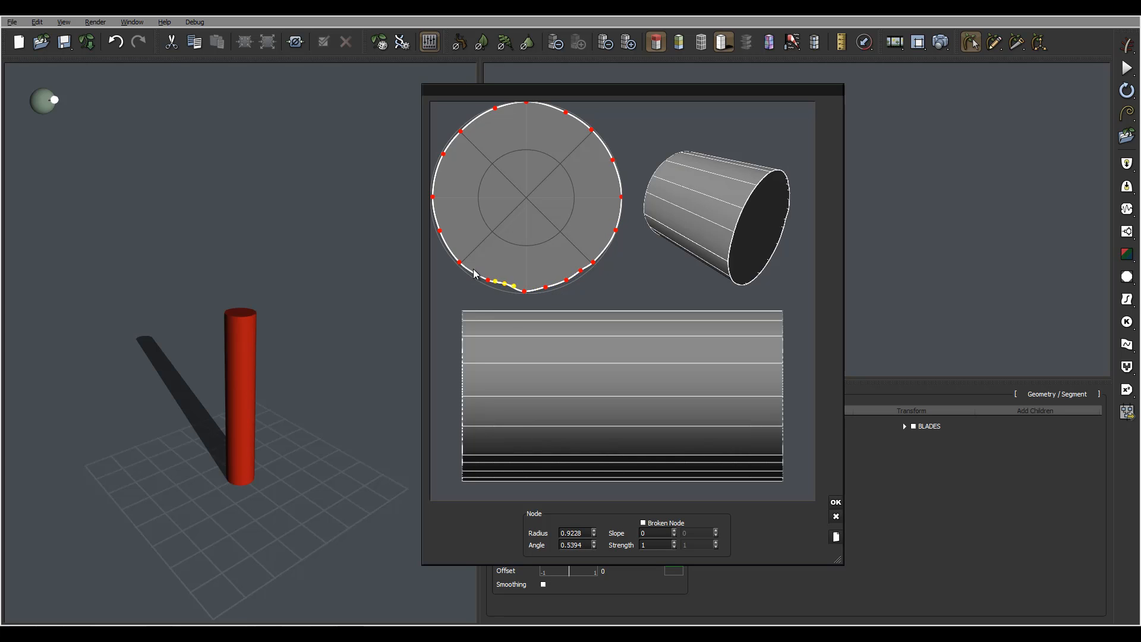
click(471, 268)
click(448, 243)
click(436, 212)
click(435, 167)
click(453, 138)
click(478, 119)
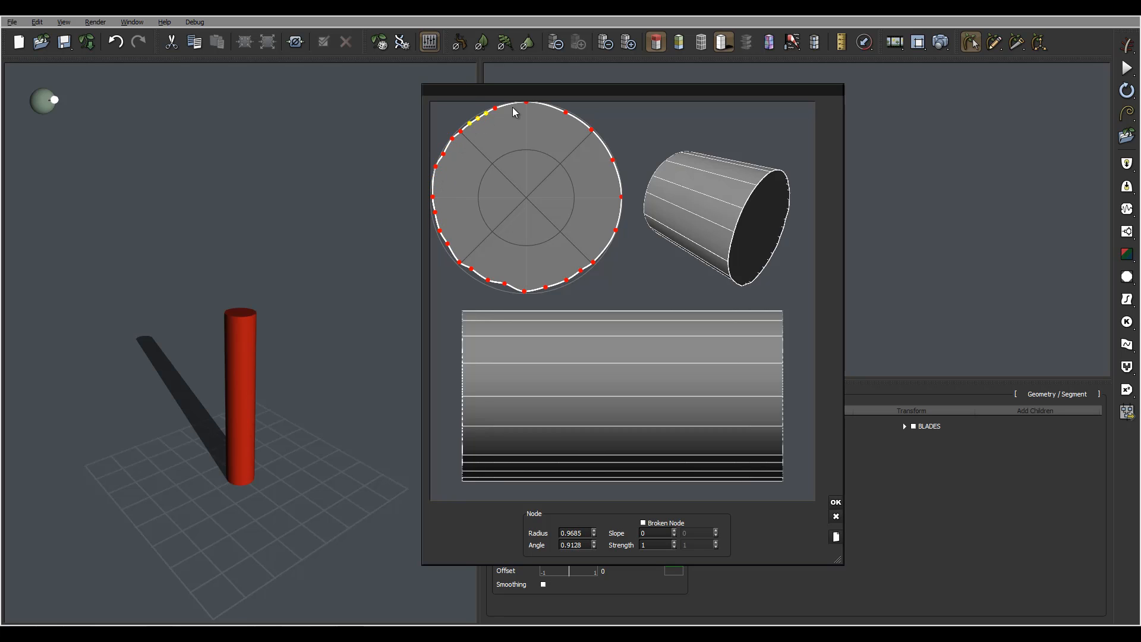
click(548, 106)
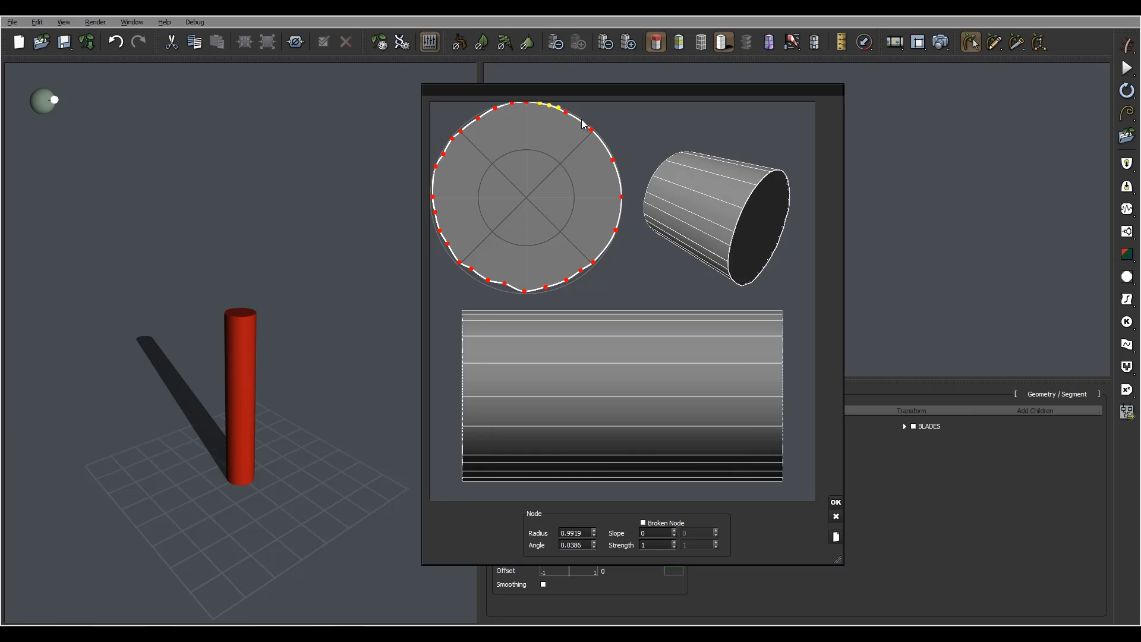
click(581, 119)
click(602, 144)
click(617, 177)
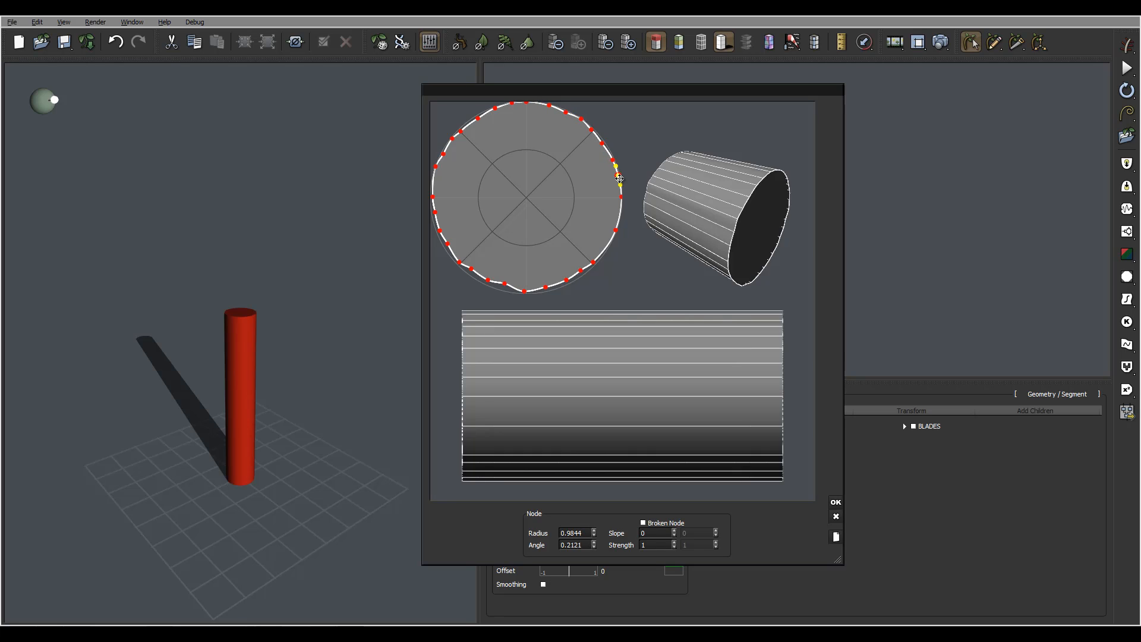
click(605, 249)
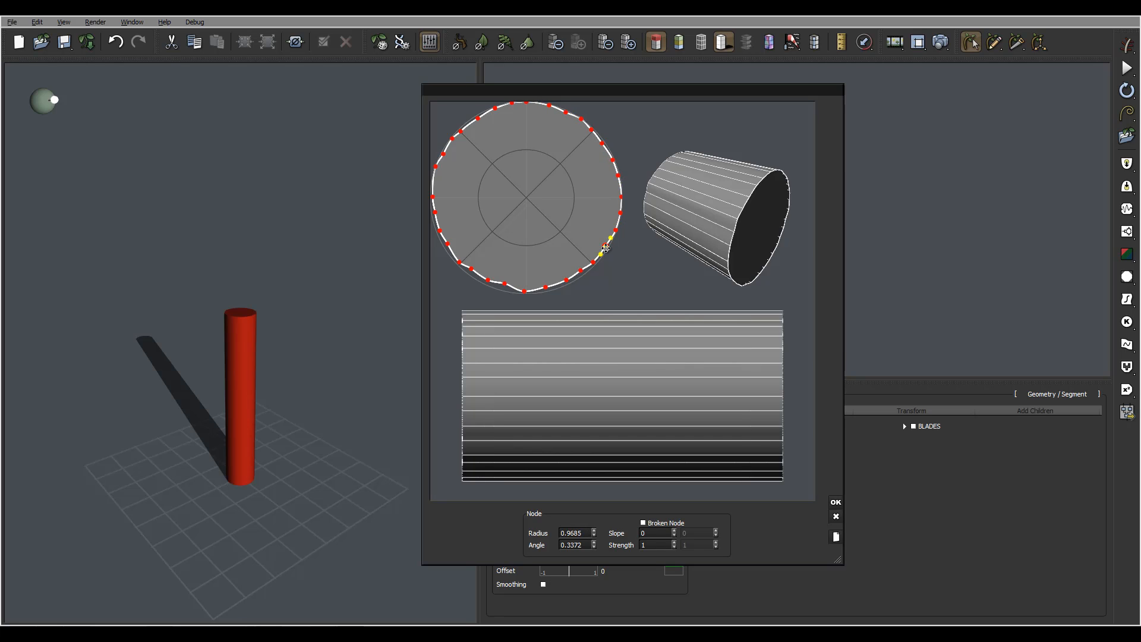
Pull every second node of the section outline inward to a radius of about 0.75, forming a ribbed, star-like profile.
drag(604, 247, 586, 236)
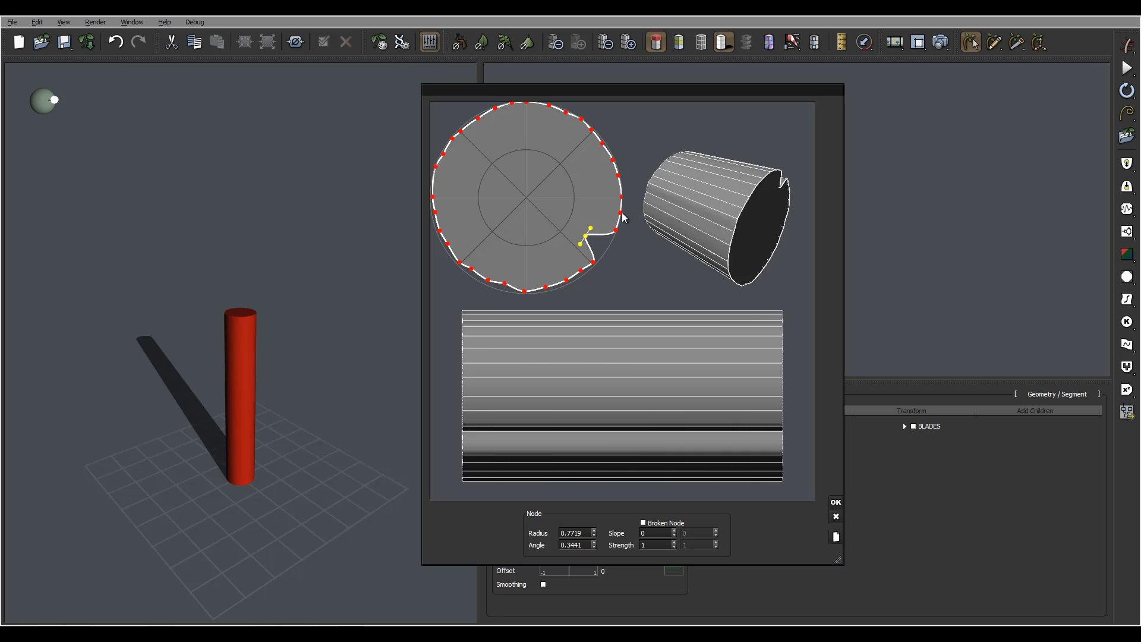
drag(621, 210, 585, 157)
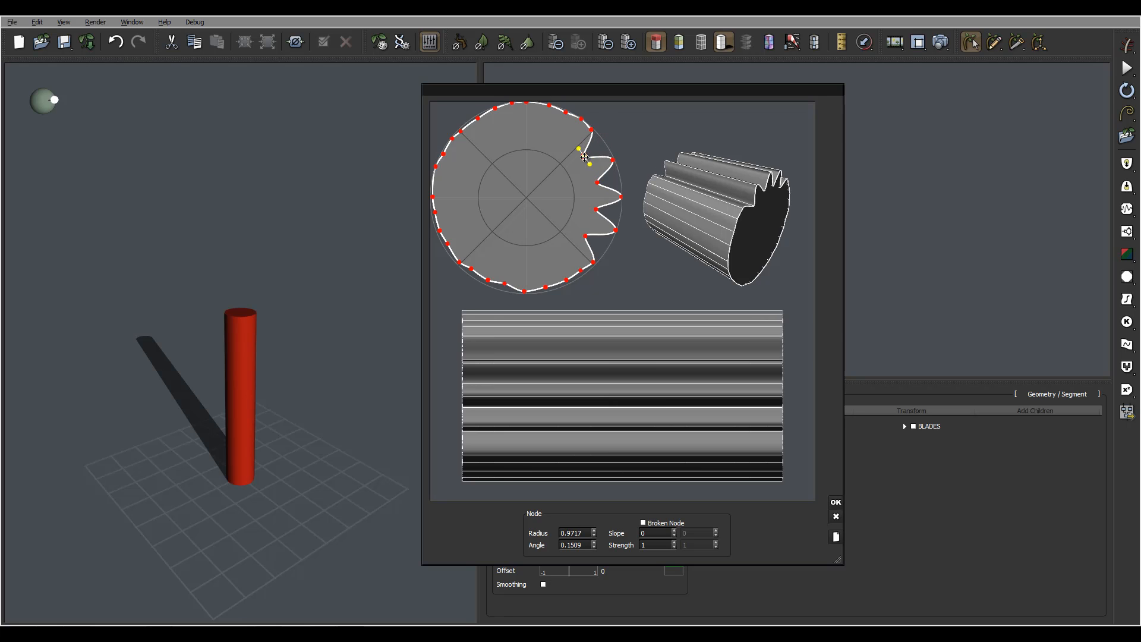
drag(579, 117, 456, 173)
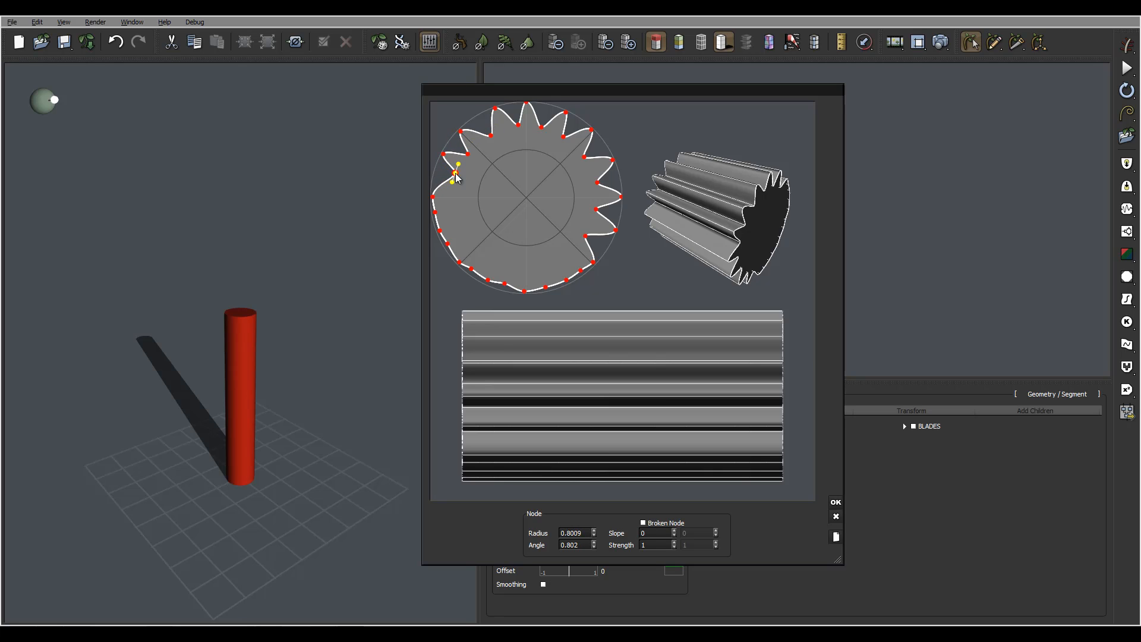
drag(435, 212, 464, 231)
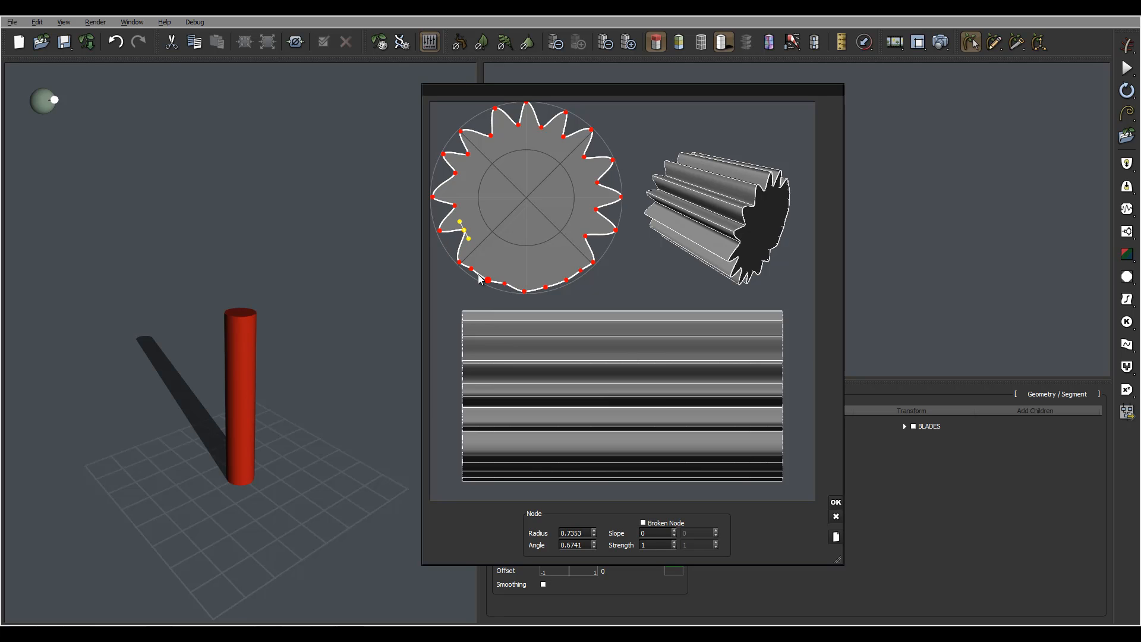
drag(471, 269, 566, 257)
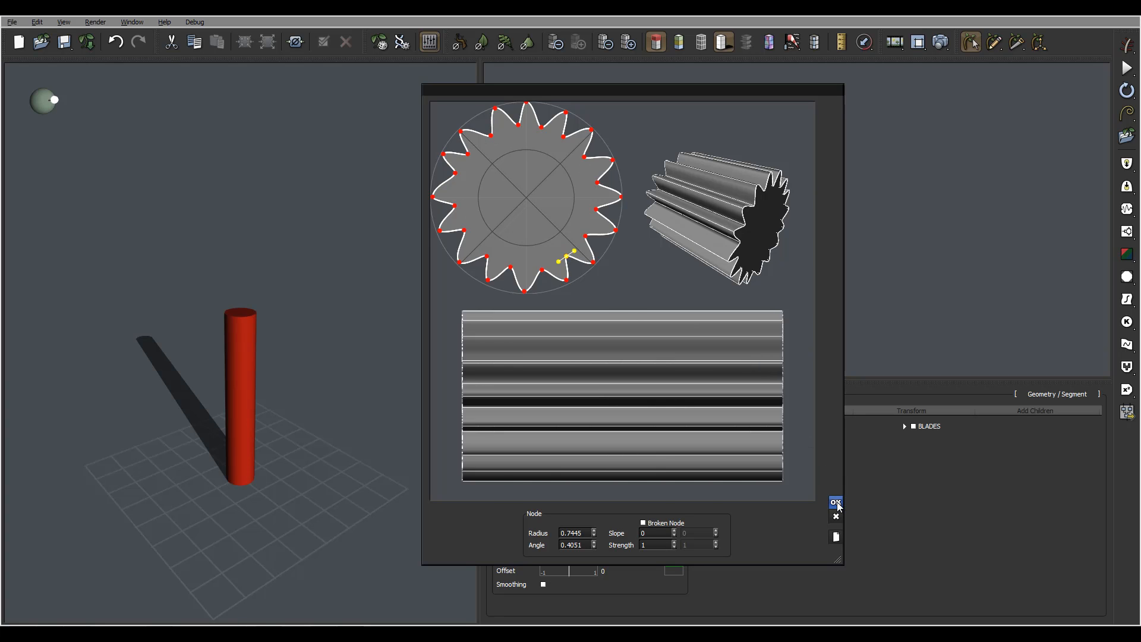
Apply the ribbed section profile to the segment and increase the mesh resolution by two levels.
click(835, 501)
drag(281, 297, 333, 250)
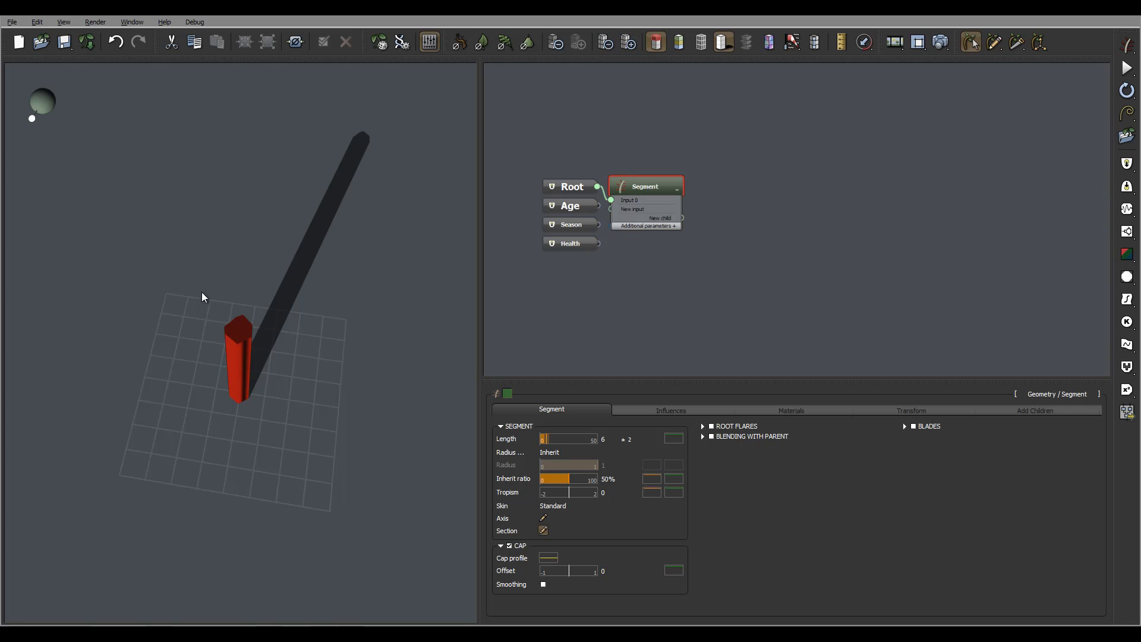
click(623, 43)
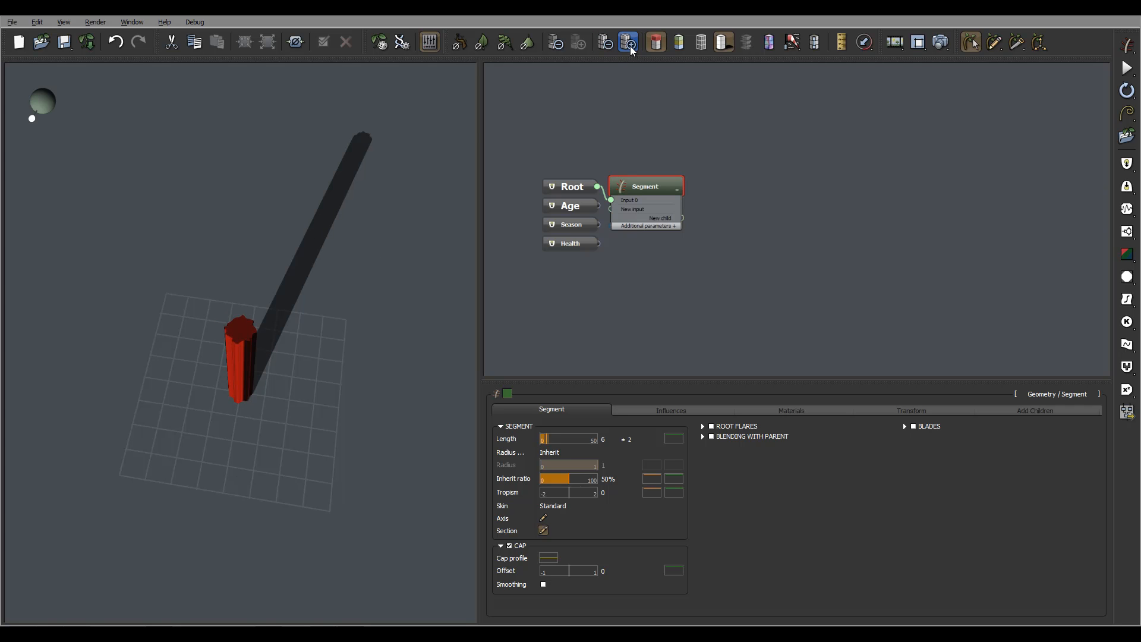
click(629, 43)
drag(262, 379, 296, 272)
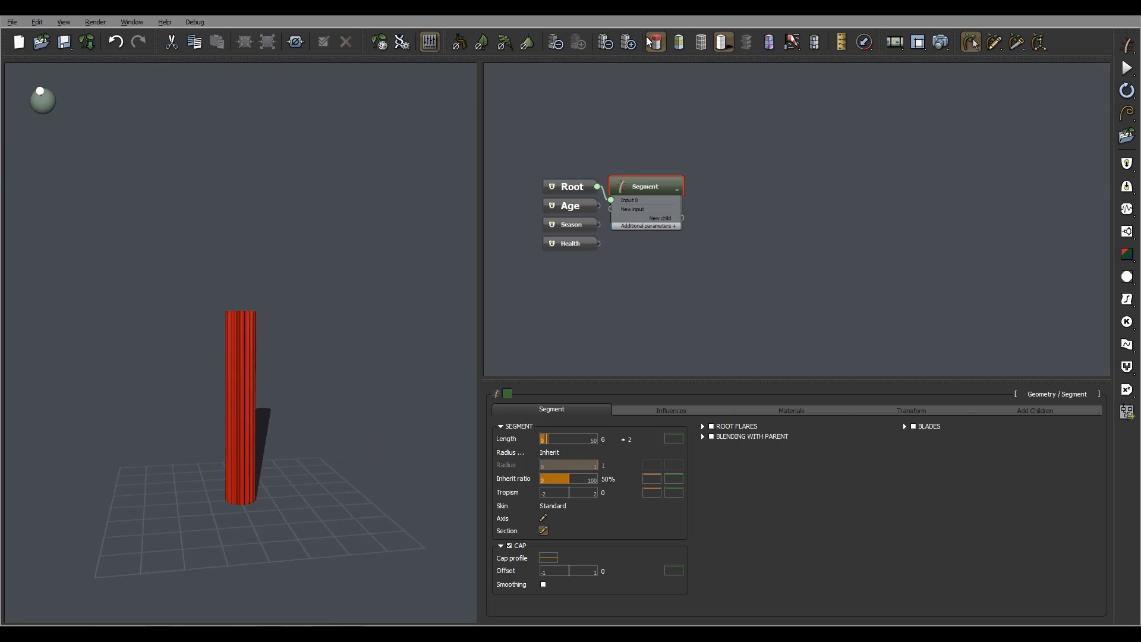
drag(285, 360, 253, 333)
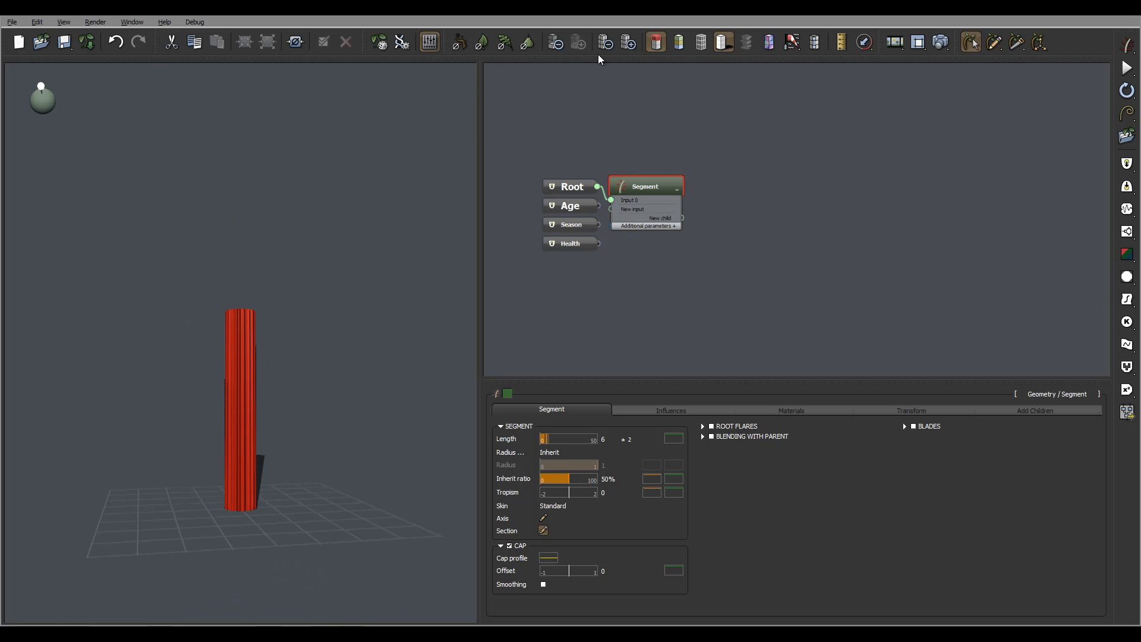
mouse_move(226, 385)
mouse_down()
mouse_move(265, 392)
mouse_move(247, 410)
mouse_move(293, 405)
mouse_move(255, 318)
mouse_up()
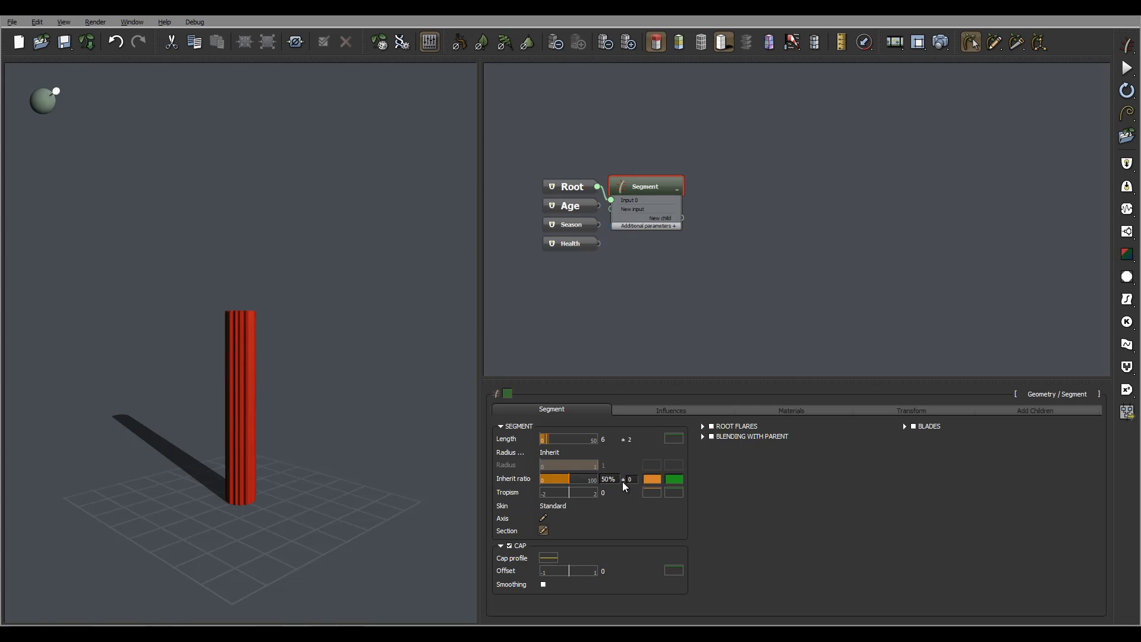
Open the inherit ratio's profile curve, add a keypoint at about X 0.03, Y 1, and lower the start keypoint to about Y 0.78.
click(654, 479)
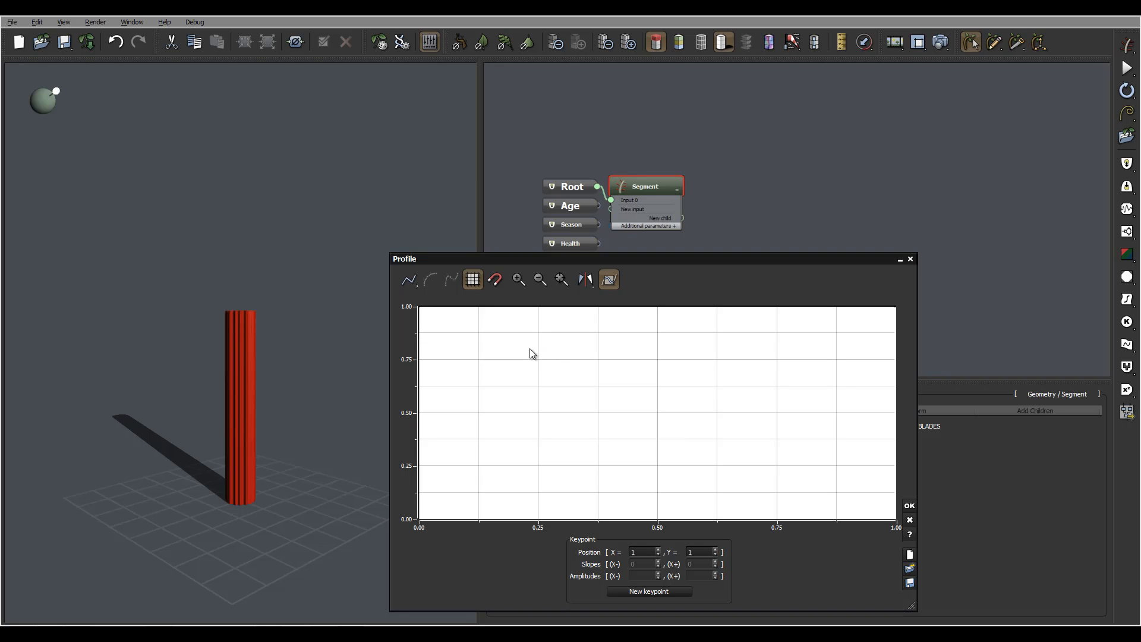
drag(508, 351, 586, 352)
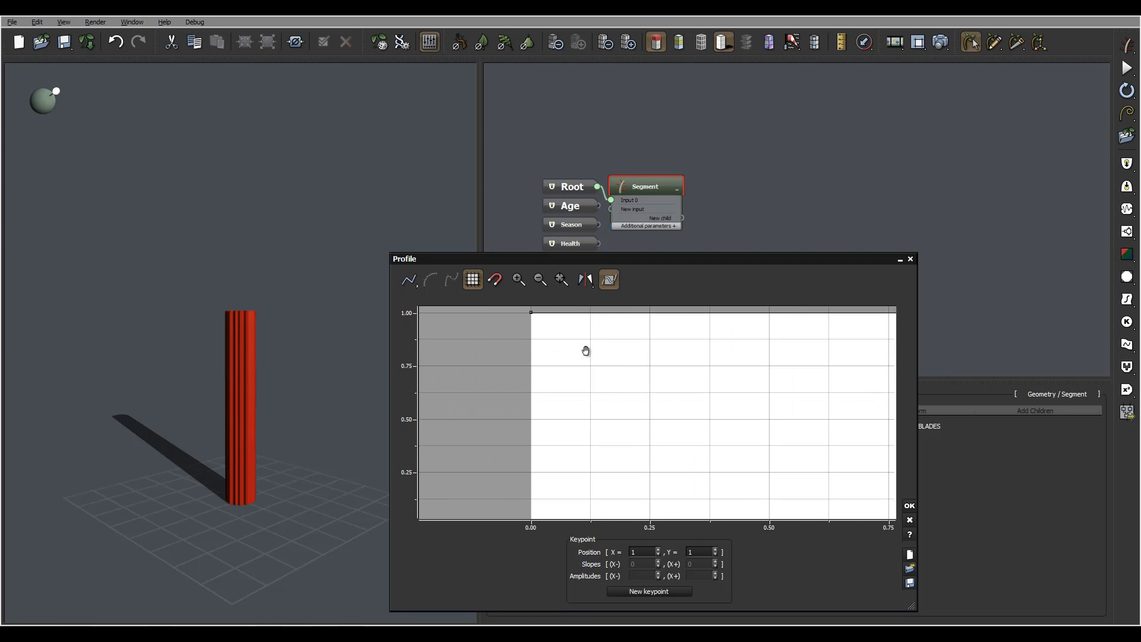
click(547, 311)
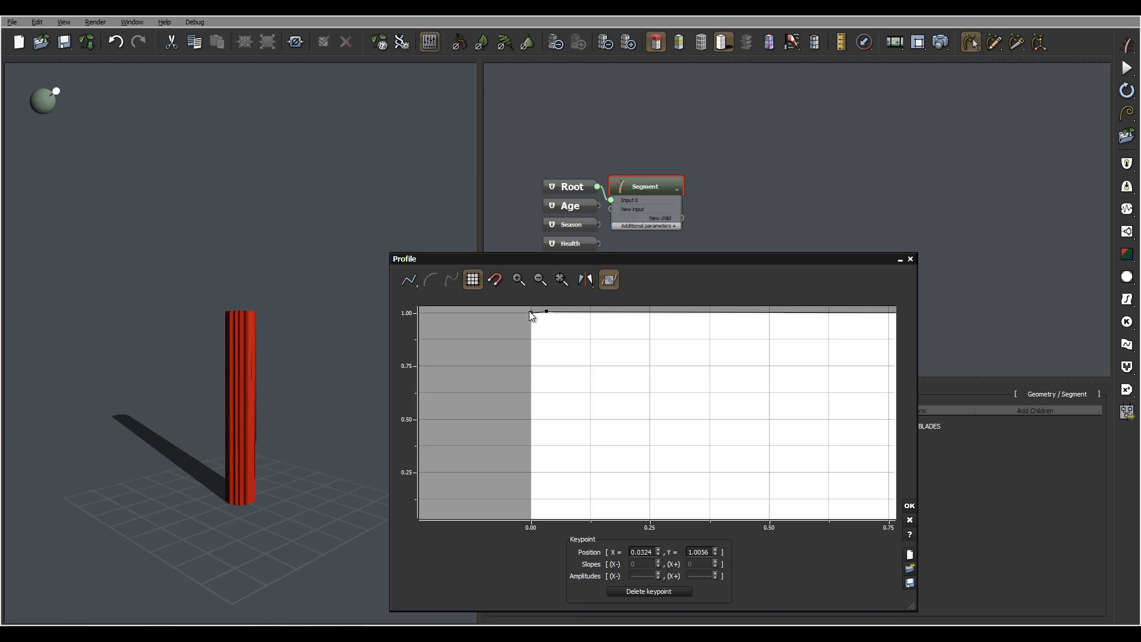
drag(532, 312, 523, 359)
drag(280, 283, 252, 406)
click(635, 340)
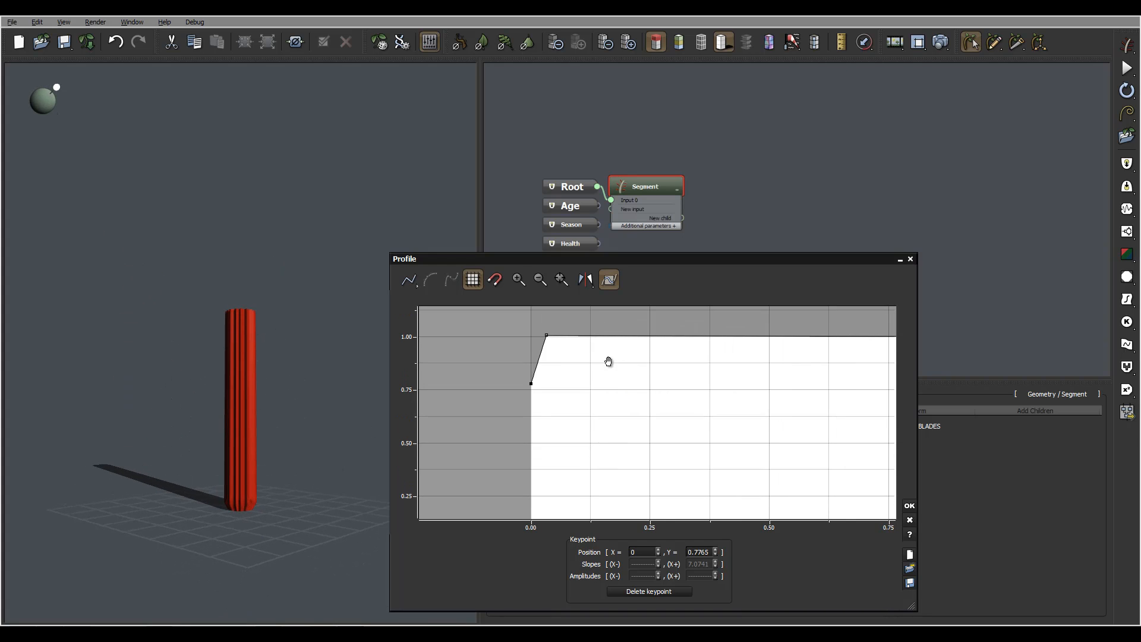
click(547, 336)
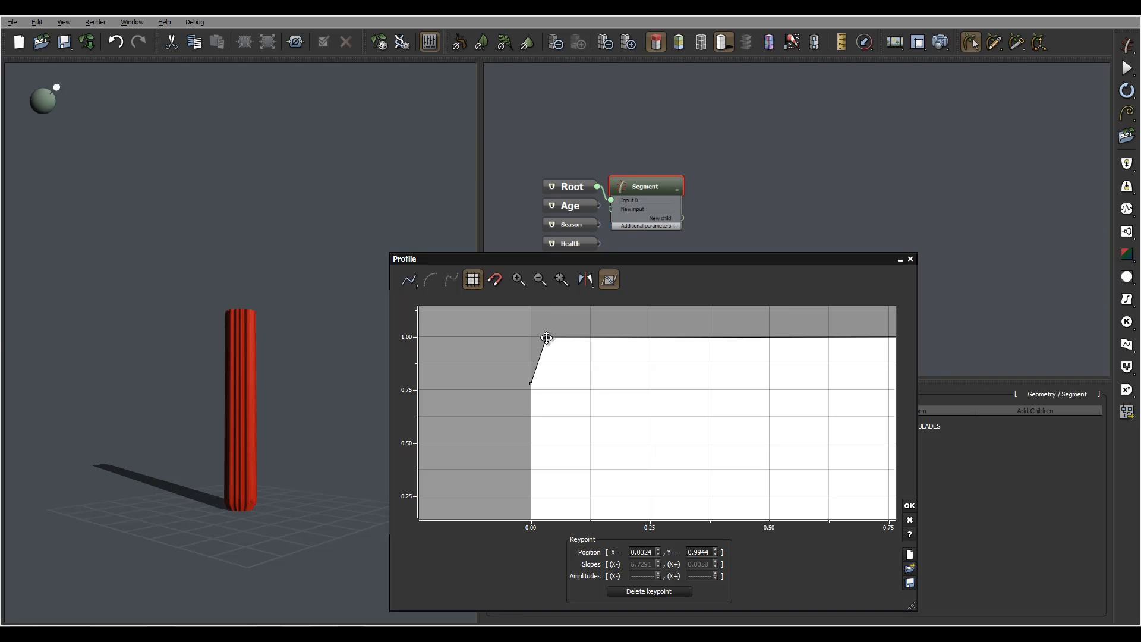
mouse_move(281, 492)
right_down()
mouse_move(288, 455)
mouse_move(286, 493)
right_up()
Add a keypoint at about X 0.95, Y 1 near the curve's end and lower the end keypoint to about Y 0.30.
drag(756, 427, 535, 431)
drag(708, 395, 625, 396)
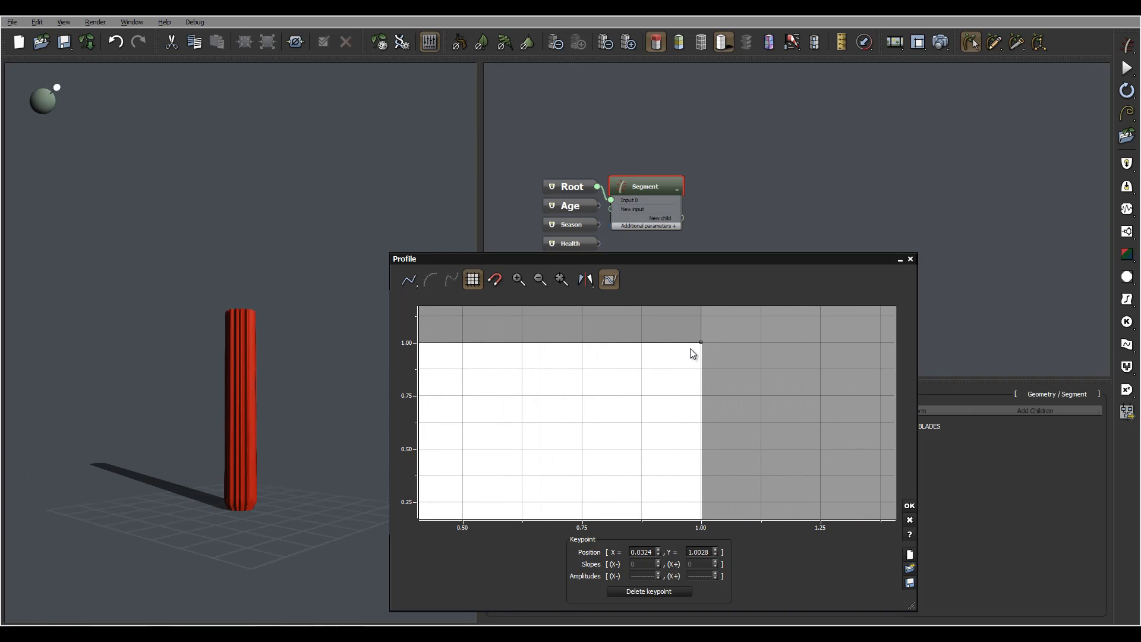
click(680, 341)
drag(701, 343, 702, 368)
right_drag(277, 315, 280, 347)
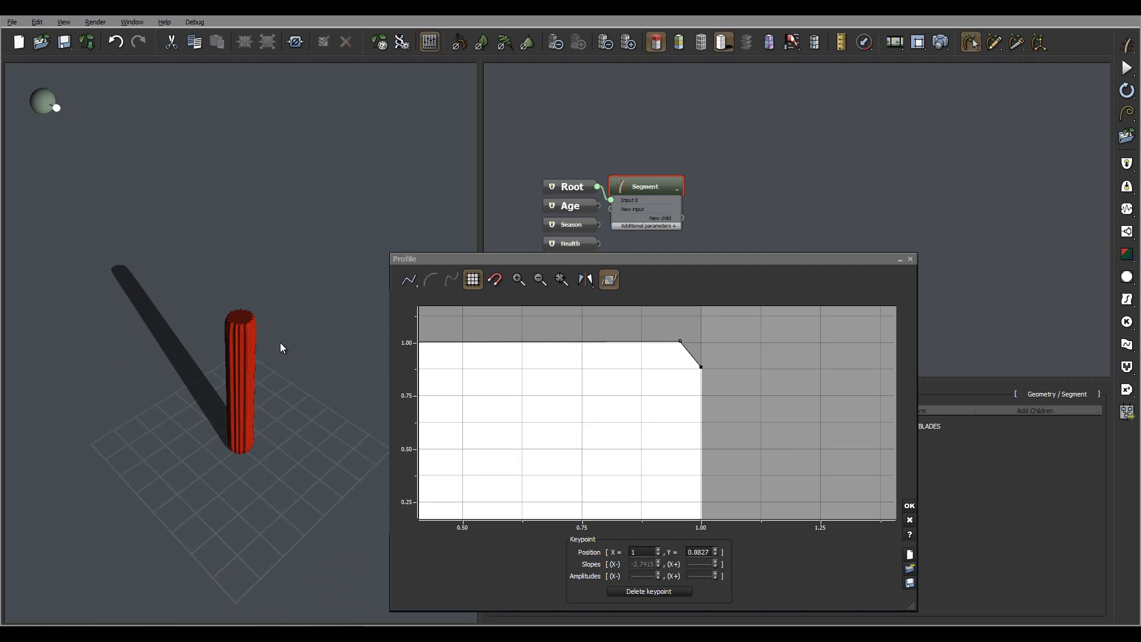
click(679, 342)
drag(679, 342, 701, 491)
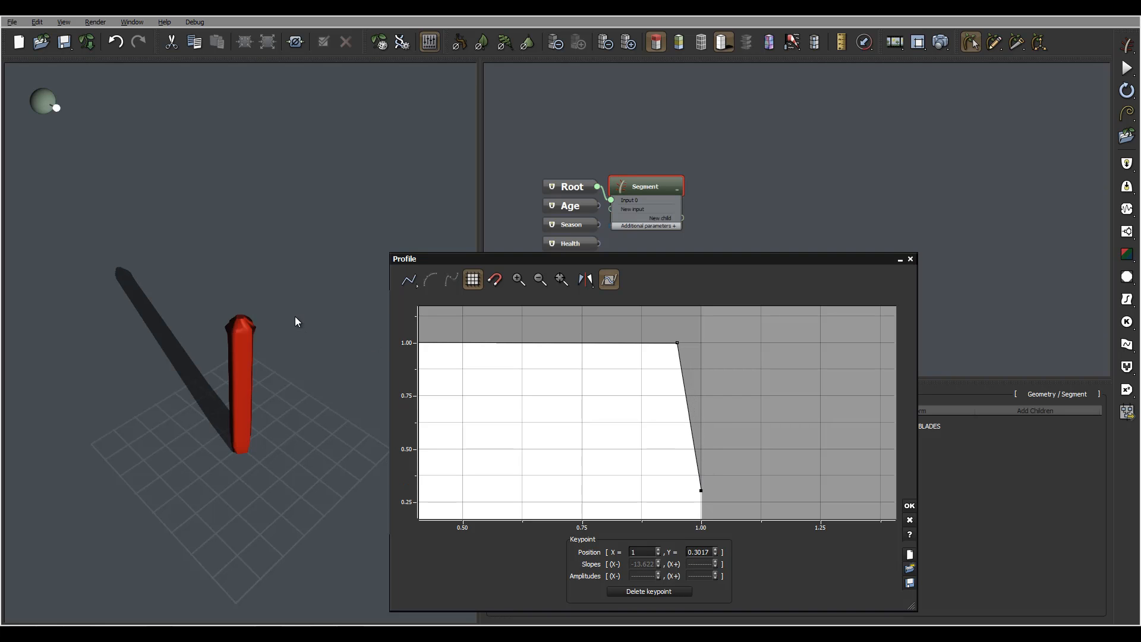
Lower the profile's end keypoint to about Y 0.13 and add another keypoint at about X 0.90, Y 0.99.
drag(277, 340, 298, 270)
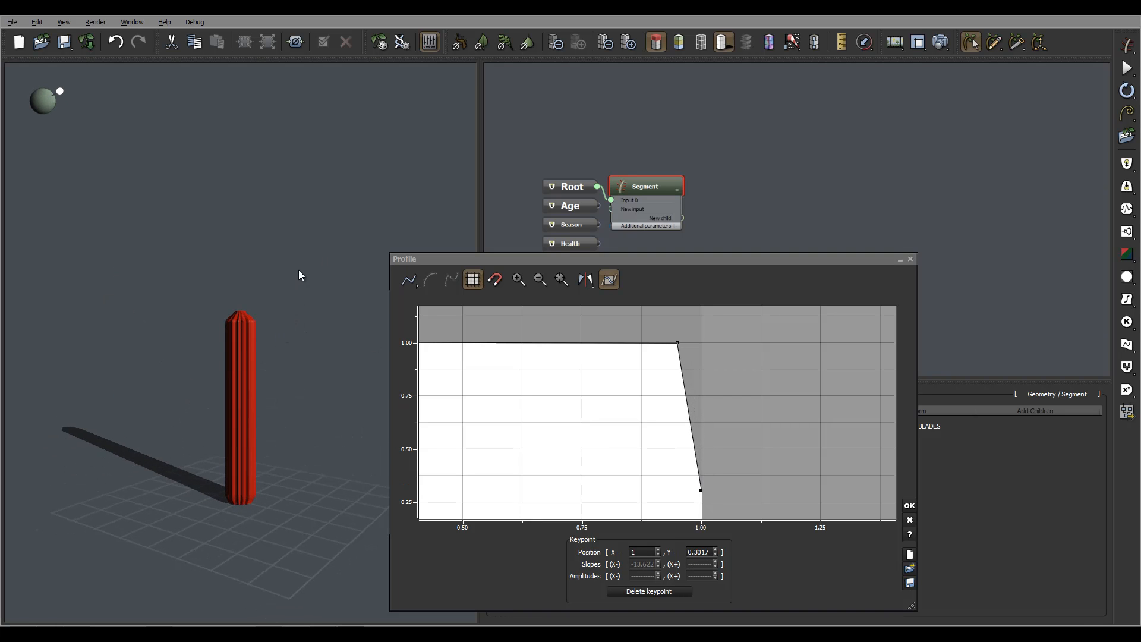
middle_drag(688, 421, 679, 345)
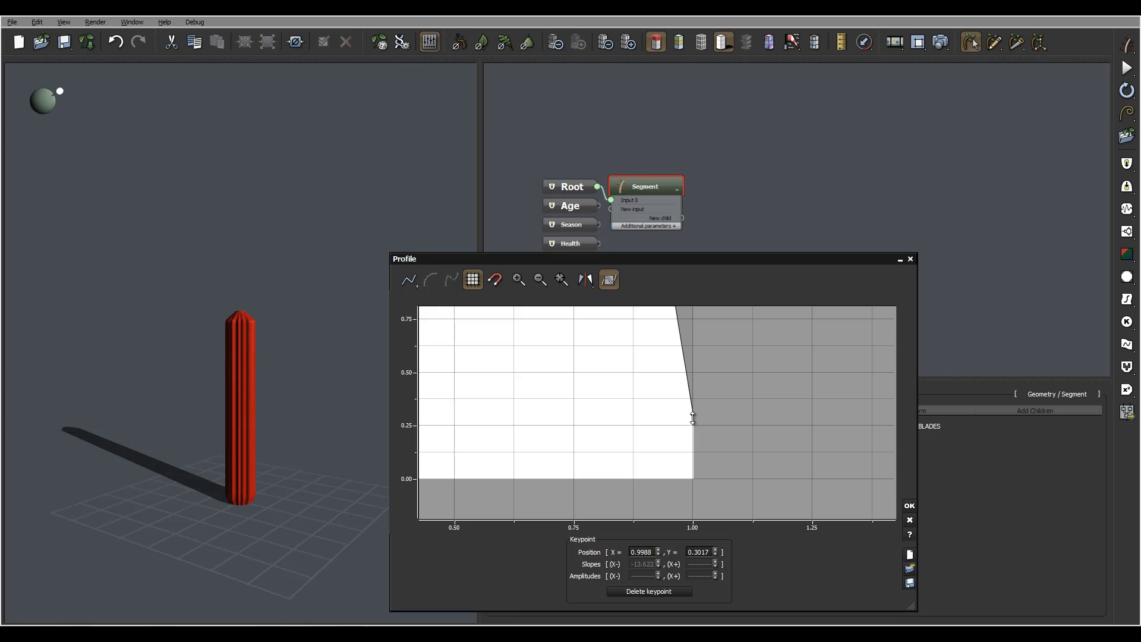
drag(694, 418, 693, 451)
middle_drag(657, 369, 675, 456)
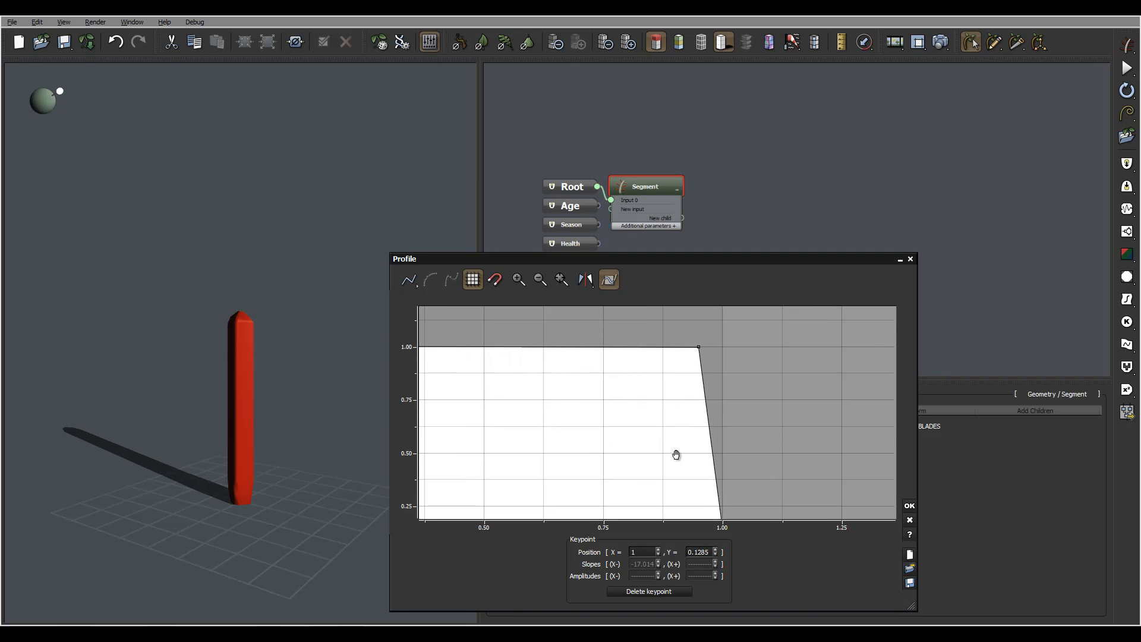
click(700, 358)
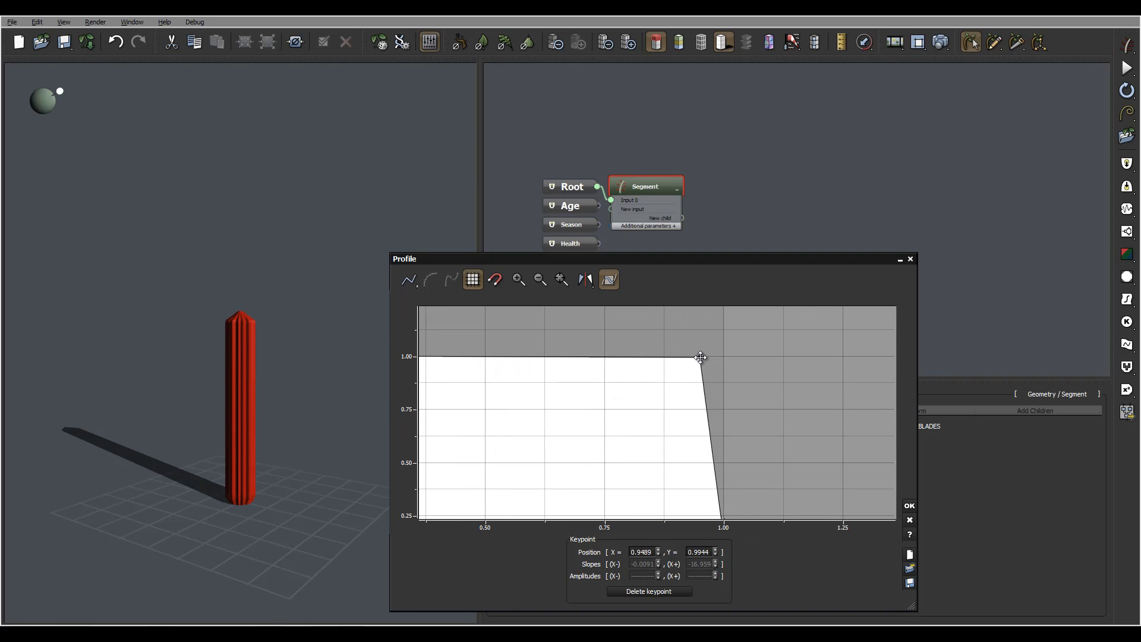
click(675, 357)
click(676, 358)
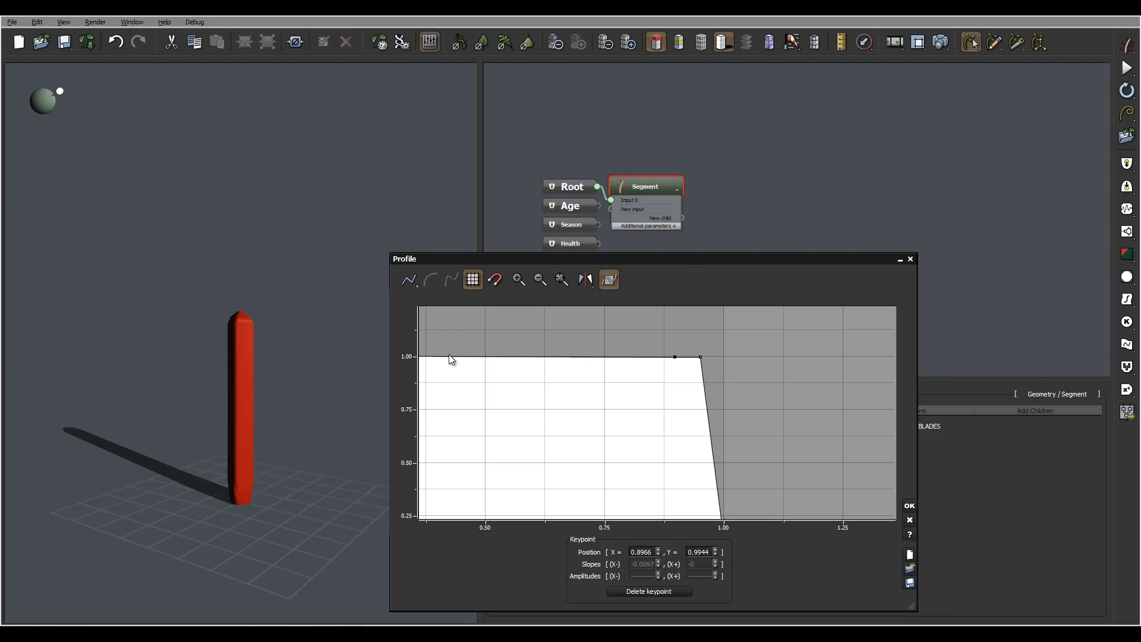
Switch the profile from straight lines to smooth curve interpolation and check the resulting trunk shape.
click(409, 279)
click(445, 288)
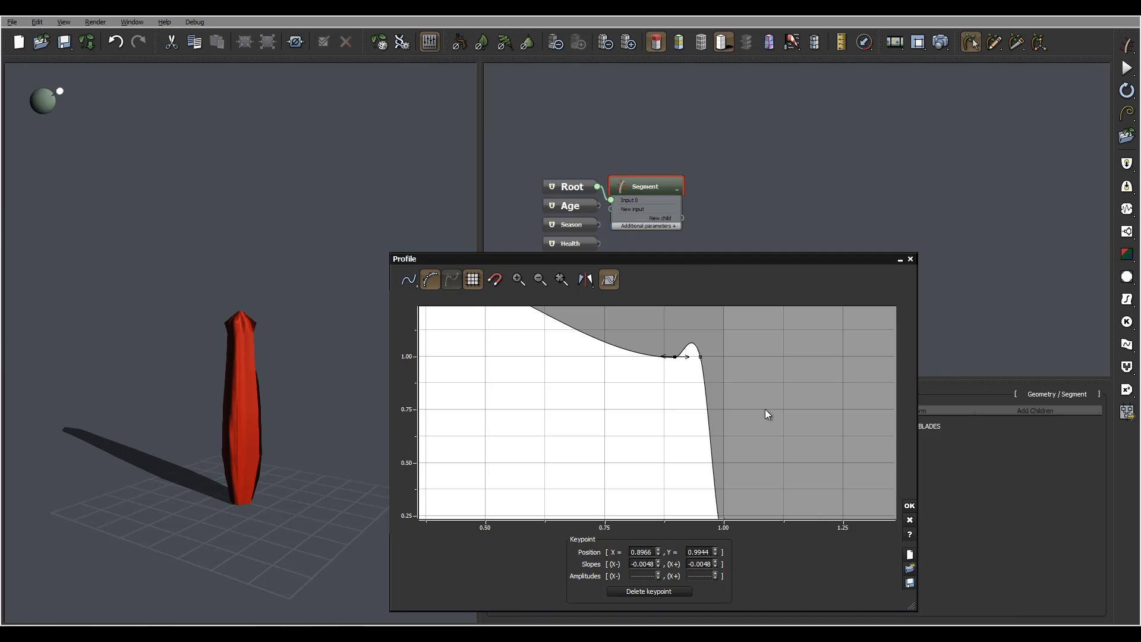
right_drag(623, 394, 764, 408)
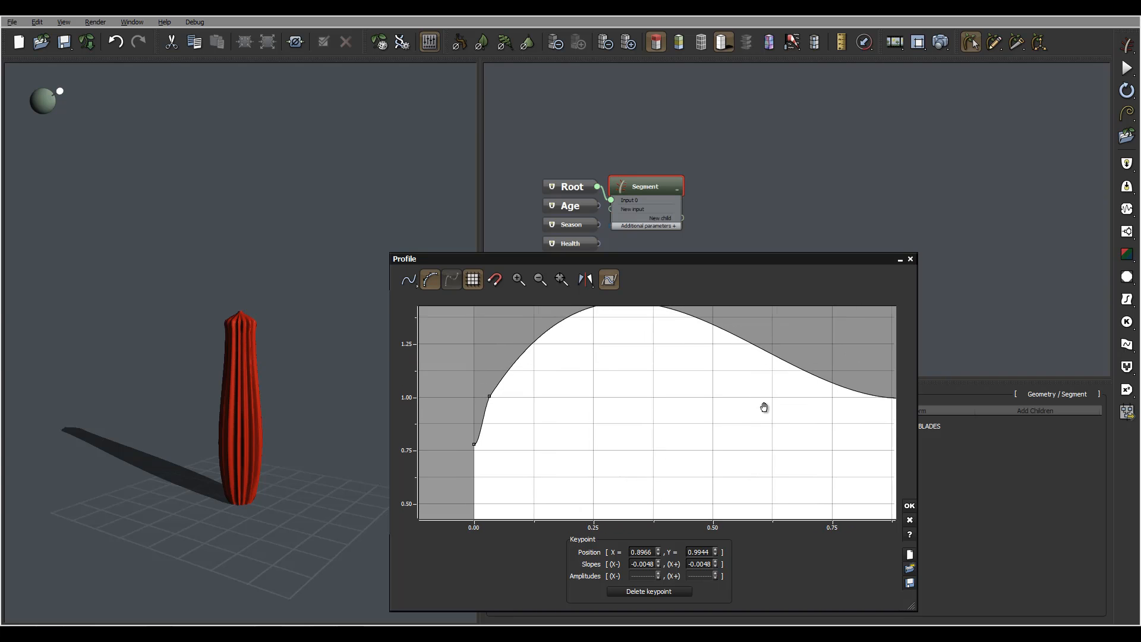
right_drag(683, 390, 649, 412)
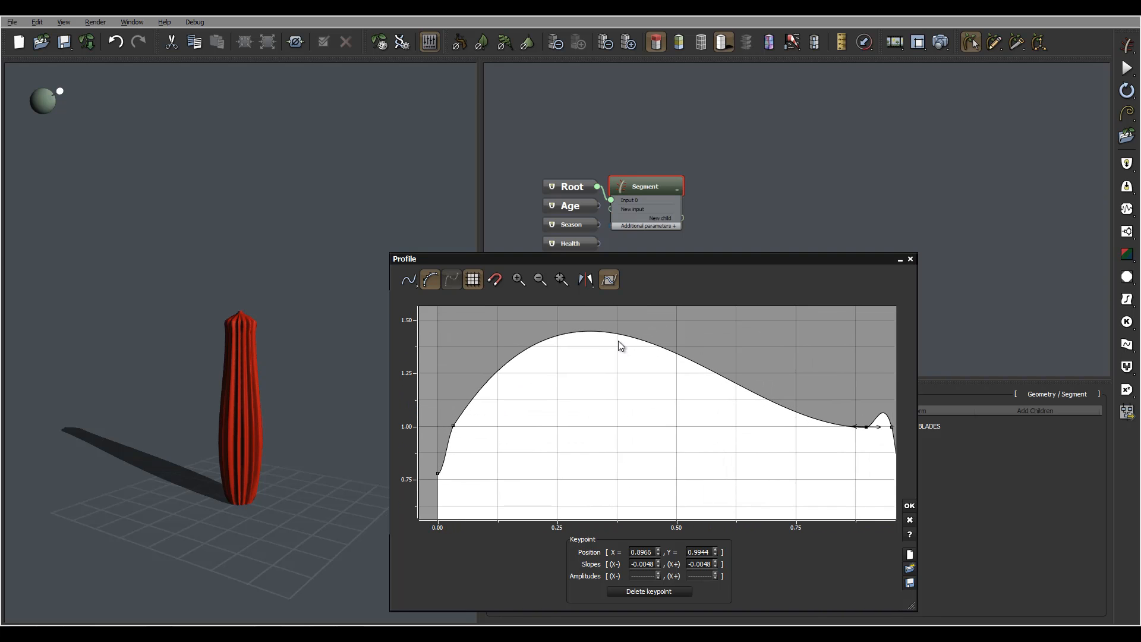
drag(283, 401, 305, 420)
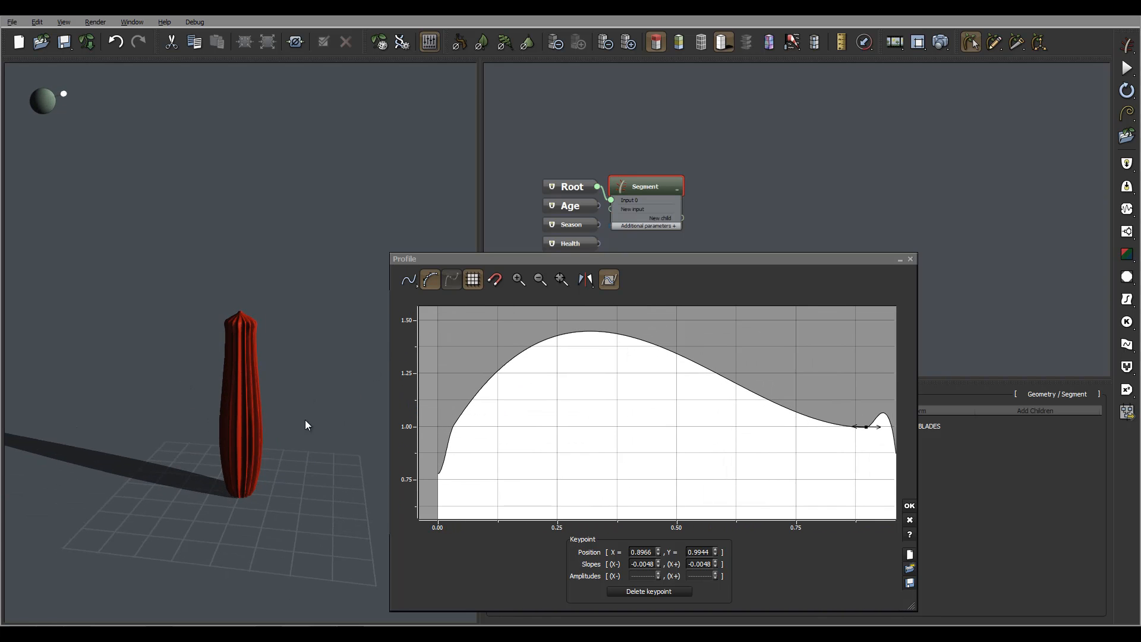
Add a keypoint at about X 0.345, lower it to Y 1, and flatten the slope of the keypoint near the curve's start.
click(603, 331)
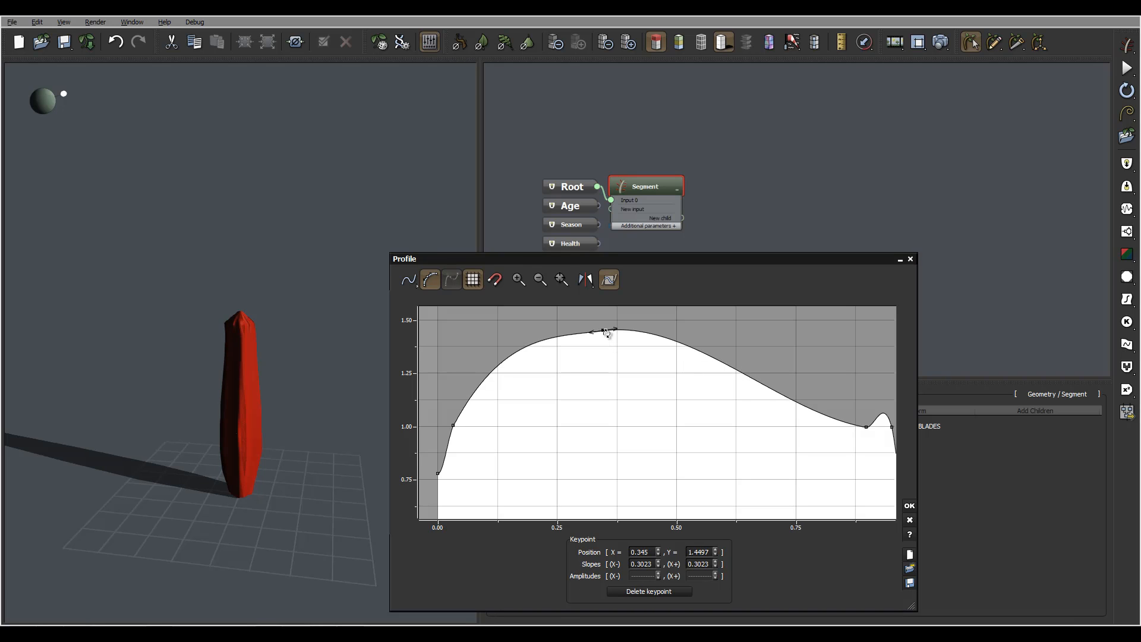
drag(601, 330, 603, 427)
click(454, 426)
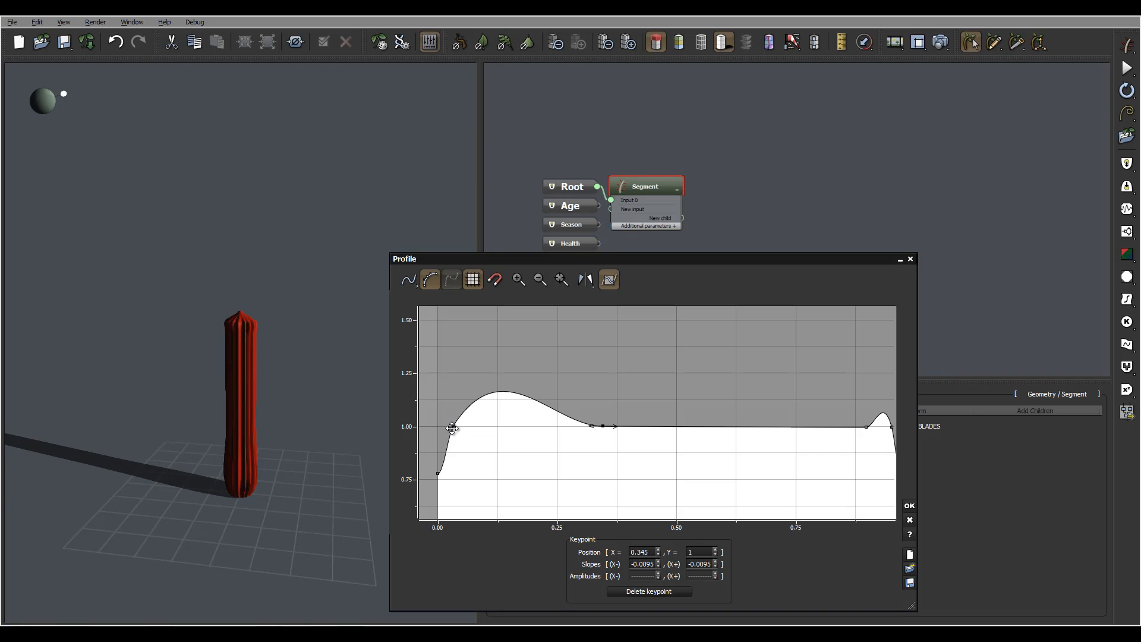
drag(457, 421, 475, 427)
drag(786, 414, 505, 351)
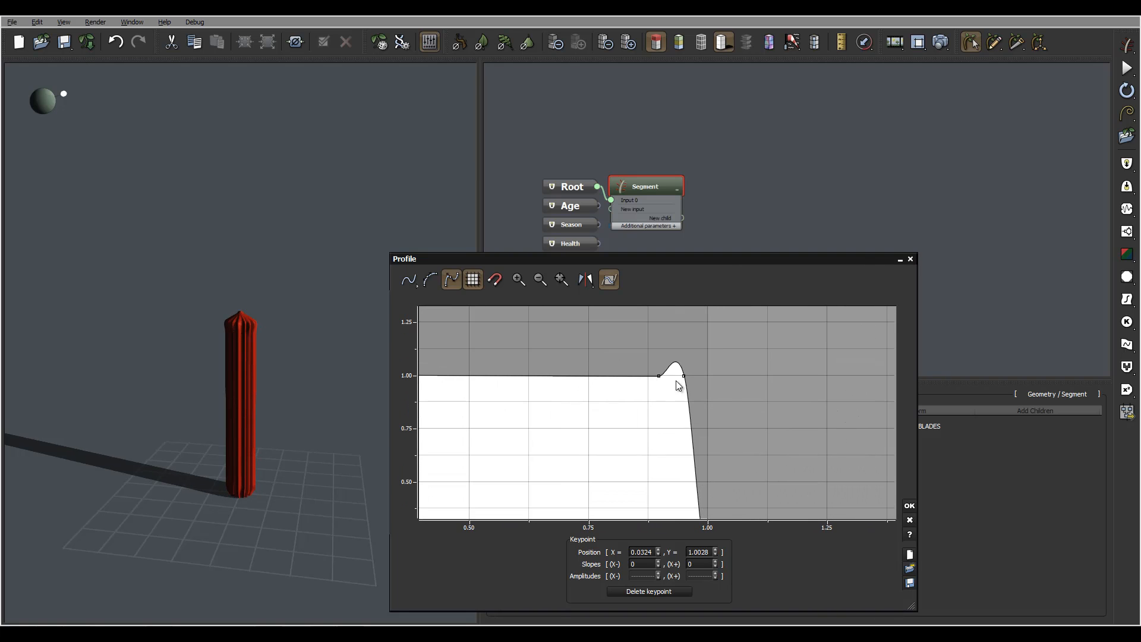
Flatten the bump at the keypoint near X 0.95 by adjusting its slope, and set the end keypoint to about Y 0.28.
click(684, 376)
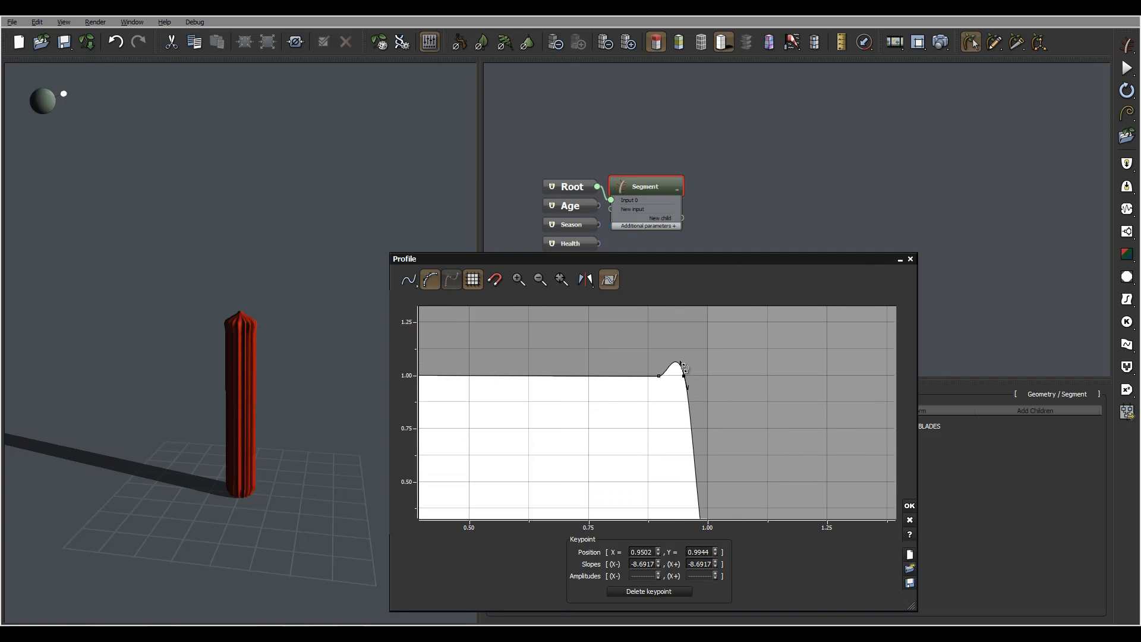
mouse_move(681, 367)
mouse_down()
mouse_move(666, 375)
mouse_move(718, 402)
mouse_move(698, 363)
mouse_up()
key(space)
drag(674, 481, 674, 429)
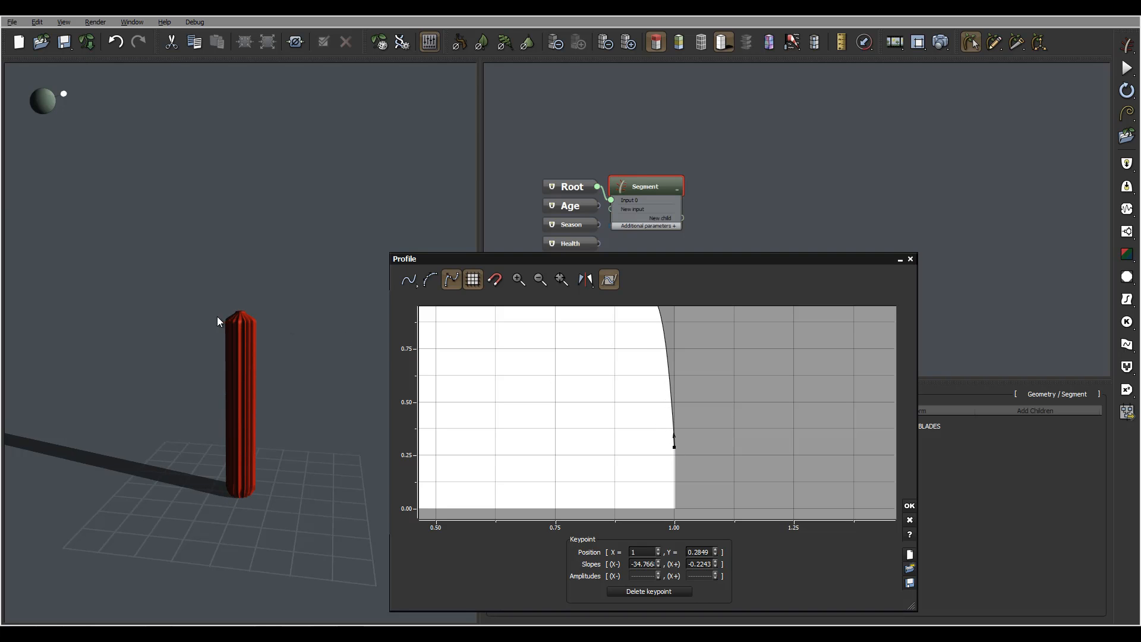
Place a keypoint at about X 0.79, Y 1.01 on the flat part before the curve's end and apply the profile.
drag(219, 311, 284, 330)
middle_drag(502, 362, 699, 463)
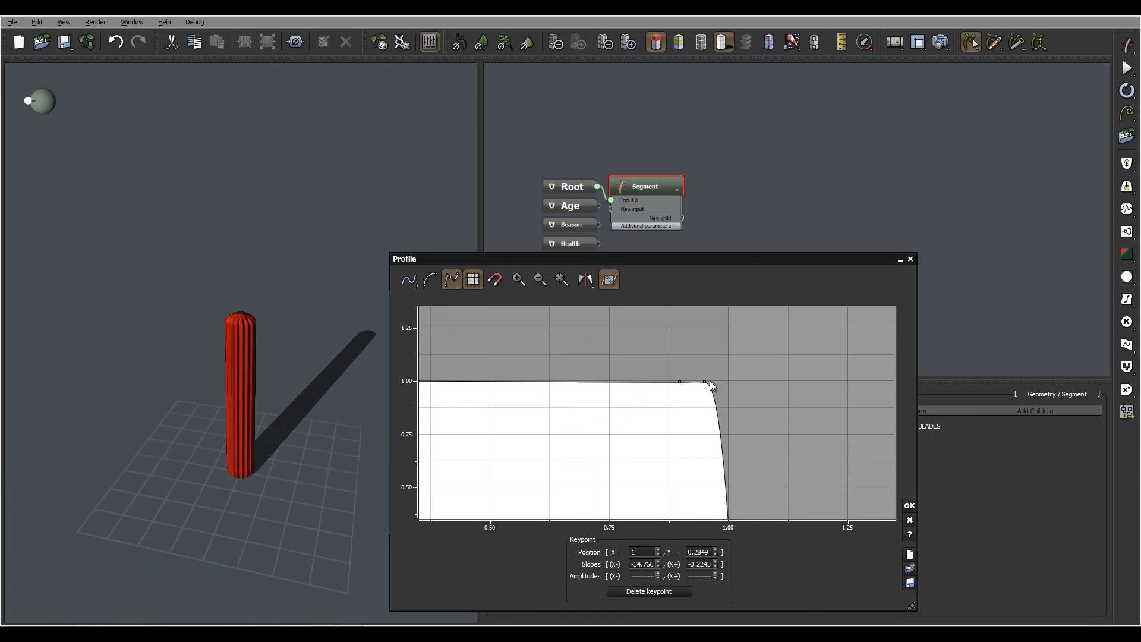
drag(704, 386, 628, 378)
drag(276, 382, 226, 330)
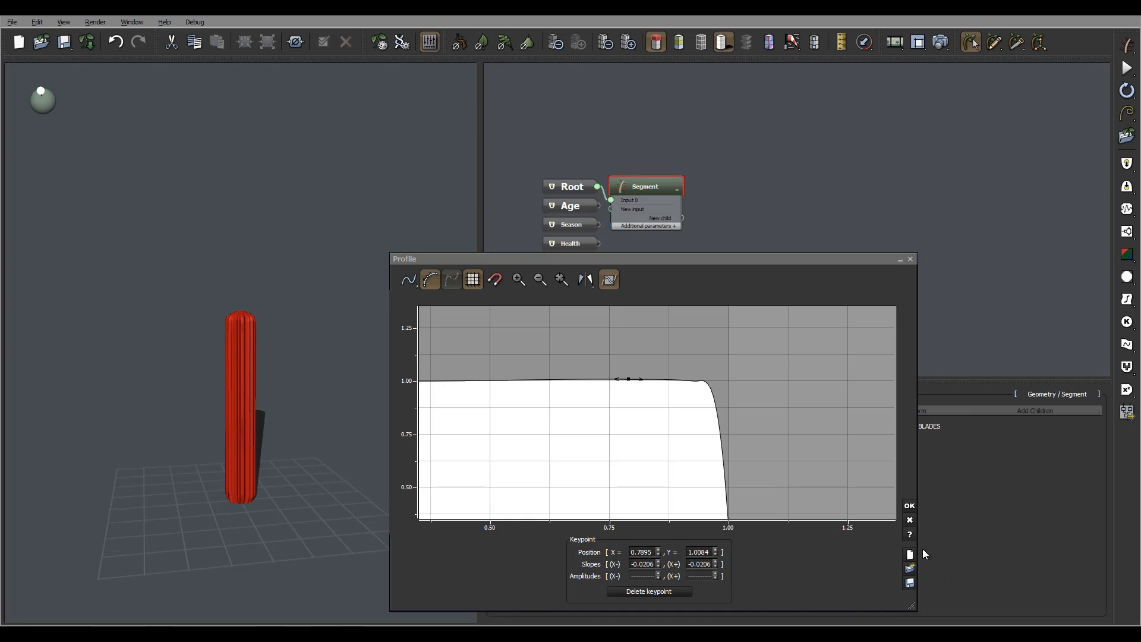
click(909, 509)
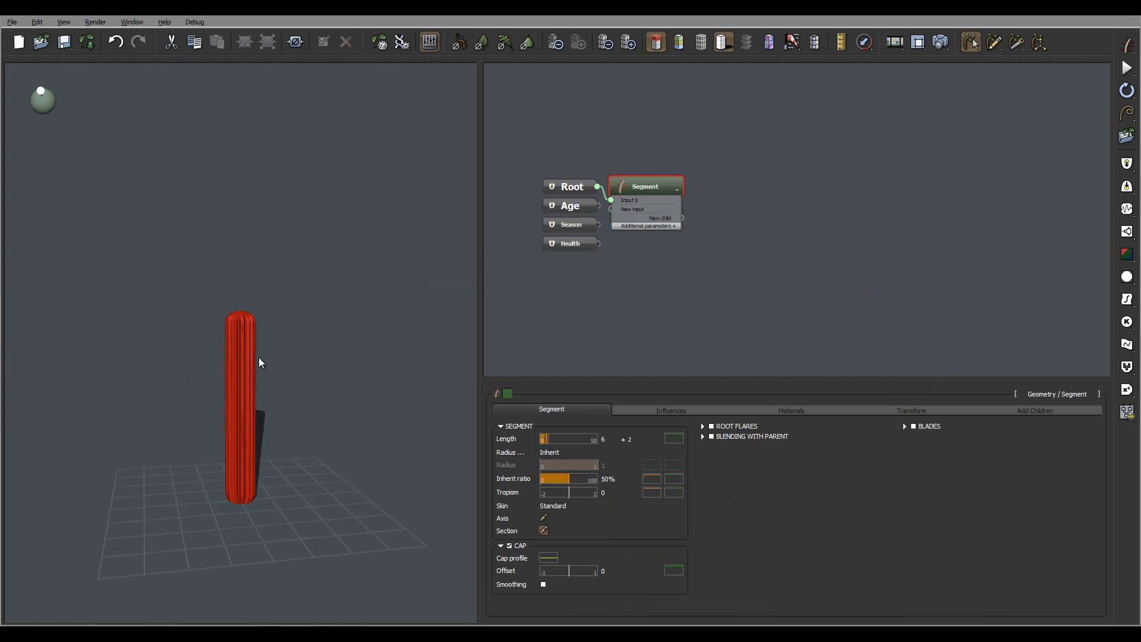
drag(260, 359, 333, 367)
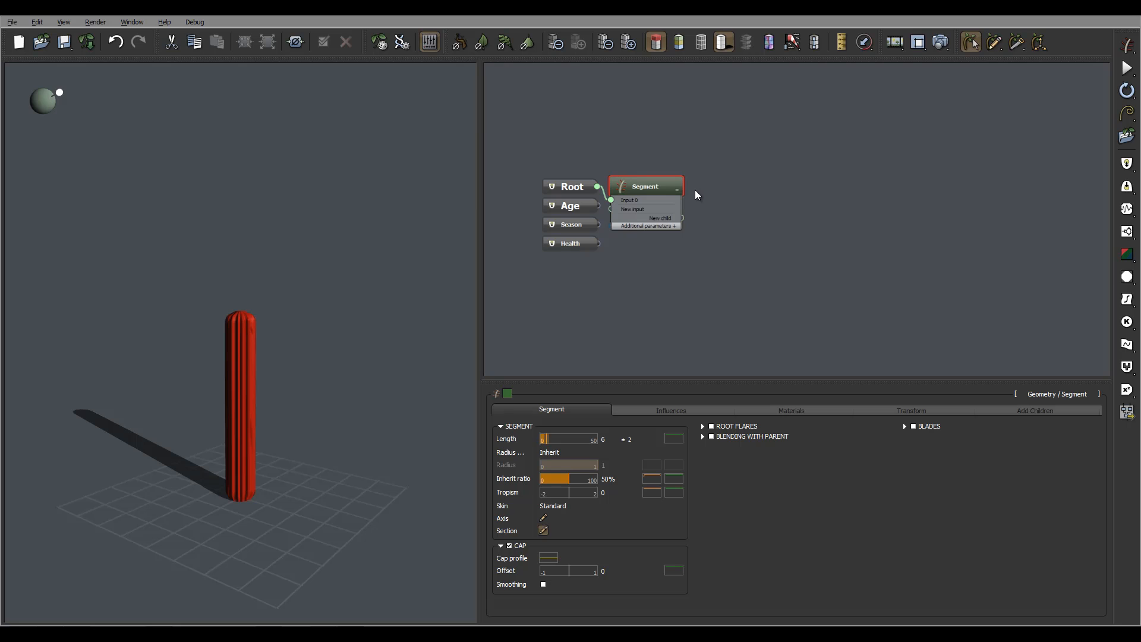
Duplicate the Segment node and place the copy in the graph beside the original.
key(ctrl+c)
click(780, 214)
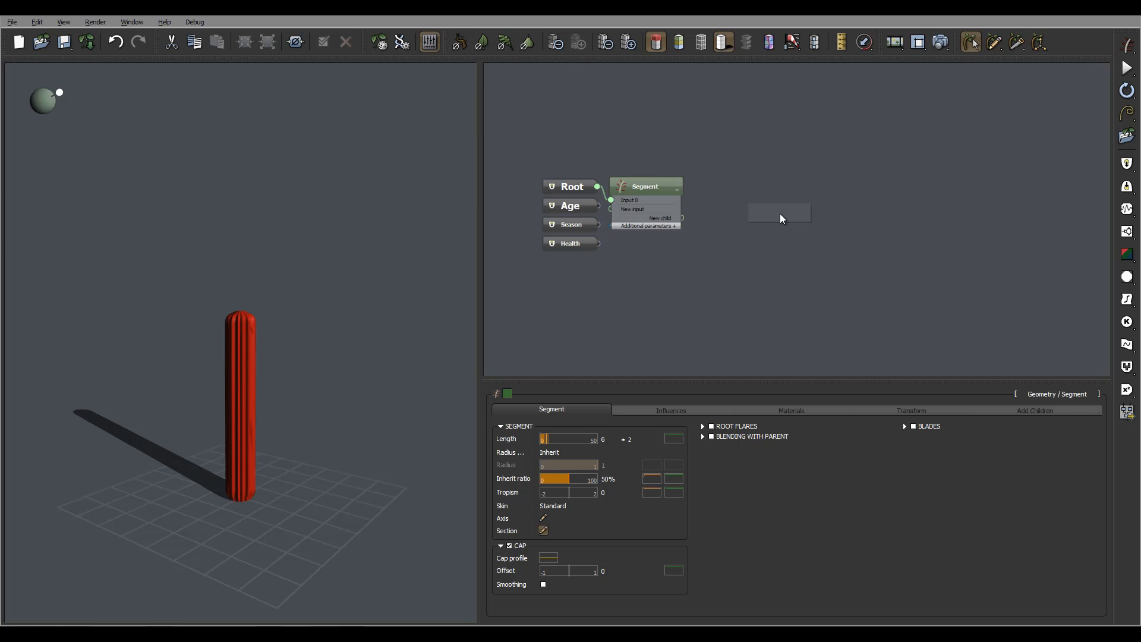
key(ctrl+v)
click(725, 238)
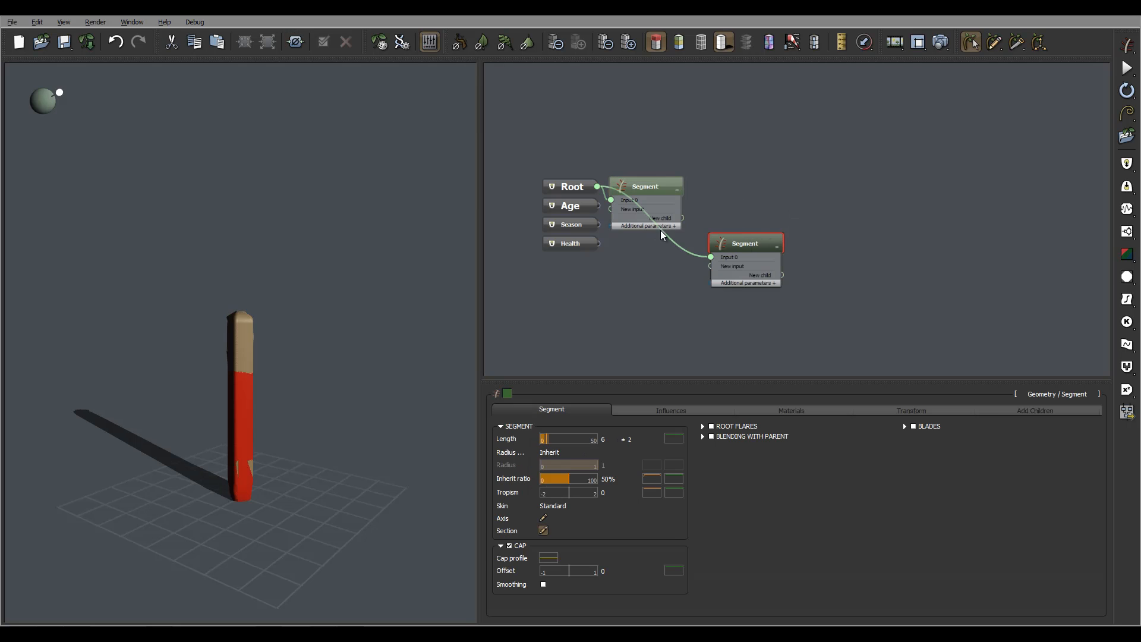
Delete the link between the Root node and the duplicated Segment, and select the duplicate.
click(676, 244)
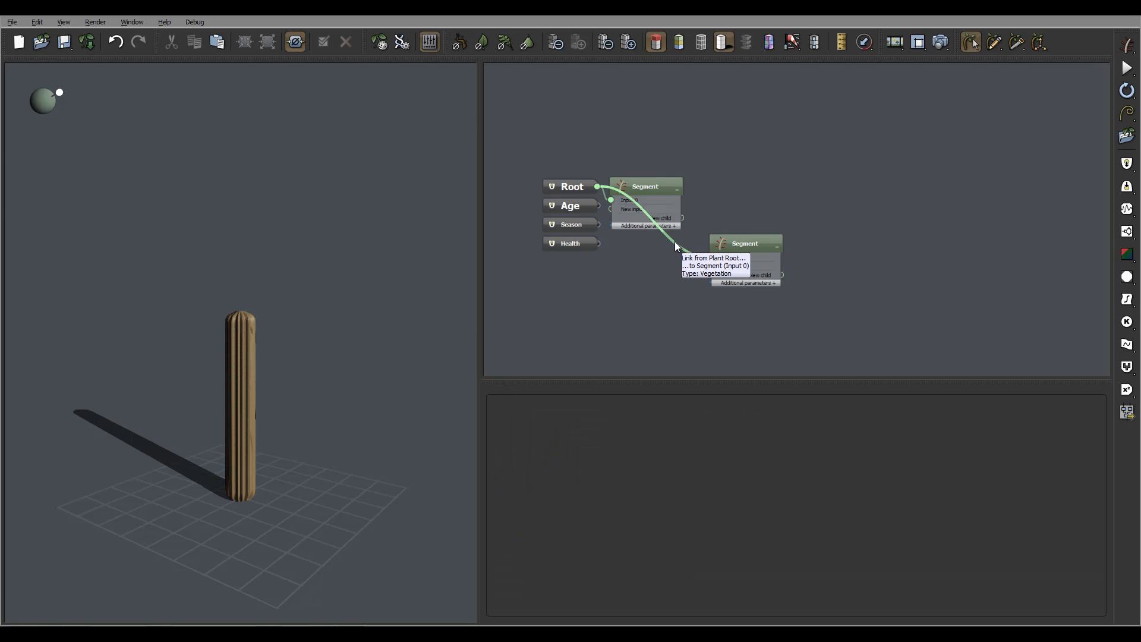
key(Delete)
click(761, 244)
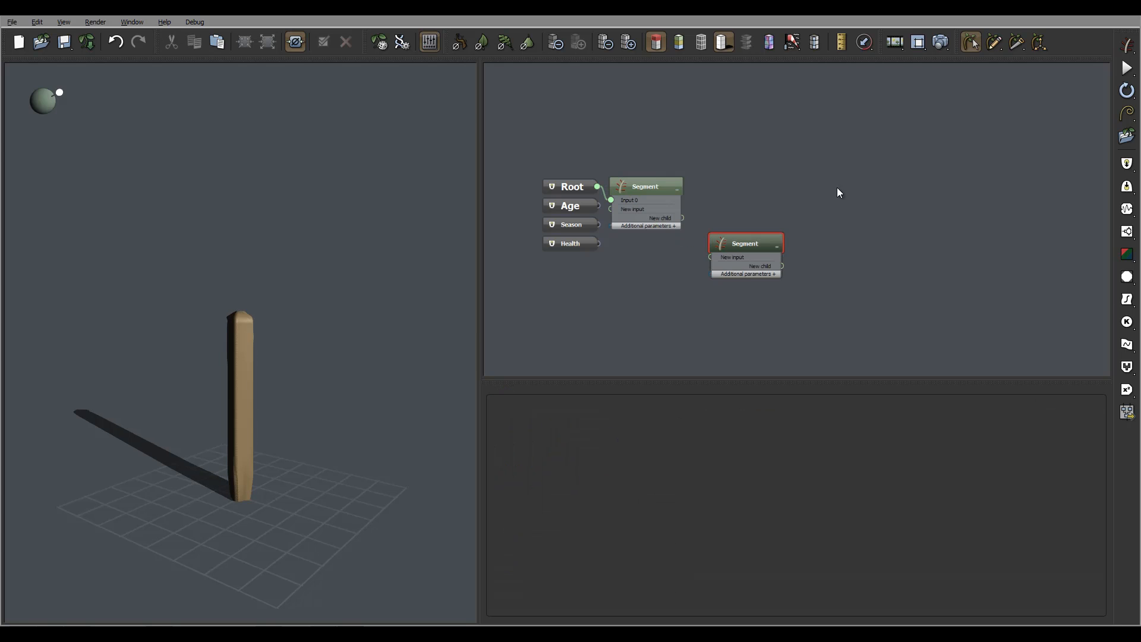
Link the duplicated Segment as a child of the trunk Segment and set its Inherit ratio to 67%.
drag(740, 258, 687, 224)
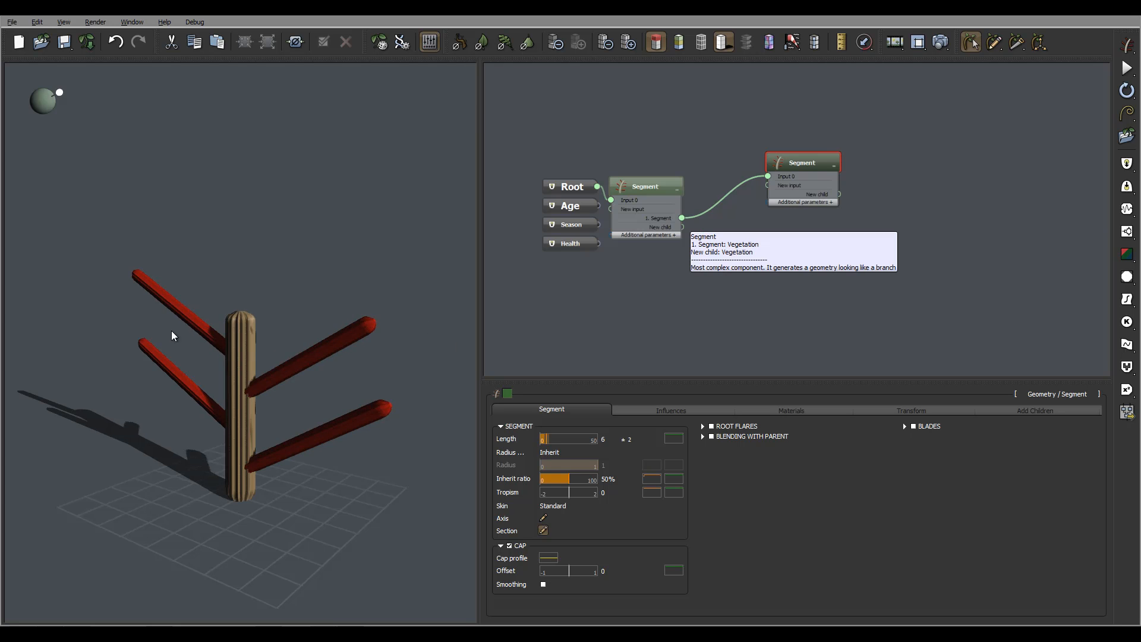
drag(445, 331, 309, 324)
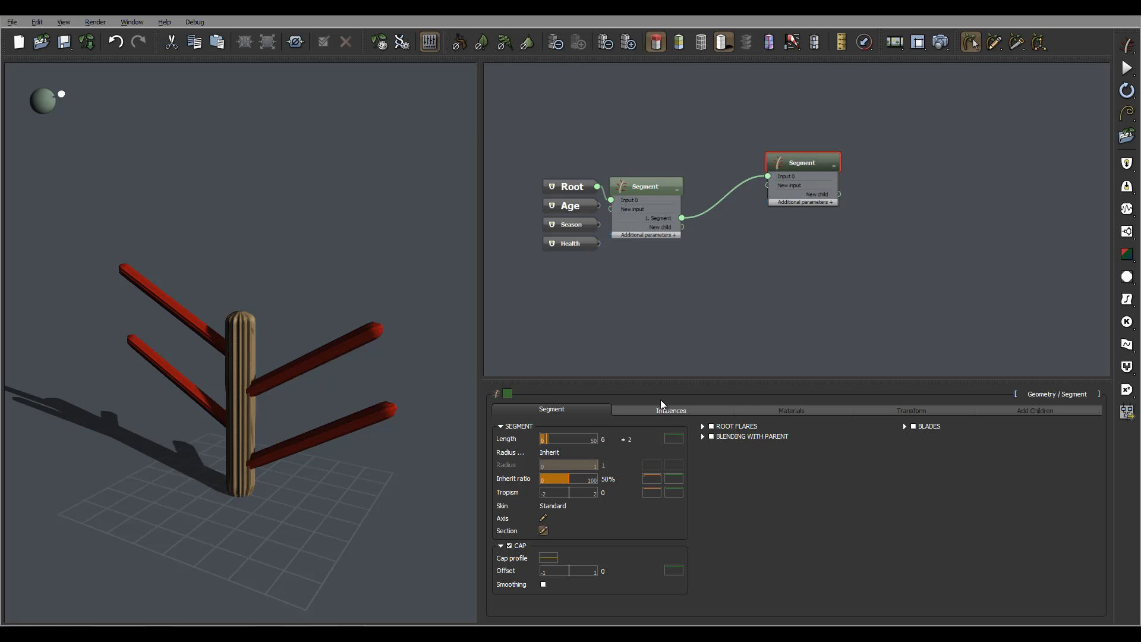
mouse_move(827, 166)
mouse_down()
mouse_move(801, 183)
mouse_move(821, 180)
mouse_up()
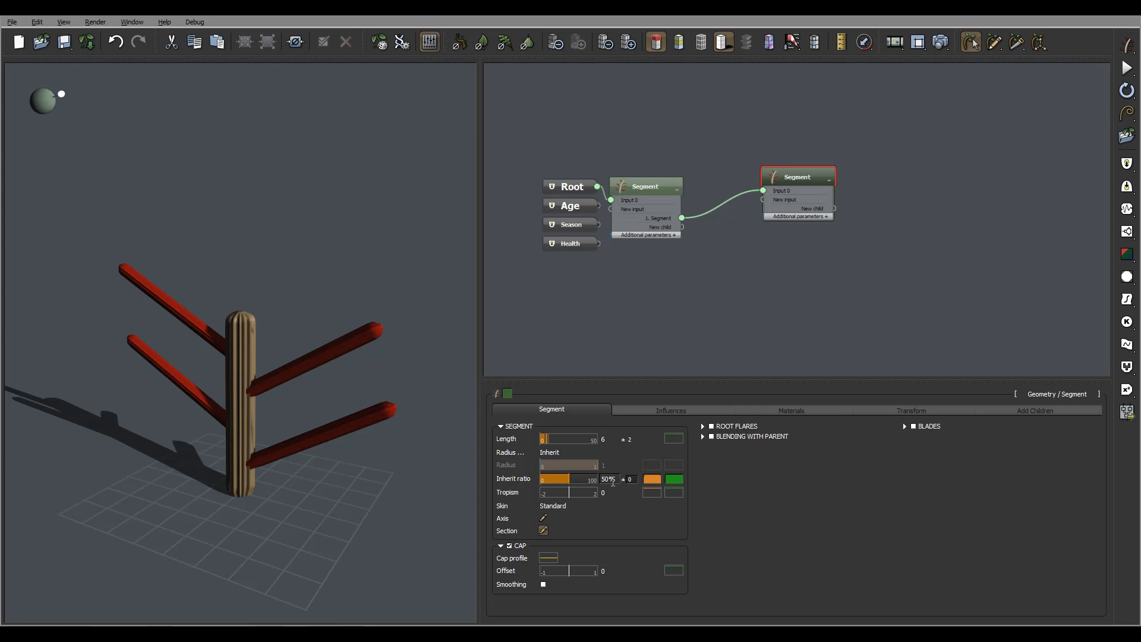
drag(289, 388, 311, 358)
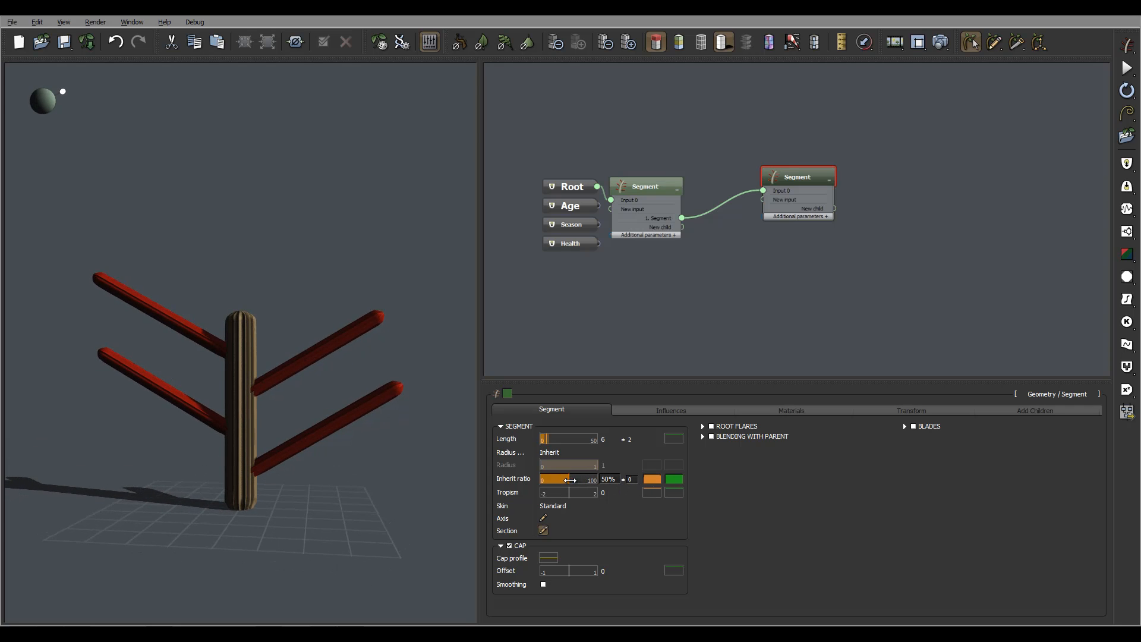
mouse_move(300, 367)
mouse_down()
mouse_move(283, 370)
mouse_move(359, 370)
mouse_move(291, 373)
mouse_up()
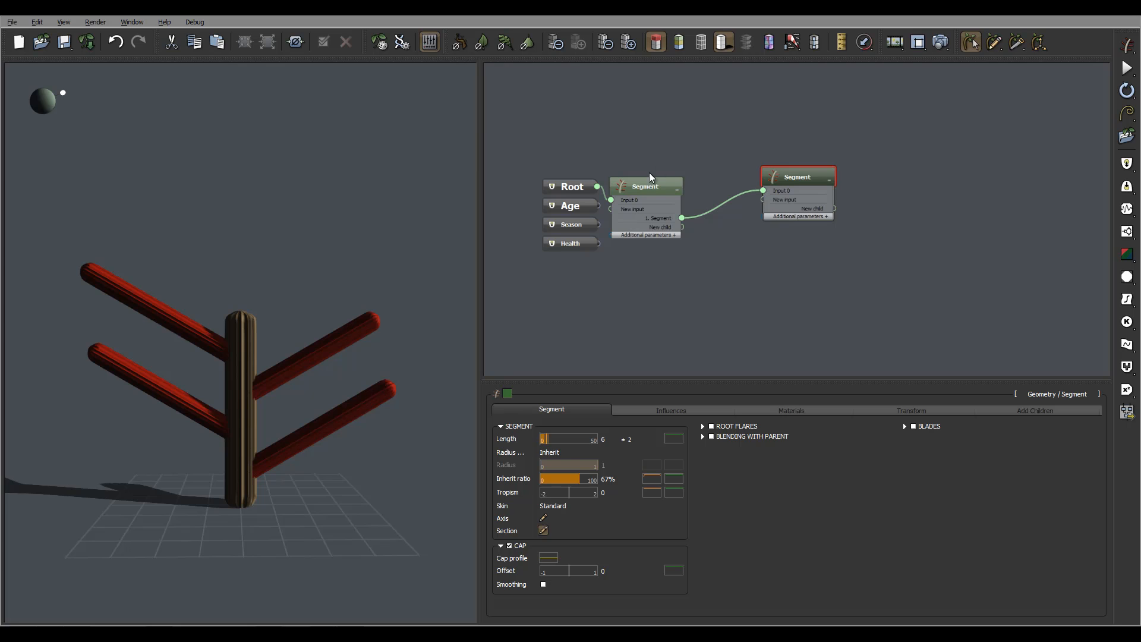
In the trunk's distribution settings for its child Segment, set the variation of the branch number to 2.
click(650, 187)
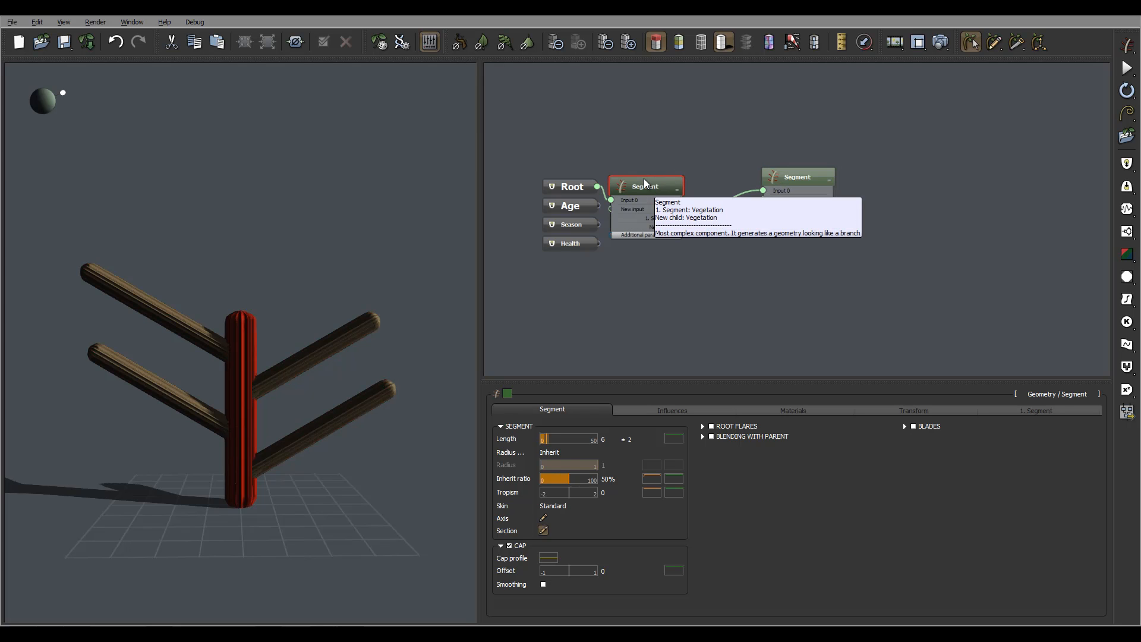
click(1036, 410)
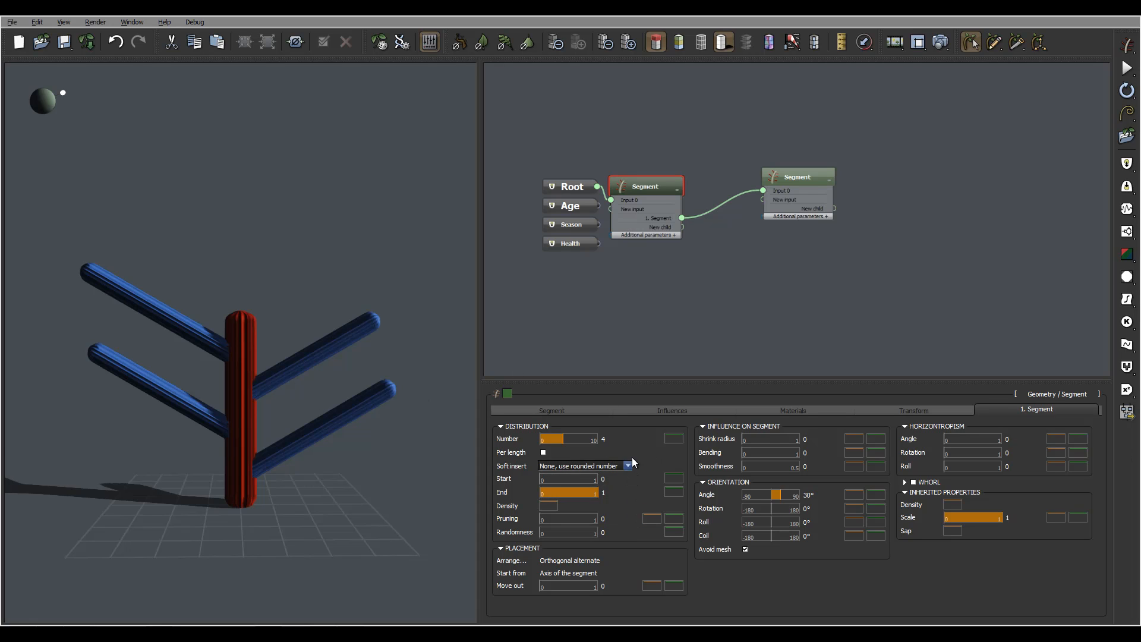
mouse_move(628, 469)
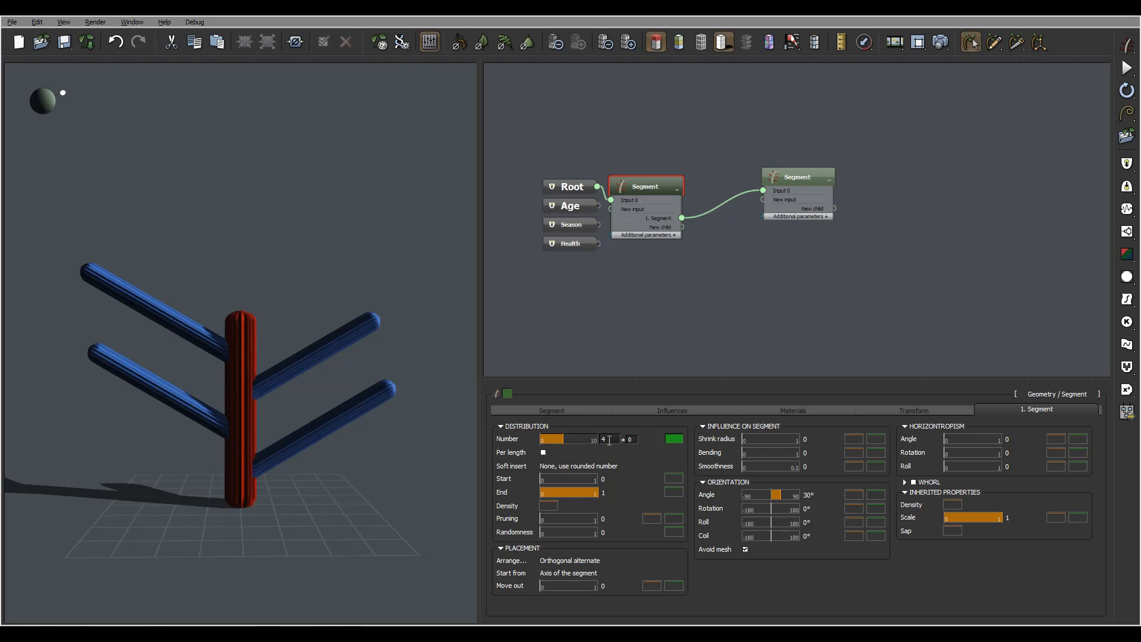
click(635, 441)
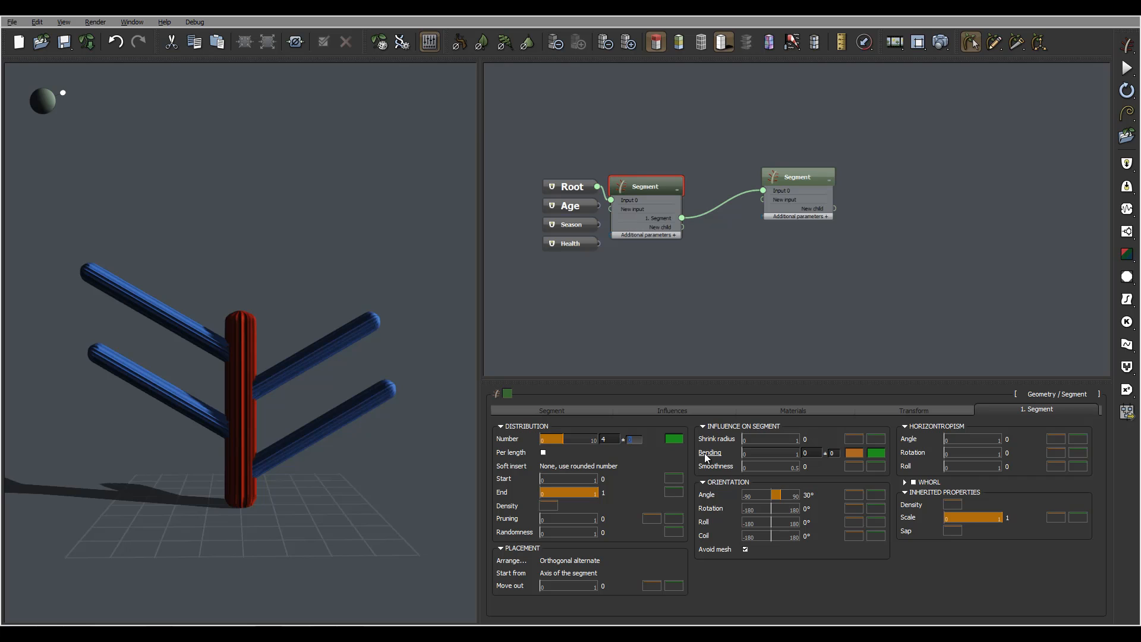
text(1)
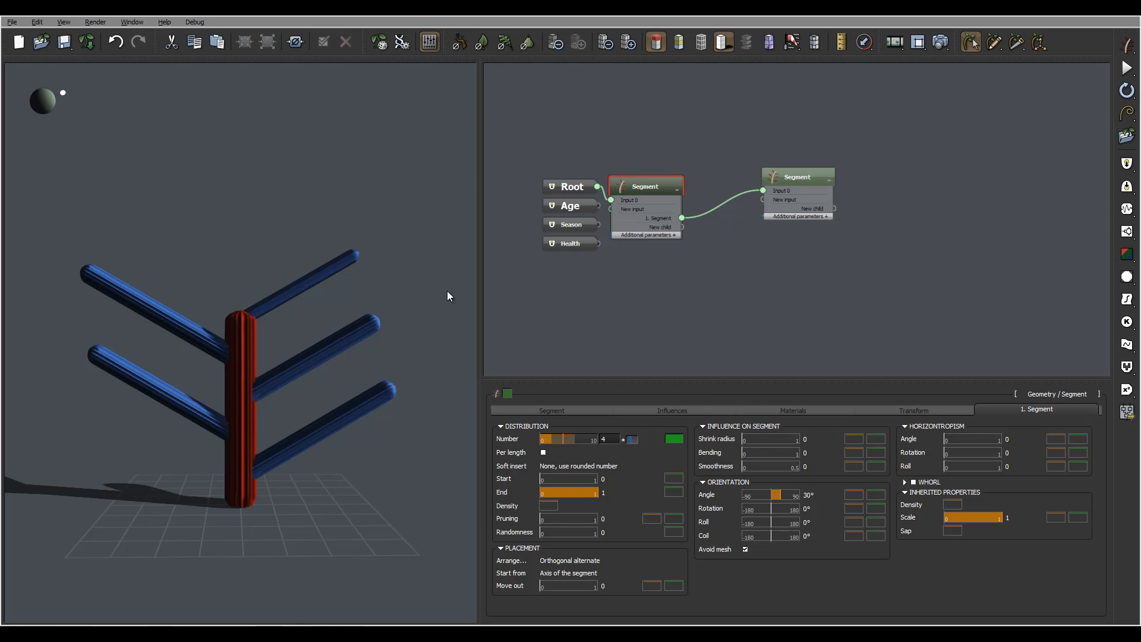
Set the branches' Bending influence on the trunk to 0.2 and coil the branches by about 121°.
drag(744, 451, 791, 452)
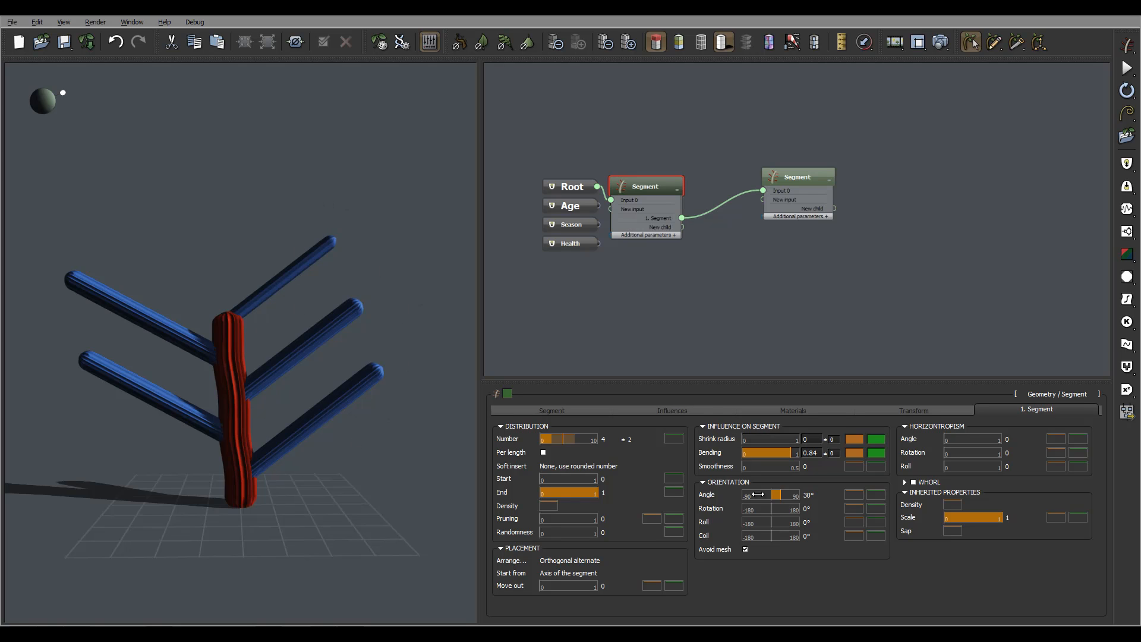
drag(778, 537, 795, 539)
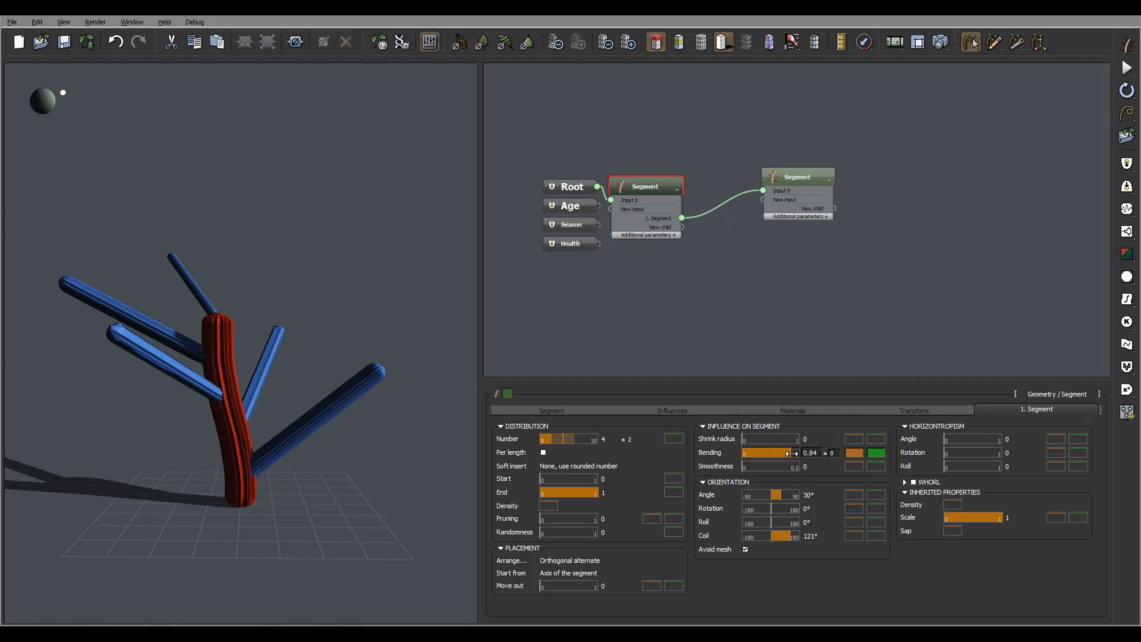
drag(791, 453, 760, 454)
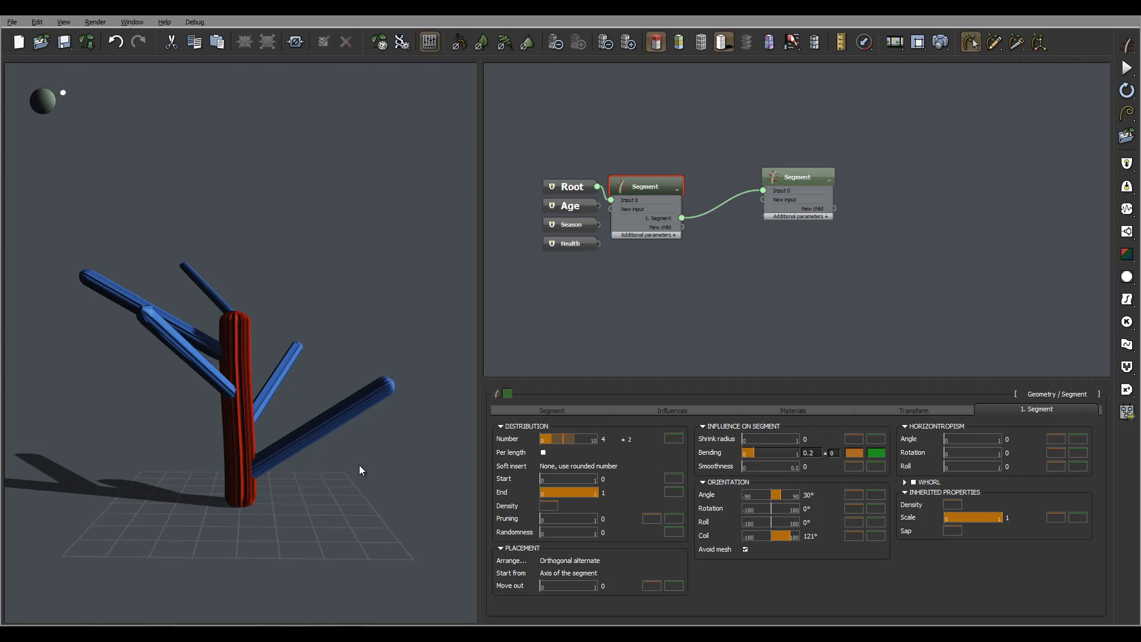
Set the branches' Coil to 137° with a variation of 5.
click(819, 535)
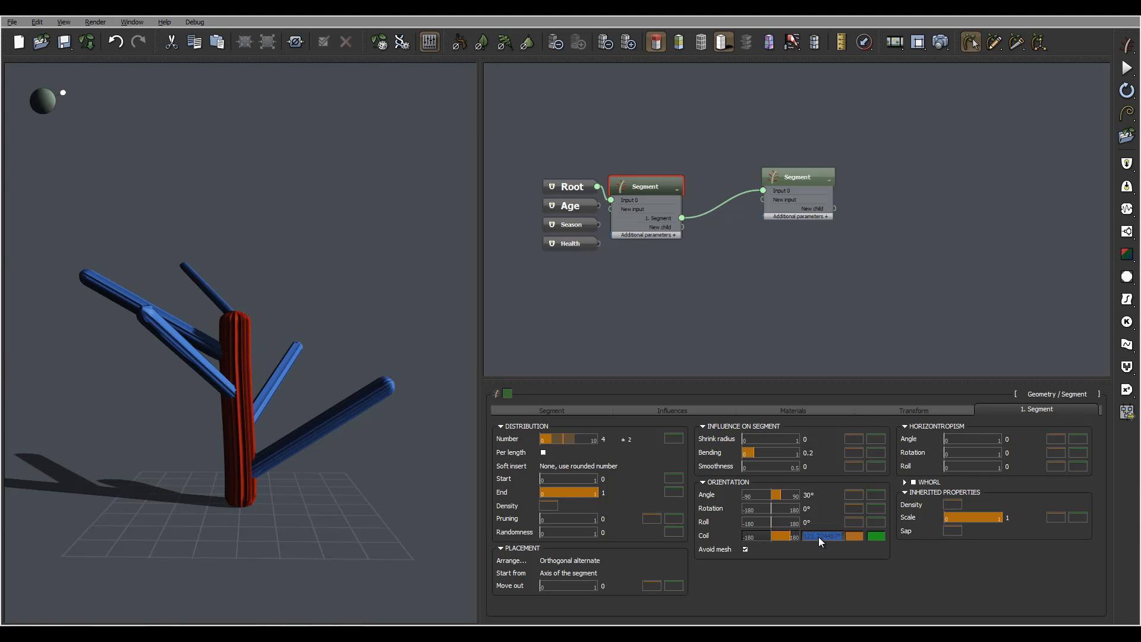
text(137)
key(Tab)
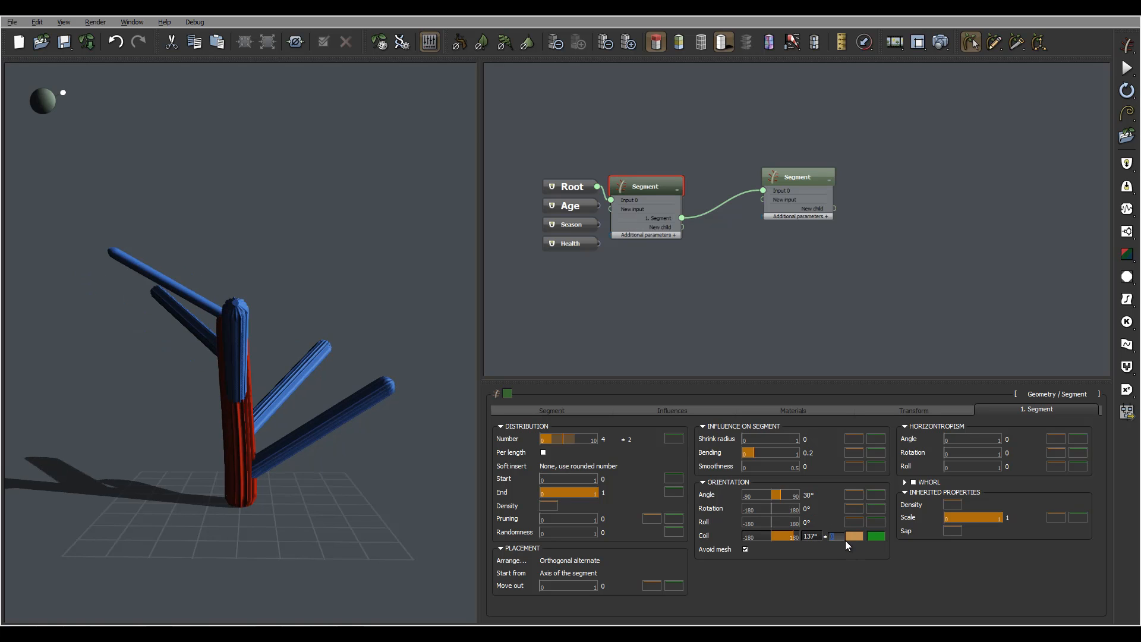
text(5)
key(Return)
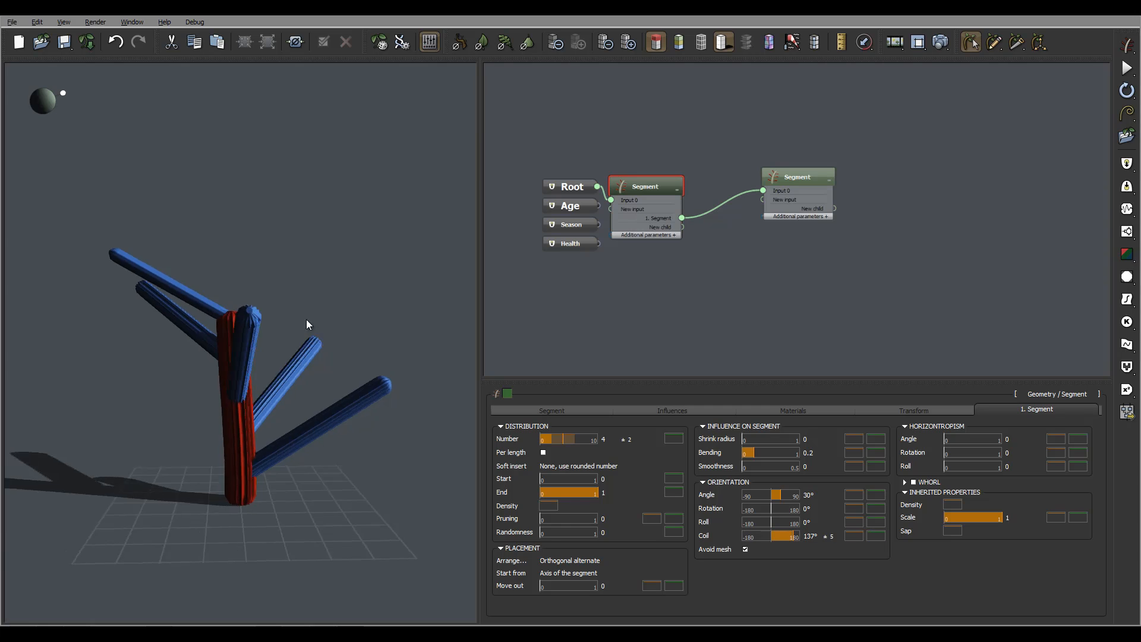
Set the branches' orientation Angle to 0° so they leave the trunk horizontally.
click(812, 495)
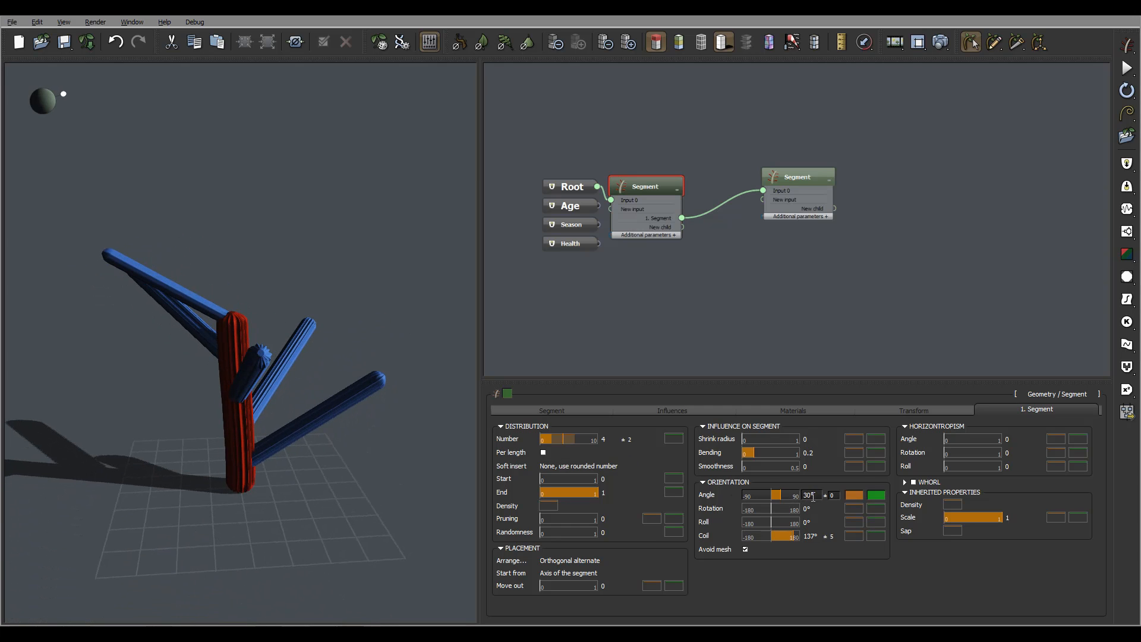
text(0)
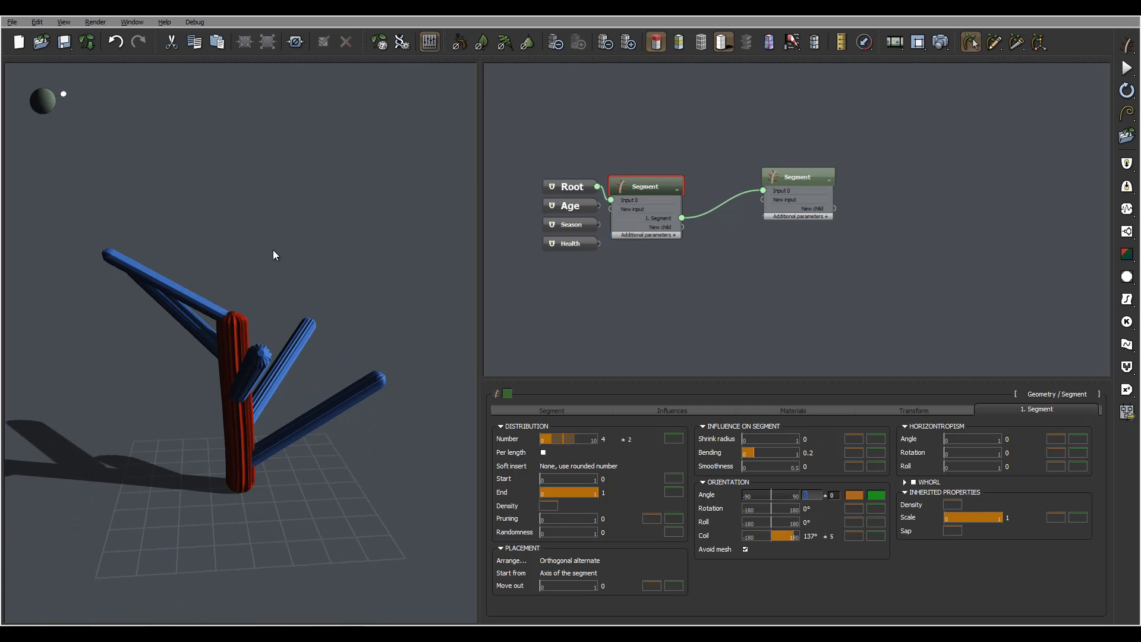
middle_drag(216, 347, 326, 329)
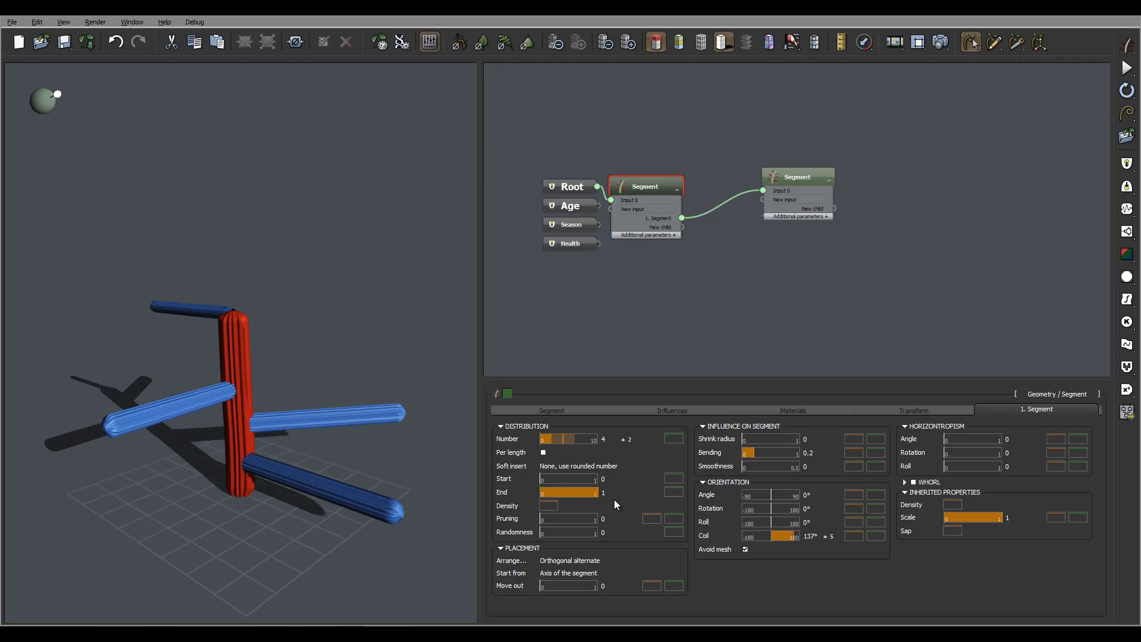
Limit the branch distribution along the trunk to a Start of 0.1 and an End of 0.92.
drag(598, 494, 592, 494)
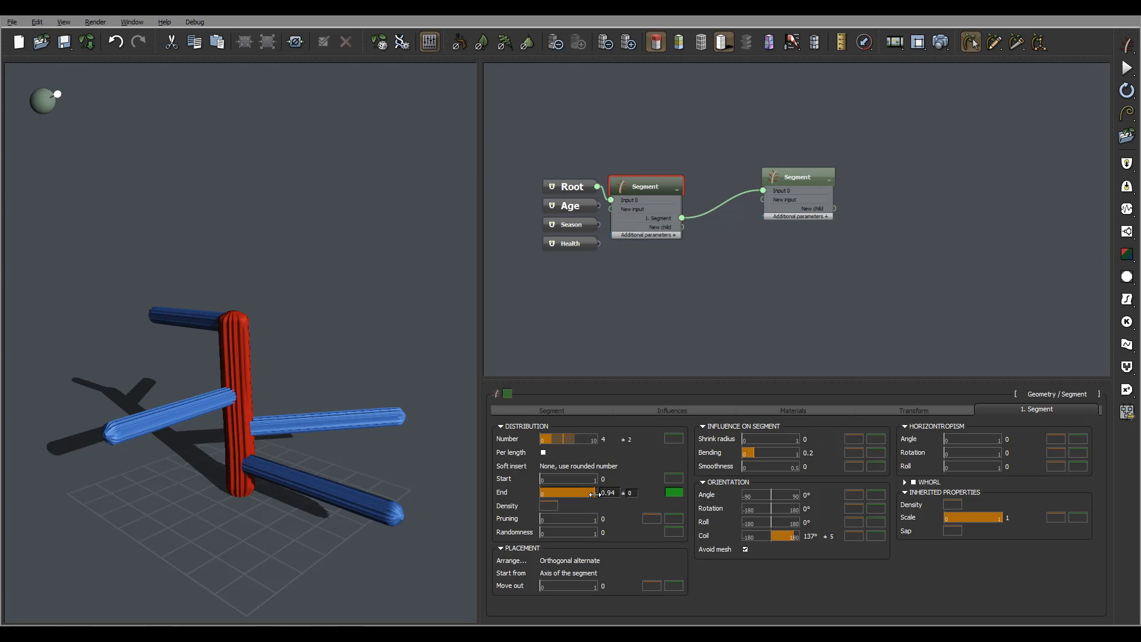
drag(594, 494, 591, 494)
drag(205, 324, 289, 324)
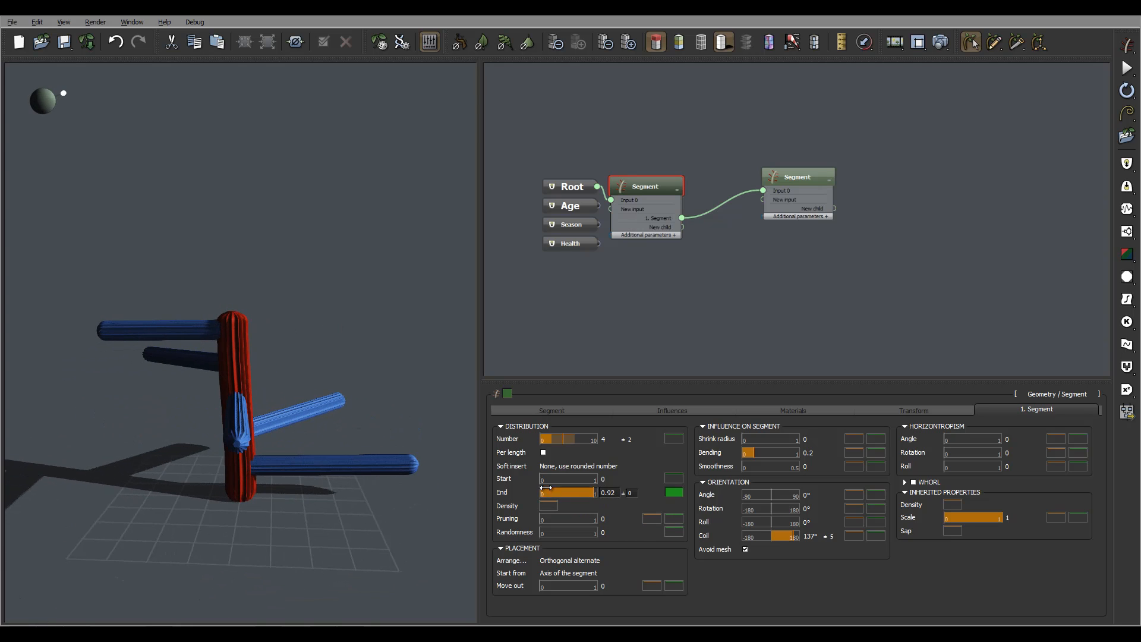
drag(542, 479, 558, 480)
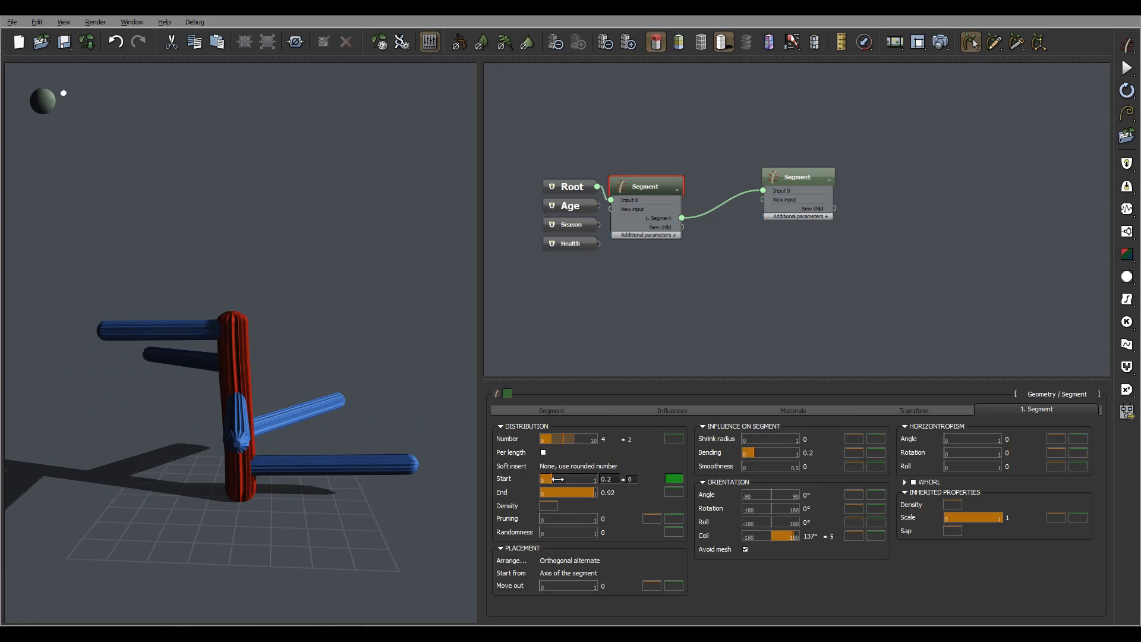
drag(185, 358, 222, 354)
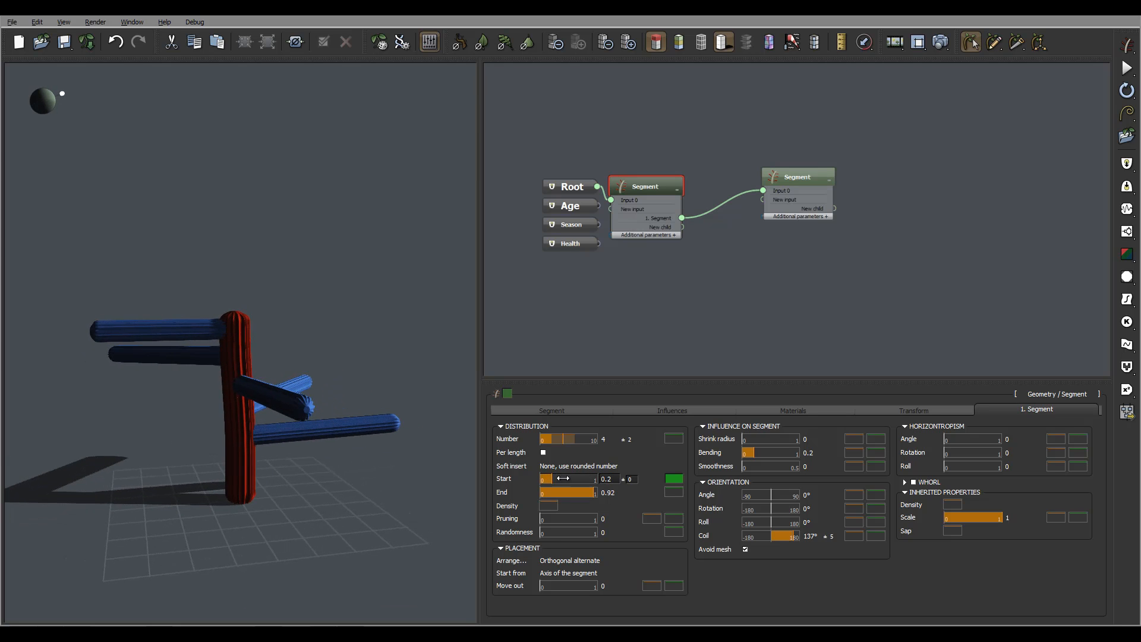
drag(563, 479, 548, 479)
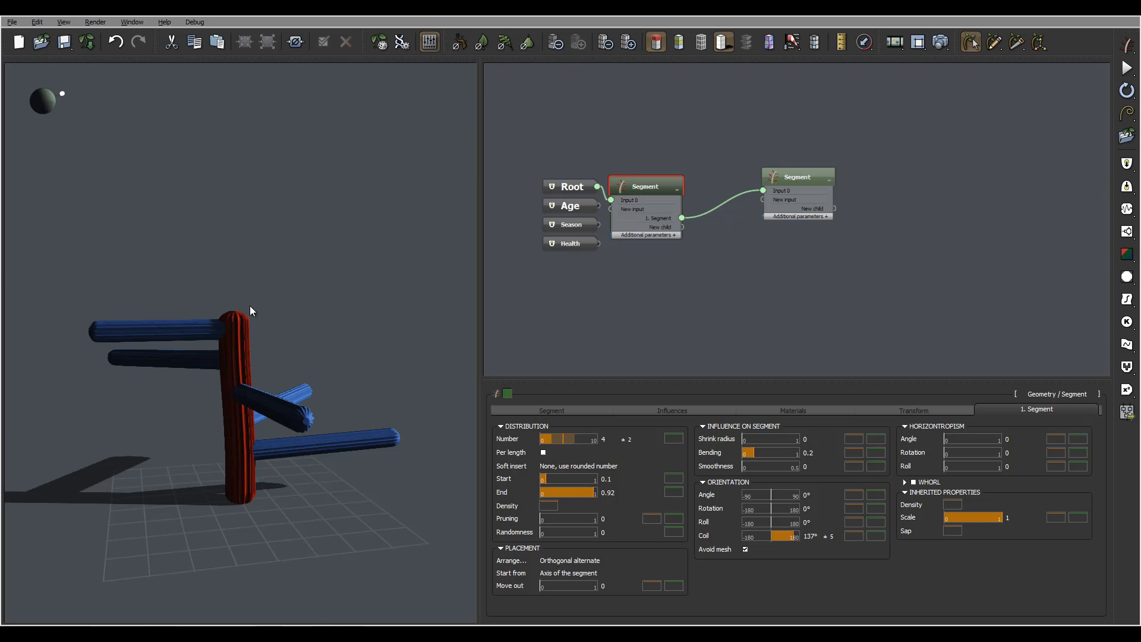
drag(250, 311, 232, 332)
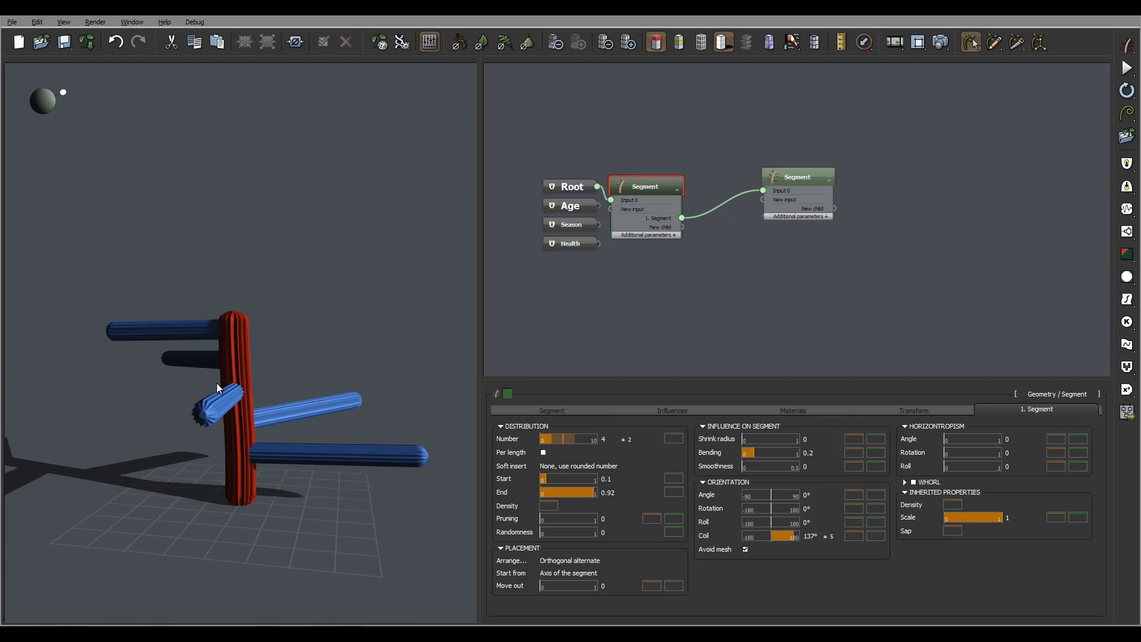
drag(217, 384, 293, 384)
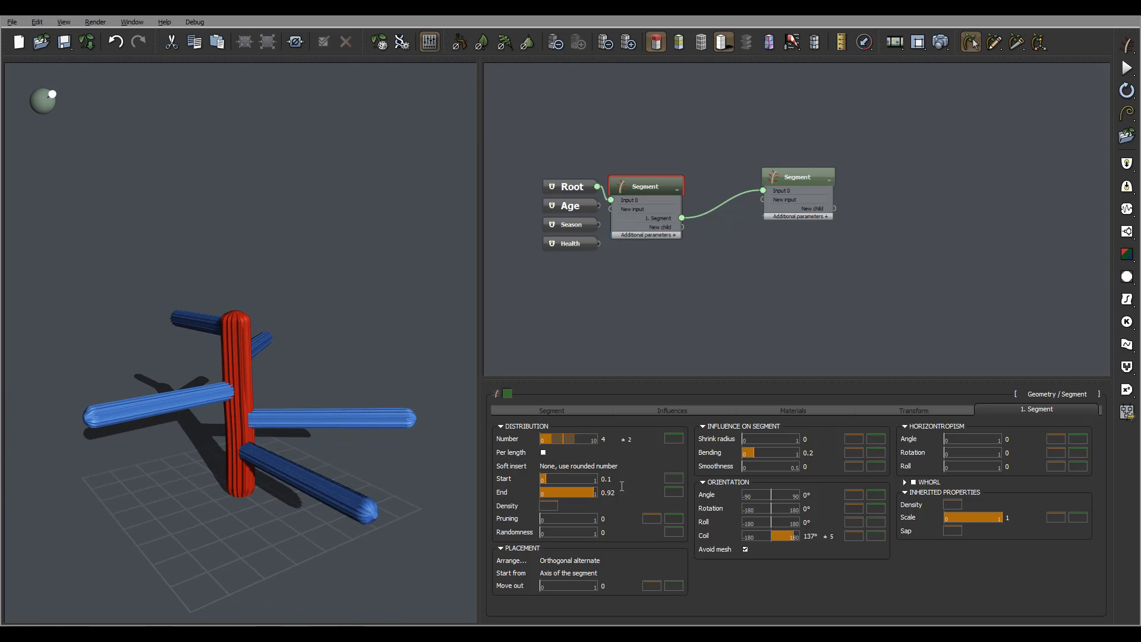
Set the length variation of the branch Segment to 3.
click(800, 177)
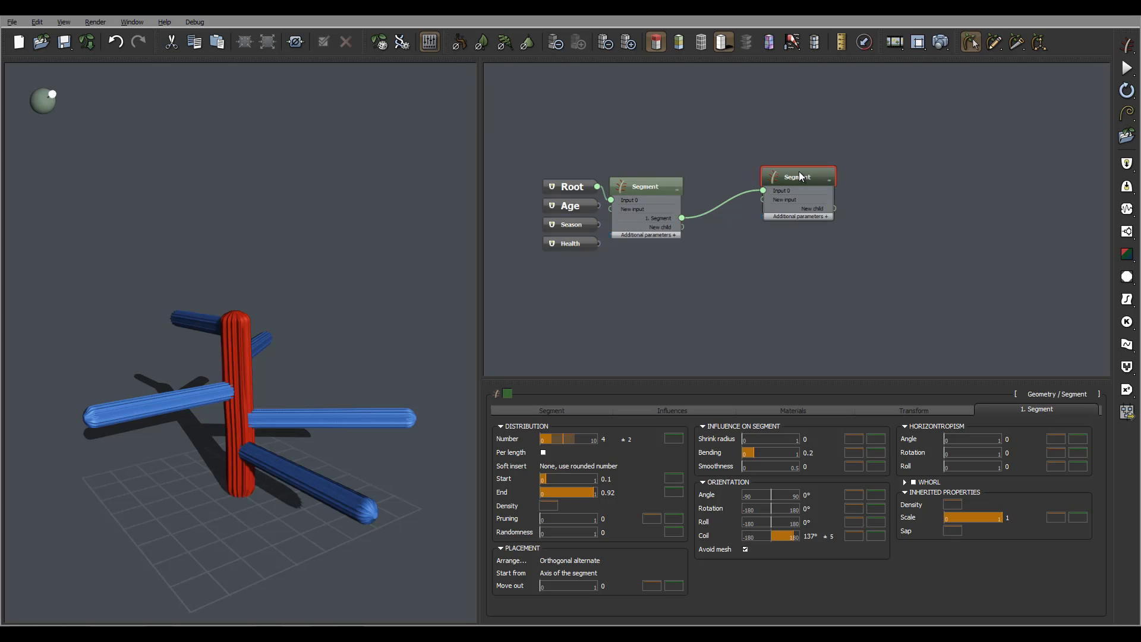
click(578, 408)
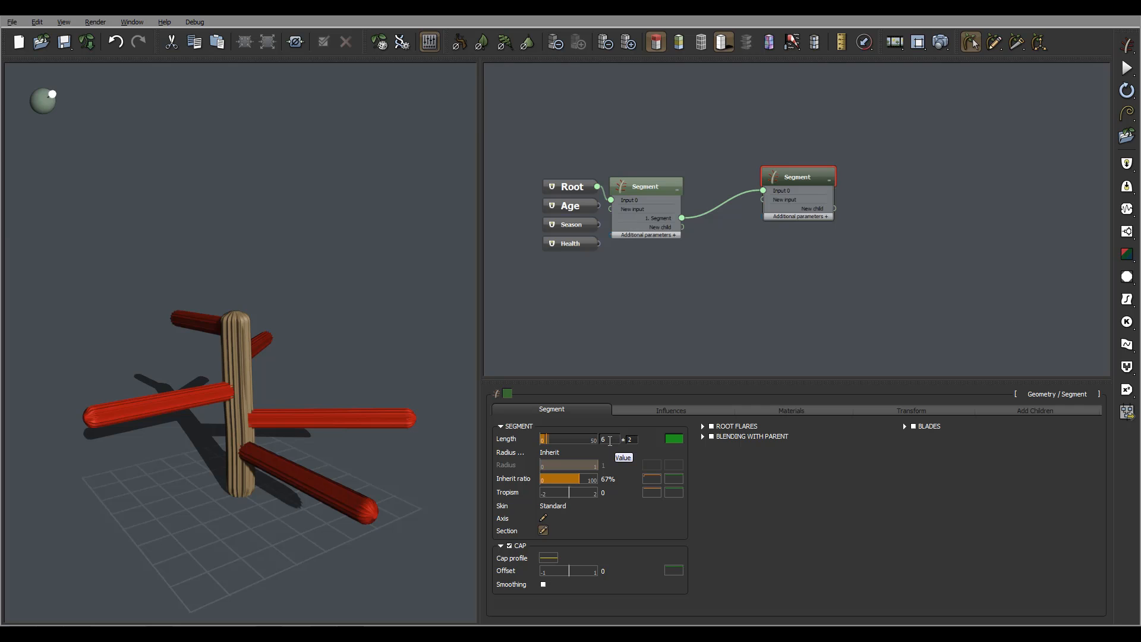
click(632, 440)
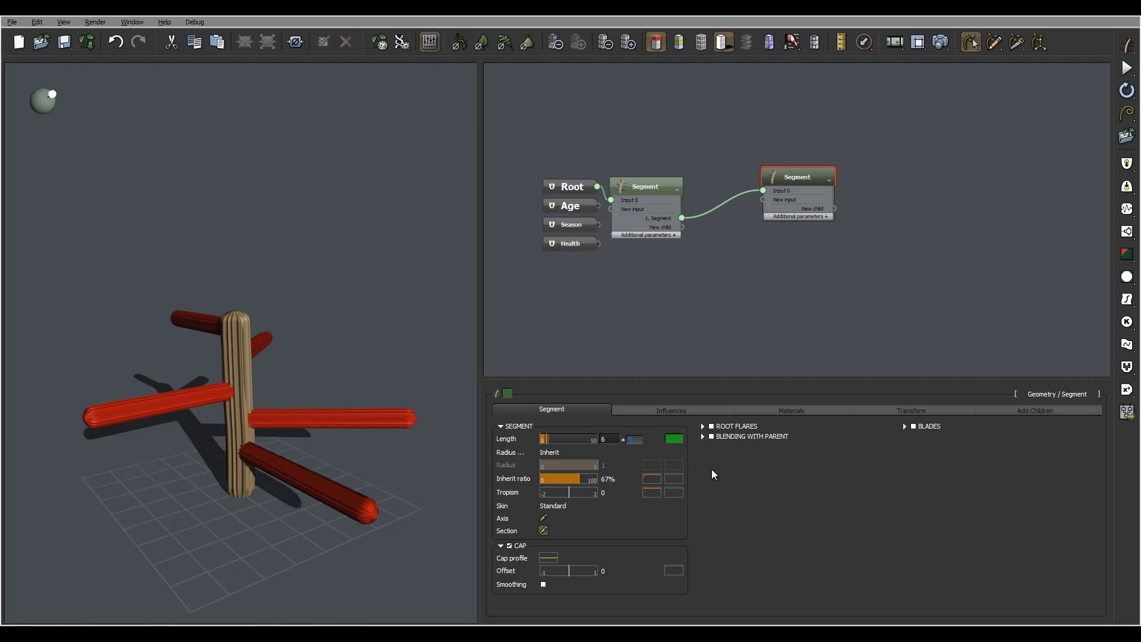
text(1)
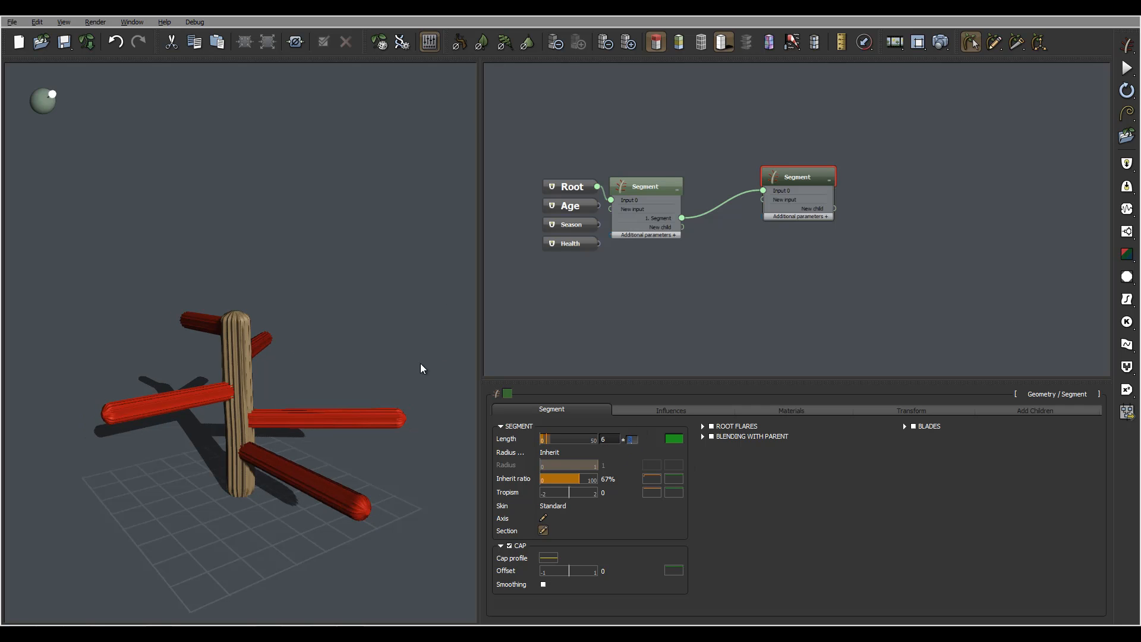
text(3)
drag(397, 355, 291, 377)
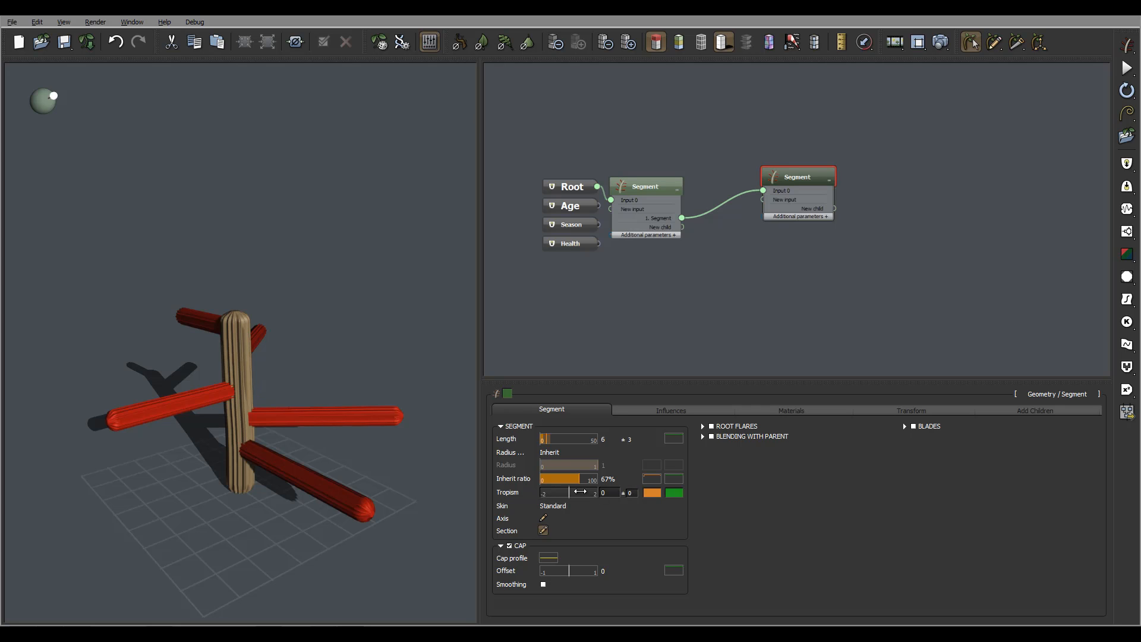
Bend the branches upward by setting the branch Segment's Tropism to -35.
drag(568, 491, 593, 489)
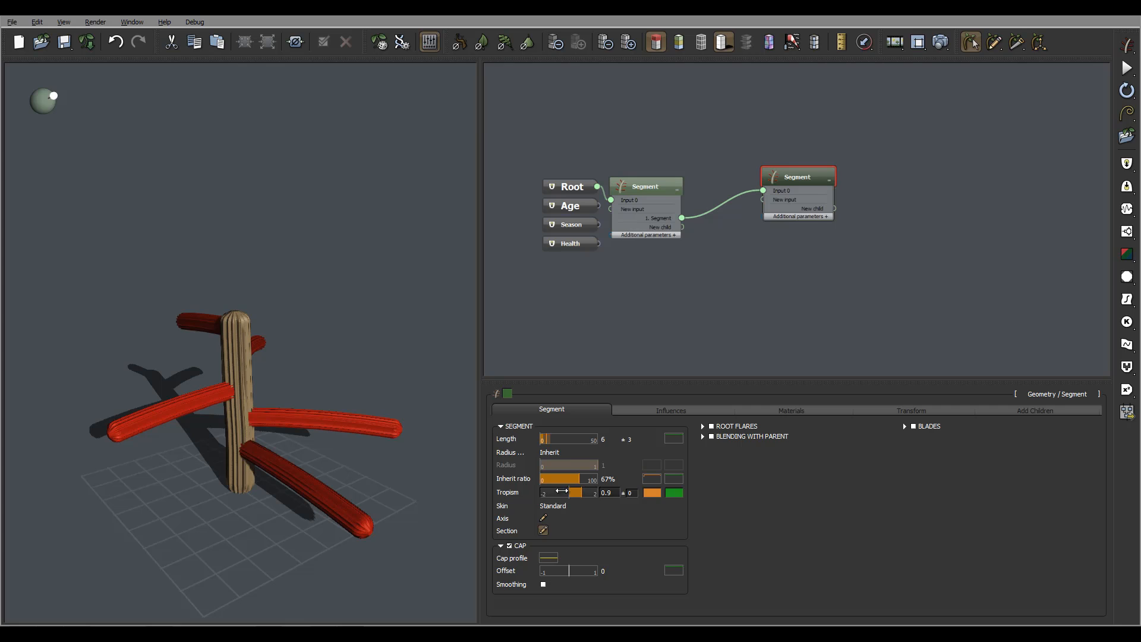
click(618, 494)
text(-)
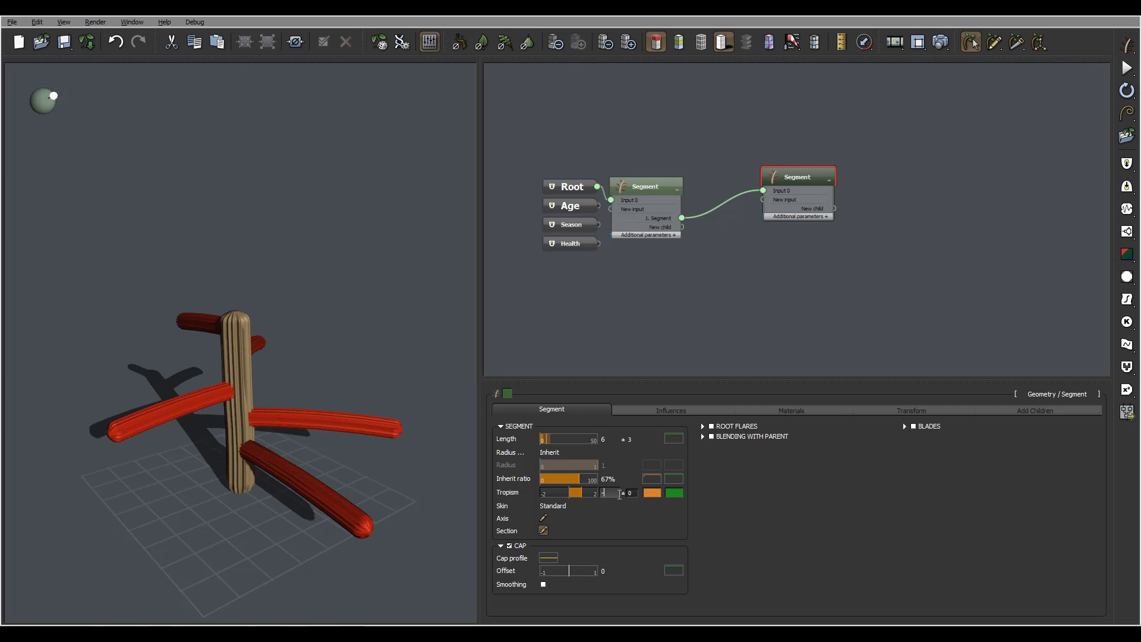
text(35)
key(Return)
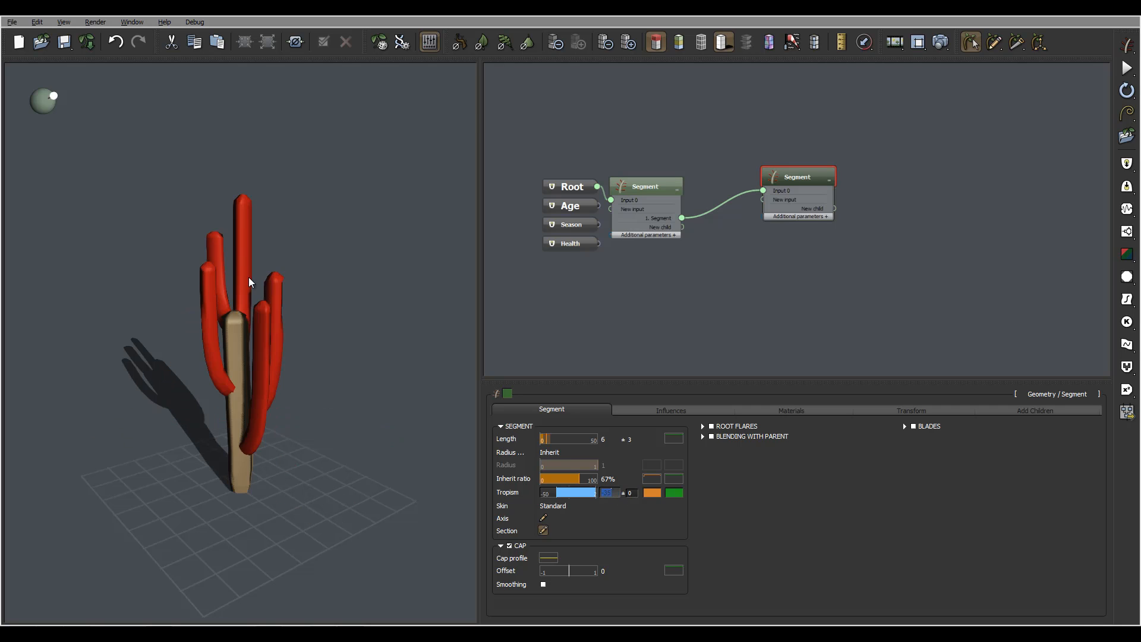
drag(238, 348, 253, 395)
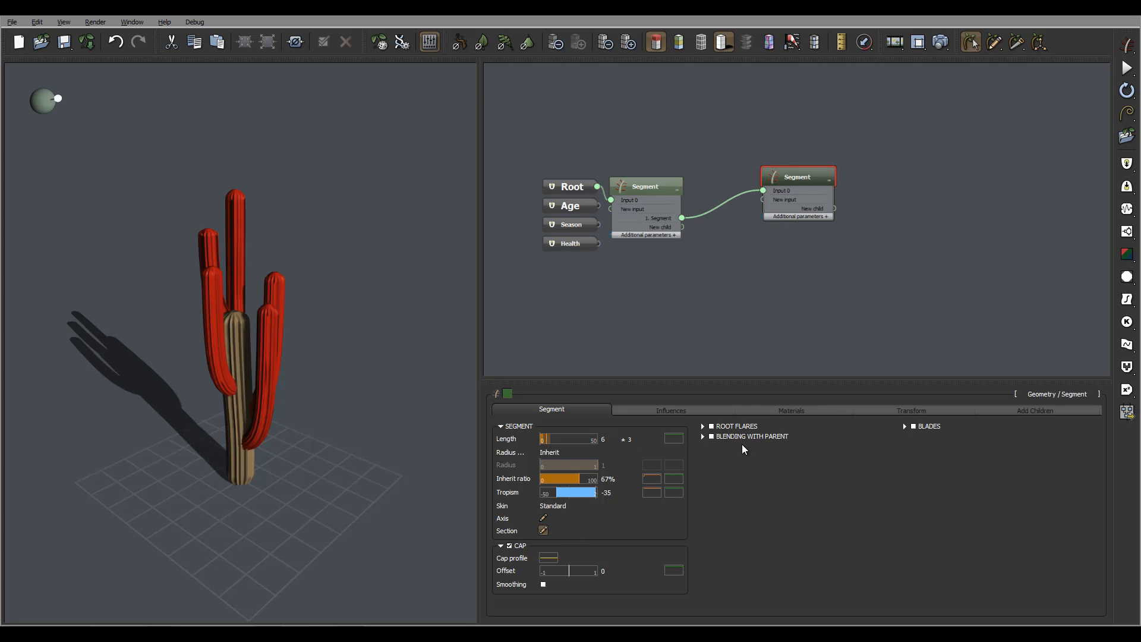
Enable blending with the parent on the branch Segment and set the blend Length to 0.55.
click(703, 437)
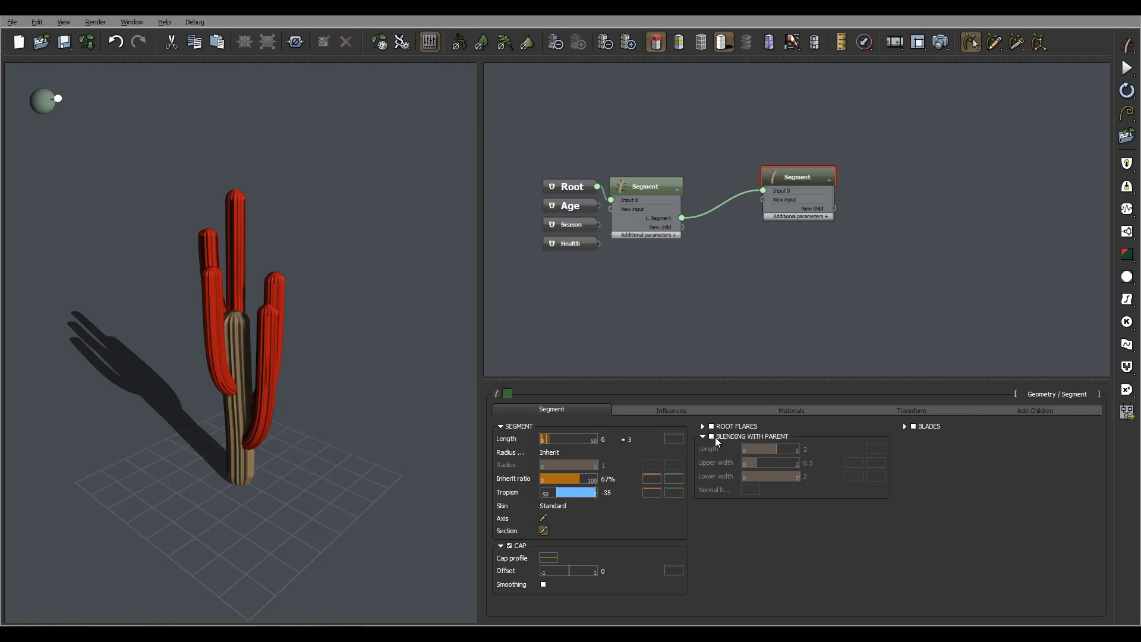
click(712, 436)
drag(293, 446, 305, 477)
drag(776, 451, 751, 451)
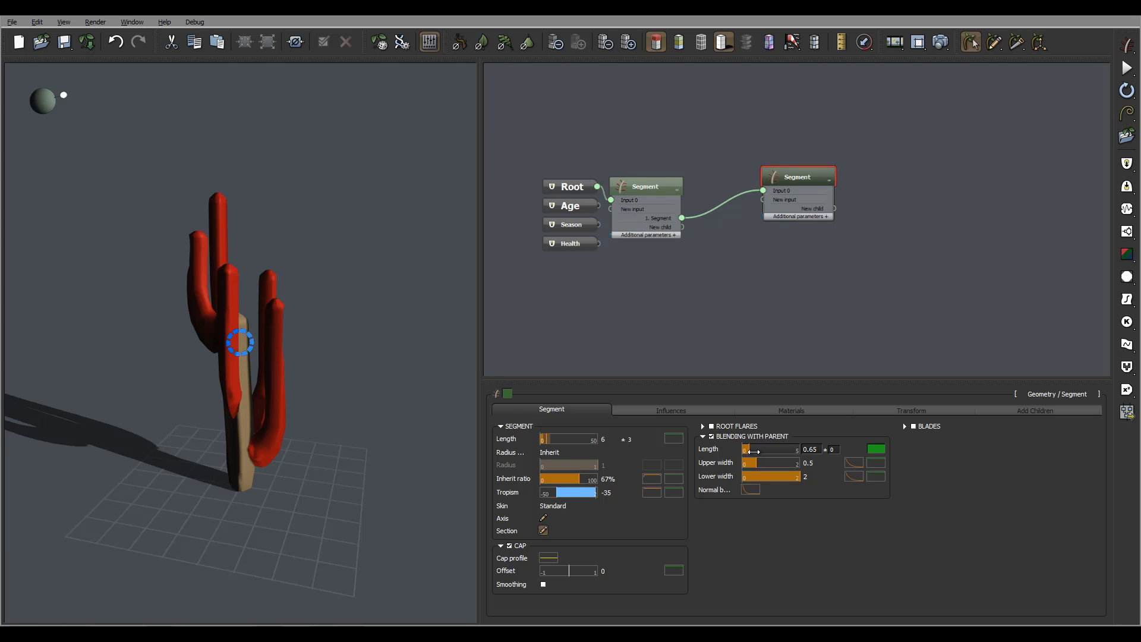
Set the branch blending's Upper width to 0.4 and Lower width to 0.43.
click(762, 461)
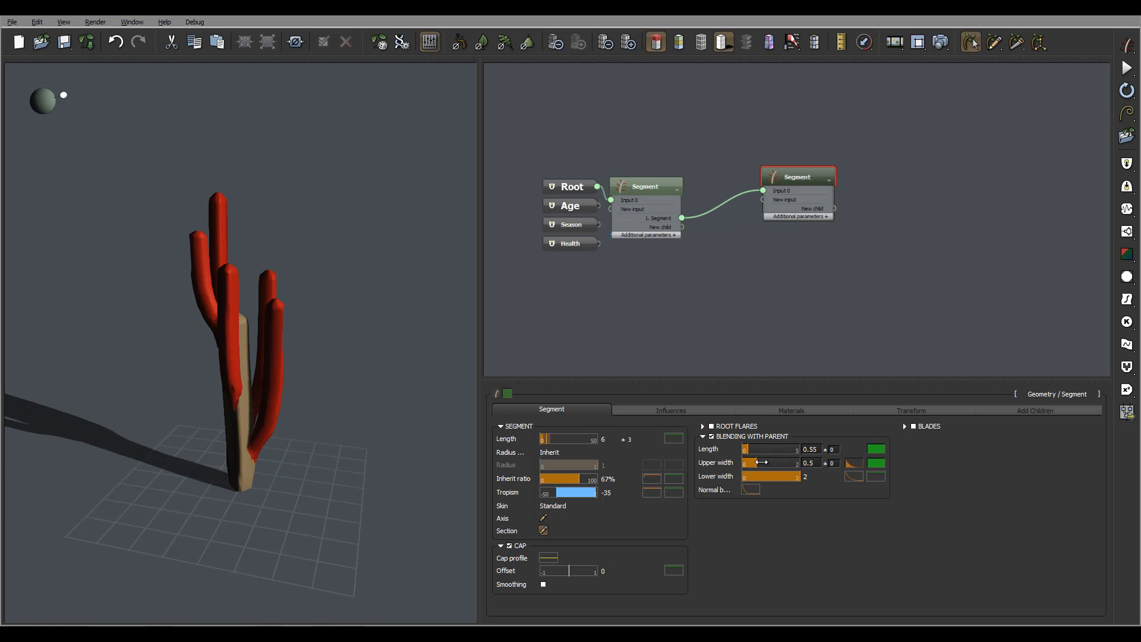
drag(762, 462, 758, 462)
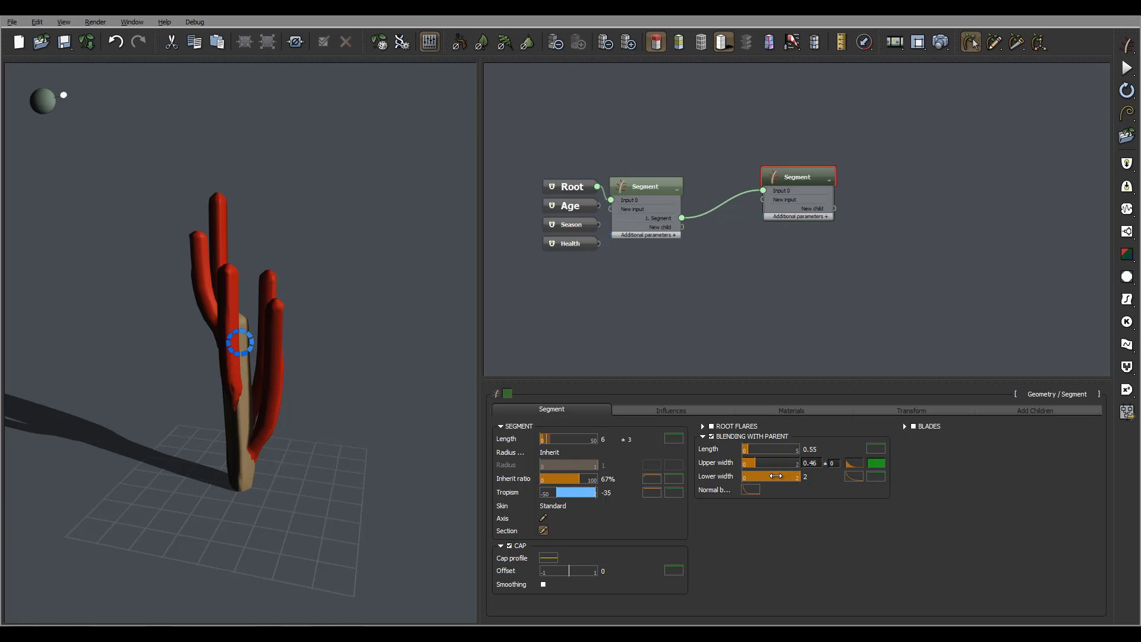
drag(758, 477, 761, 477)
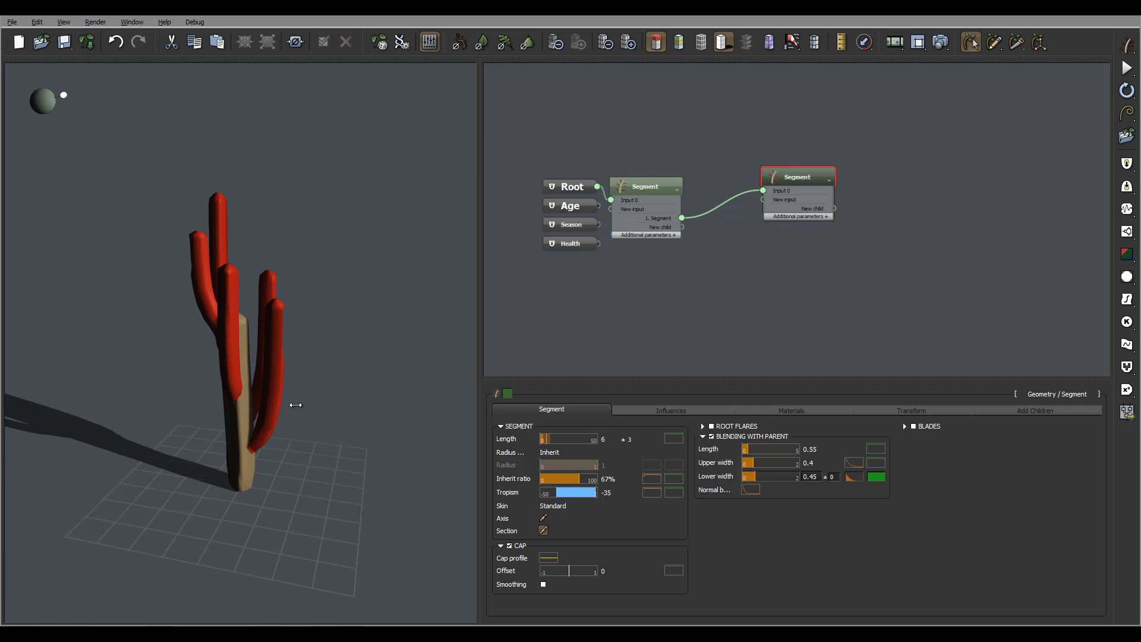
drag(302, 402, 249, 470)
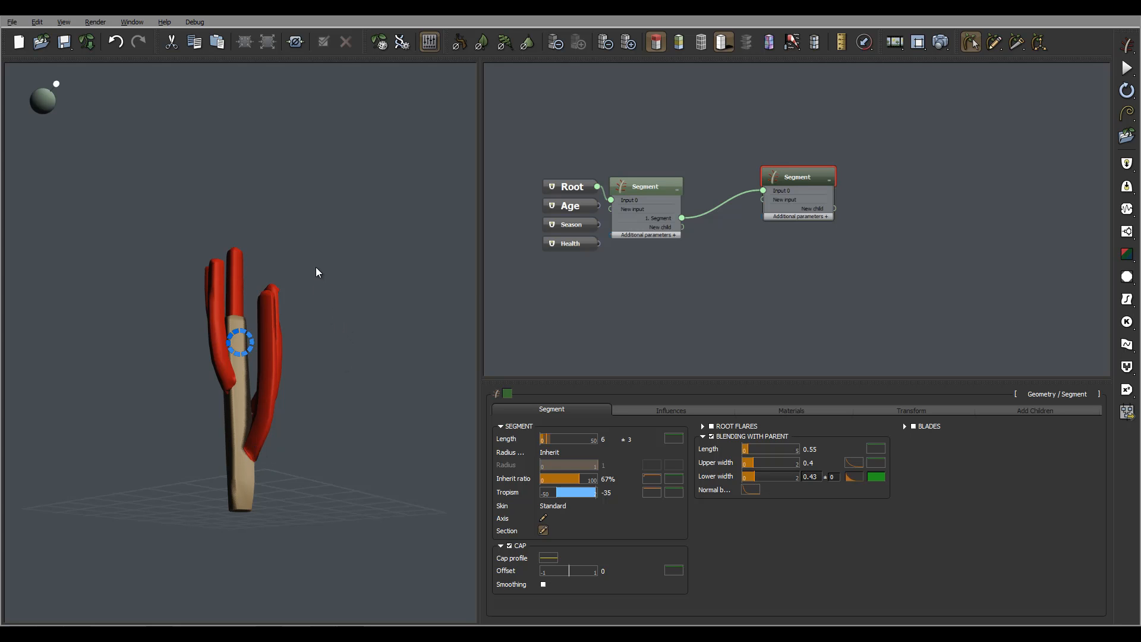
drag(316, 266, 255, 345)
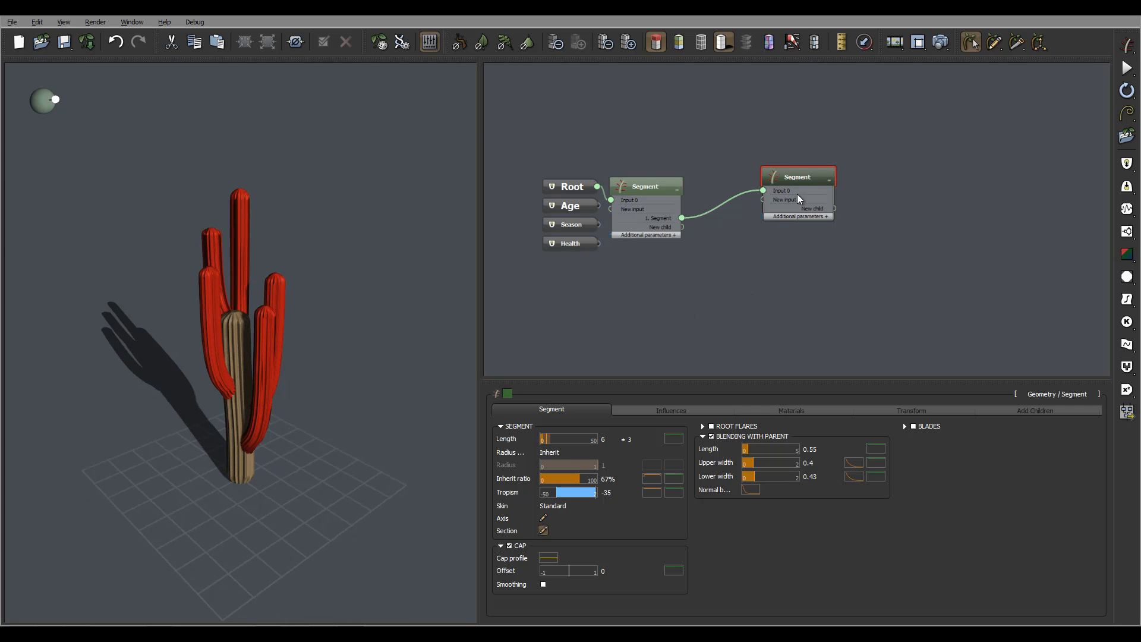
Paste a copy of the branch Segment node into the graph and place it below the original branch node.
click(898, 171)
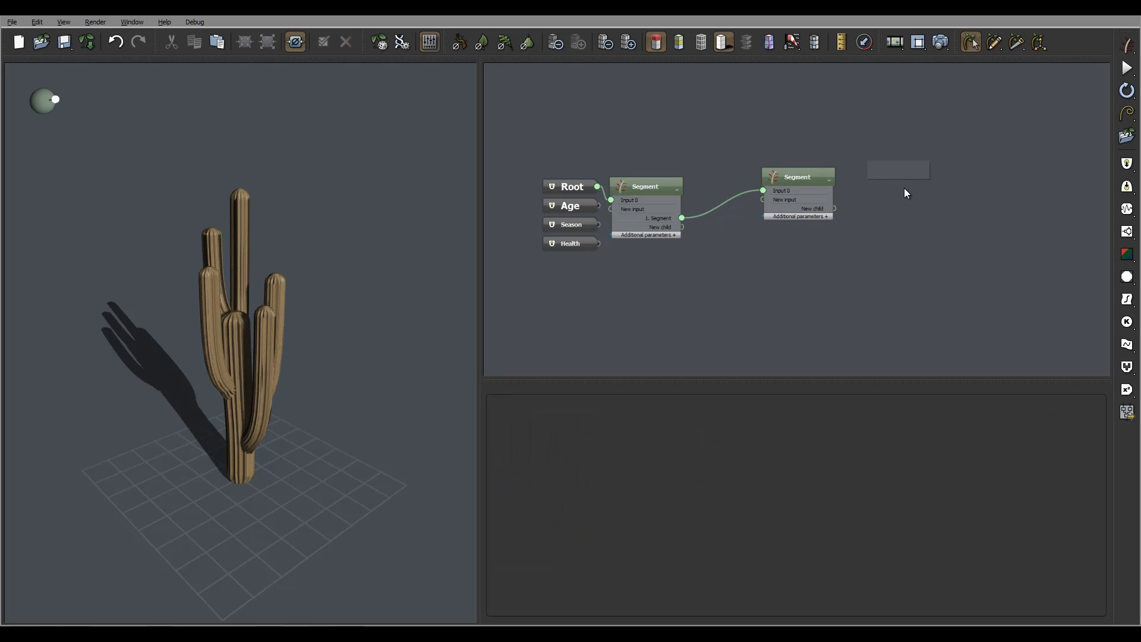
key(ctrl+v)
drag(855, 195, 909, 265)
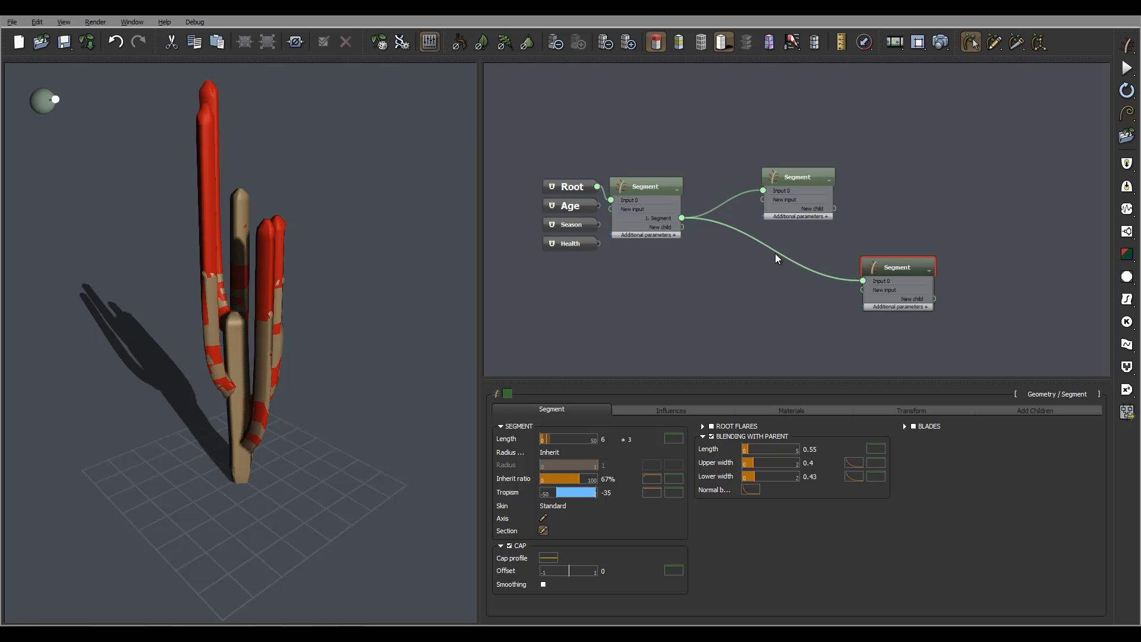
Remove the pasted Segment's link to the trunk and connect it as a child of the branch Segment instead.
click(779, 255)
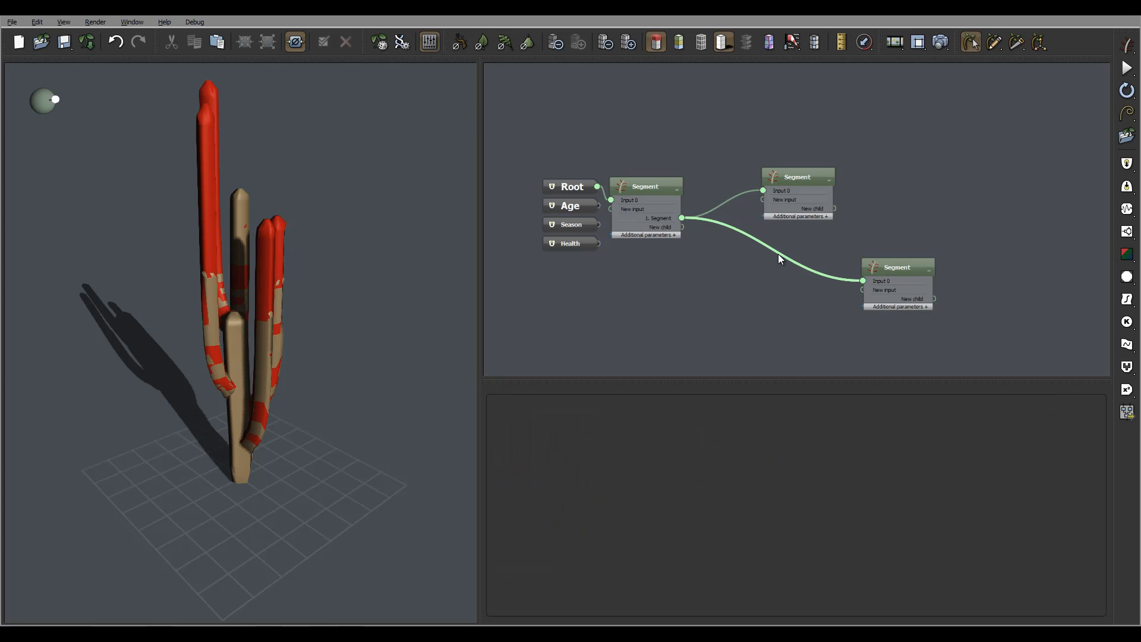
key(Delete)
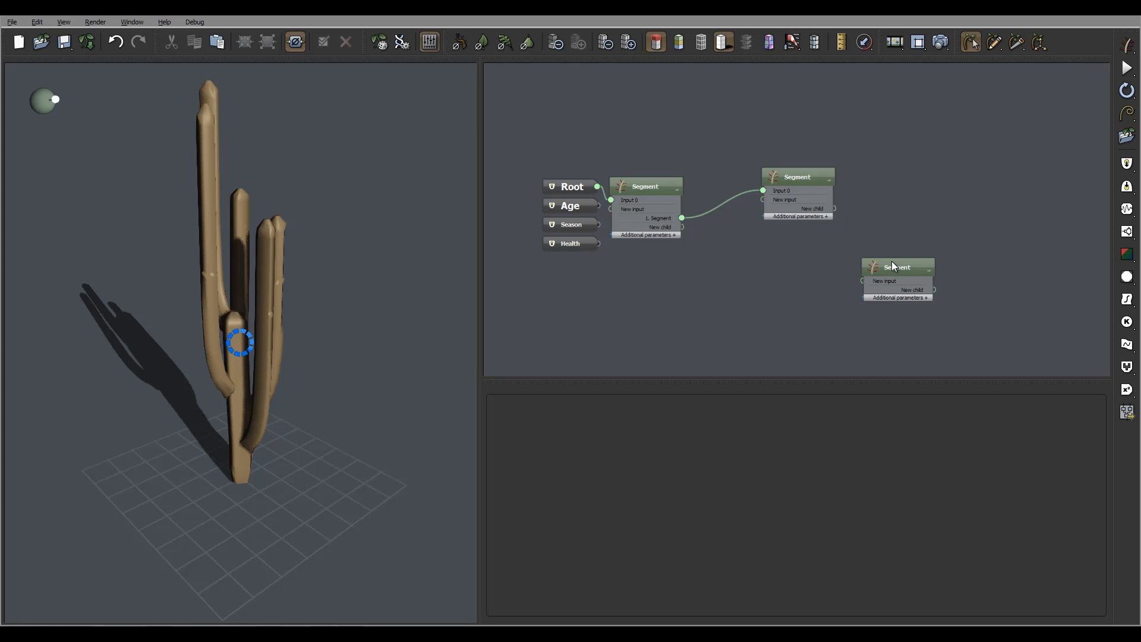
click(862, 281)
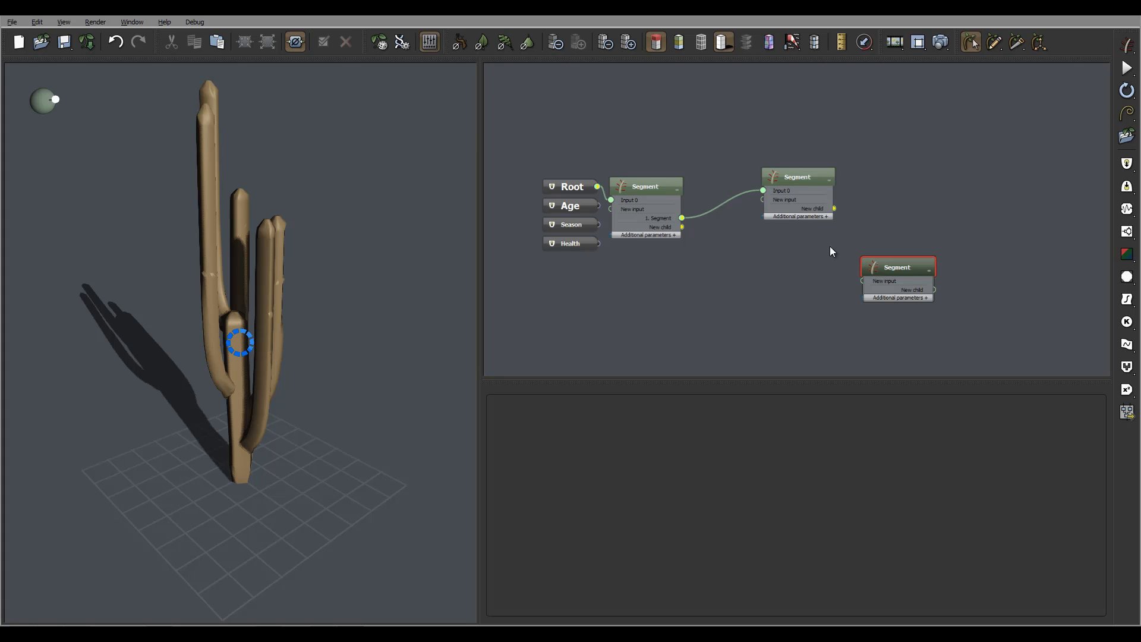
click(832, 208)
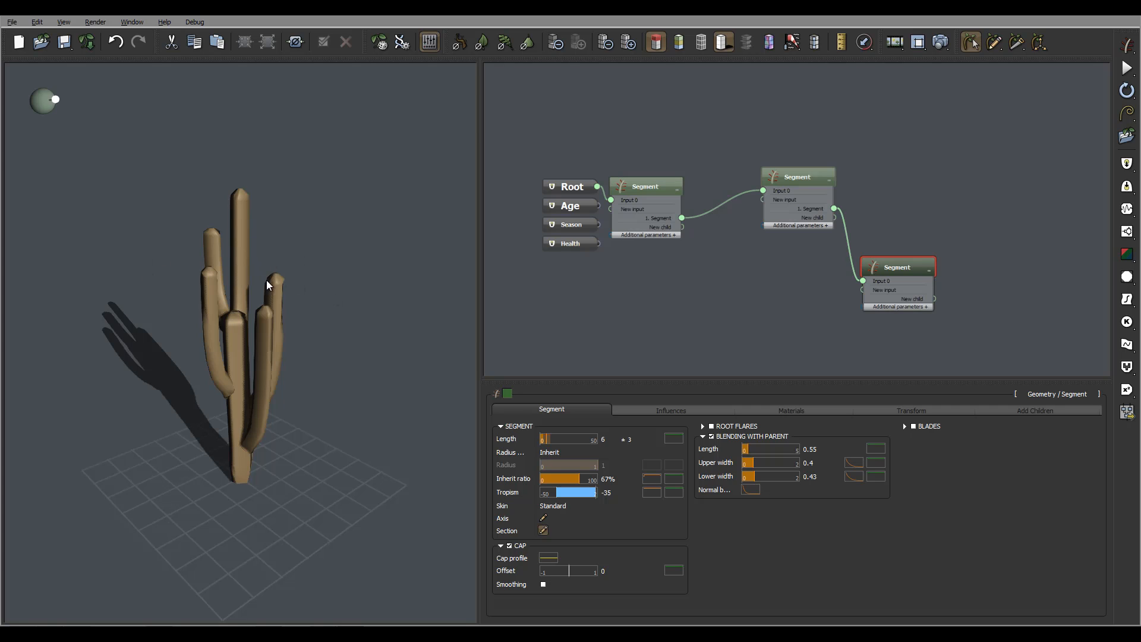
Set the sub-branch Segment's Length to 3 with a variation of 2.
right_drag(358, 291, 301, 291)
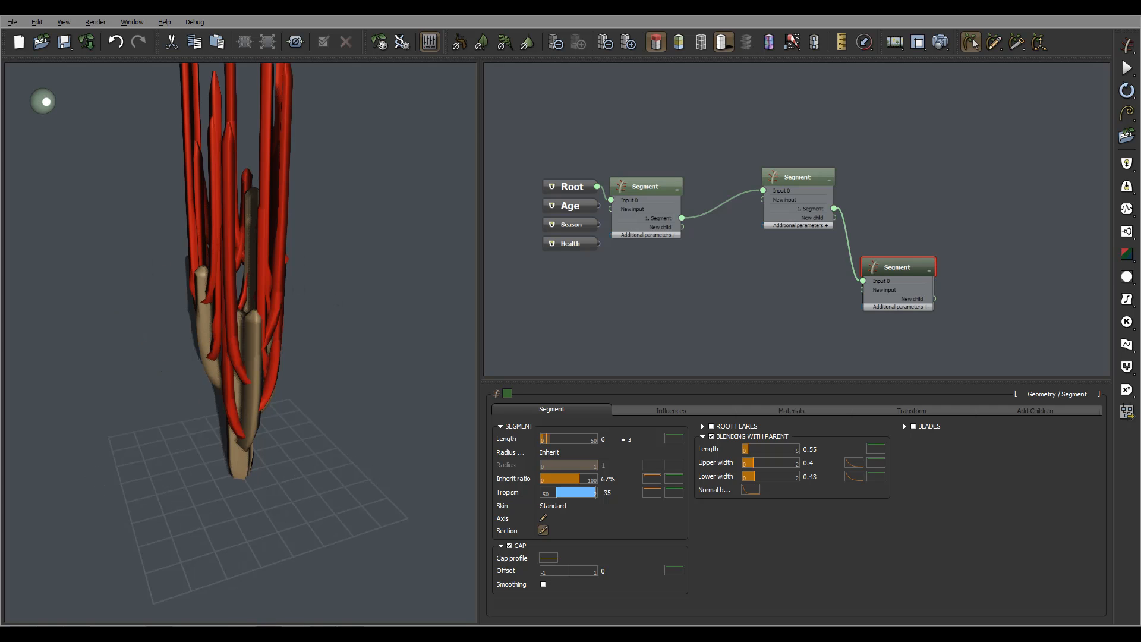
right_drag(248, 169, 303, 211)
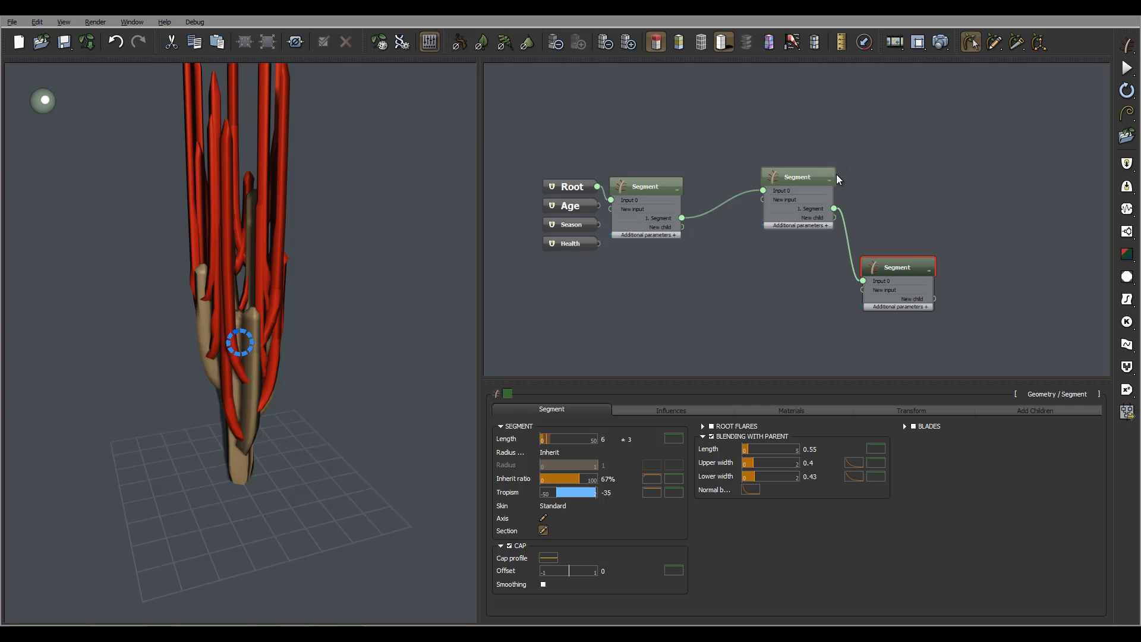
double_click(609, 441)
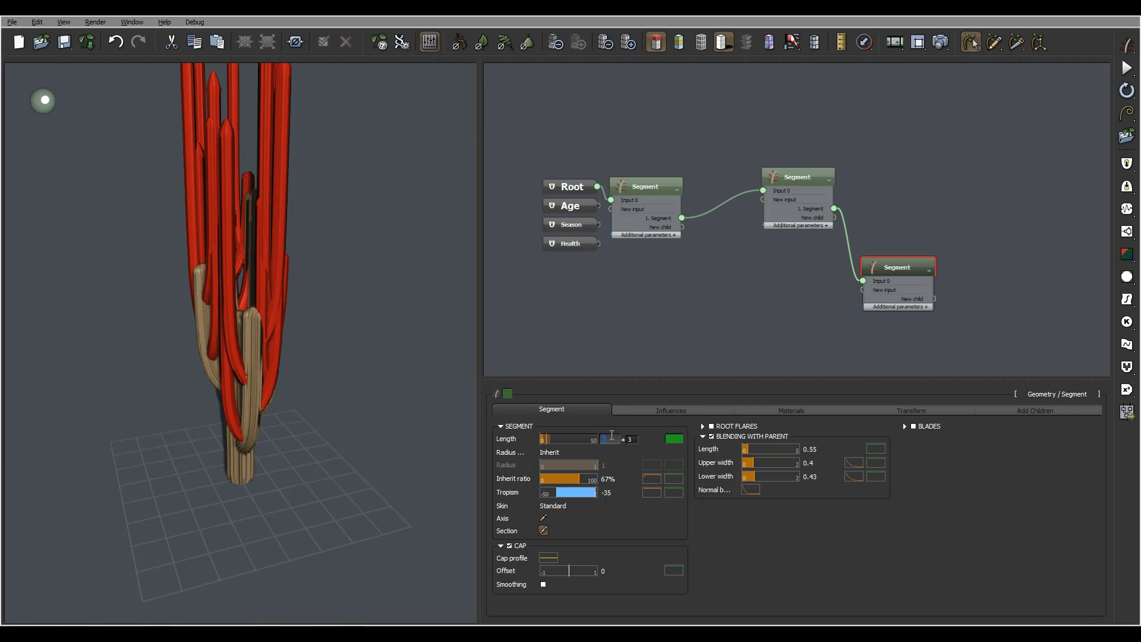
text(3)
double_click(634, 439)
text(2)
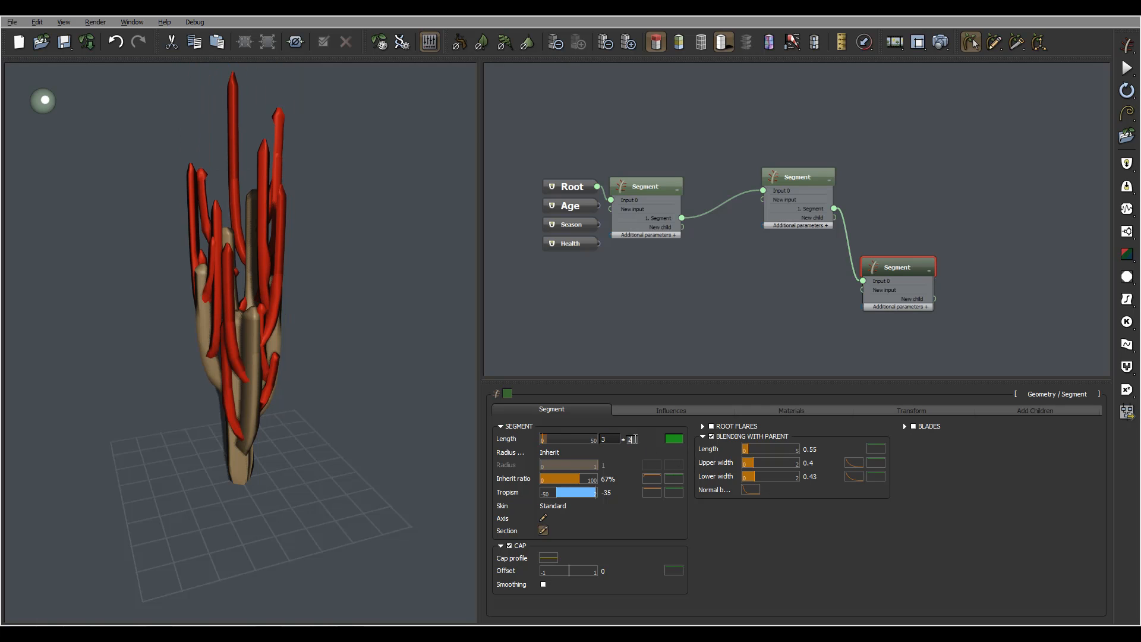
key(Return)
Set the Number of branches on the trunk Segment to 3.
click(657, 185)
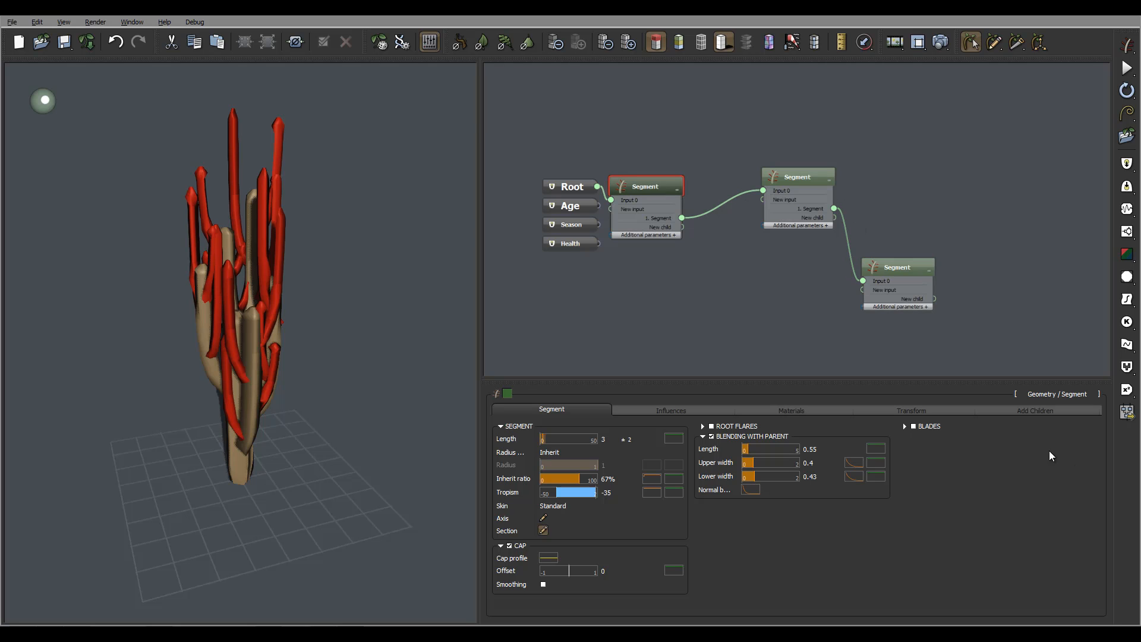
click(1033, 409)
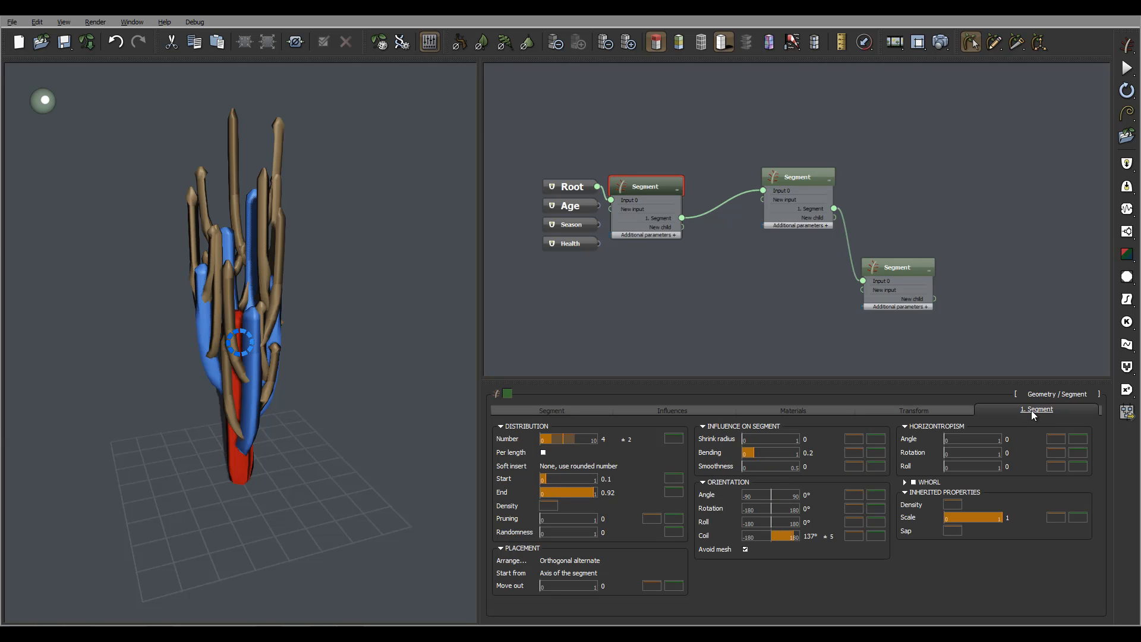
click(604, 438)
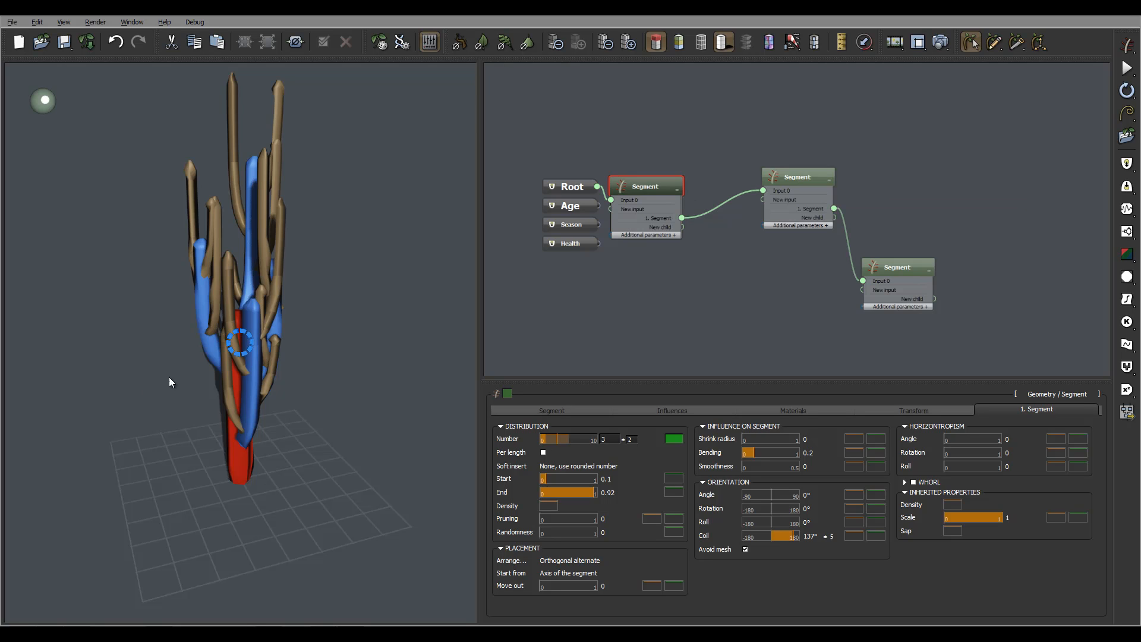
Set the Number of sub-branches on the branch Segment to 2 with a variation of 1.
click(799, 176)
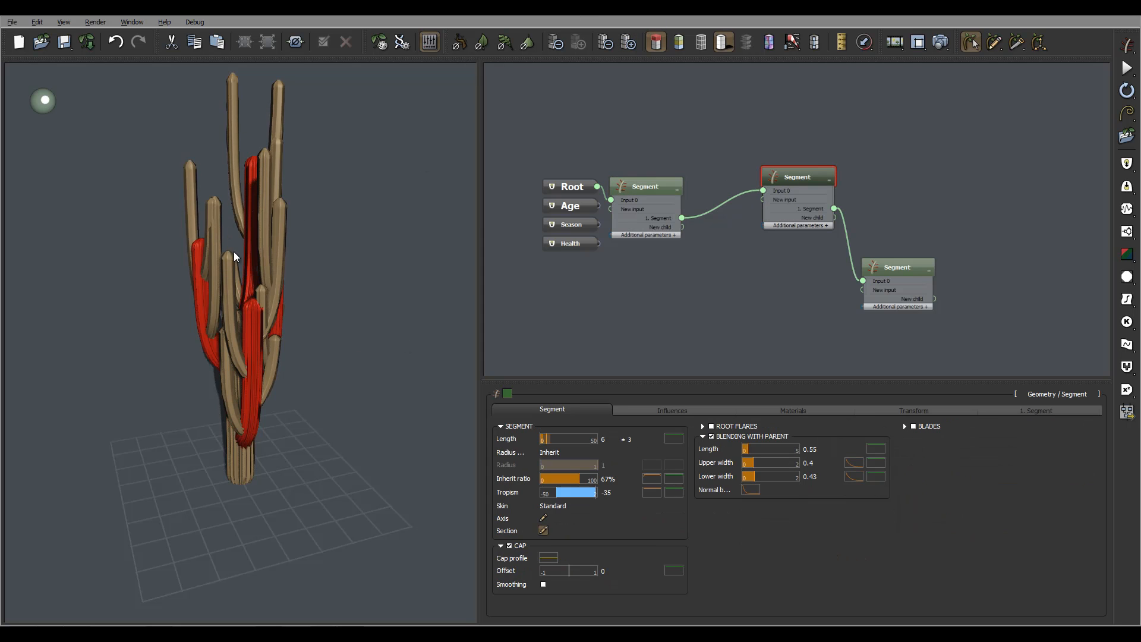
click(604, 44)
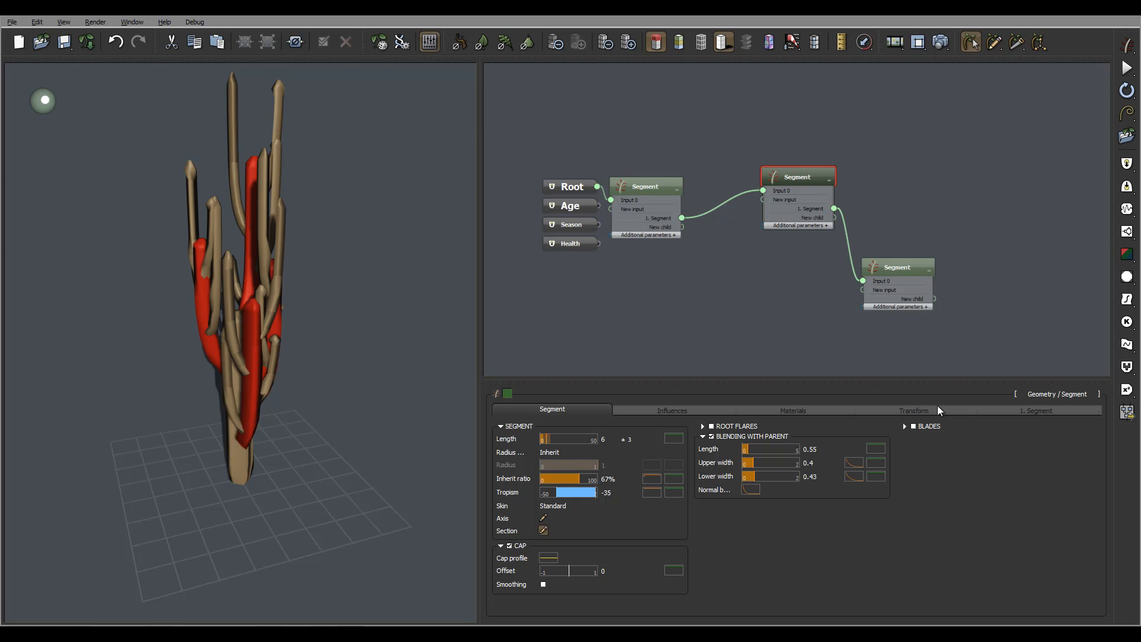
click(1036, 410)
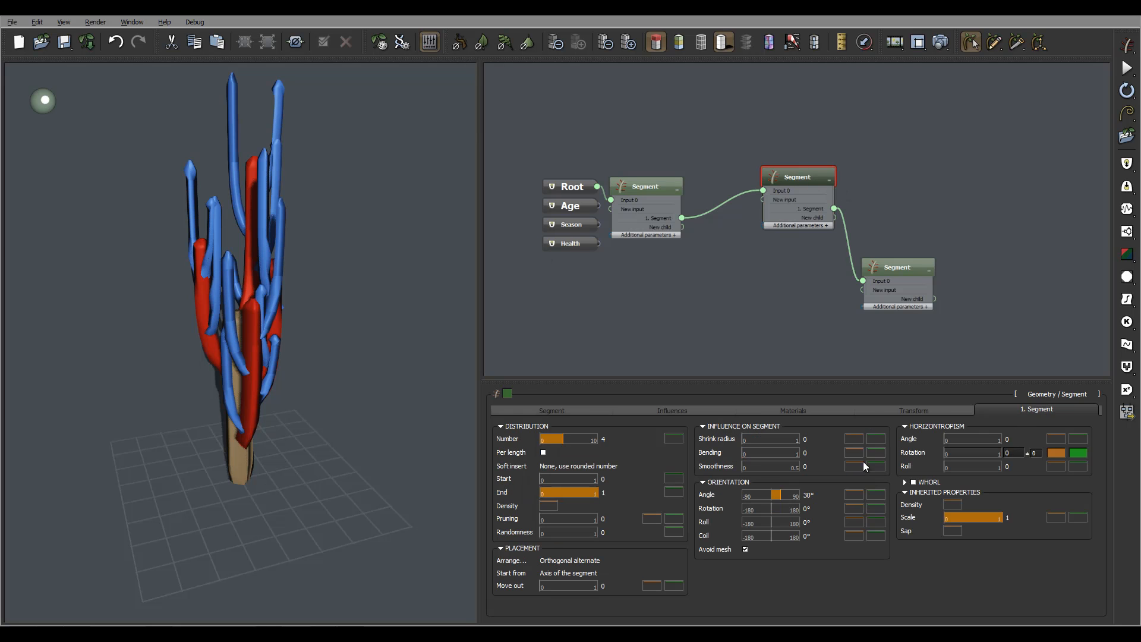
click(606, 439)
double_click(607, 439)
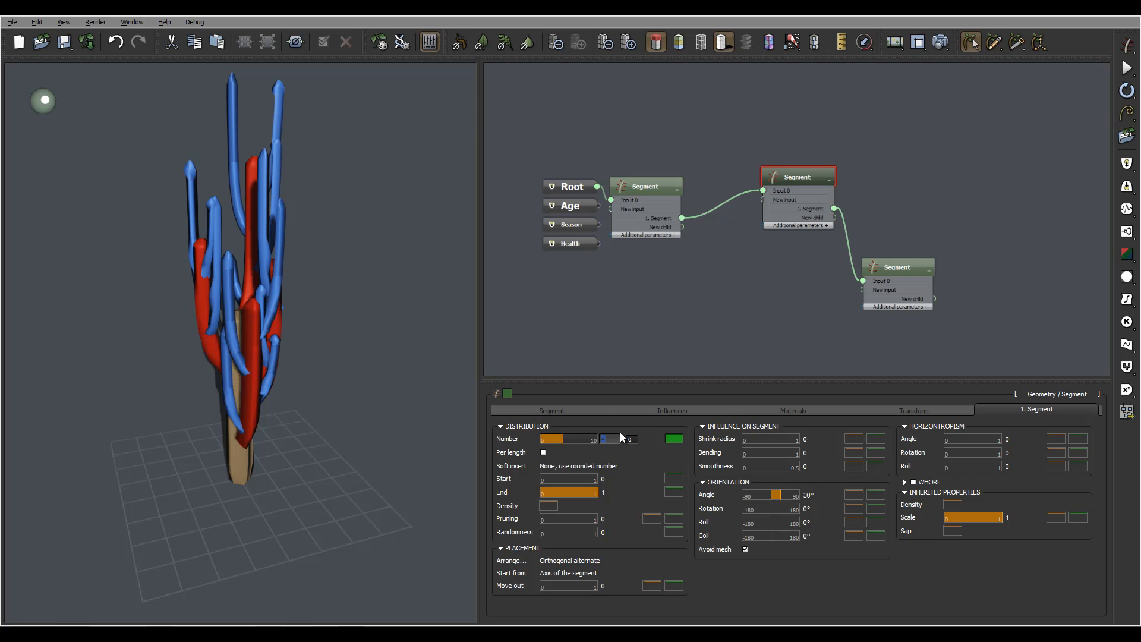
text(2)
double_click(636, 440)
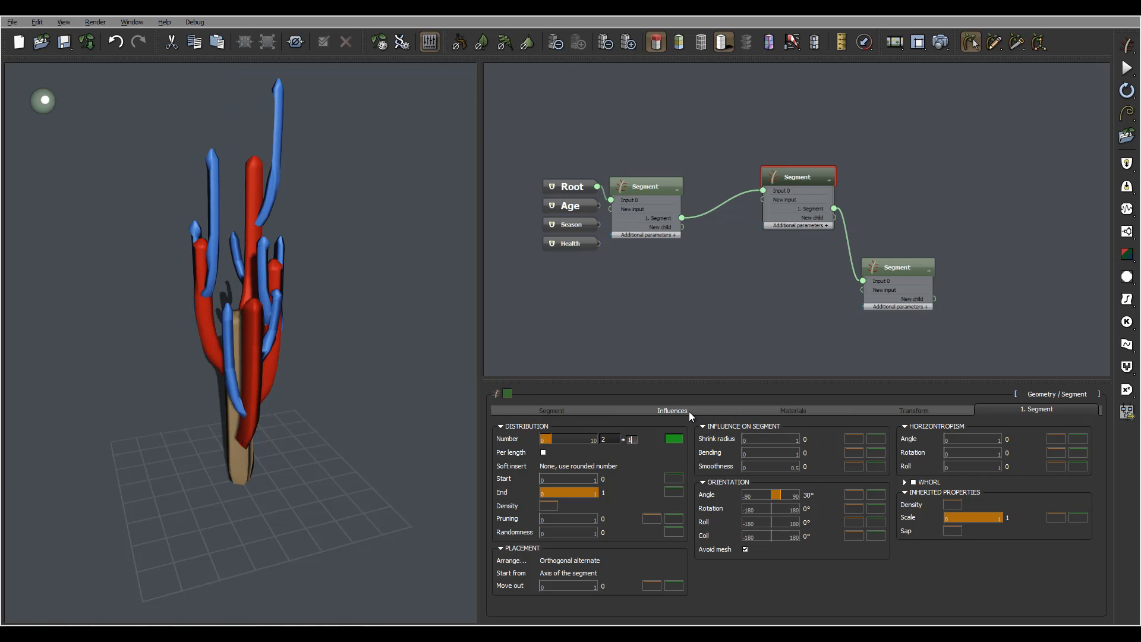
text(1)
key(Return)
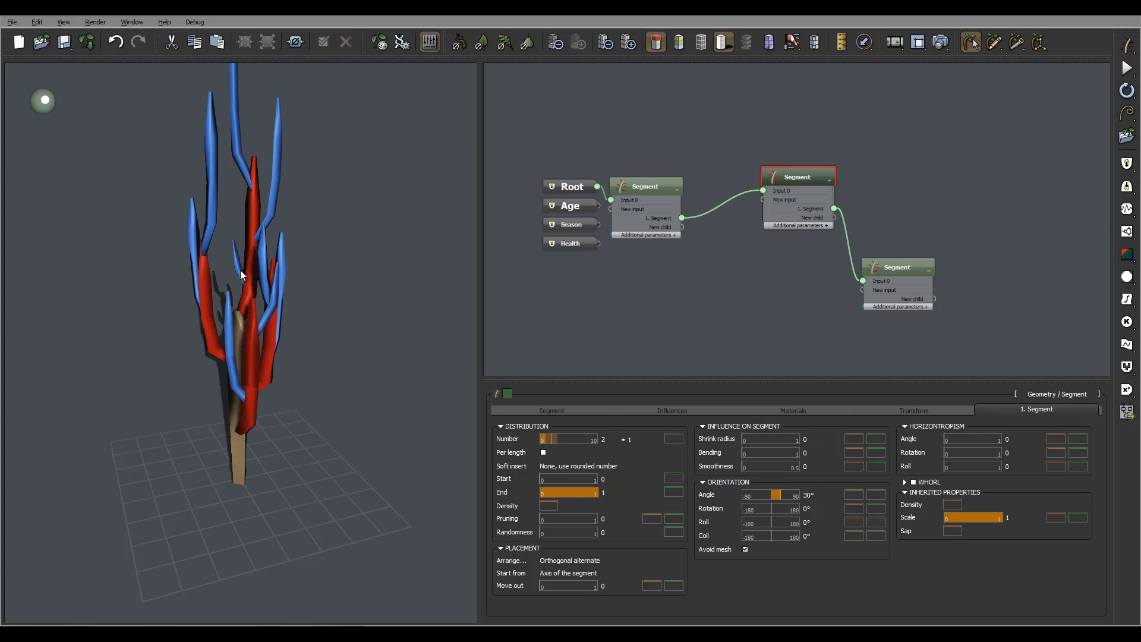
Set the sub-branches' Bending influence on the branch Segment to 0.35.
drag(275, 253, 477, 286)
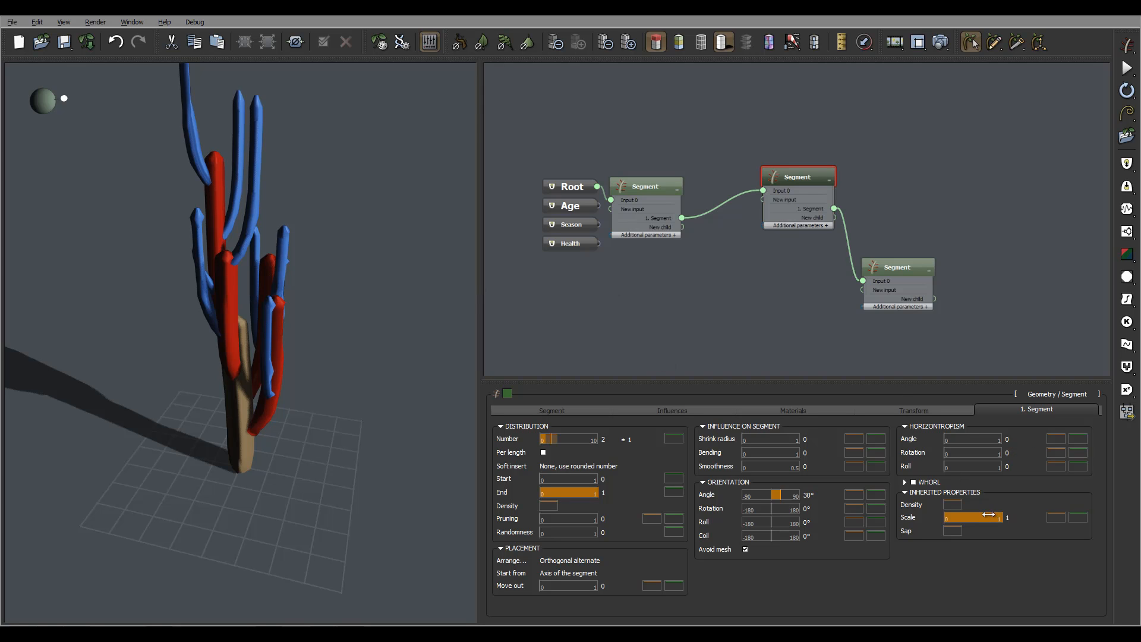
drag(773, 453, 768, 453)
drag(347, 321, 285, 300)
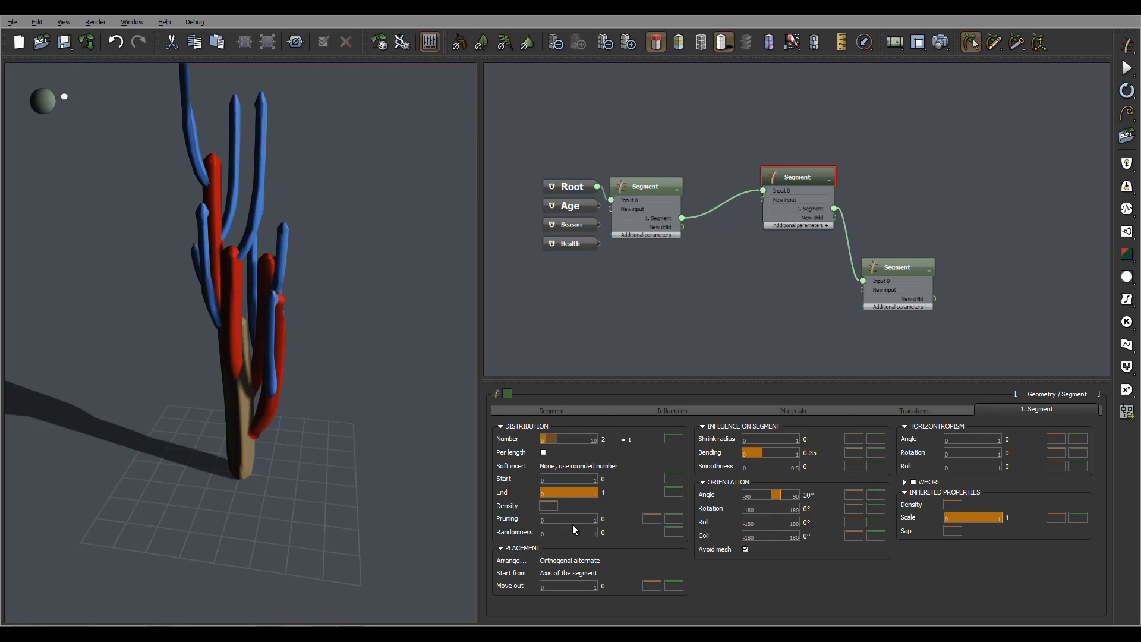
Set the sub-branches' orientation Angle to 0° on the branch Segment.
double_click(814, 496)
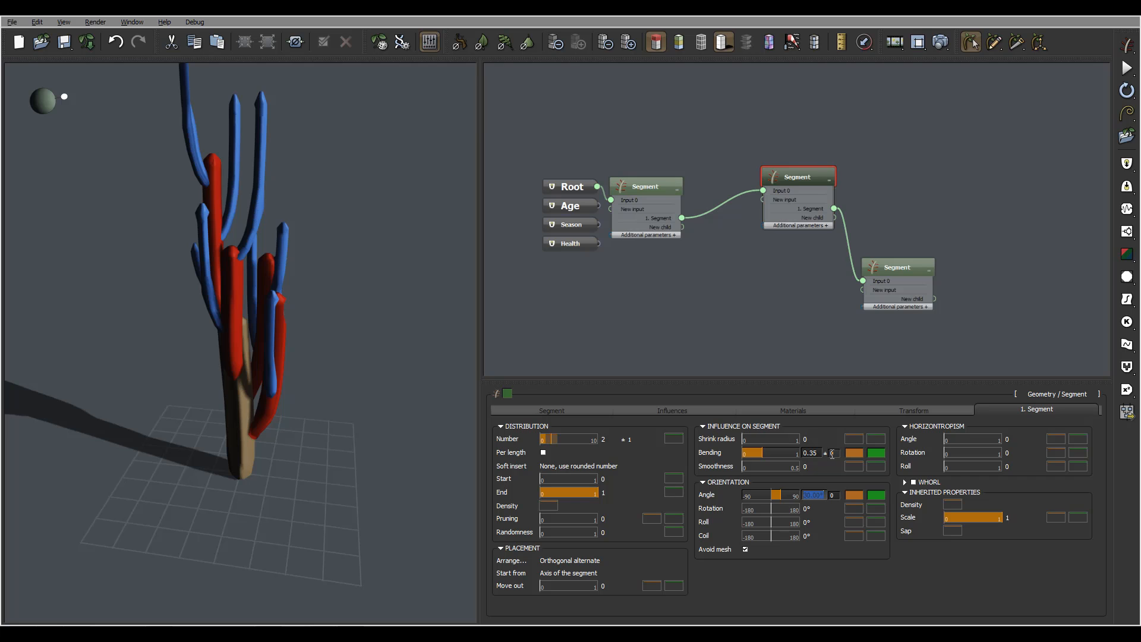
text(0)
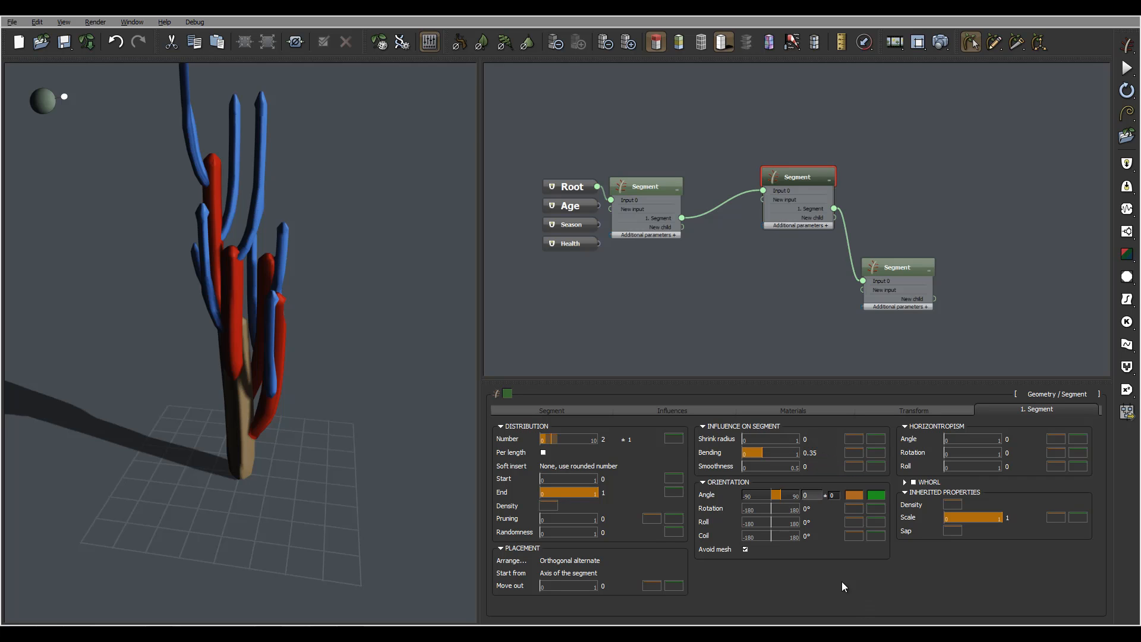
key(Return)
Set the sub-branches' Coil to 135° with a variation of 7.
click(816, 537)
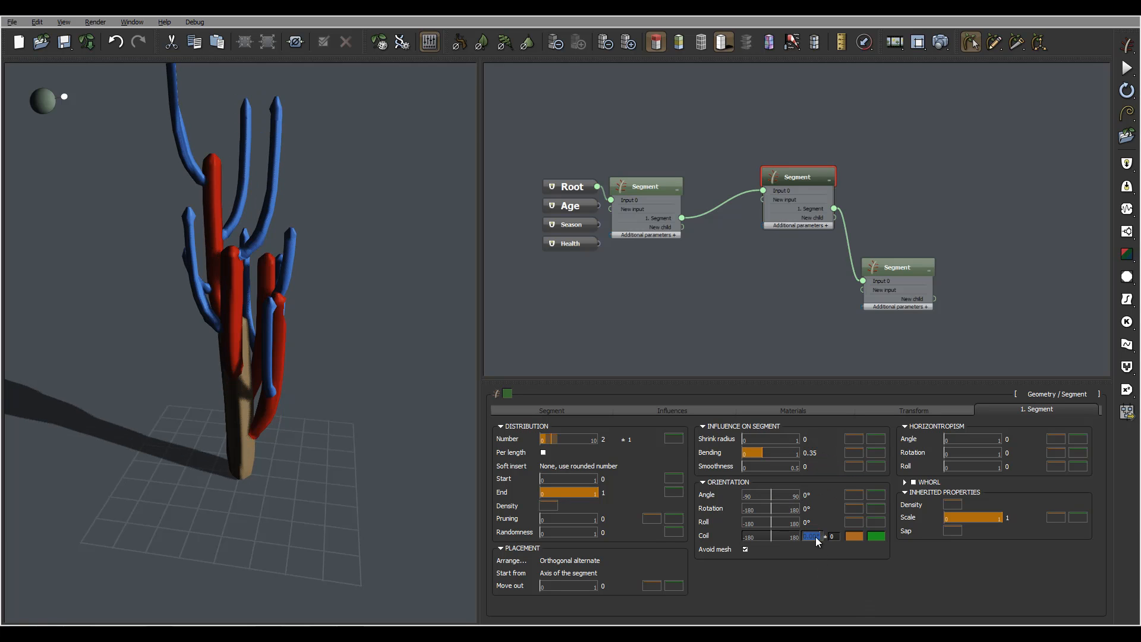
text(135)
key(Tab)
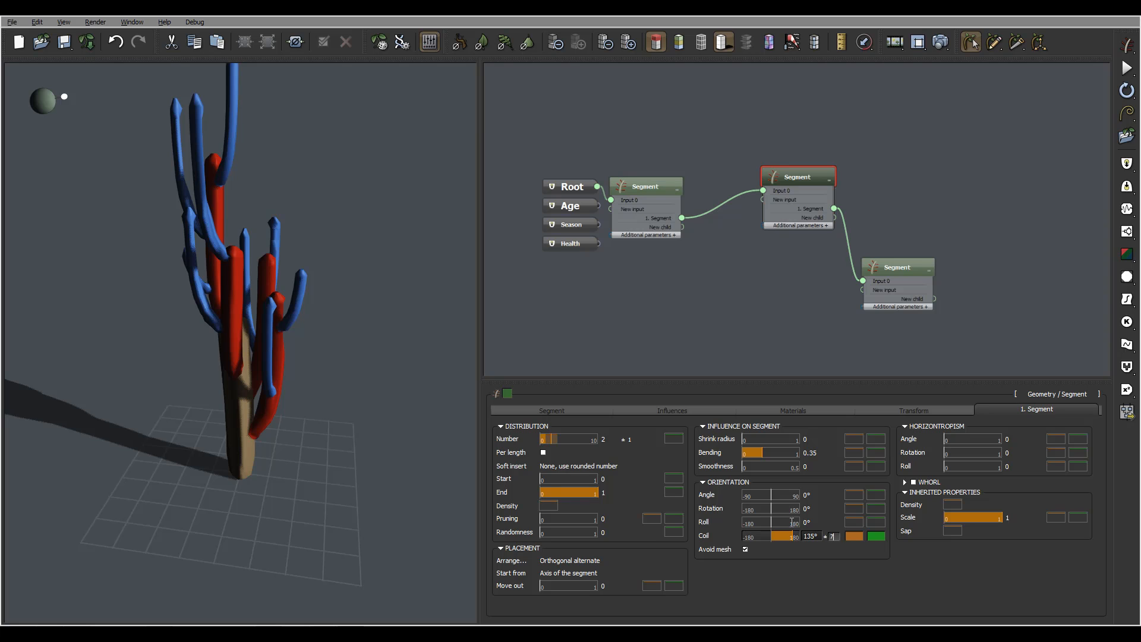
text(7)
key(Return)
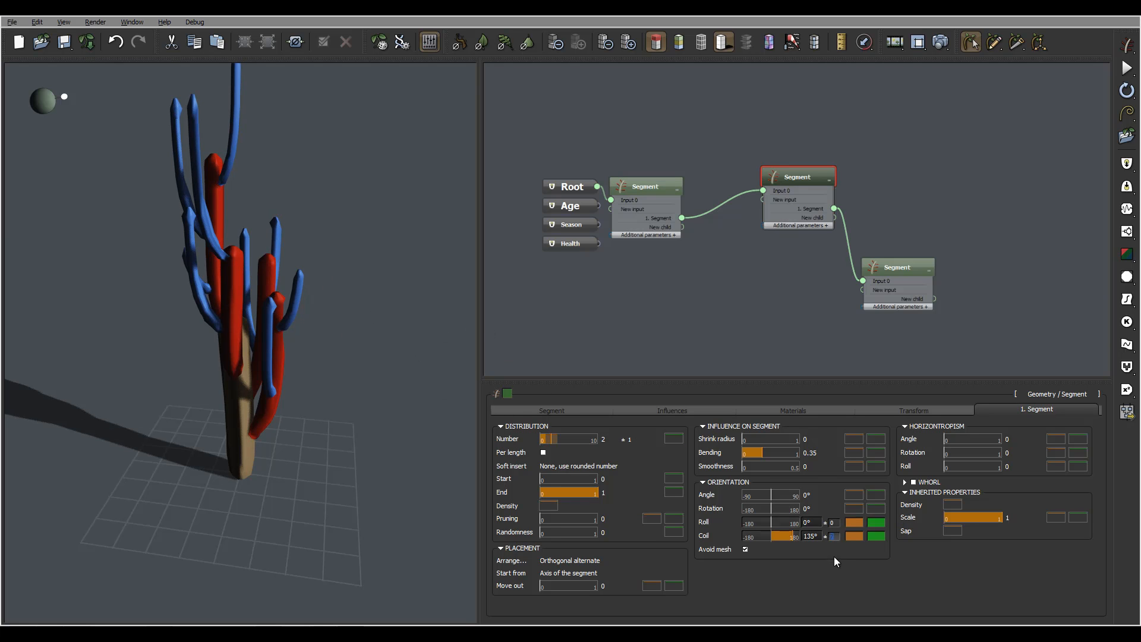
click(824, 563)
Thicken the sub-branches by setting their Segment's Inherit ratio to 73%.
right_drag(256, 313, 290, 288)
right_drag(302, 244, 280, 301)
click(908, 267)
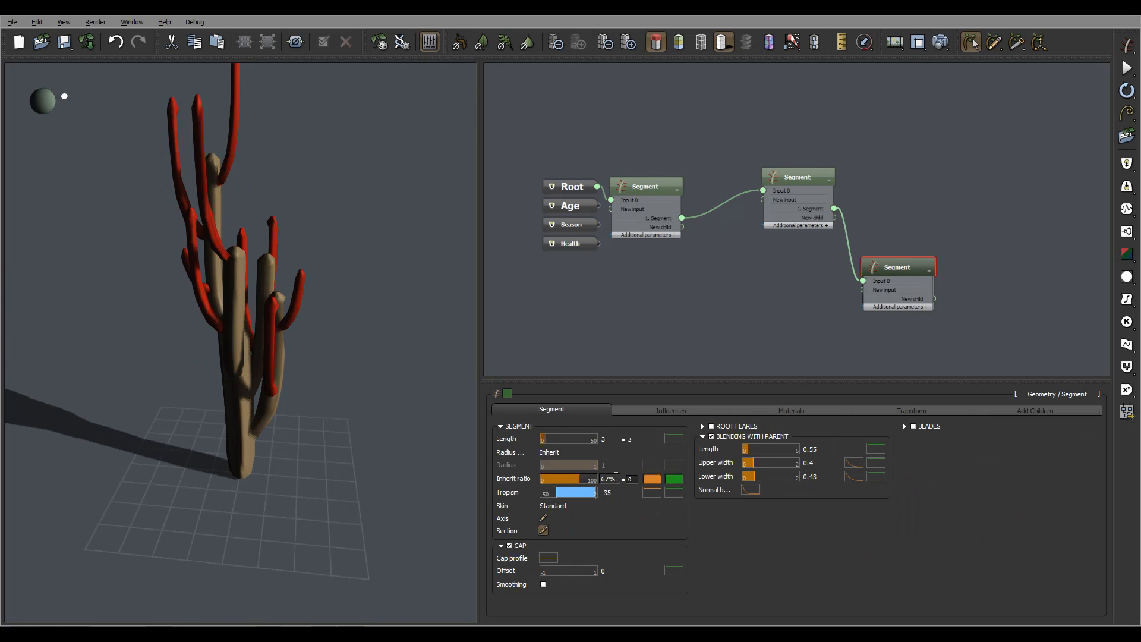
drag(584, 479, 586, 479)
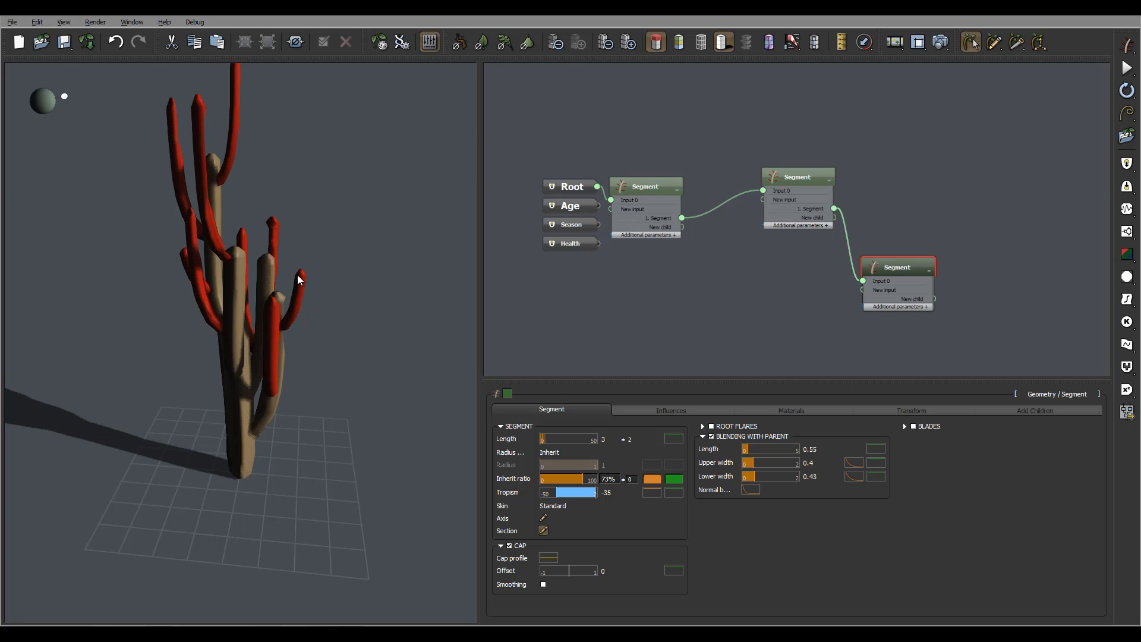
Shorten the sub-branches to a Length of 2 with a variation of 1 and set their Inherit ratio to 90%.
mouse_move(297, 275)
mouse_down()
mouse_move(320, 283)
mouse_move(277, 279)
mouse_up()
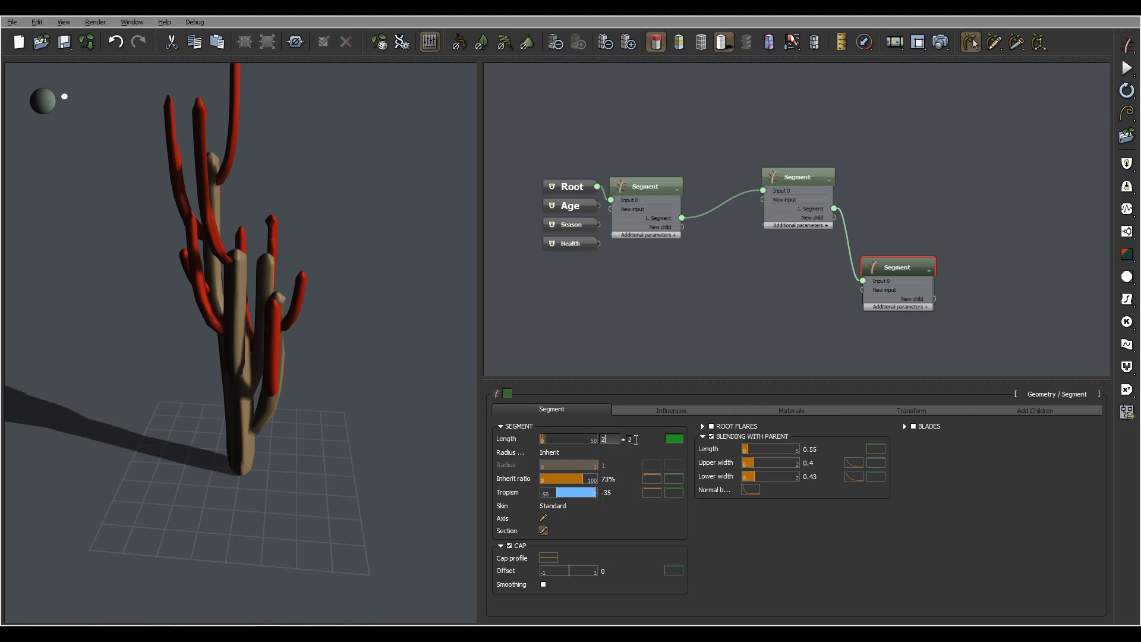
drag(620, 440, 637, 439)
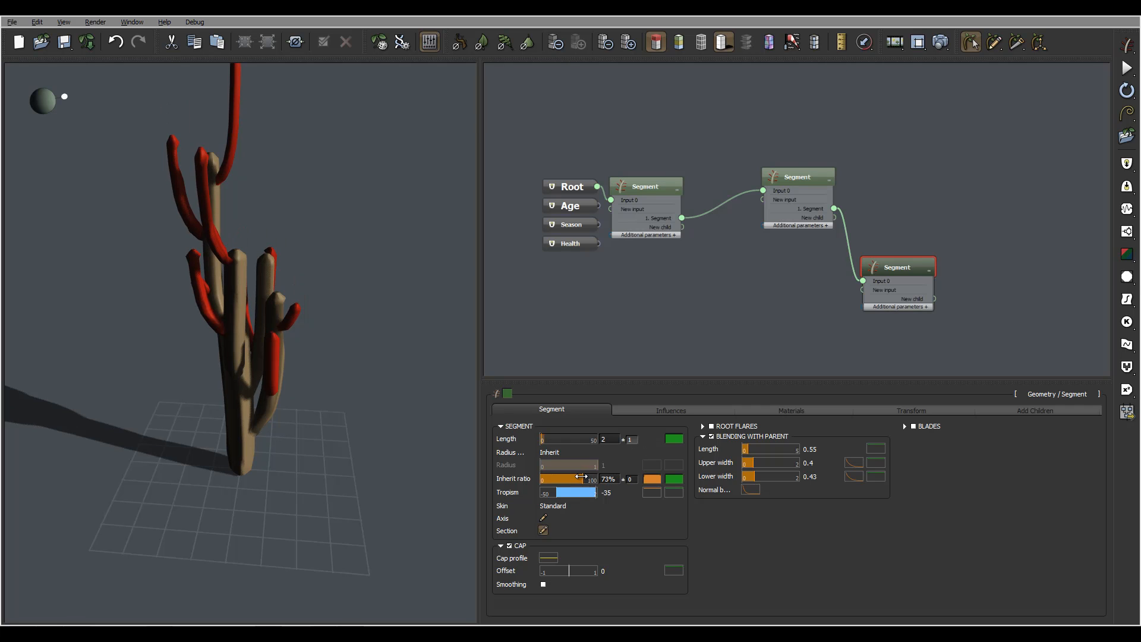
click(591, 478)
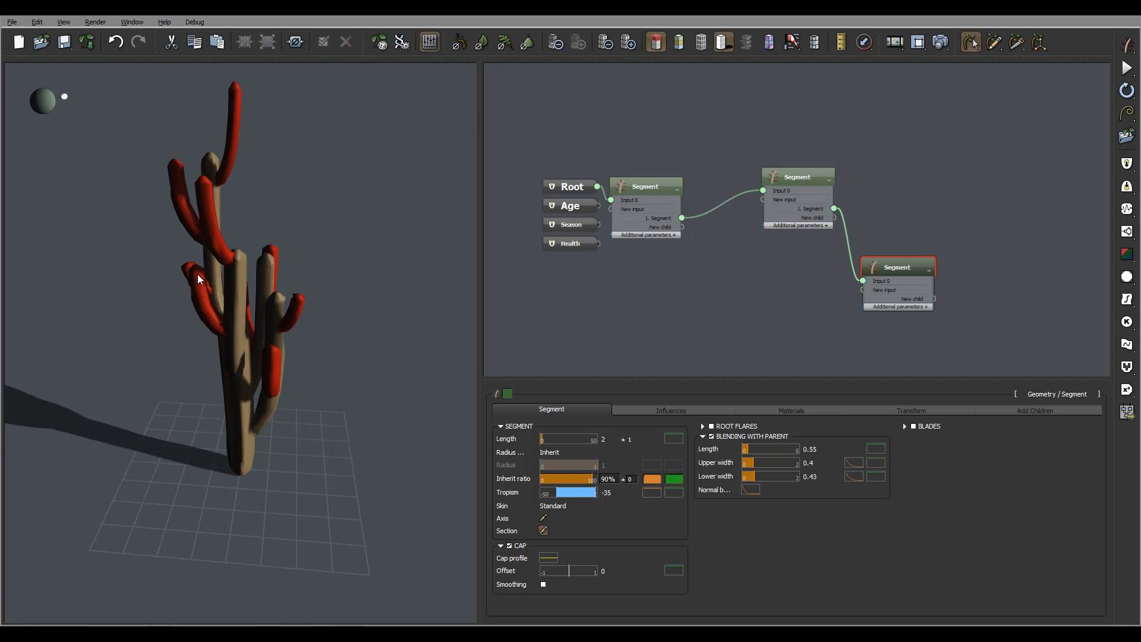
Turn off blending with parent on the sub-branches' Segment.
drag(197, 274, 256, 262)
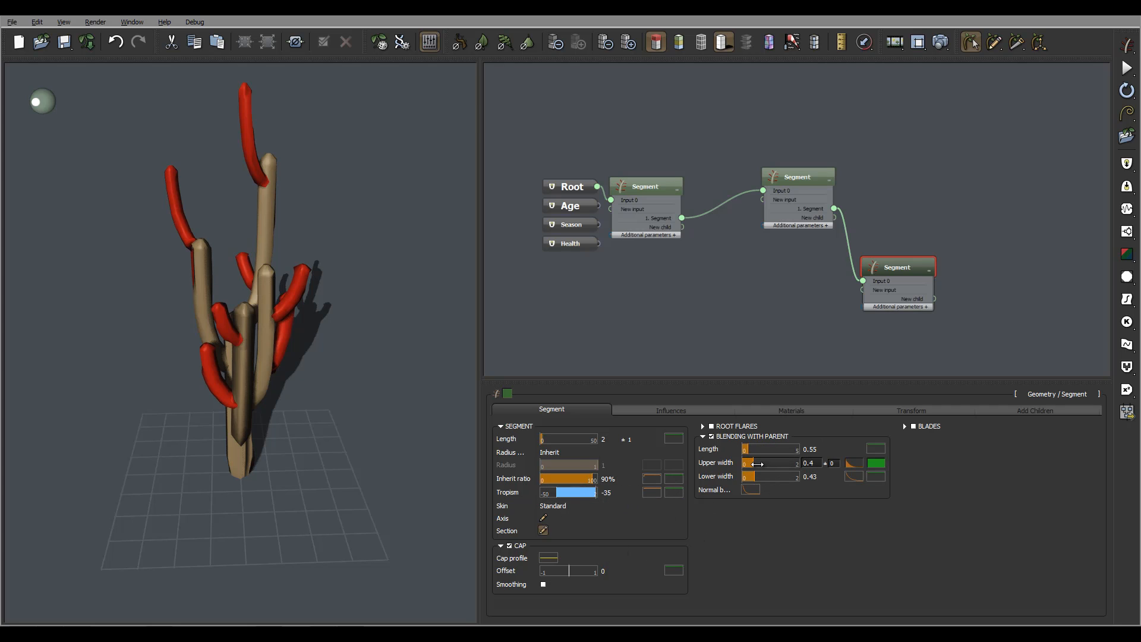
click(712, 435)
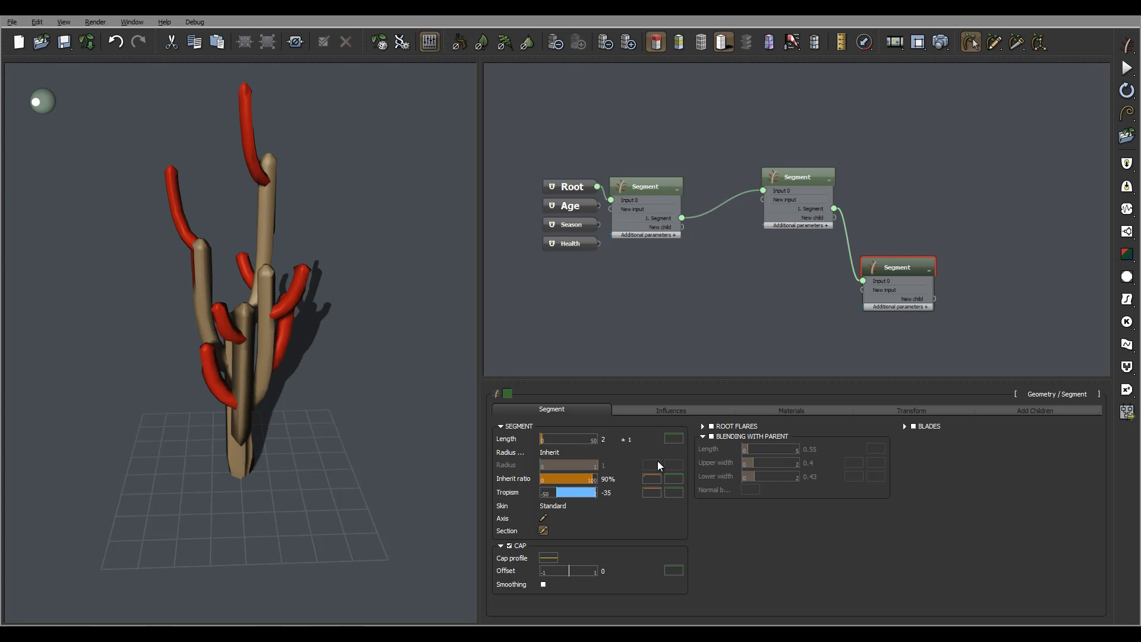
drag(357, 386, 298, 333)
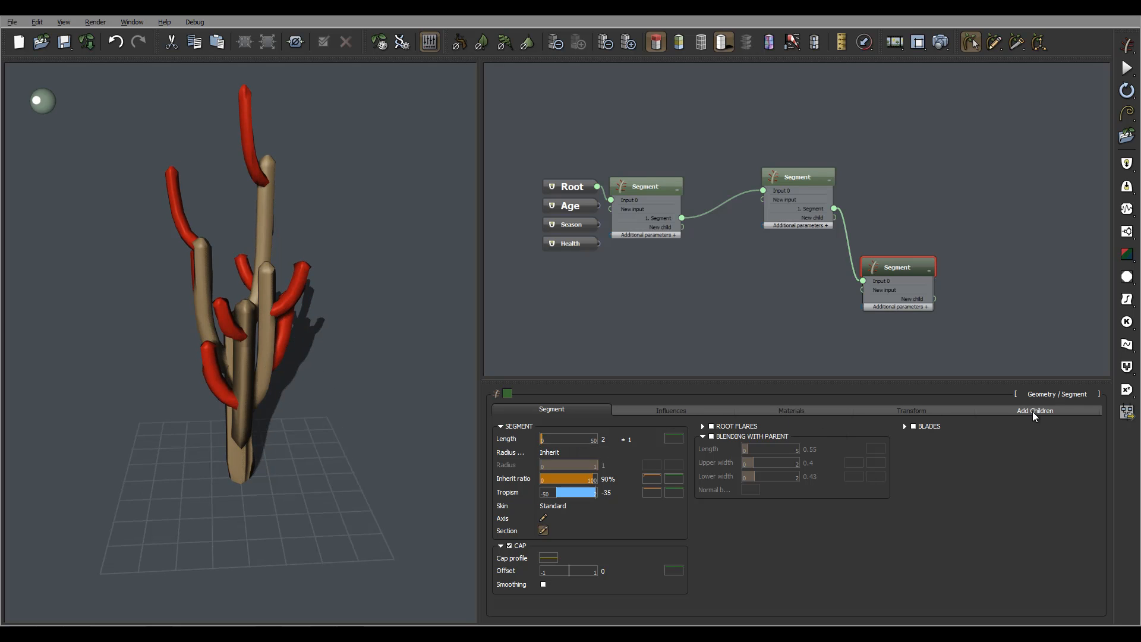
Rearrange the node graph so the arm and sub-branch Segment nodes line up in a row beside the trunk Segment.
drag(897, 270, 936, 189)
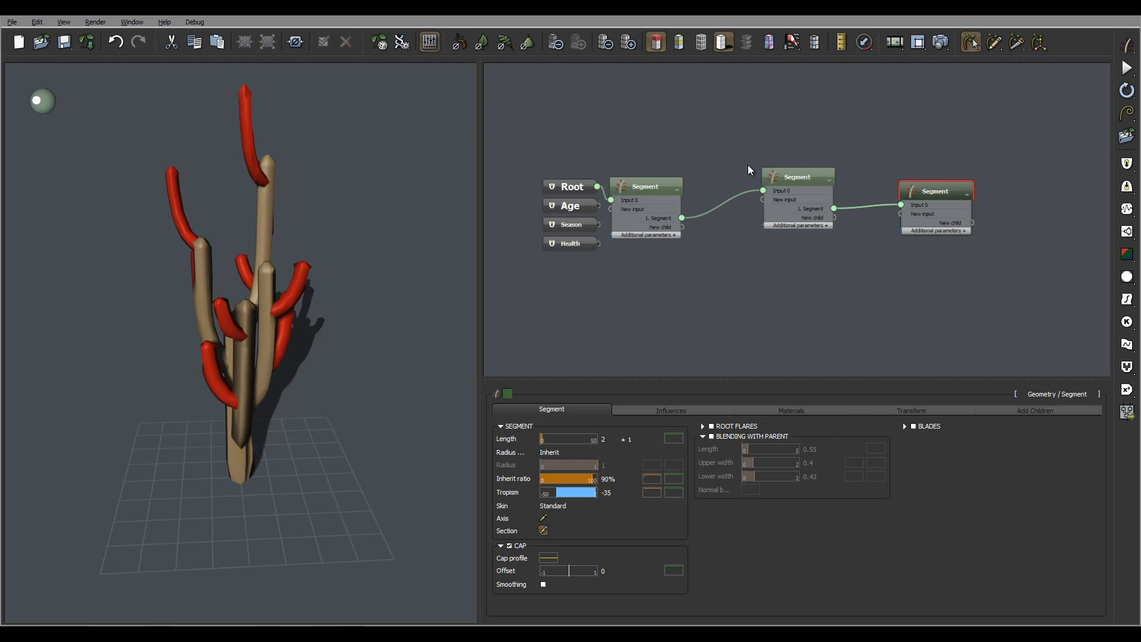
click(807, 173)
mouse_move(763, 178)
mouse_down()
mouse_move(758, 187)
mouse_move(775, 182)
mouse_up()
Inspect the cactus from several sides, temporarily raising the mesh resolution to check the ribs on the trunk, arms and sub-branches.
drag(220, 286, 359, 269)
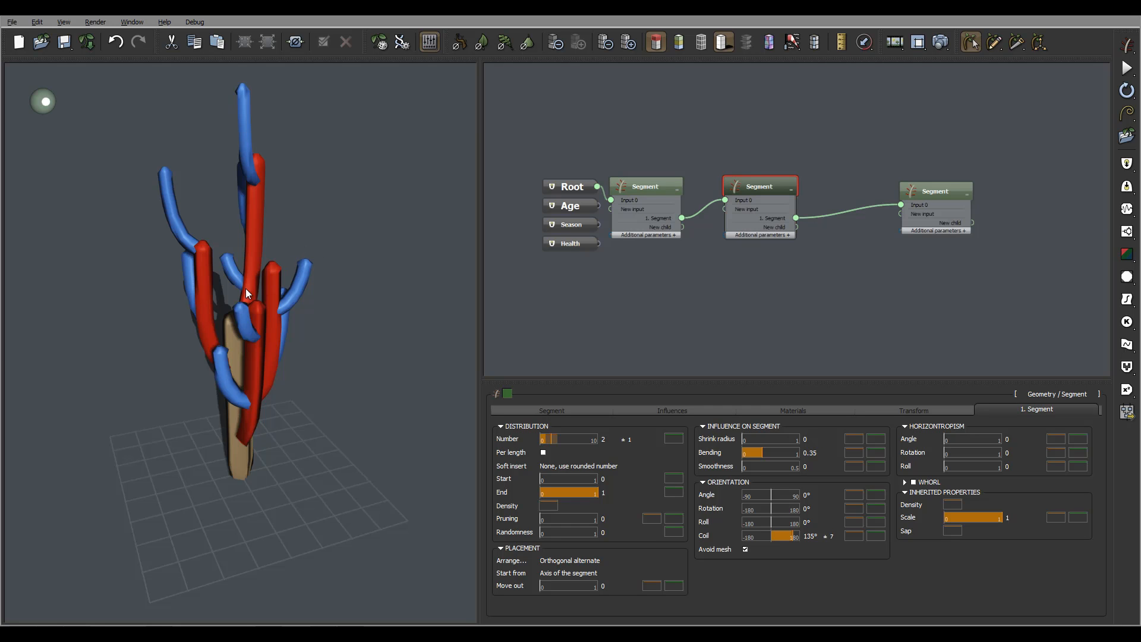
drag(245, 291, 271, 383)
scroll(271, 383, up, 5)
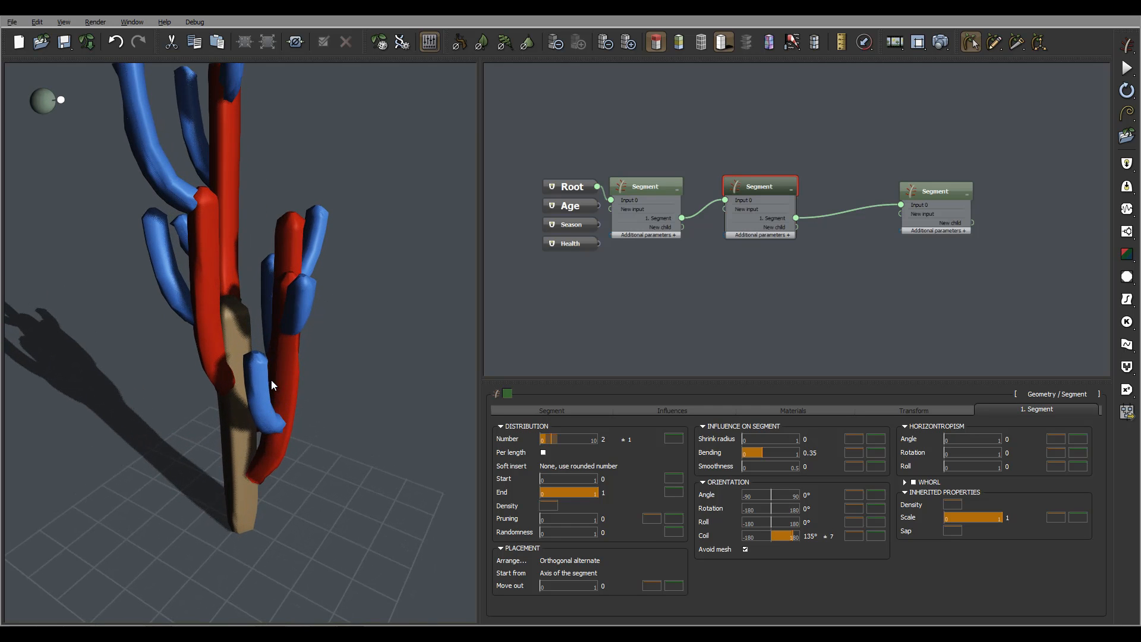
drag(284, 299, 324, 256)
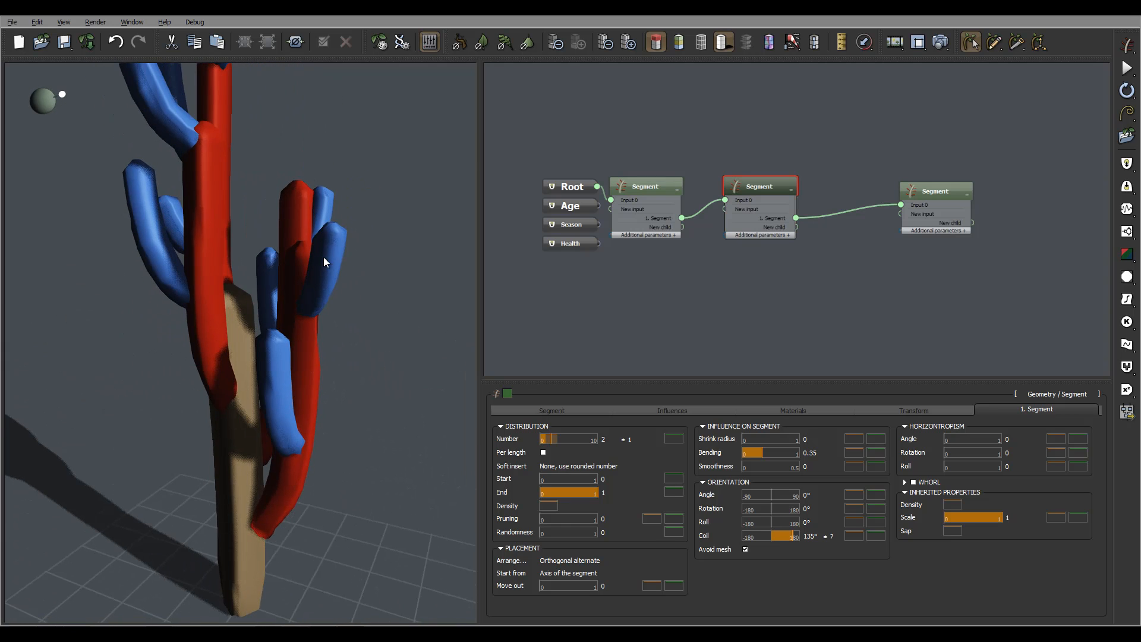
click(633, 45)
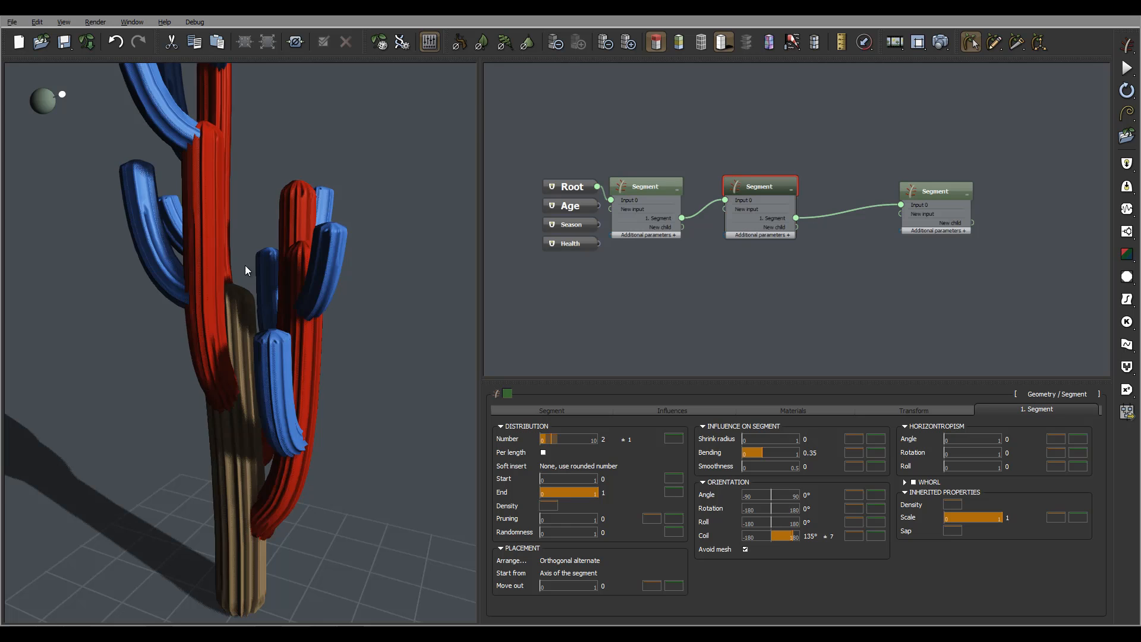
drag(356, 339, 235, 301)
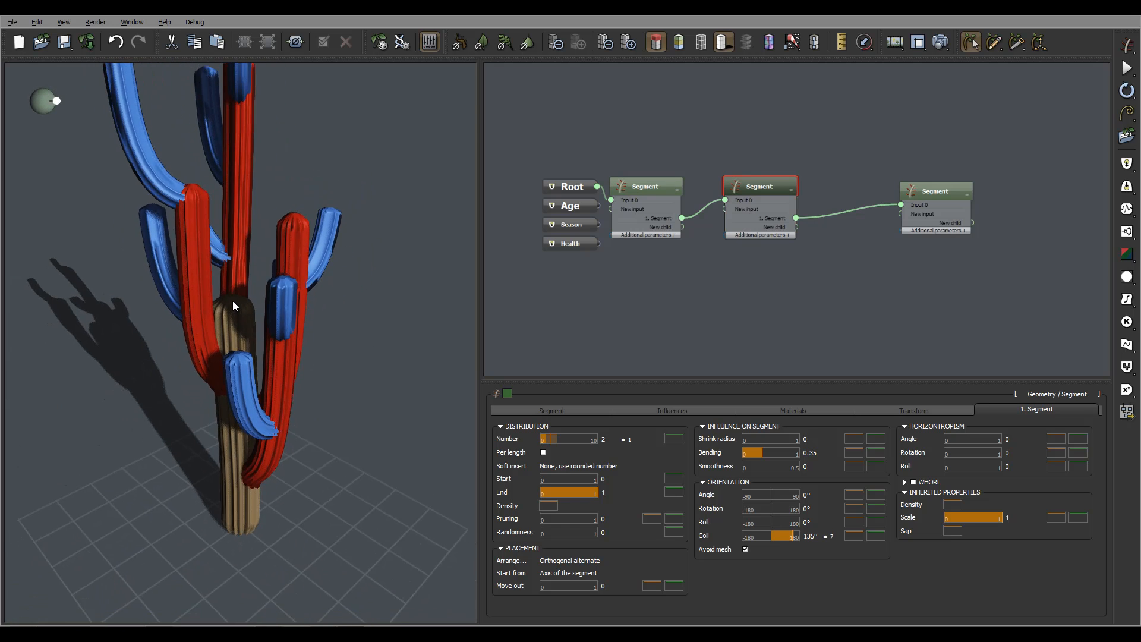
click(607, 43)
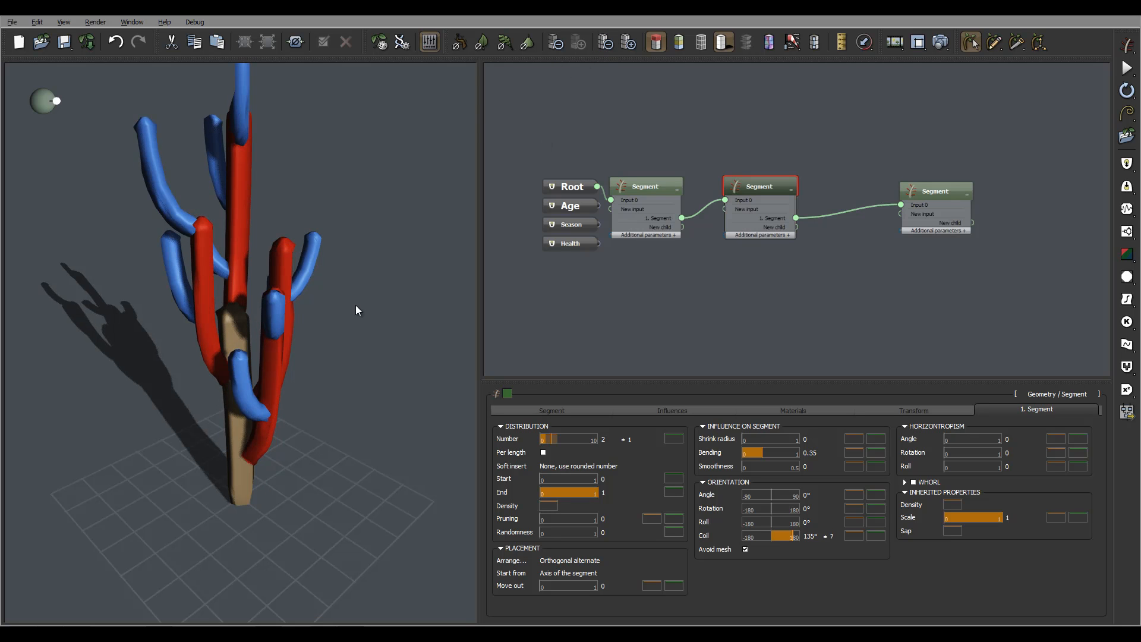
drag(273, 261, 216, 271)
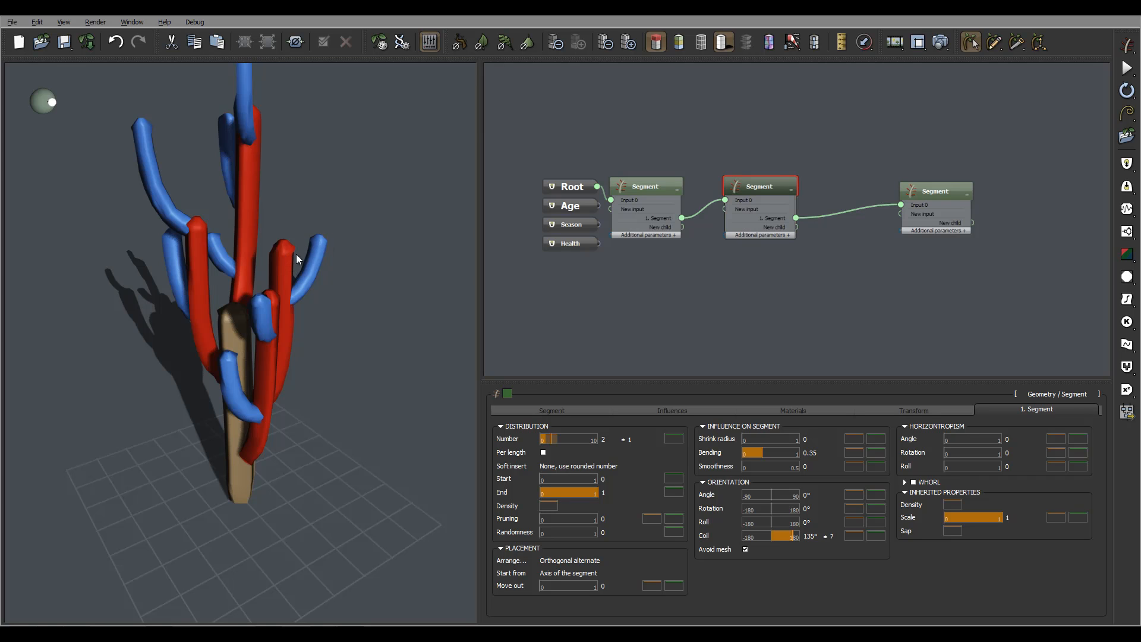
Add a Hydra geometry node below the arm Segment and connect it as a new child of the trunk Segment.
click(666, 276)
right_click(666, 276)
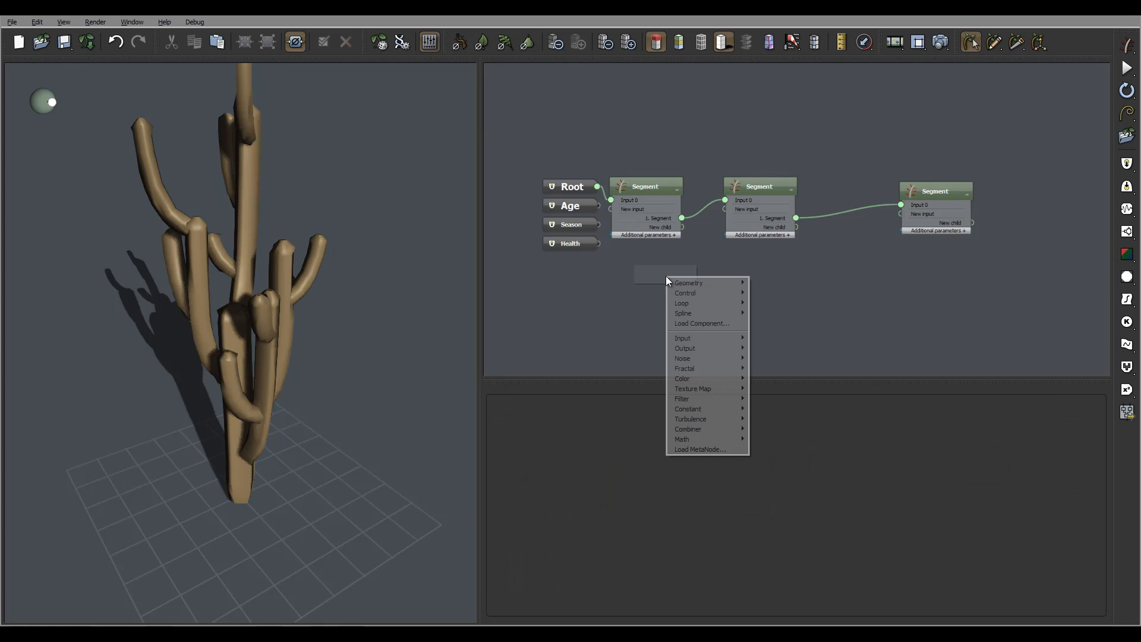
mouse_move(735, 290)
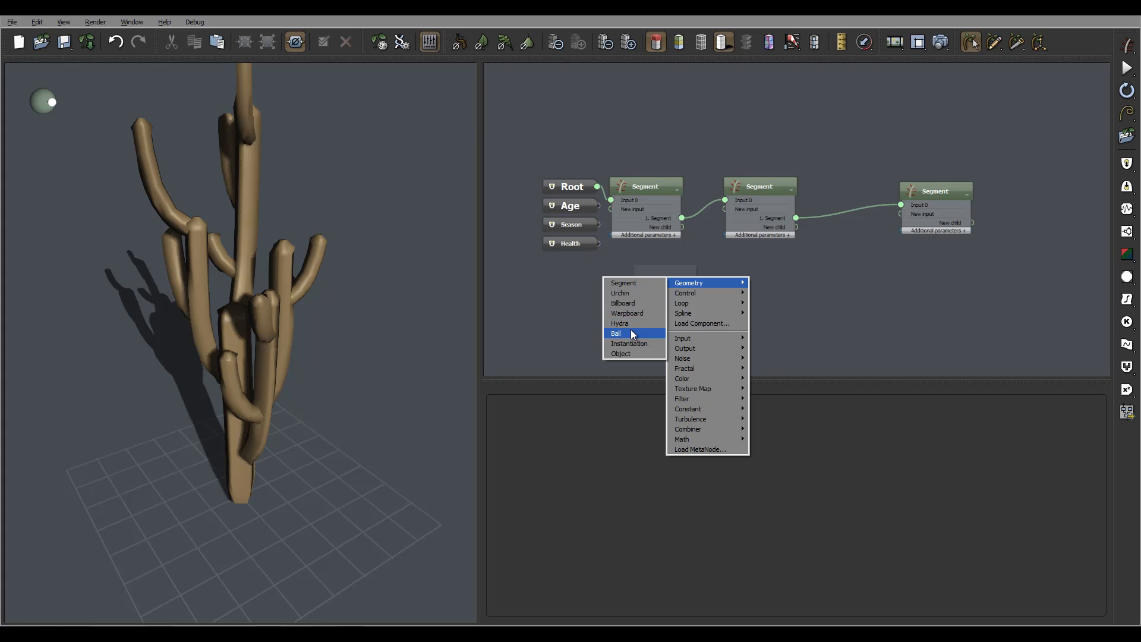
click(633, 325)
click(676, 282)
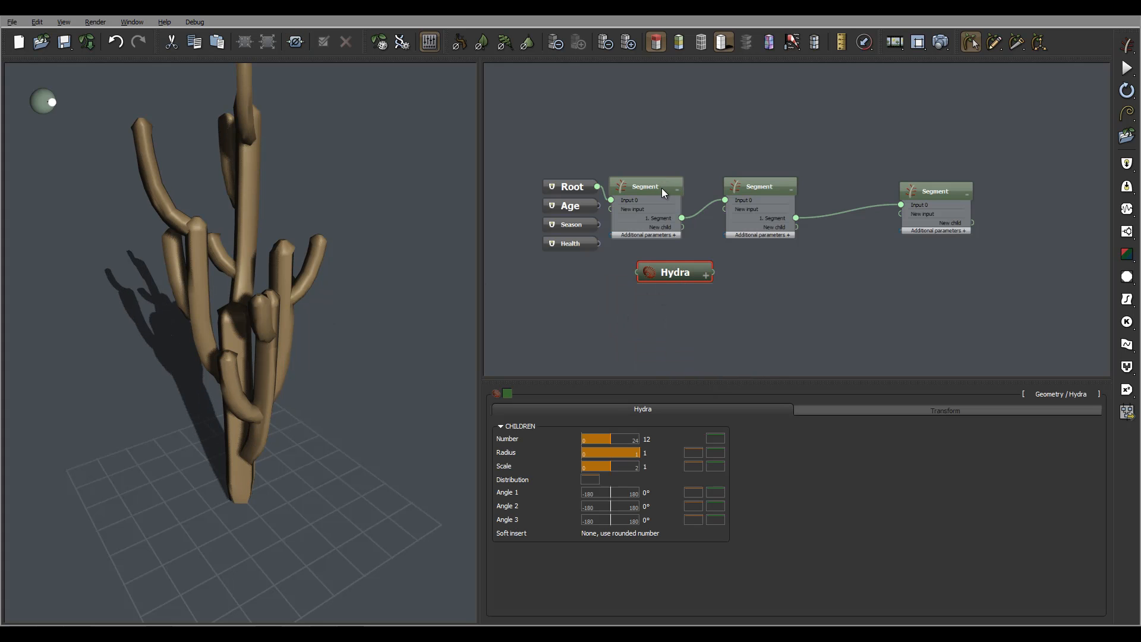
drag(681, 269, 767, 288)
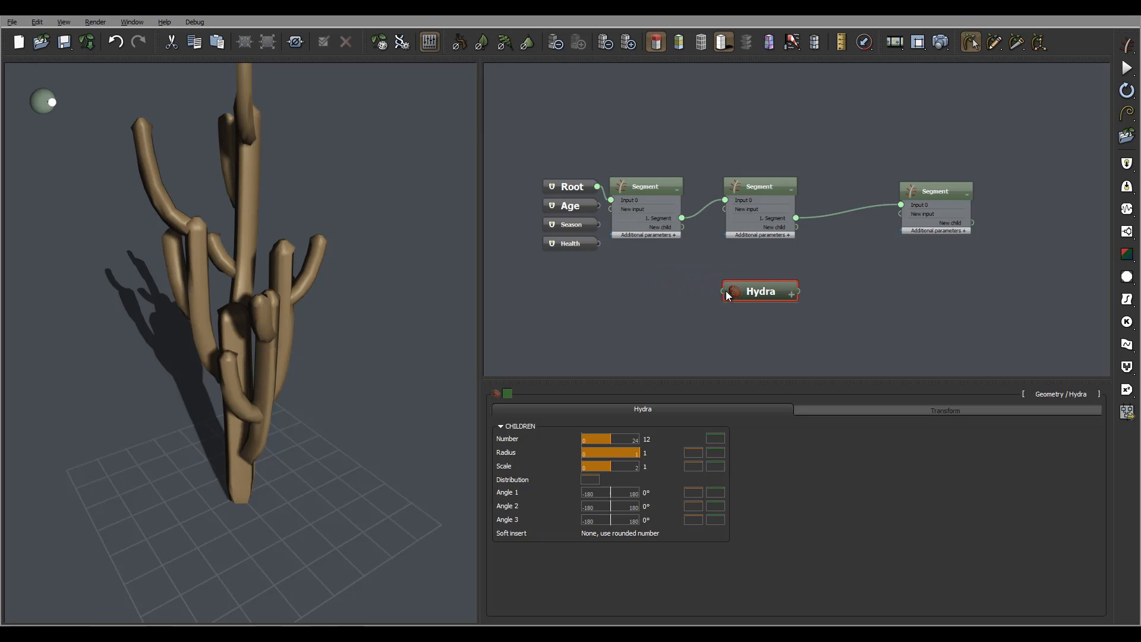
drag(724, 292, 683, 227)
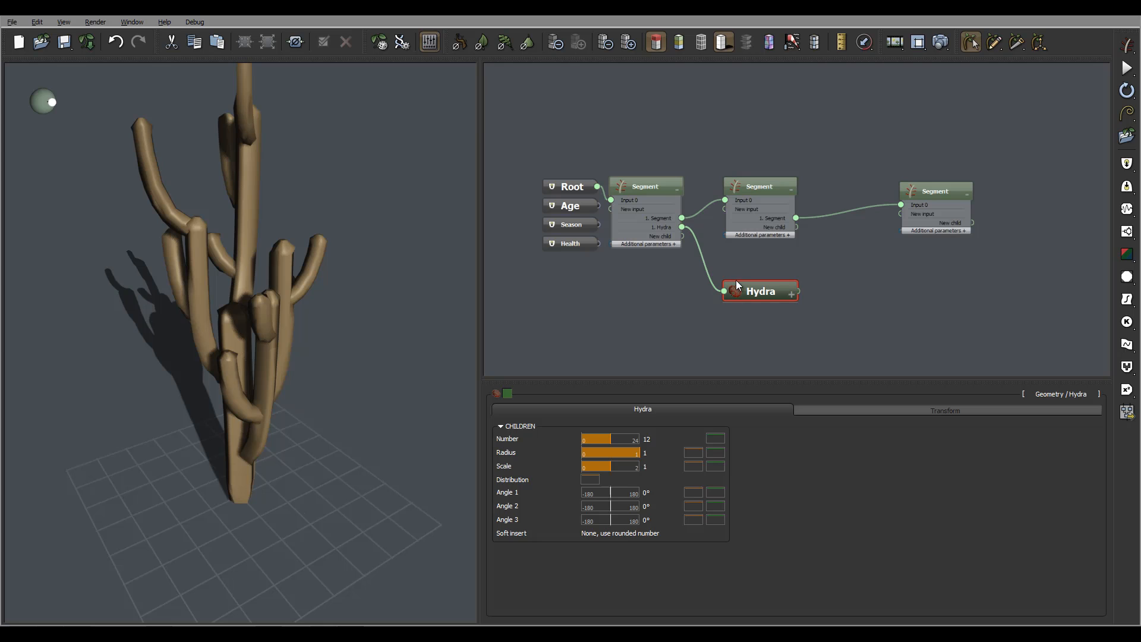
Set the Hydra's distribution Number on the trunk Segment to 1 with a variation of 1.
click(645, 183)
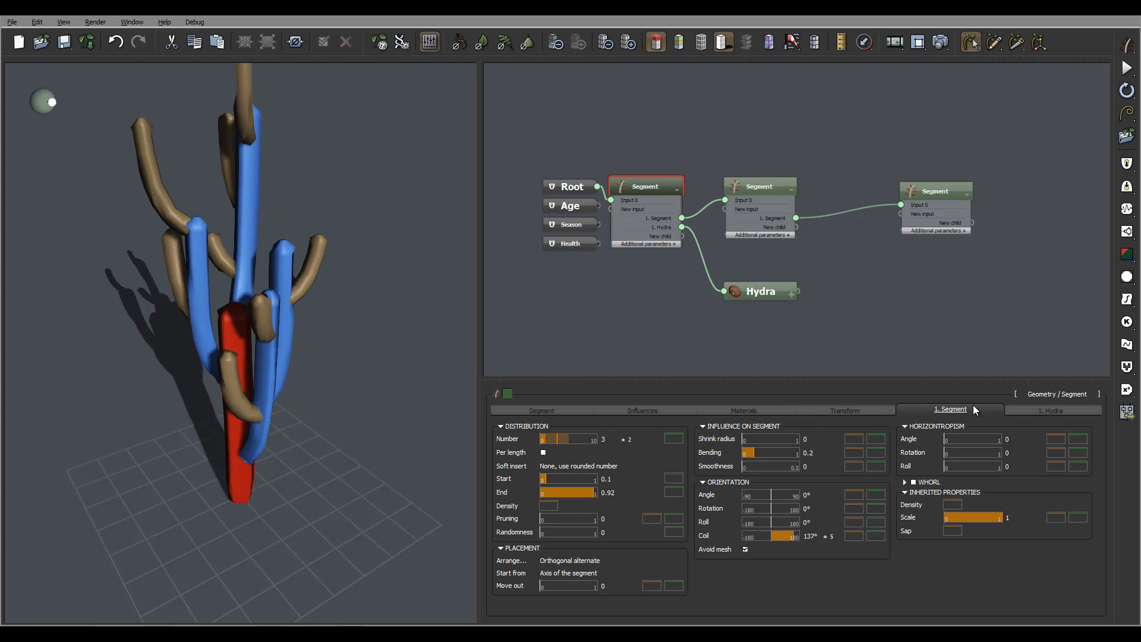
click(1051, 410)
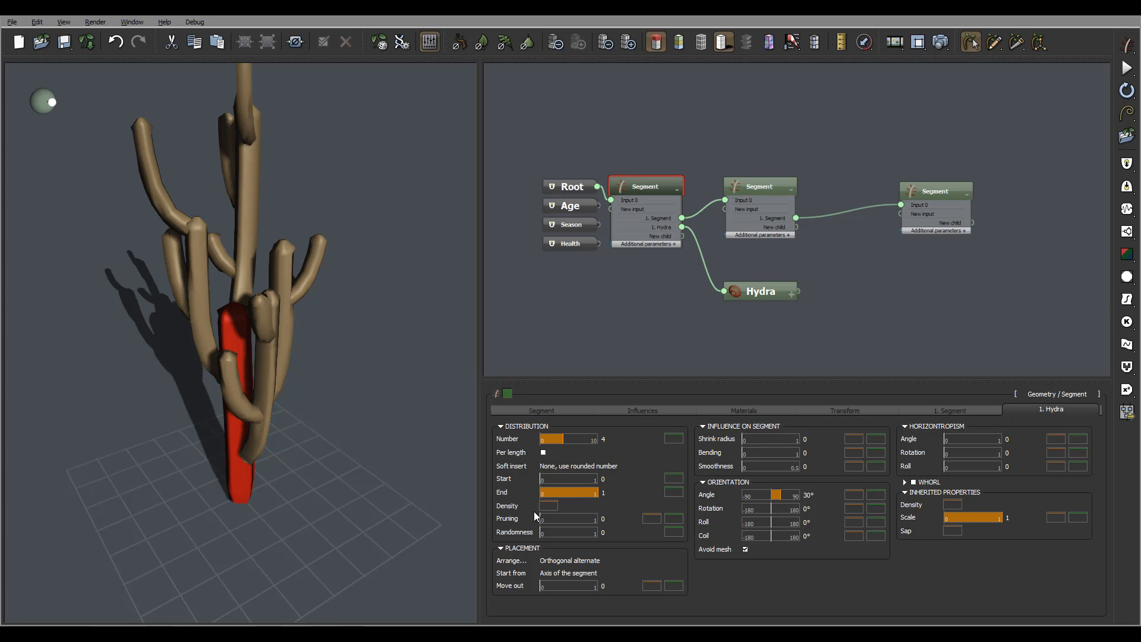
double_click(609, 438)
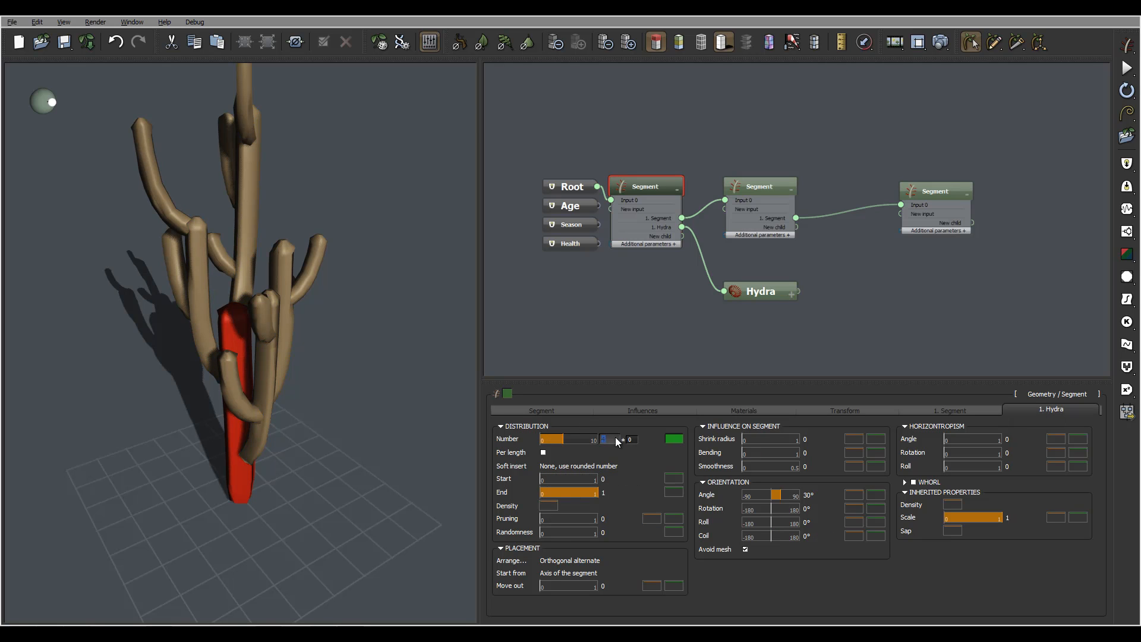
double_click(654, 441)
text(1)
click(628, 466)
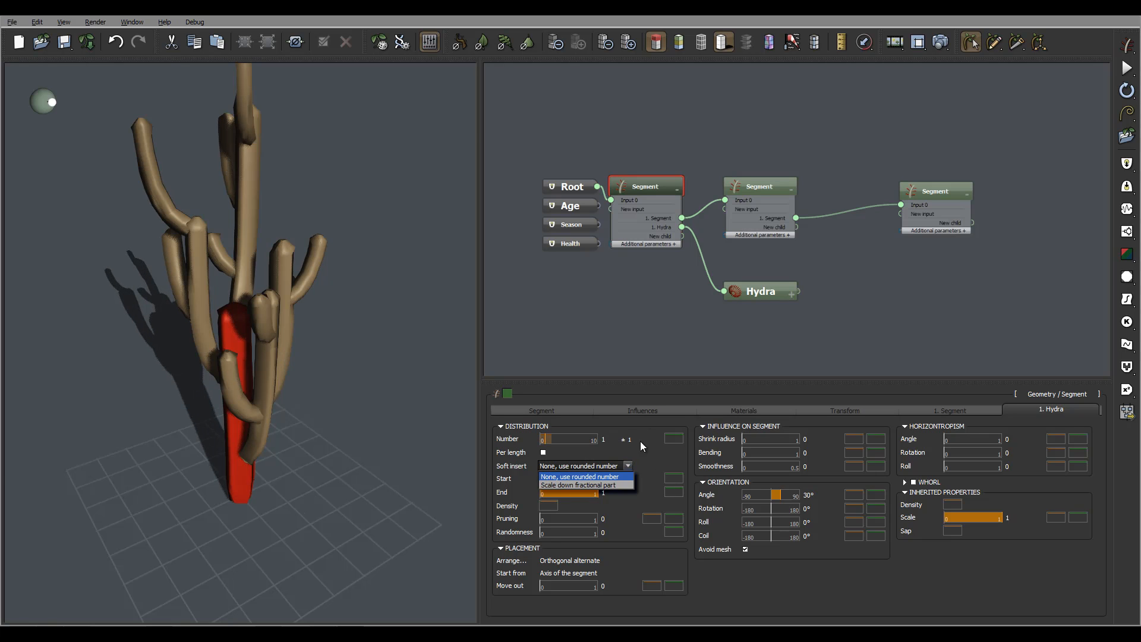
click(626, 505)
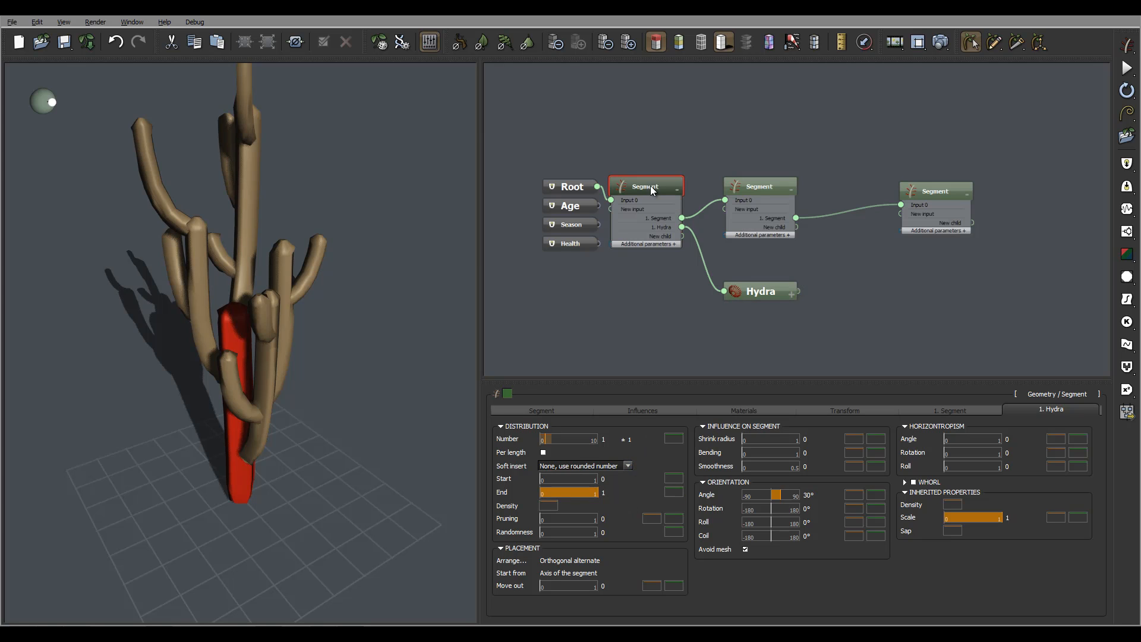
Disable the arm Segment and the sub-branch Segment so that only the trunk is generated.
click(769, 289)
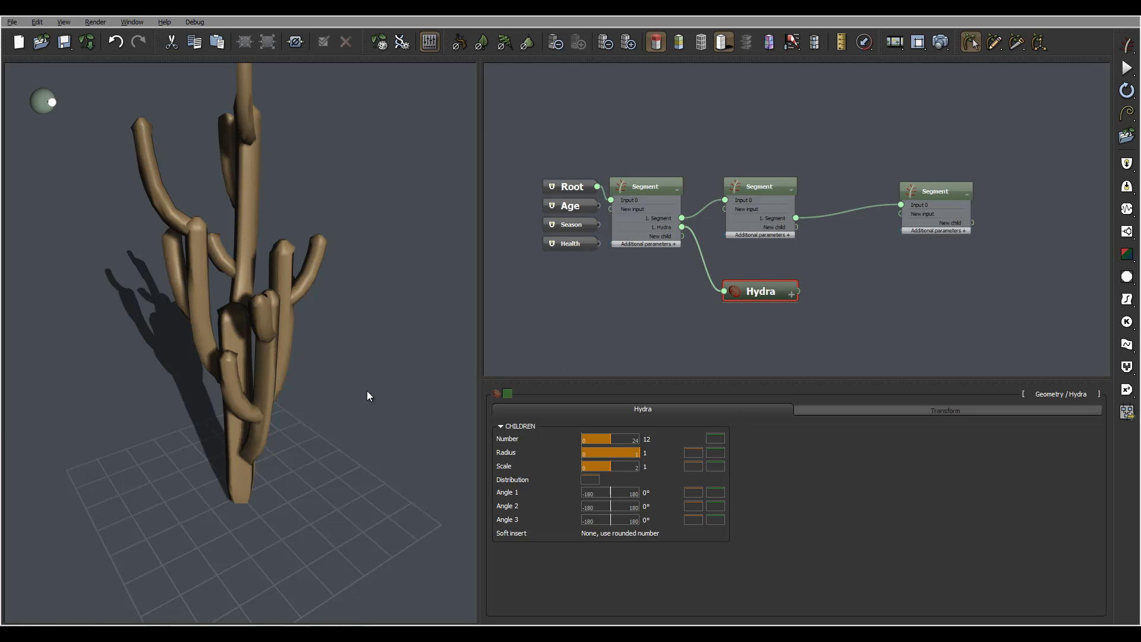
mouse_move(311, 399)
mouse_down()
mouse_move(400, 390)
mouse_move(313, 394)
mouse_up()
scroll(303, 373, up, 5)
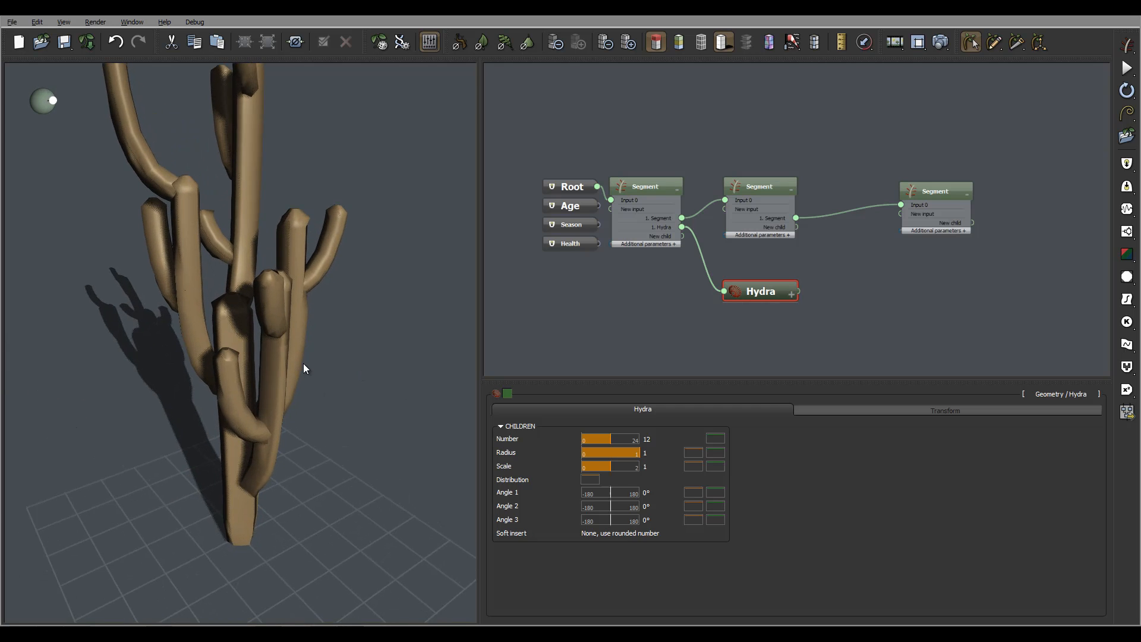
click(768, 185)
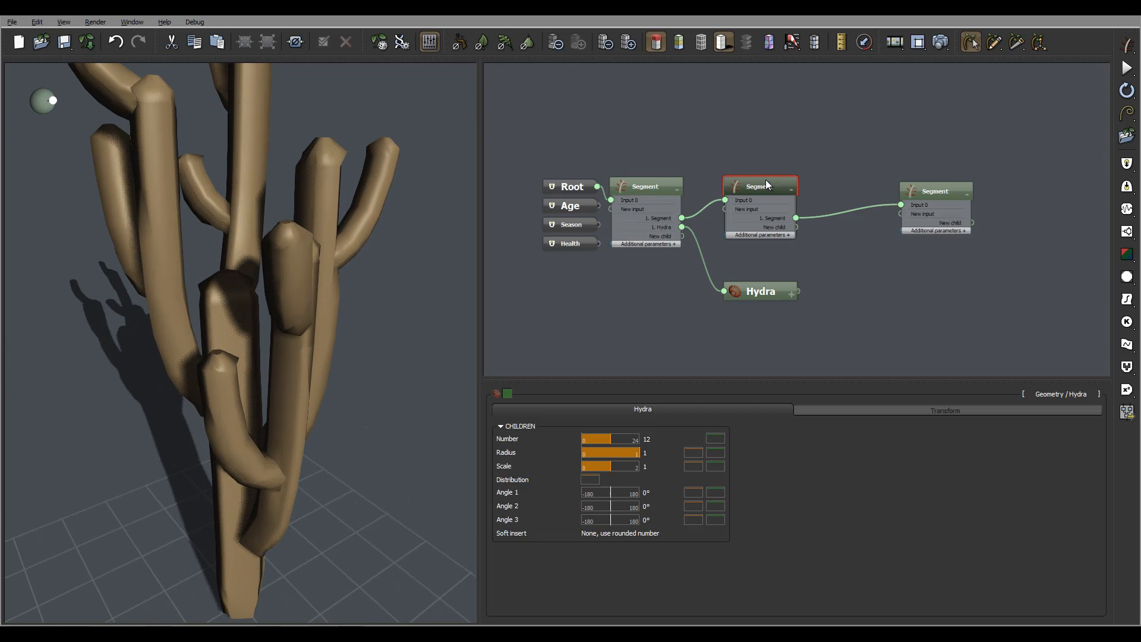
click(292, 46)
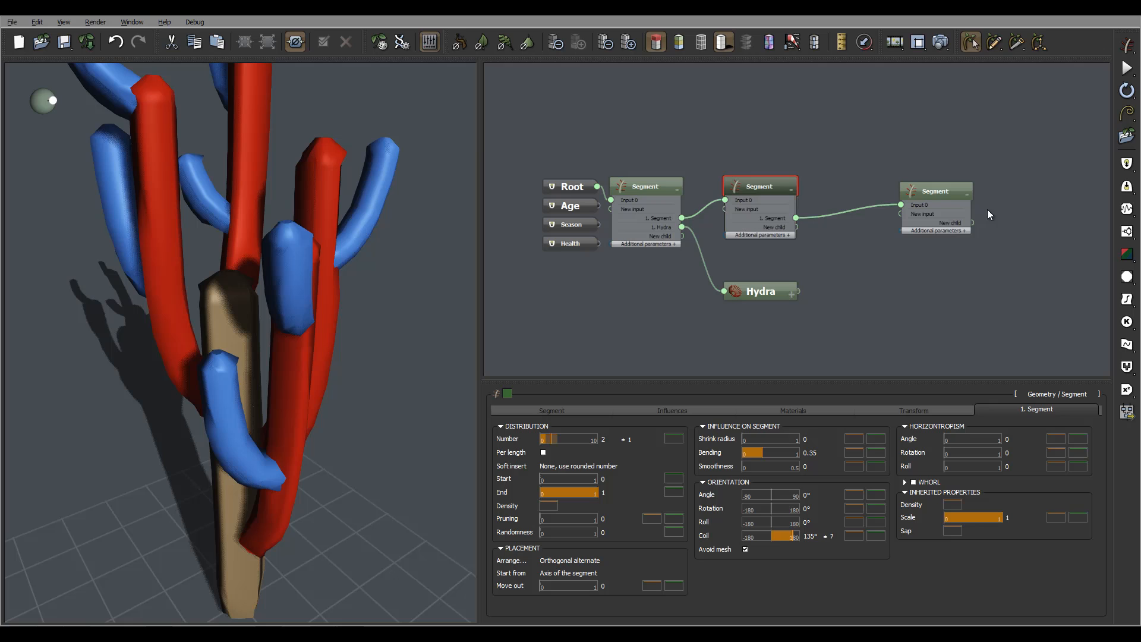
click(952, 189)
click(301, 40)
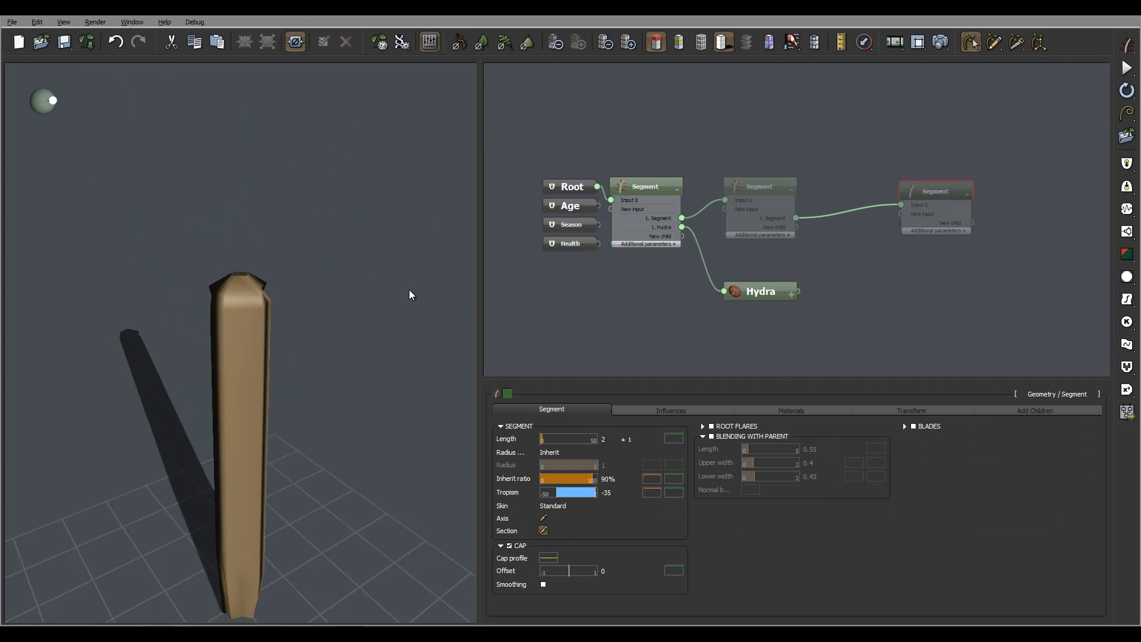
Raise the mesh resolution so the ribs of the isolated trunk are shown in more detail.
mouse_move(409, 295)
mouse_down()
mouse_move(368, 322)
mouse_move(380, 282)
mouse_move(309, 353)
mouse_up()
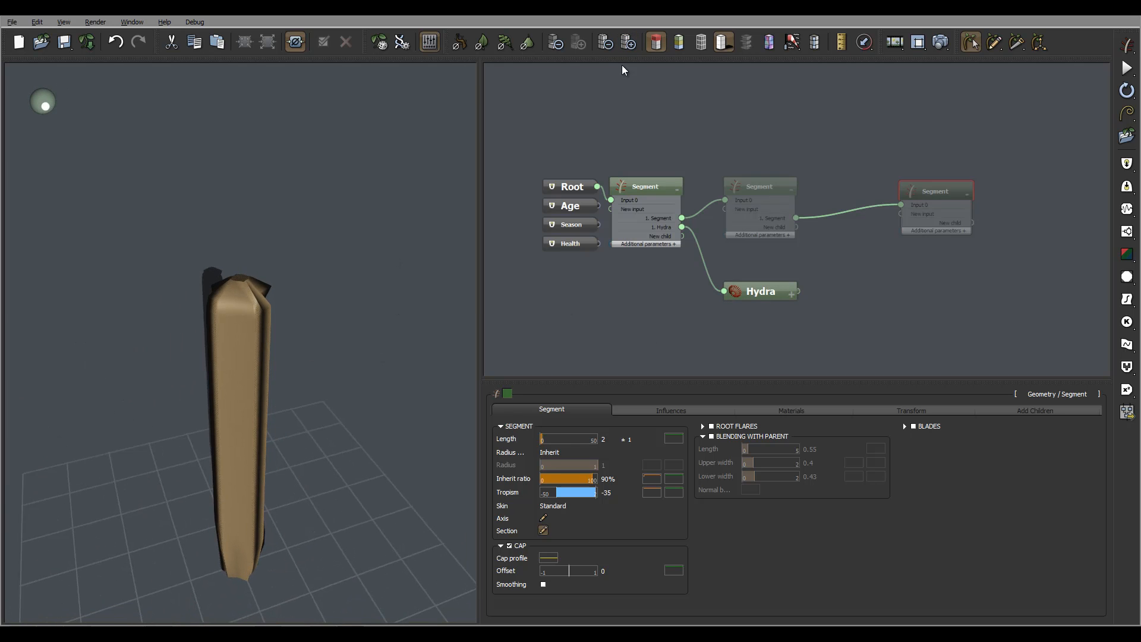
click(628, 42)
drag(365, 311, 245, 319)
drag(403, 321, 388, 333)
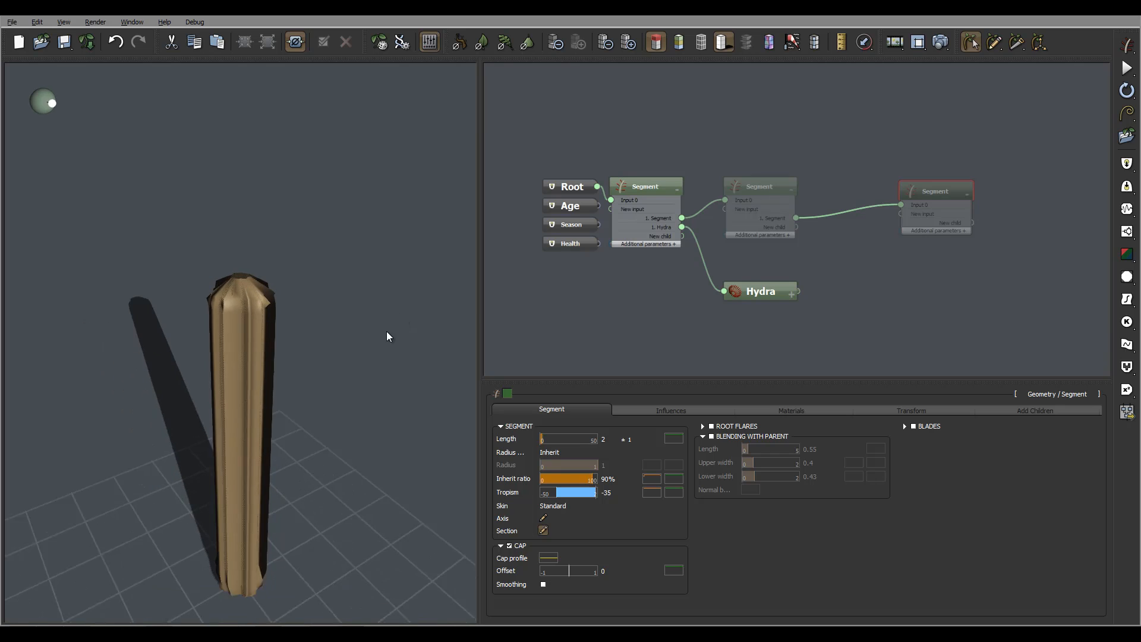
Add a new Segment geometry node beside the Hydra and connect it as the Hydra's child.
click(766, 291)
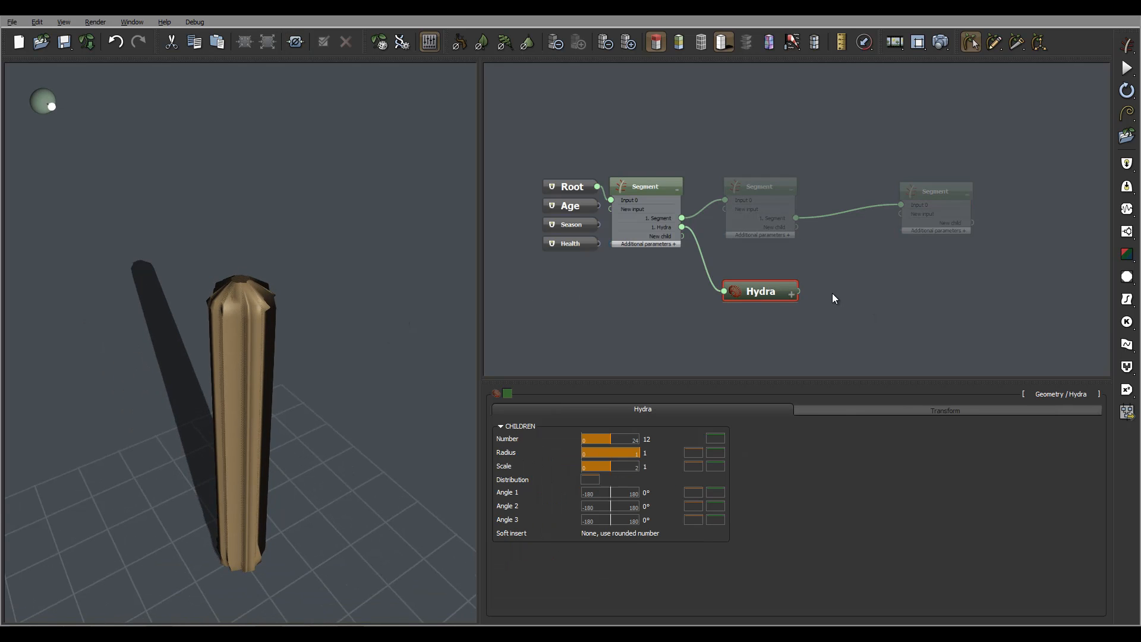
click(833, 294)
right_click(865, 287)
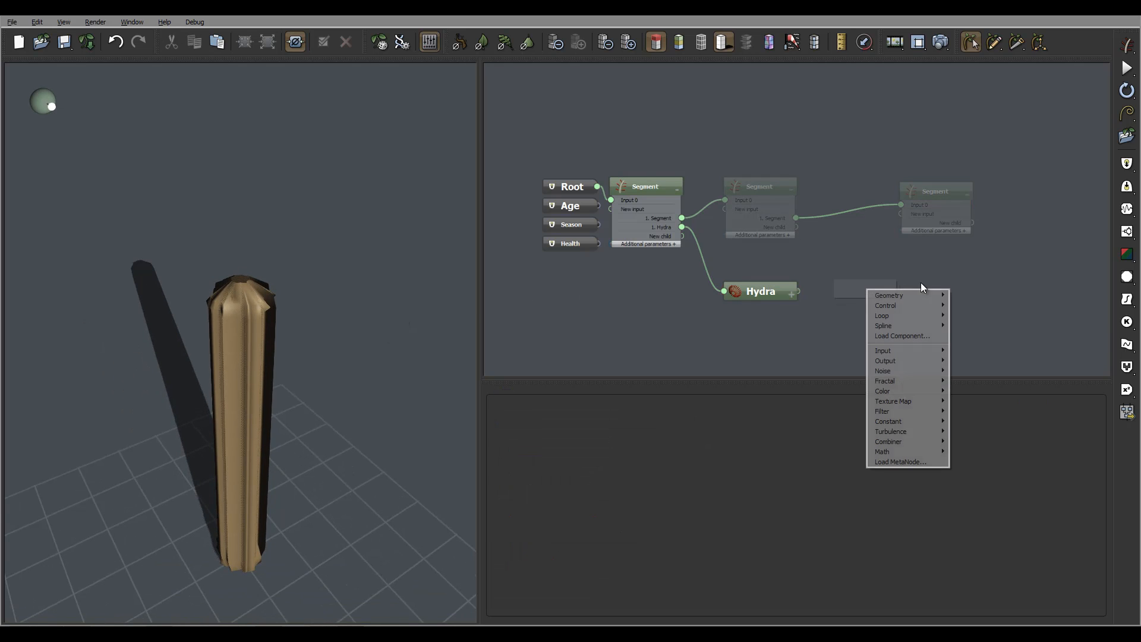
mouse_move(912, 294)
click(840, 295)
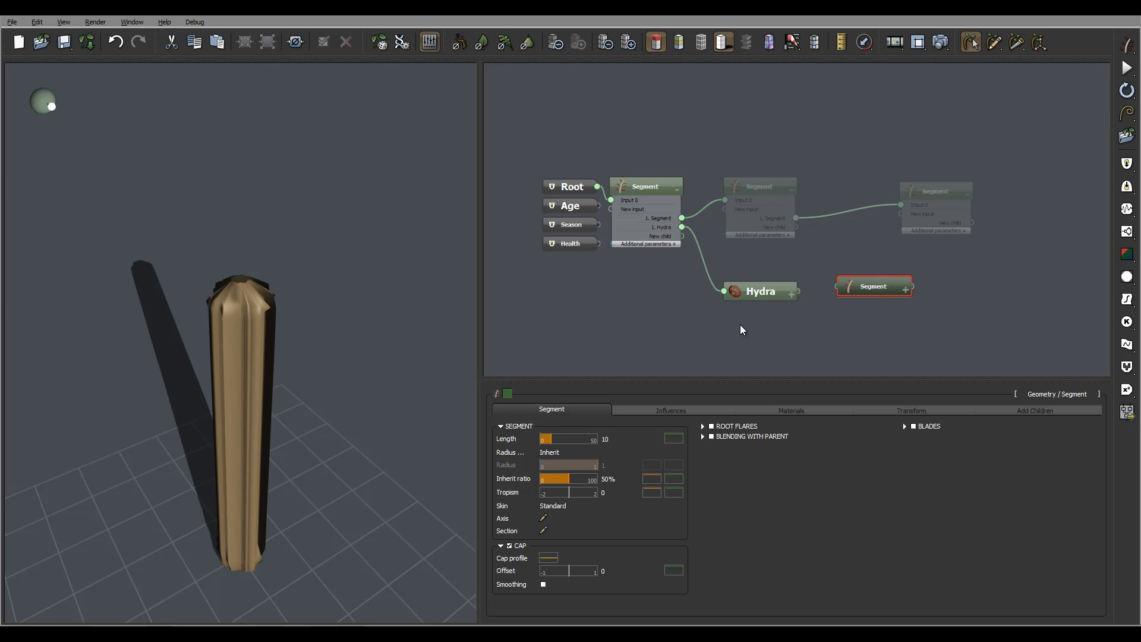
drag(838, 287, 797, 293)
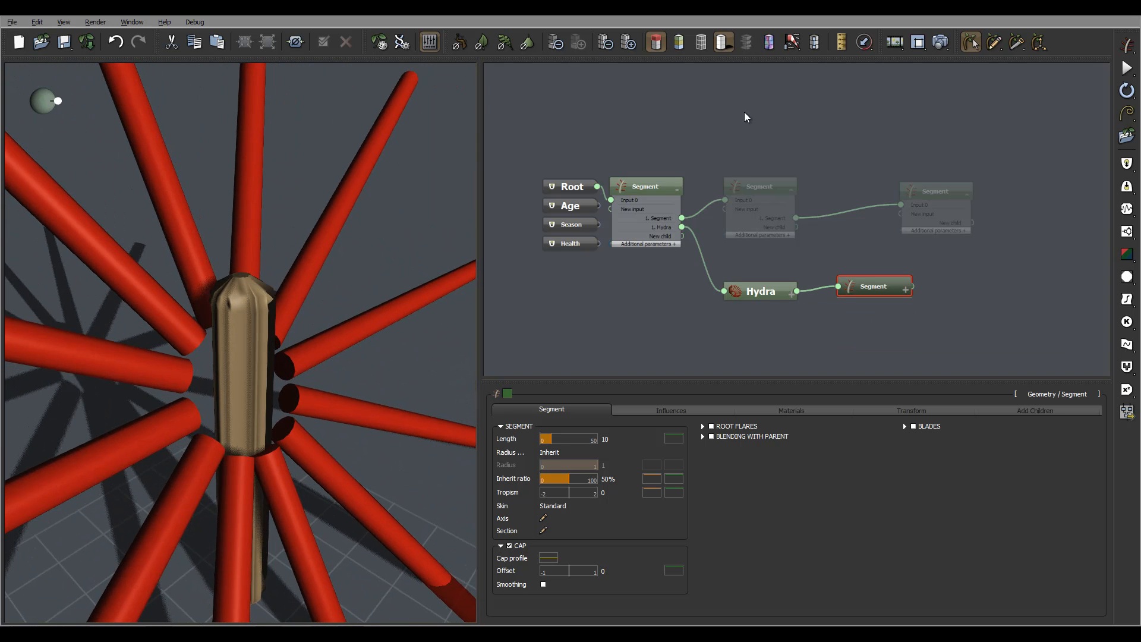
Set the Hydra's orientation Angle on the trunk Segment to 0 degrees and start its placement from the Surface of the segment.
click(649, 189)
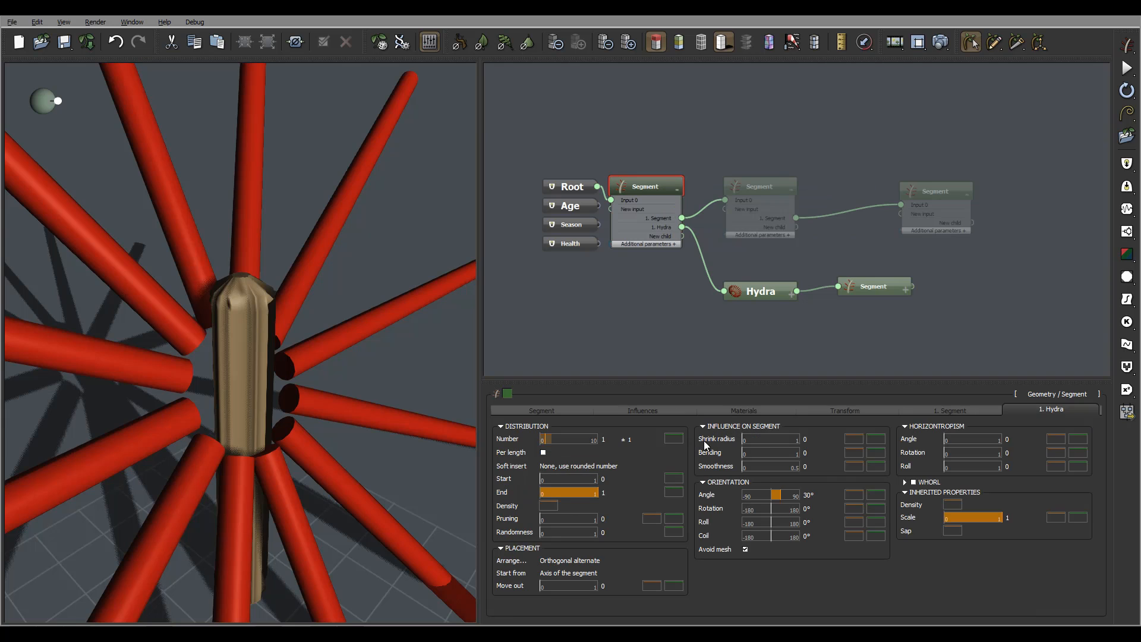
click(815, 496)
text(0)
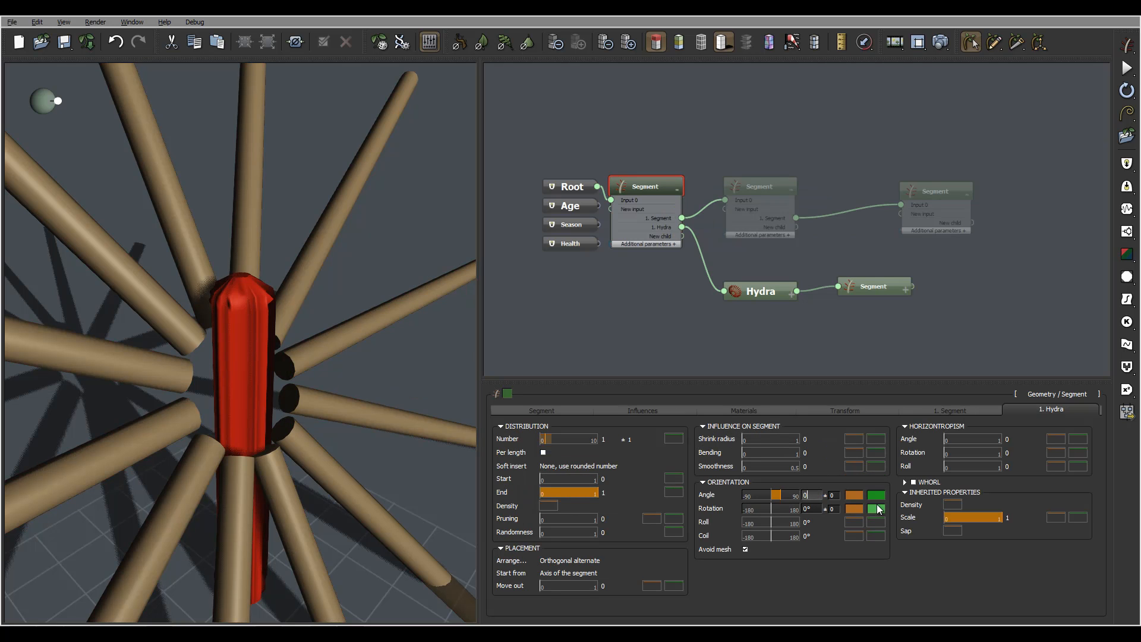
key(Return)
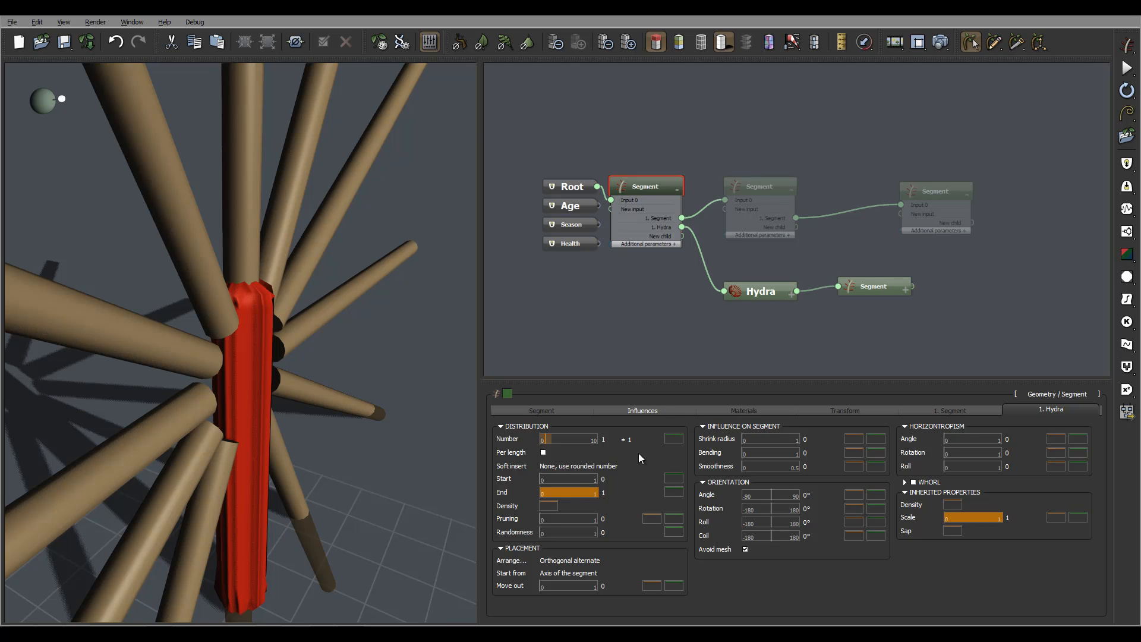
click(599, 573)
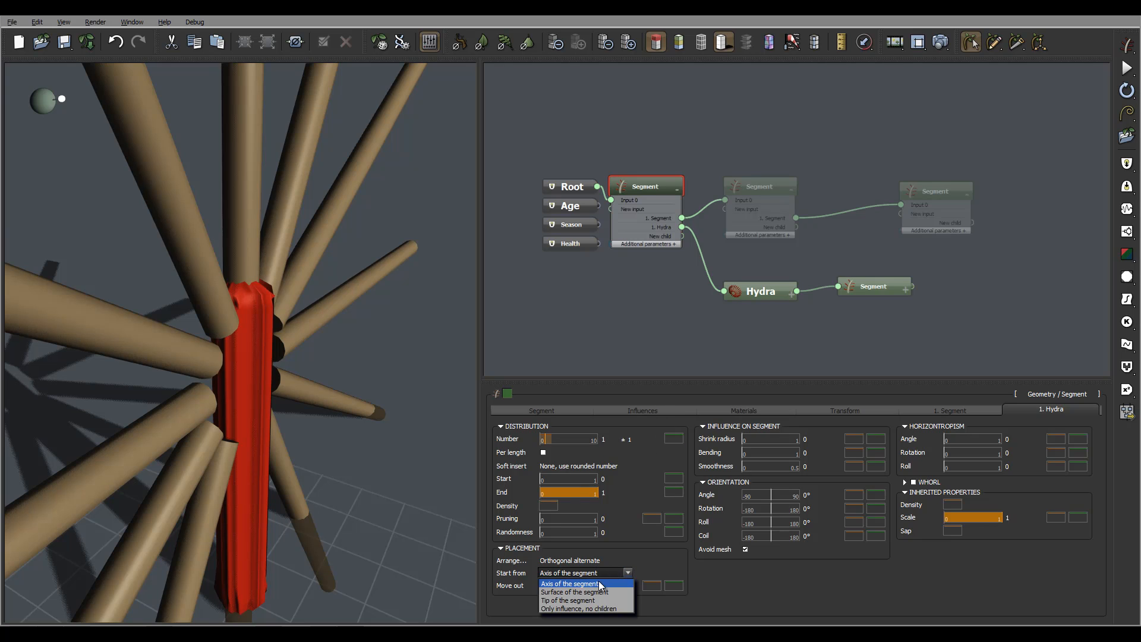
click(608, 593)
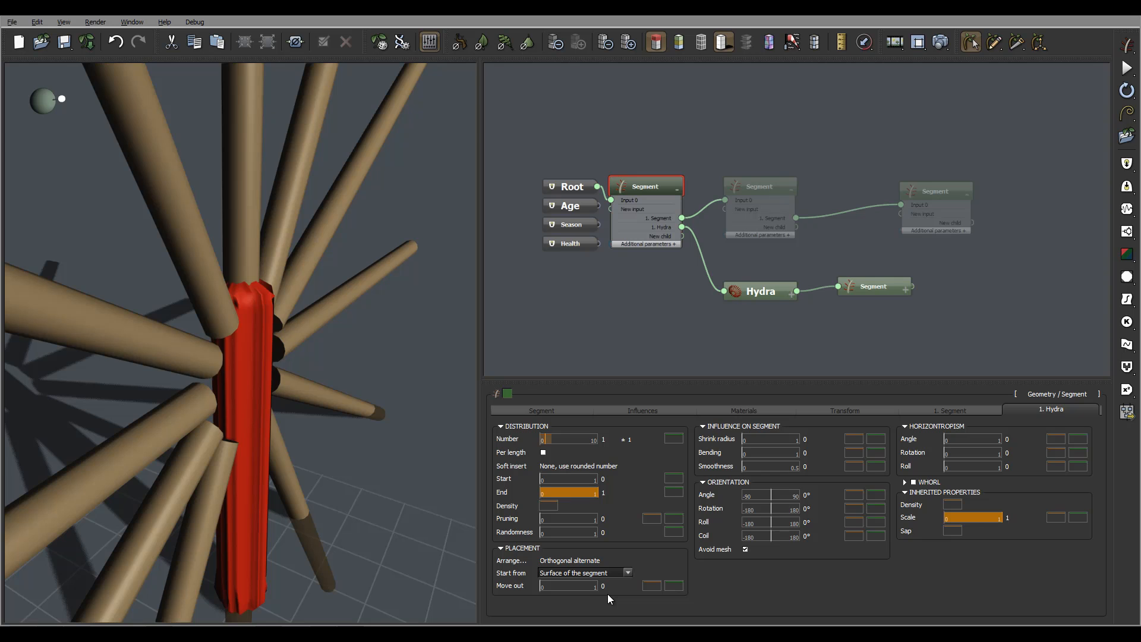
drag(241, 348, 218, 375)
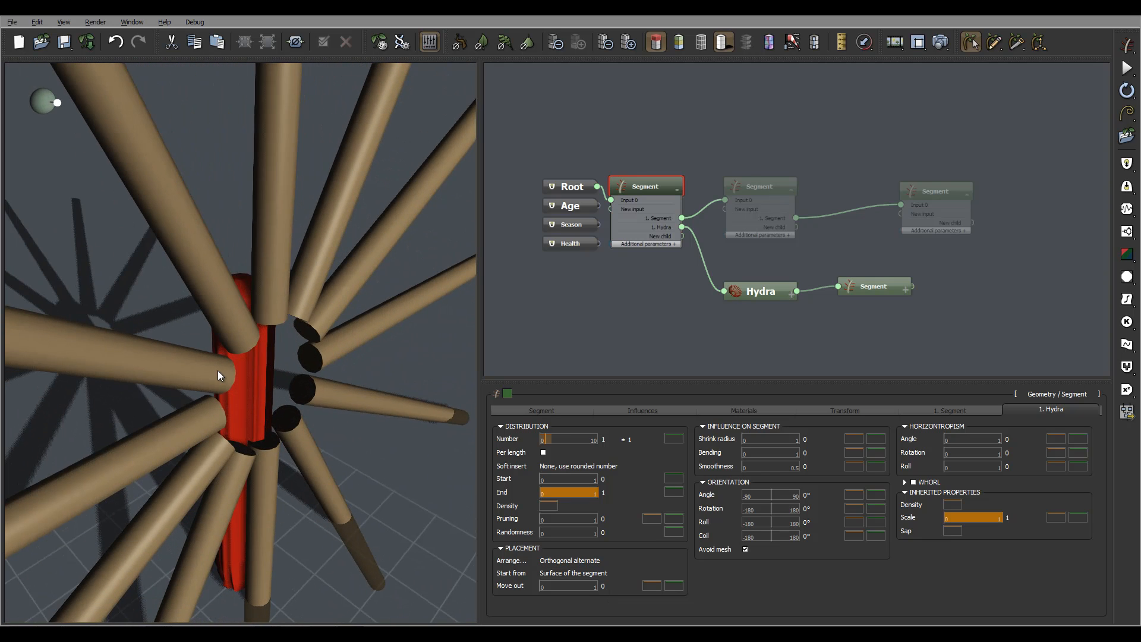
Set the Hydra node's Radius to 0 so that its children radiate from a single point.
click(766, 287)
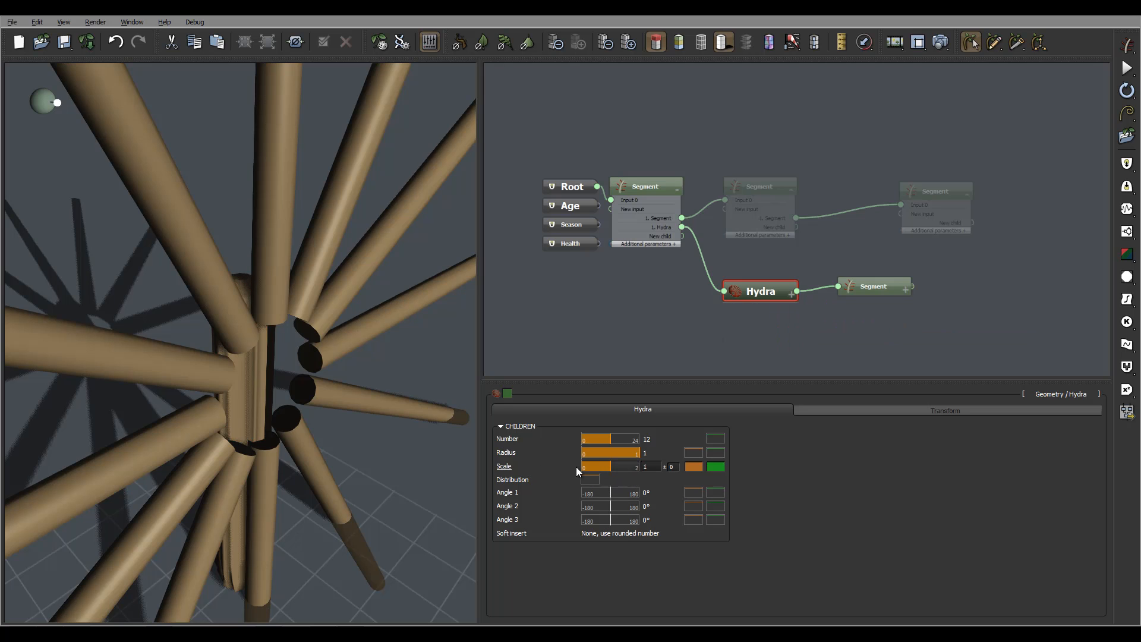
click(653, 451)
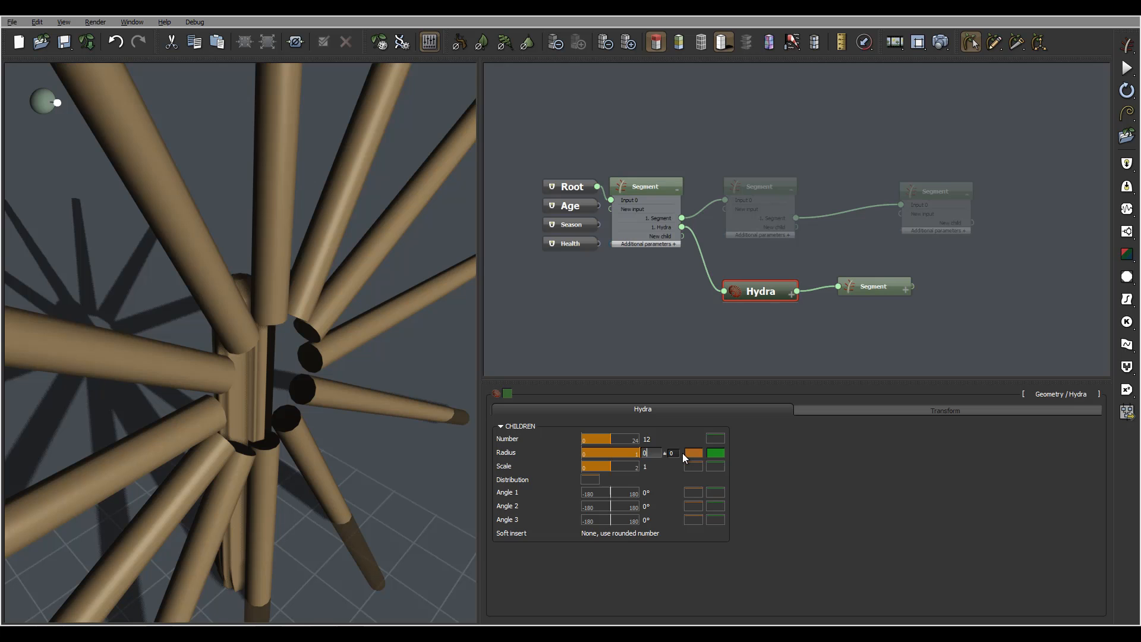
text(0)
key(Return)
drag(311, 377, 284, 377)
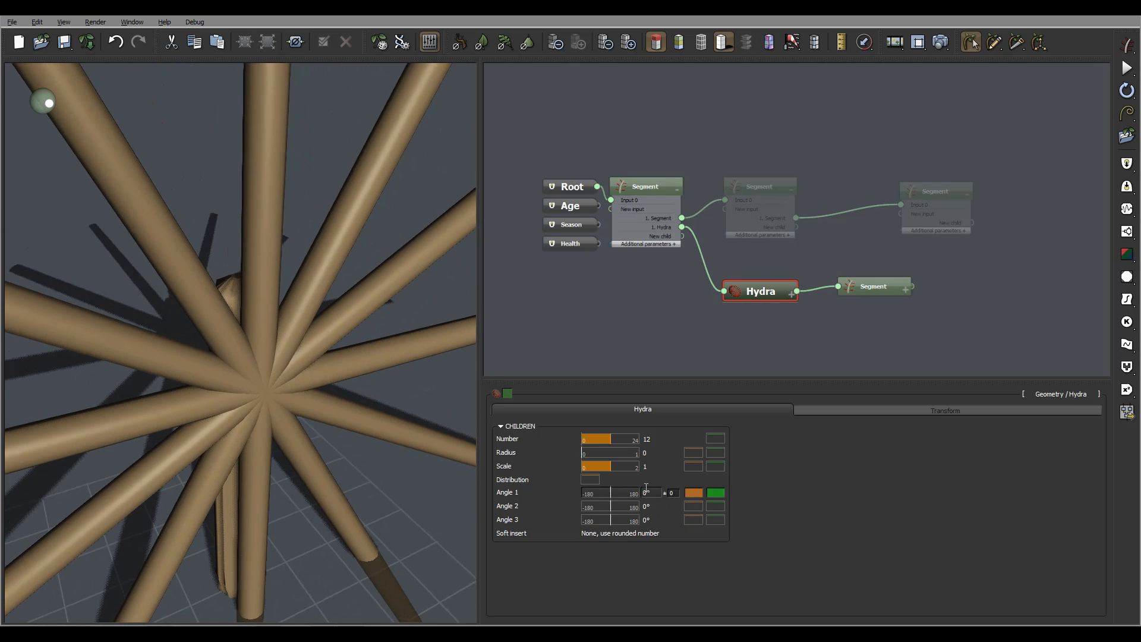
Tilt the Hydra's children by setting Angle 1 to 45 degrees and adjusting it to 55 degrees.
click(651, 493)
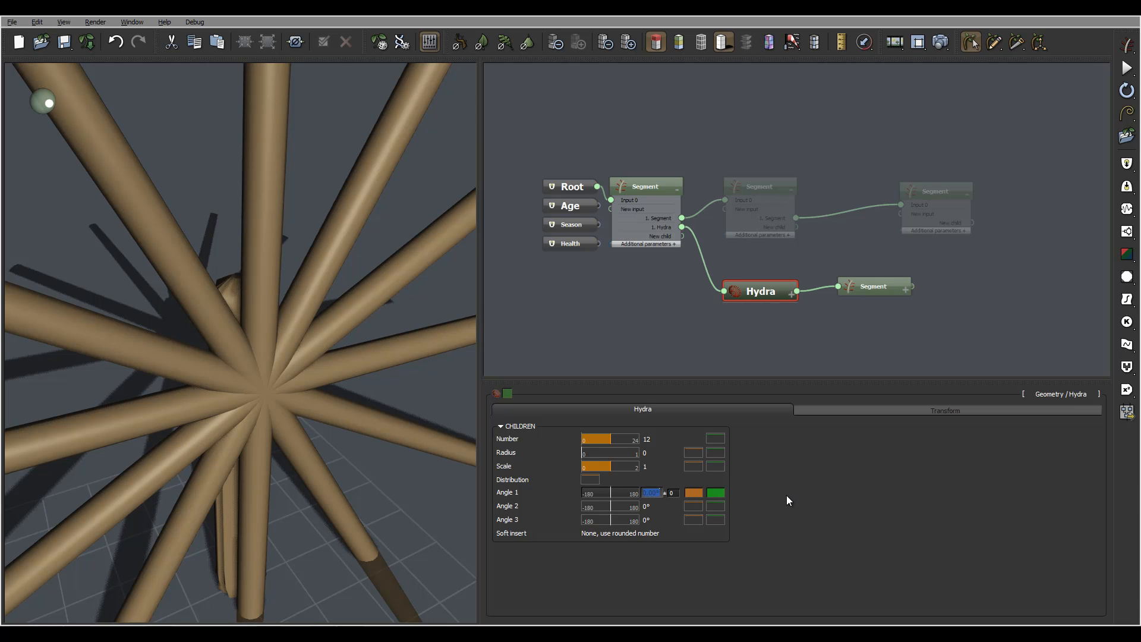
key(Return)
mouse_move(333, 487)
mouse_down()
mouse_move(287, 466)
mouse_move(331, 400)
mouse_move(275, 391)
mouse_move(268, 408)
mouse_up()
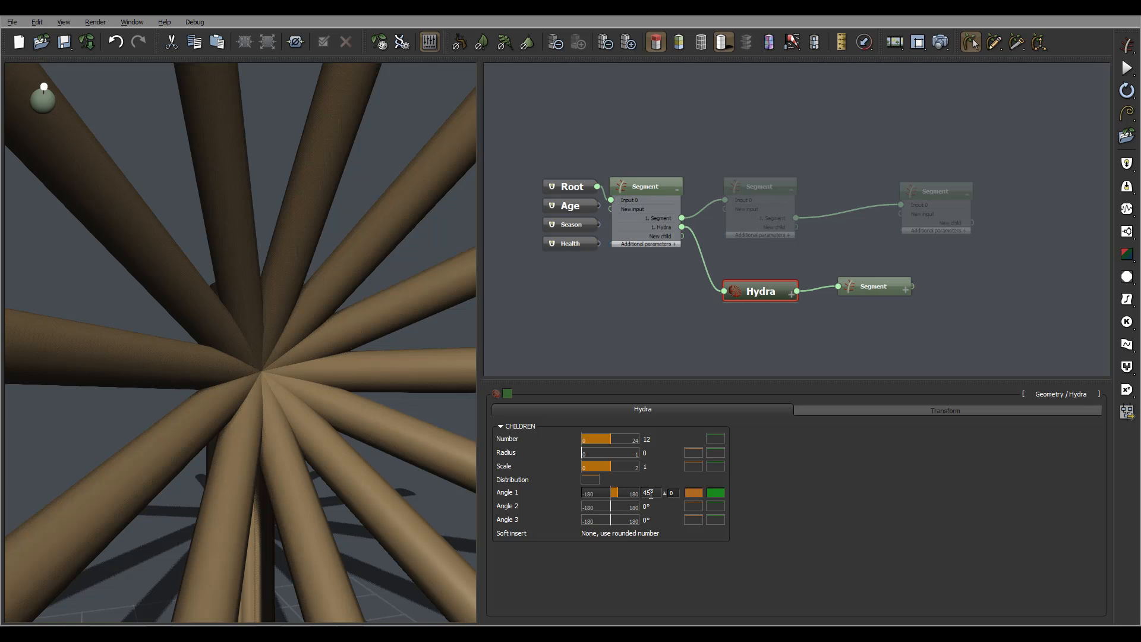
click(653, 492)
text(55)
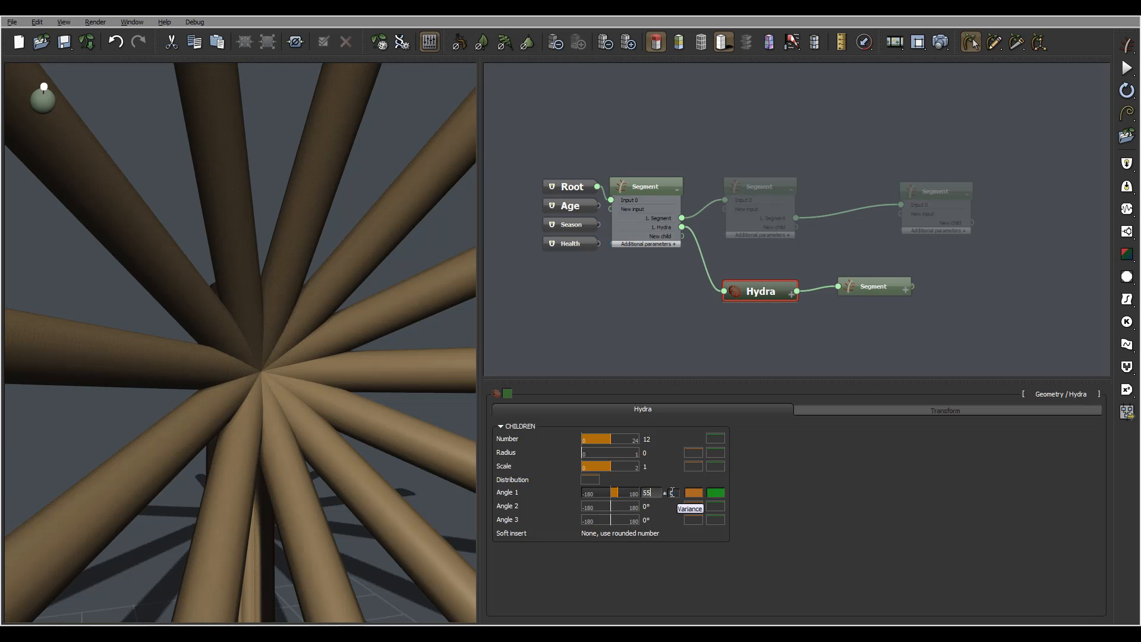
key(Return)
drag(91, 334, 253, 390)
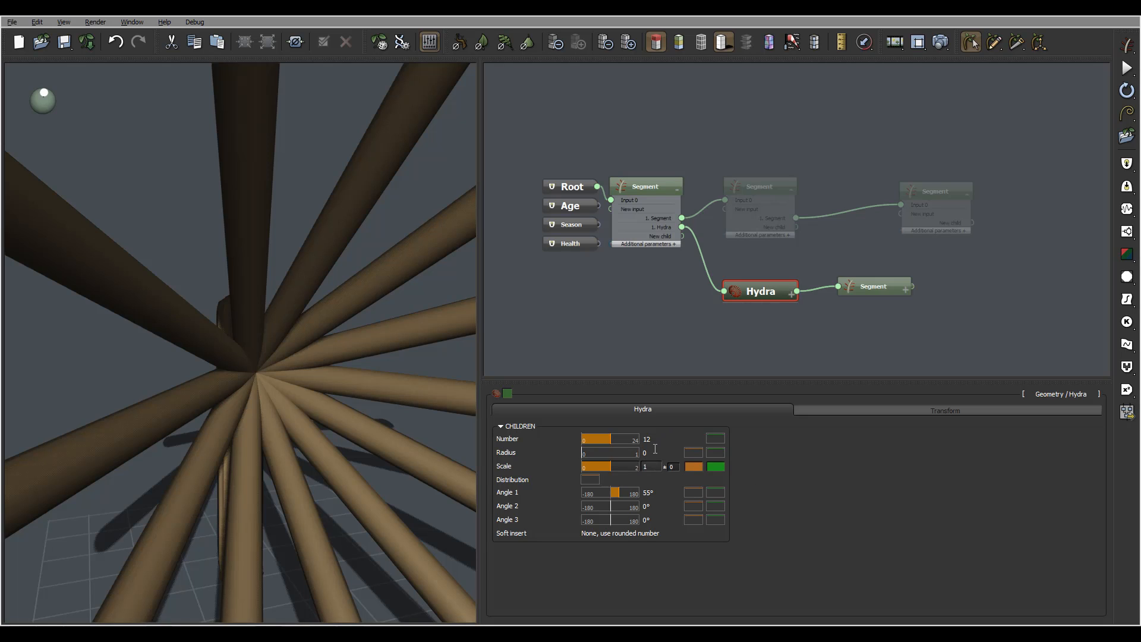
Set the Hydra's Number of children to 8 and reduce their Scale to 0.14.
click(659, 440)
text(8)
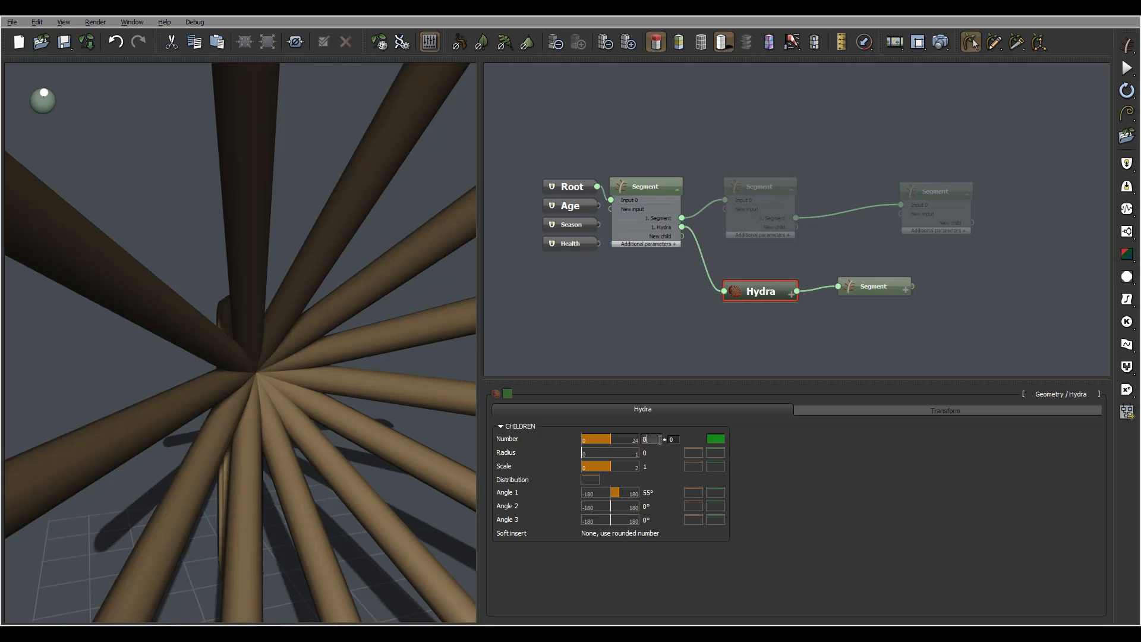
key(Return)
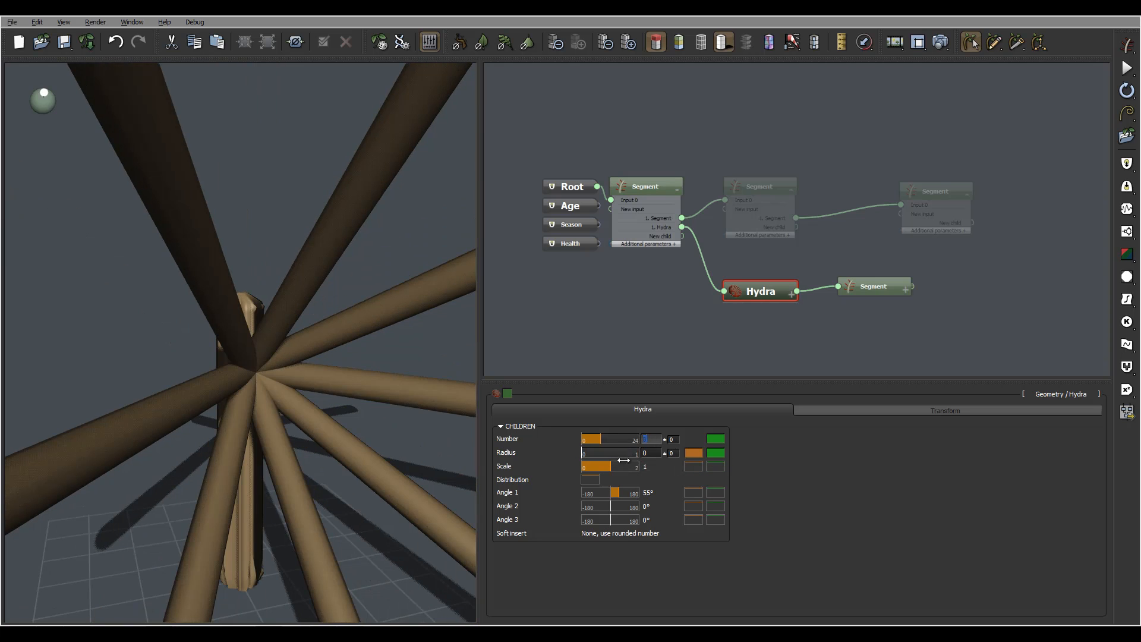
drag(616, 469, 594, 469)
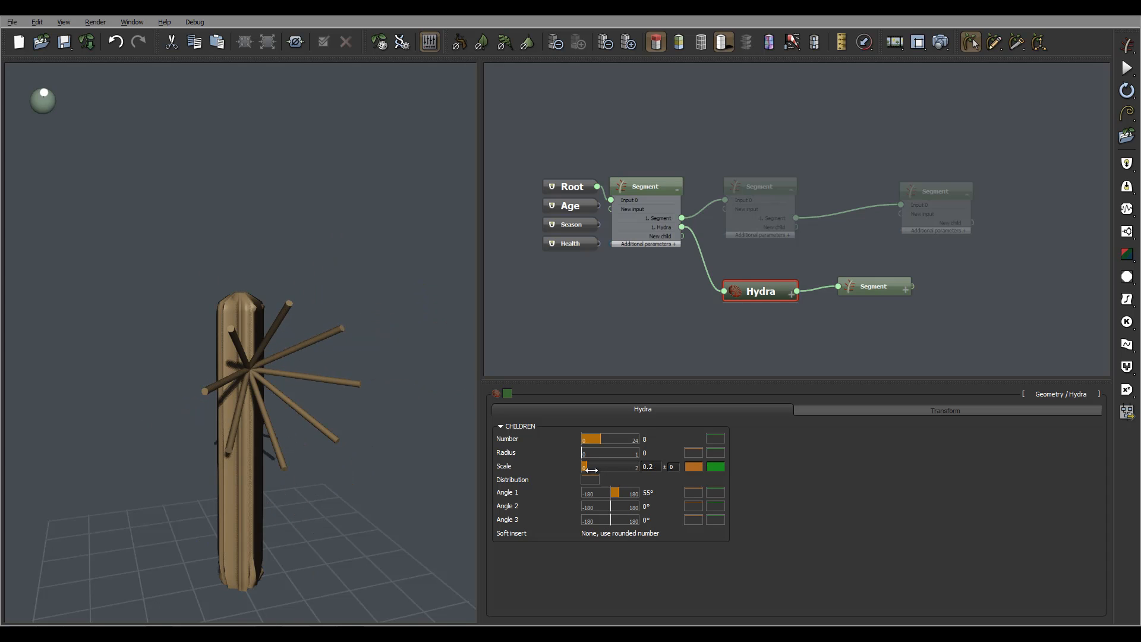
drag(592, 470, 590, 469)
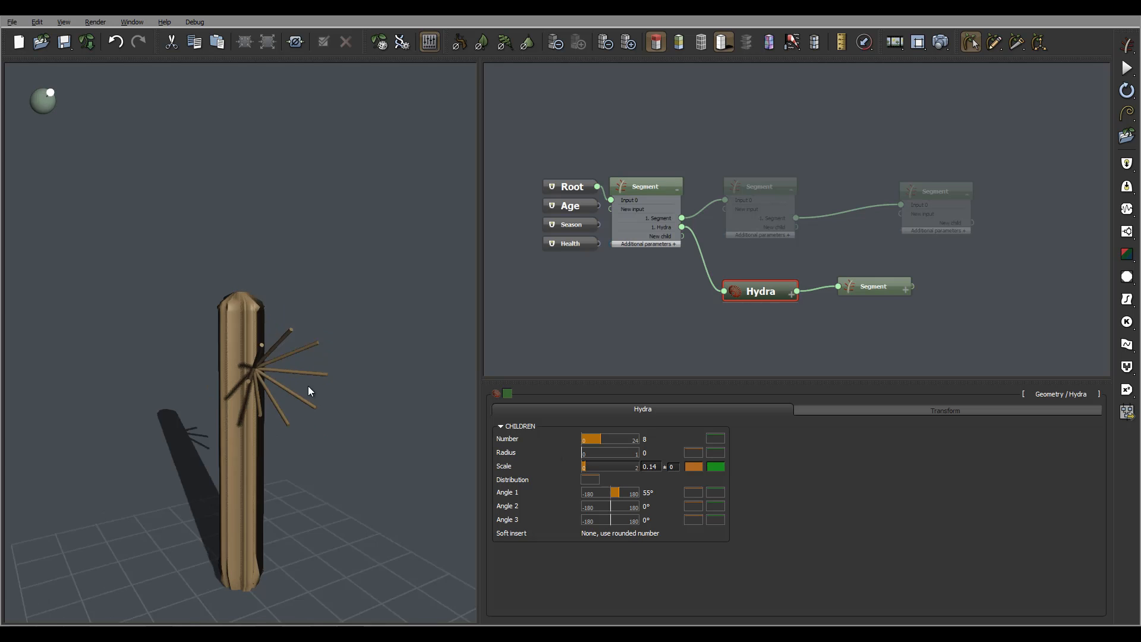
scroll(300, 395, up, 2)
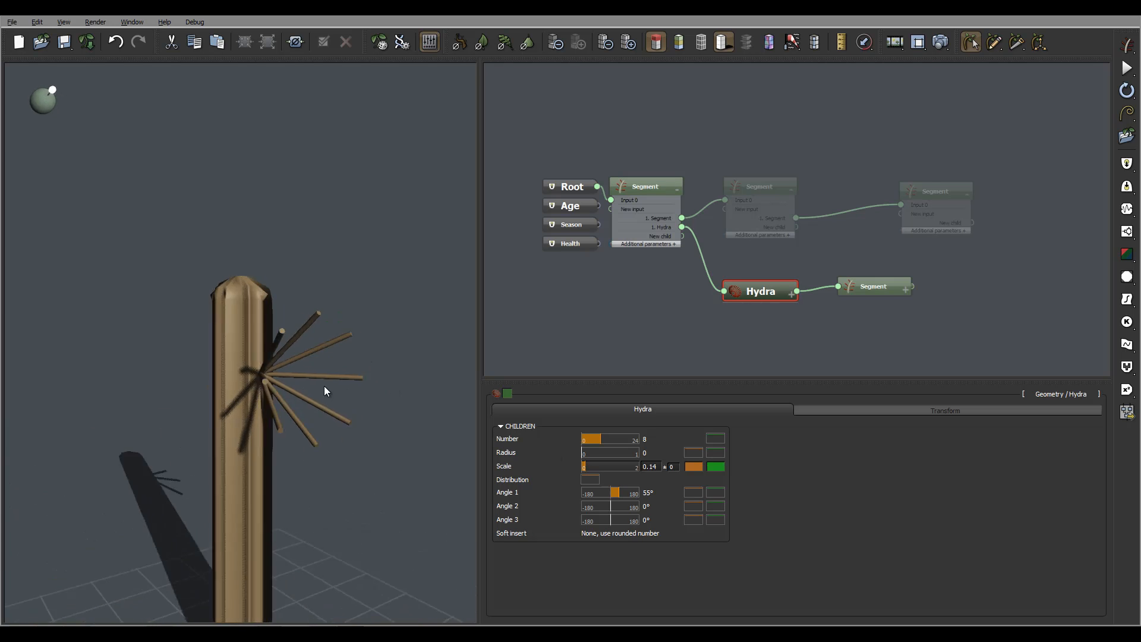
drag(324, 390, 400, 402)
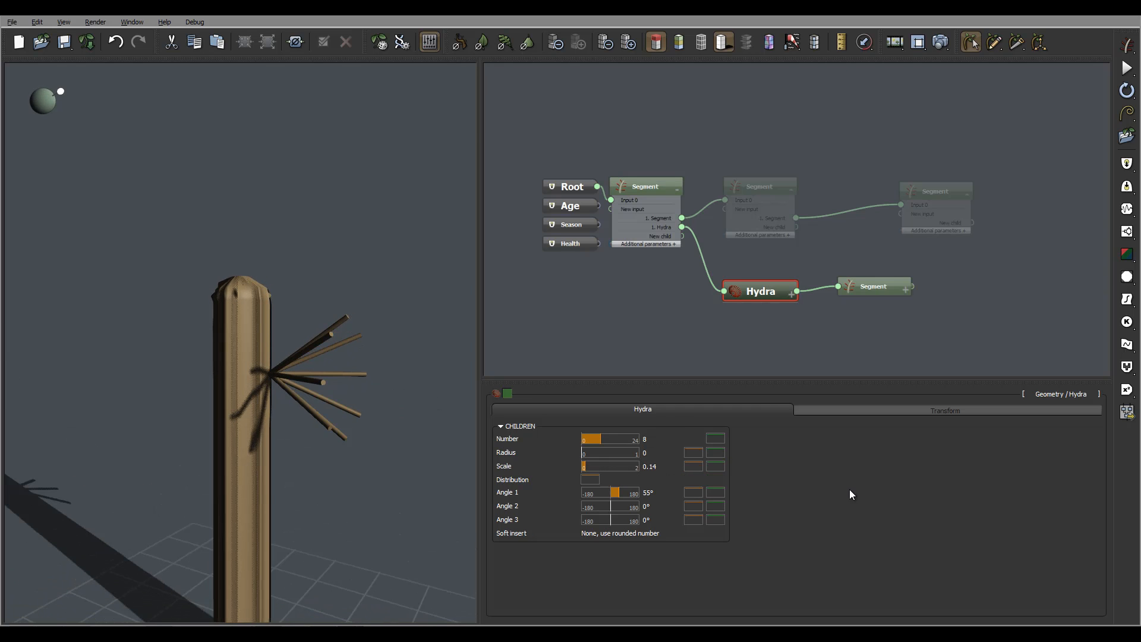
Enable Blades on the Segment node connected as the Hydra's child.
click(877, 286)
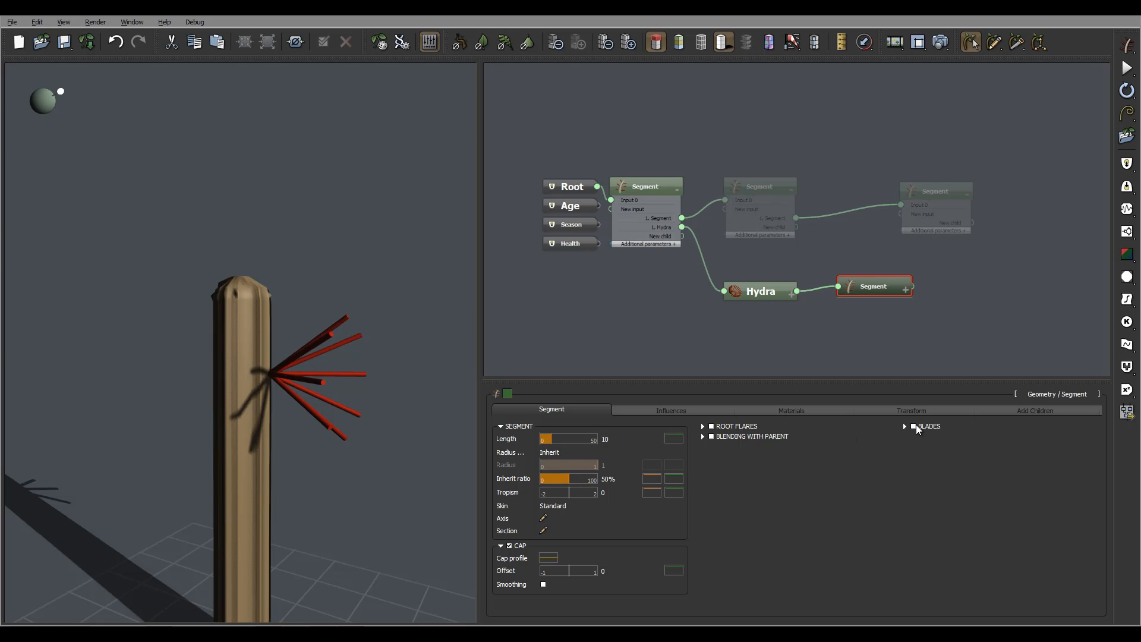
click(914, 427)
drag(381, 362, 321, 381)
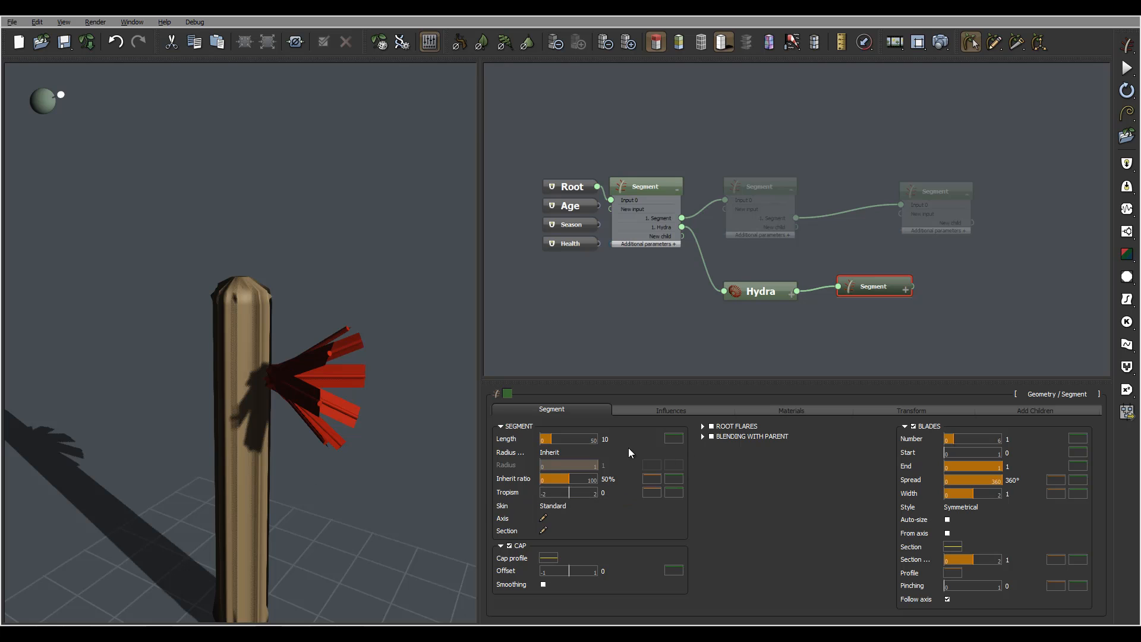
Shorten the Hydra's child Segment to a Length of 6.94 and reduce its Inherit ratio to 26%.
drag(548, 441, 547, 441)
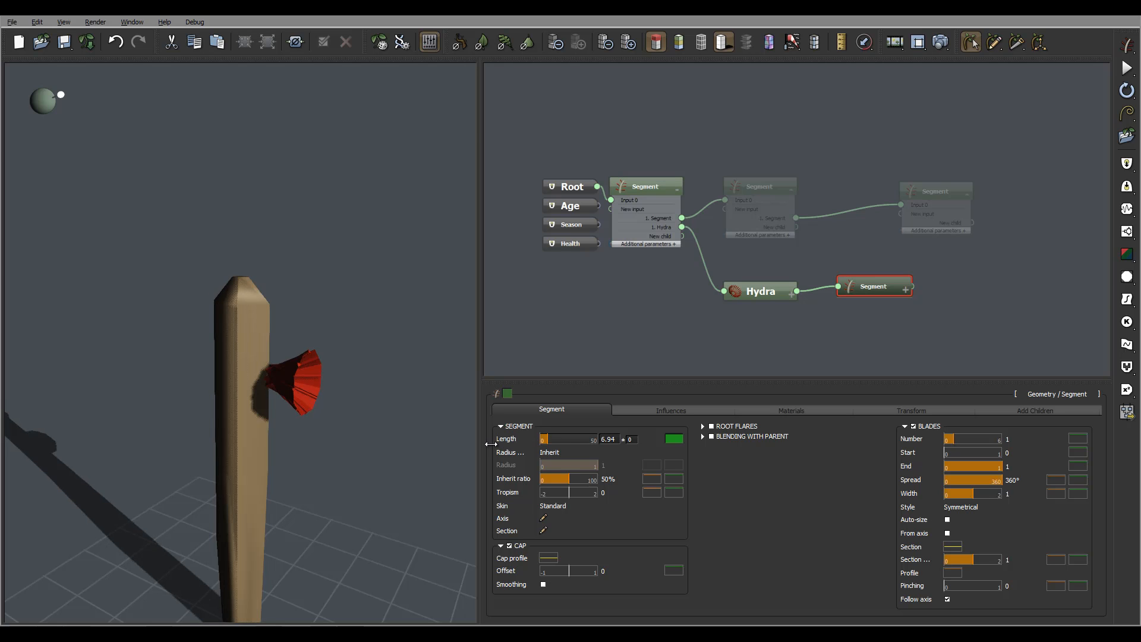
mouse_move(295, 392)
mouse_down()
mouse_move(352, 375)
mouse_move(339, 317)
mouse_move(282, 377)
mouse_move(290, 384)
mouse_up()
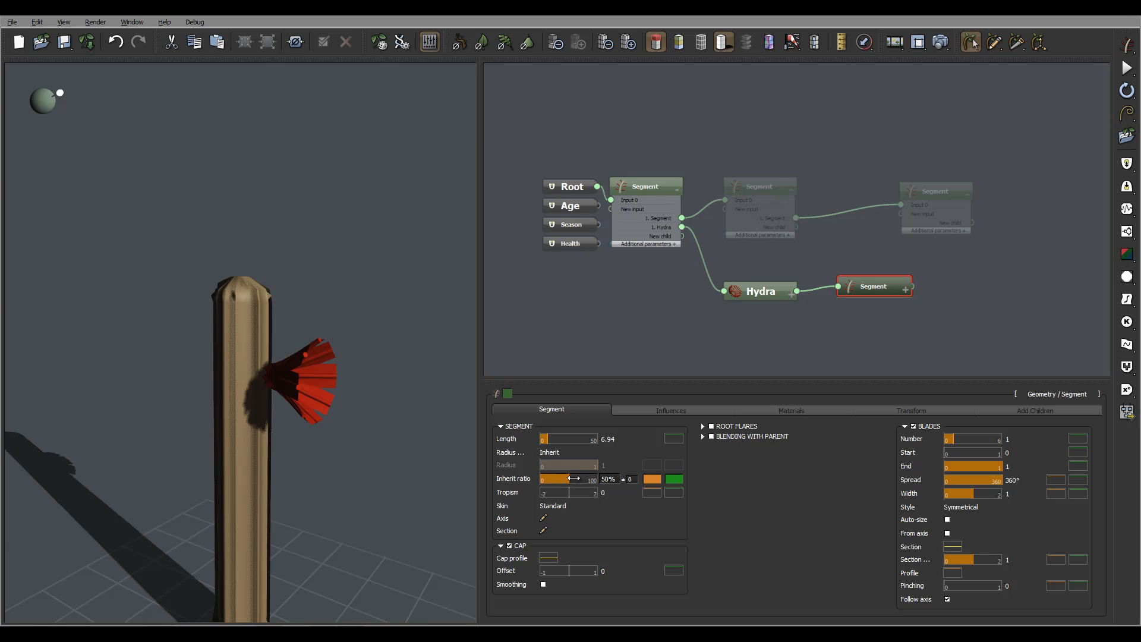
drag(572, 479, 561, 479)
Add keypoints at about (0.10, 1.01) and (0.17, 0.23) to the child Segment's Inherit ratio profile curve.
click(658, 480)
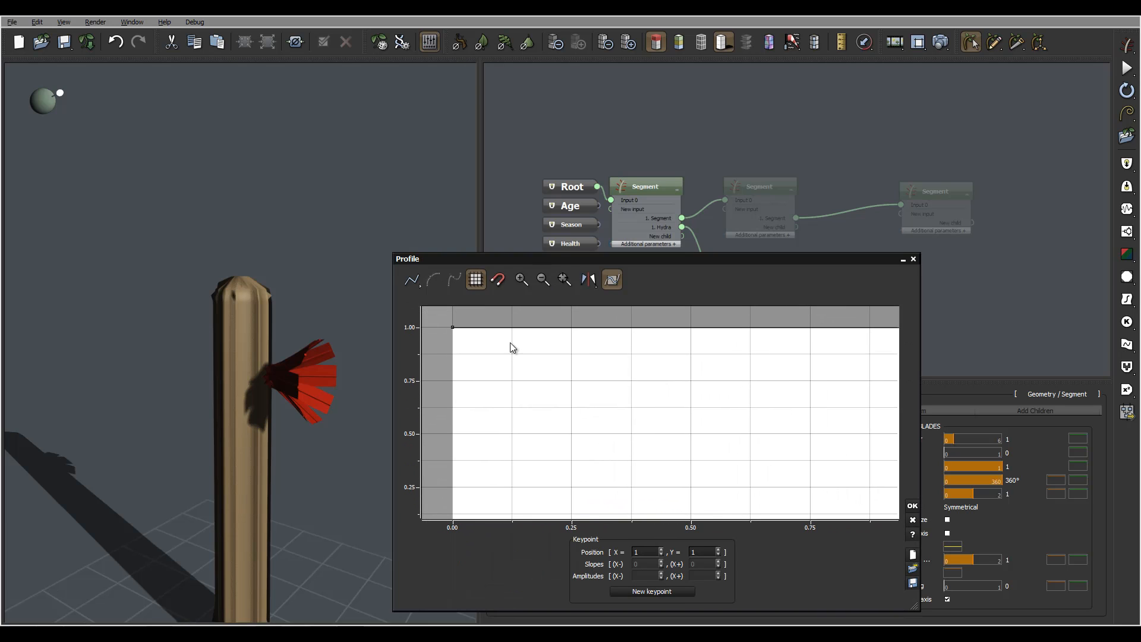
click(502, 326)
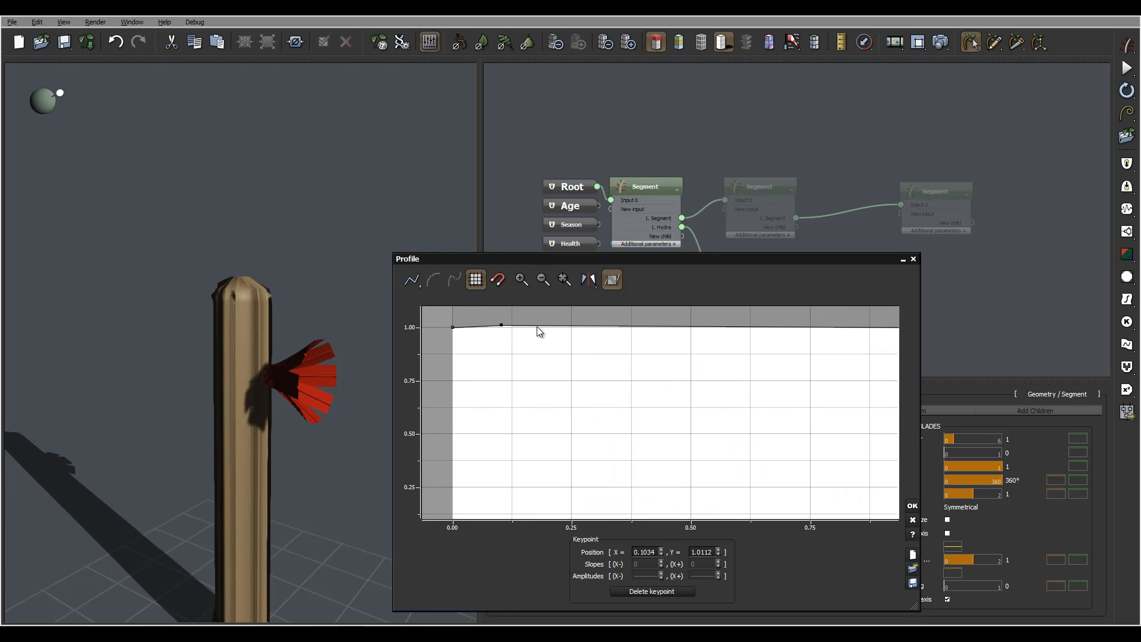
drag(538, 327, 535, 492)
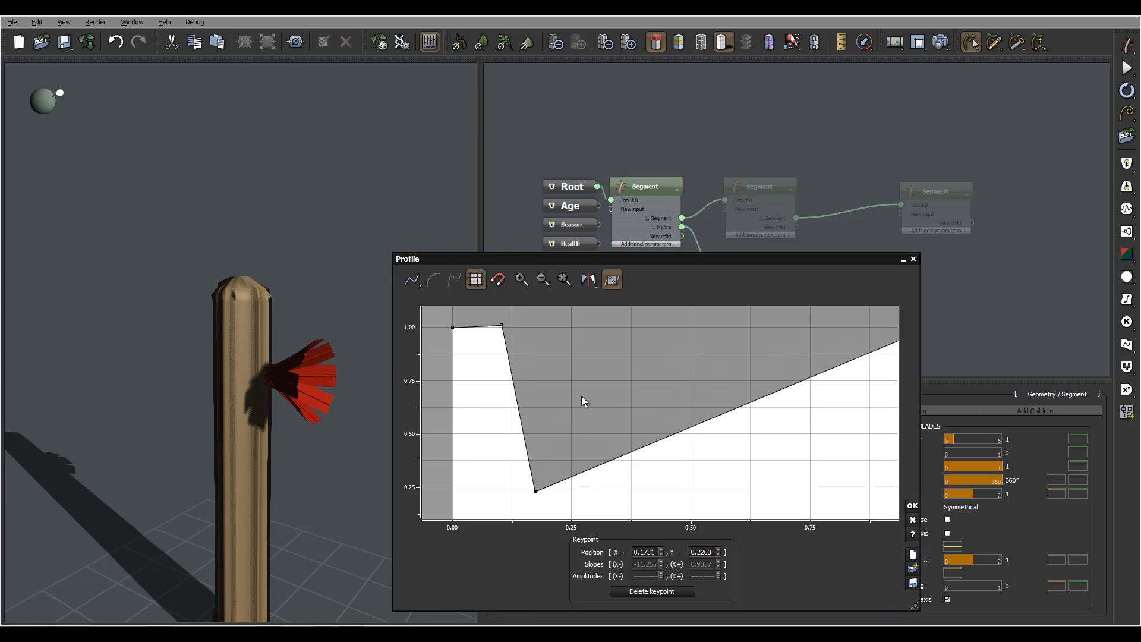
Lower the profile's end keypoint to about Y 0.003, move the inner low keypoint to about (0.15, 0.07), and accept the curve.
middle_drag(688, 485, 555, 466)
middle_drag(766, 343, 749, 365)
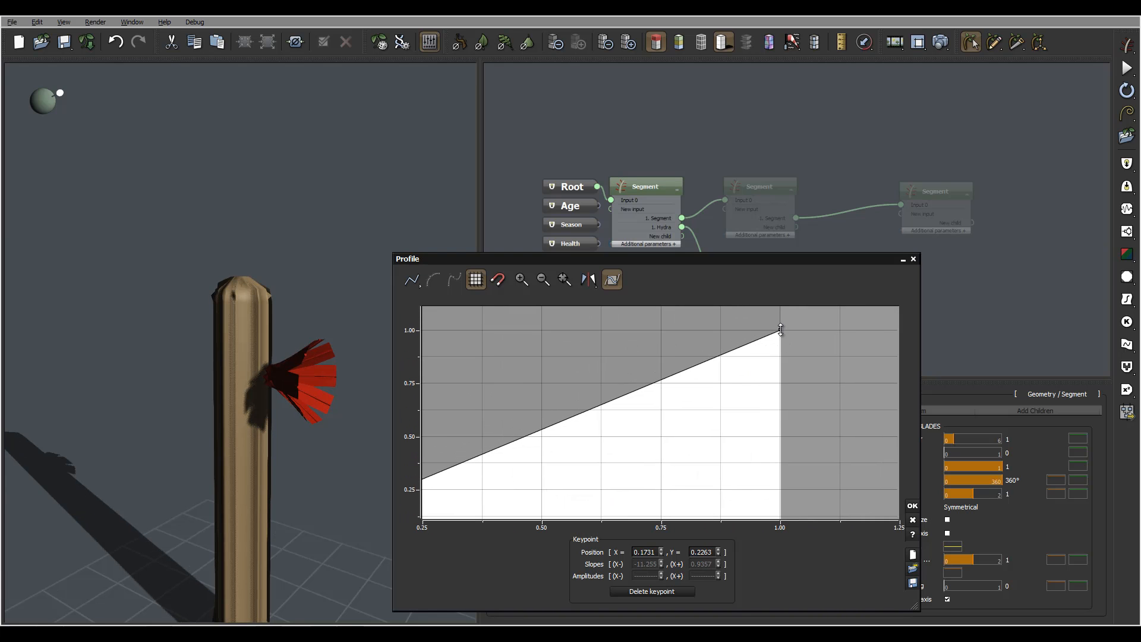
drag(780, 329, 783, 471)
middle_drag(831, 334, 810, 351)
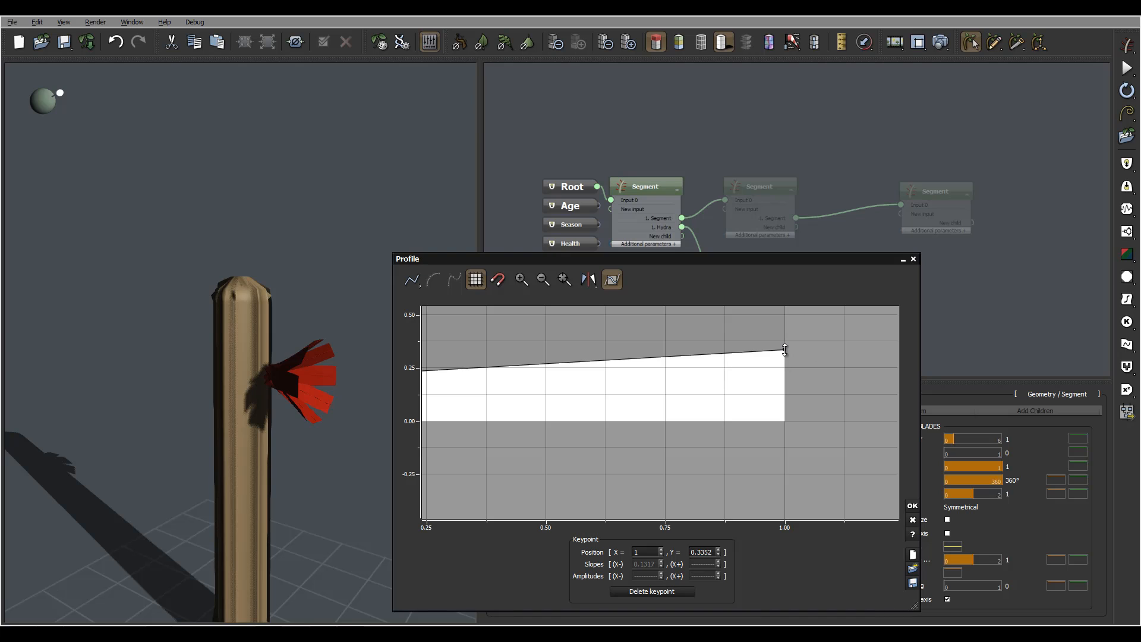
drag(784, 350, 784, 420)
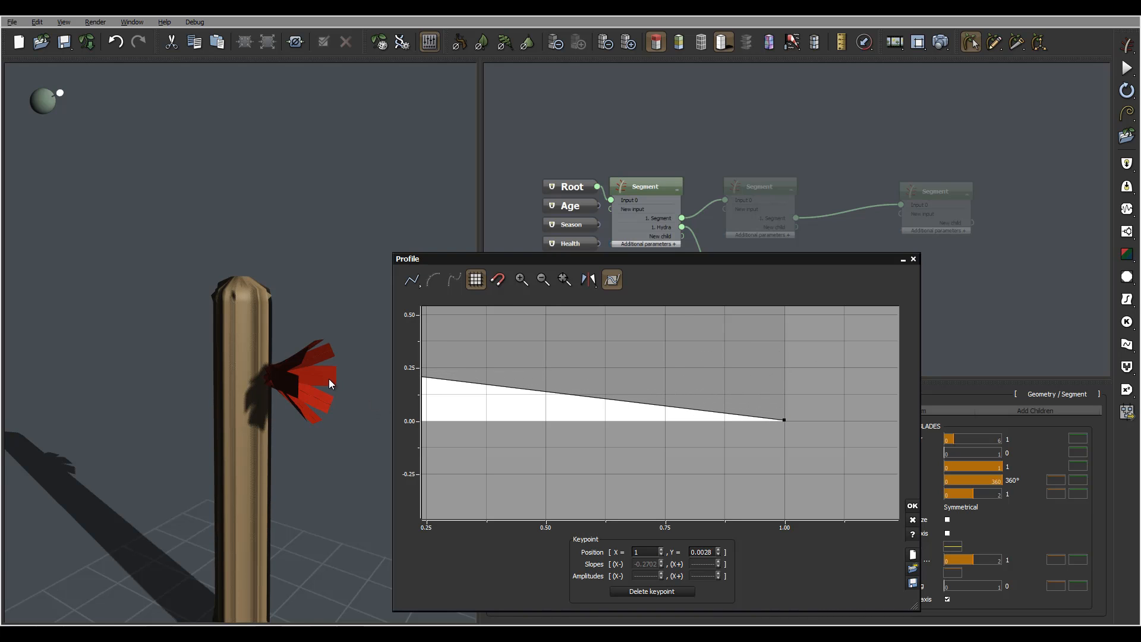
middle_drag(545, 423, 751, 441)
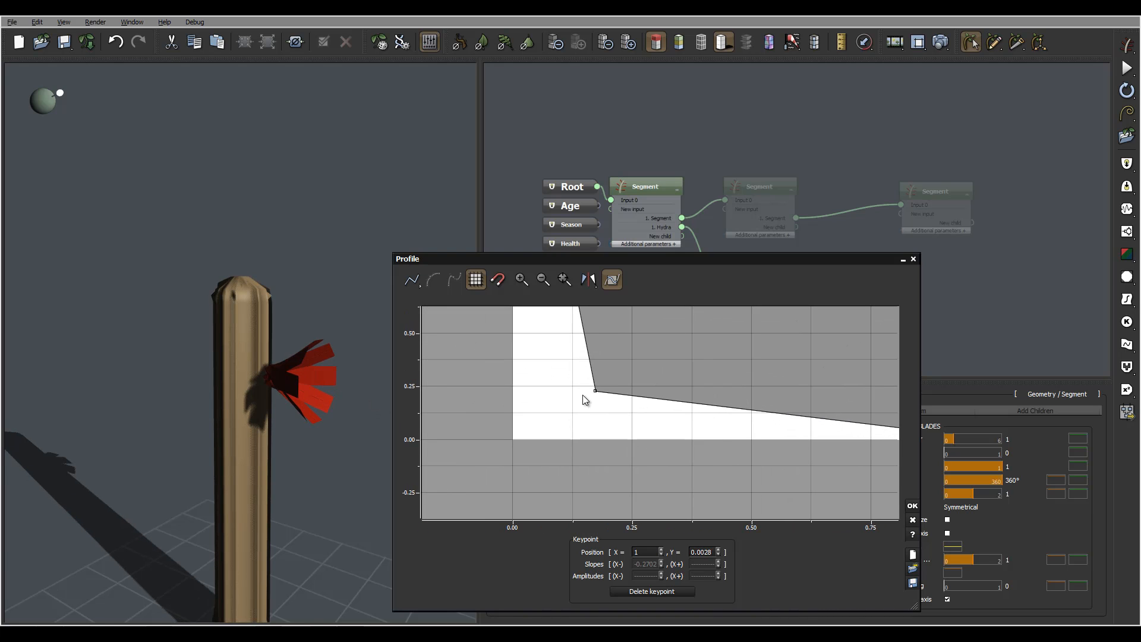
drag(595, 391, 586, 425)
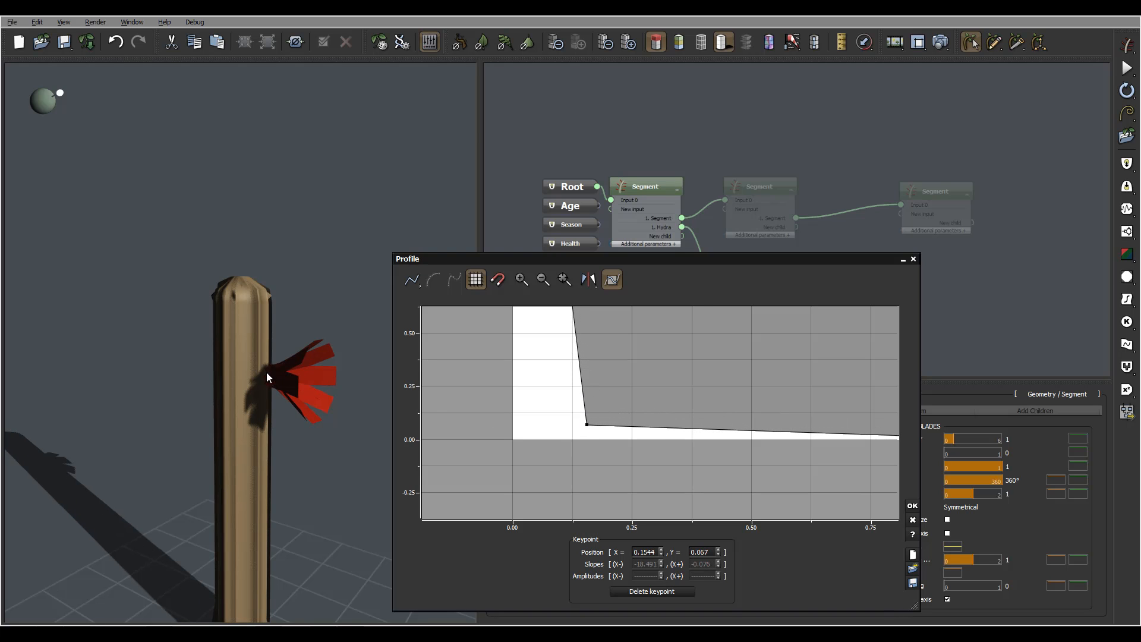
click(912, 506)
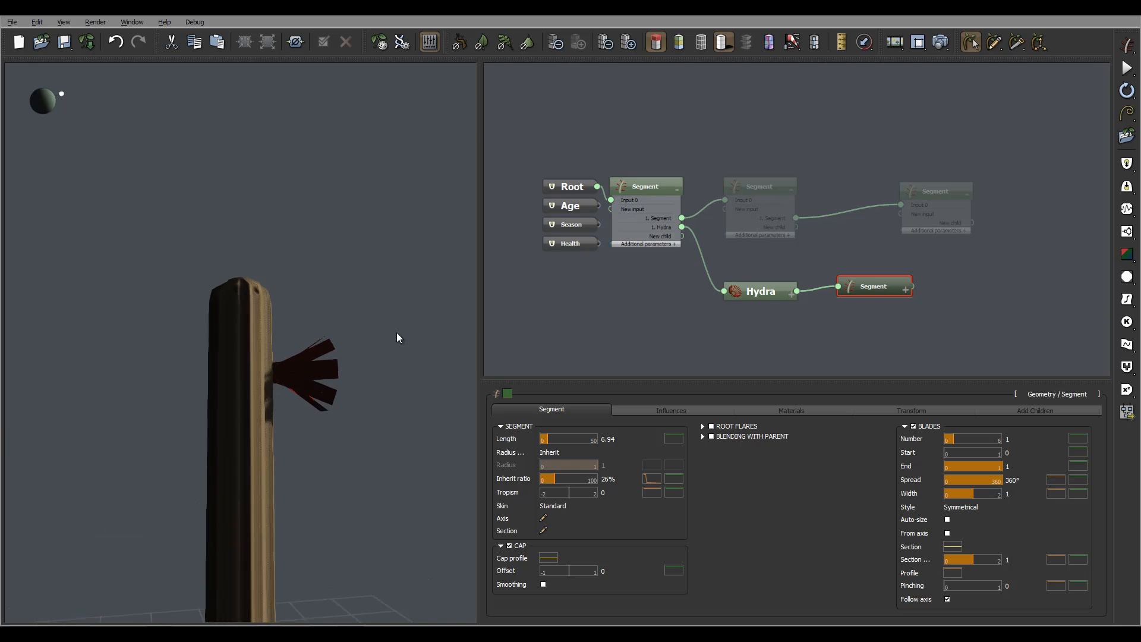
Move the viewport light so that it illuminates the front of the trunk and its blade cluster.
drag(397, 338, 381, 373)
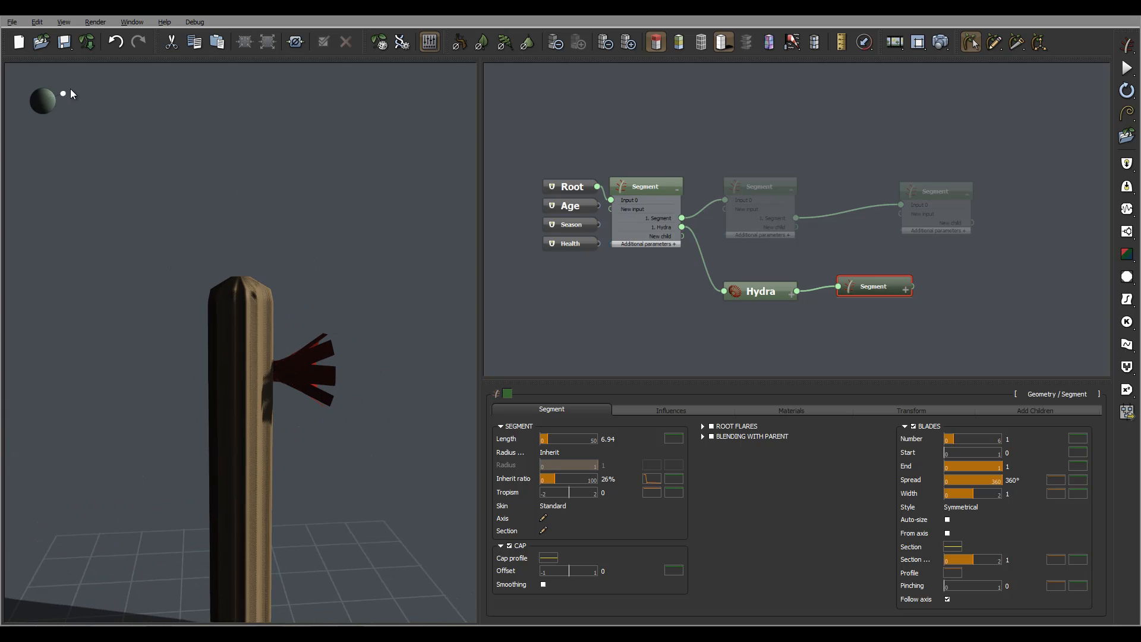
drag(71, 94, 31, 101)
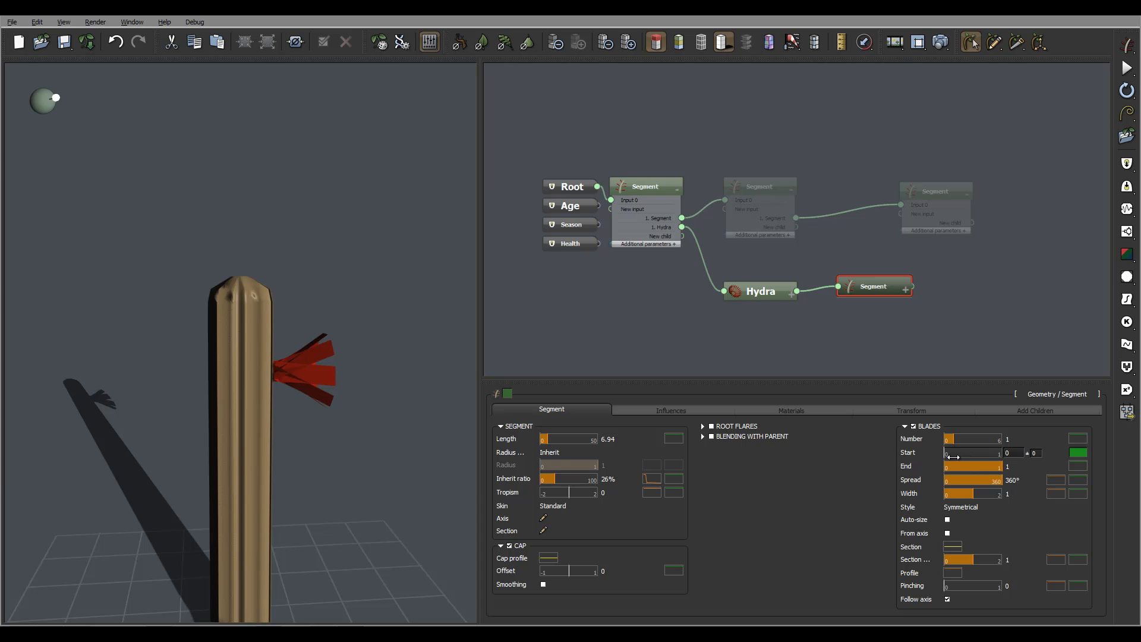
Set the Blades' Start to 0.1 and the child Segment's Inherit ratio to 18%.
drag(951, 455, 955, 453)
drag(553, 478, 546, 477)
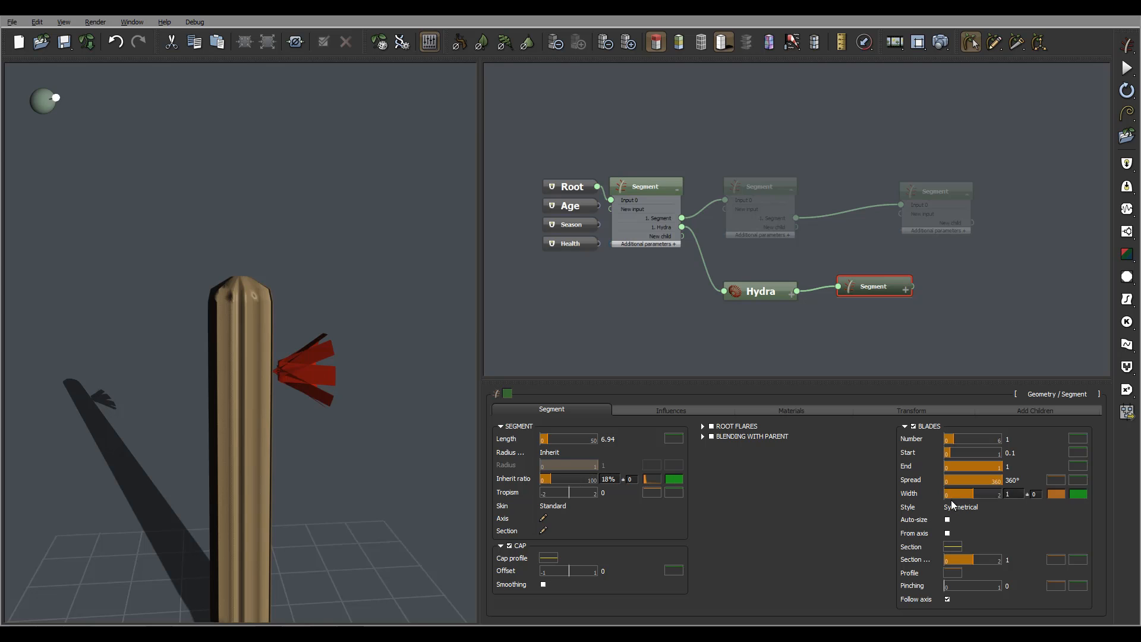
In the Blades' Width profile curve, lower the start keypoint to about Y 0.15 and add an inner keypoint at about (0.19, 0.99).
click(953, 573)
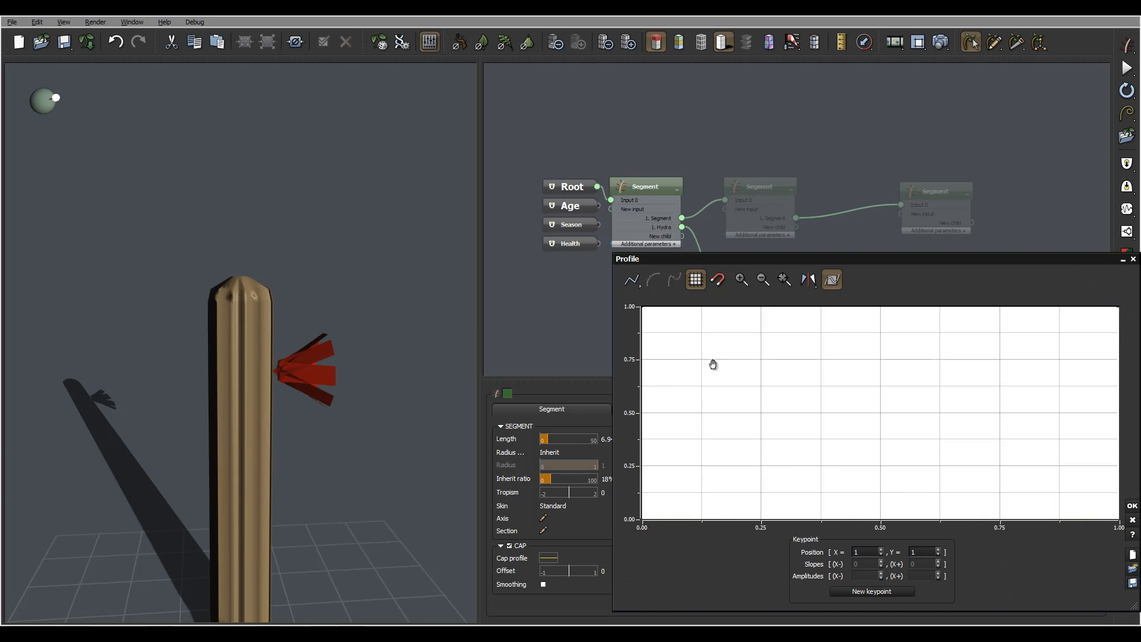
drag(714, 364, 642, 385)
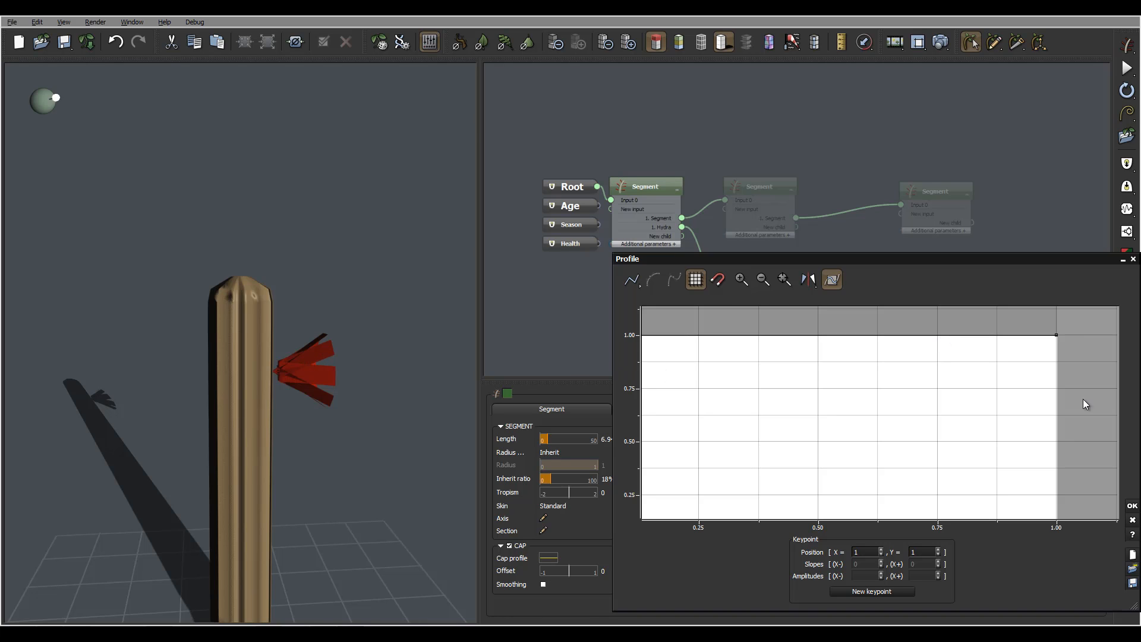
drag(956, 387, 1086, 368)
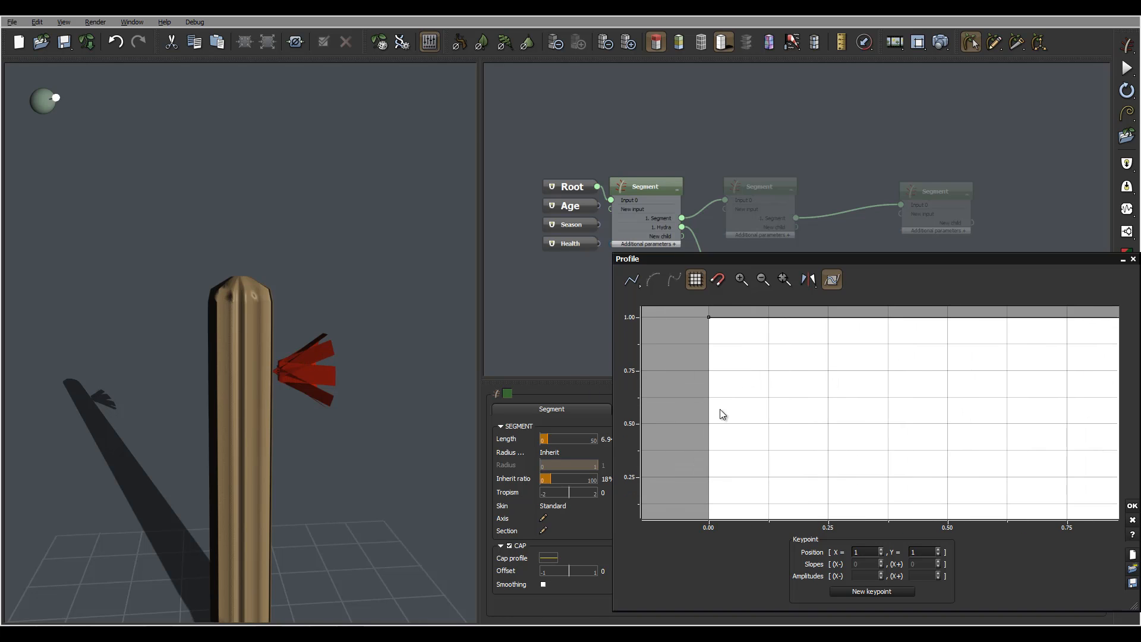
click(771, 318)
drag(709, 318, 687, 426)
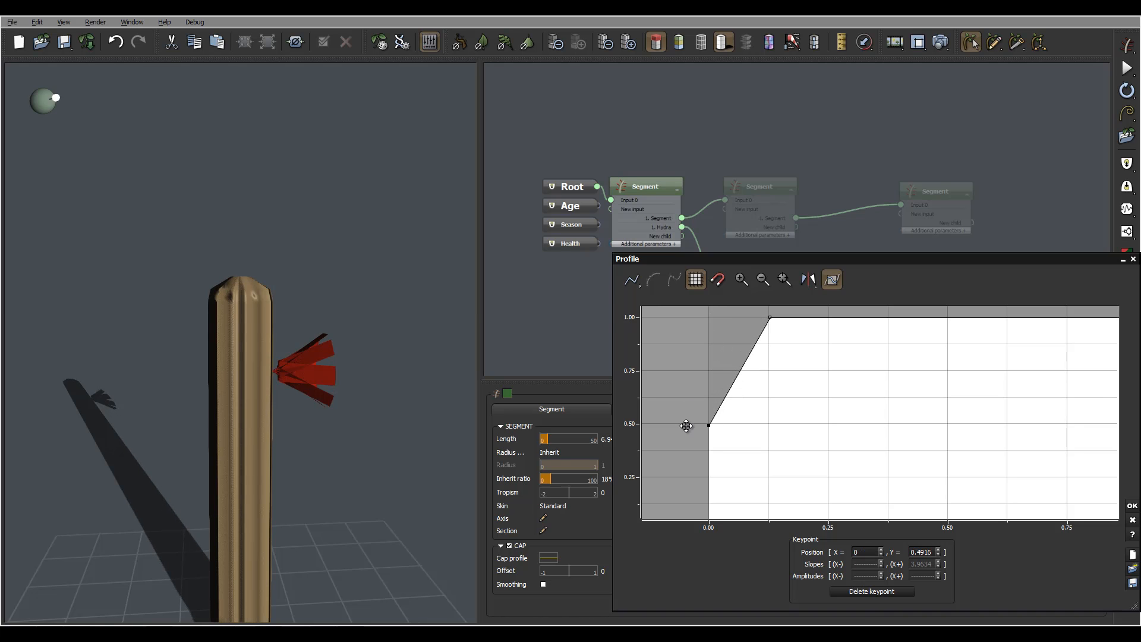
middle_drag(773, 423, 739, 402)
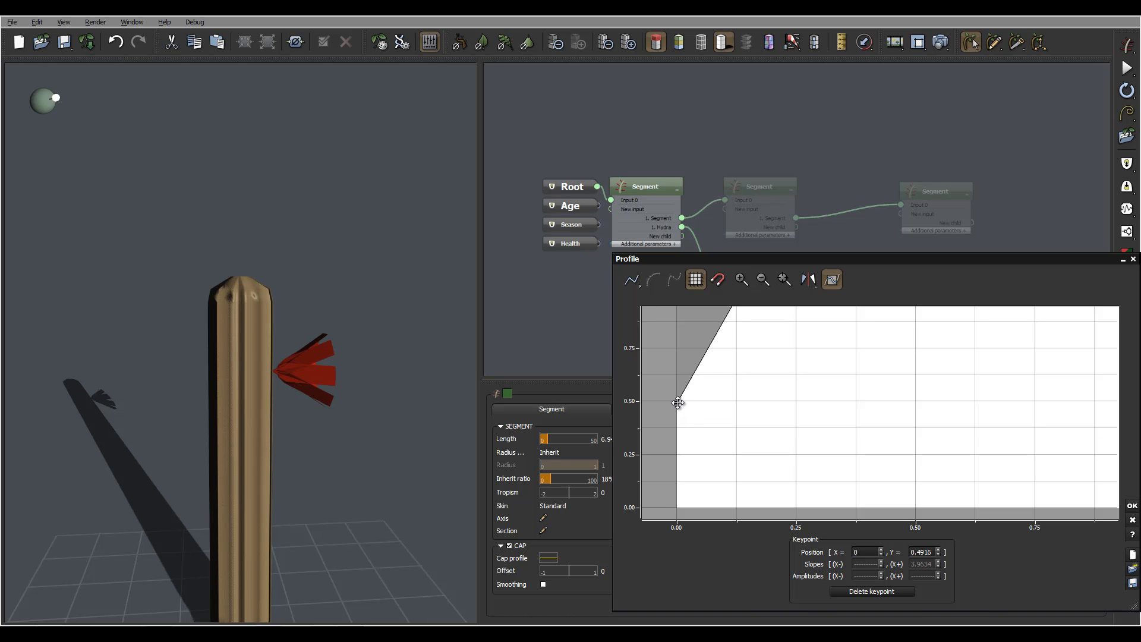
drag(677, 403, 653, 473)
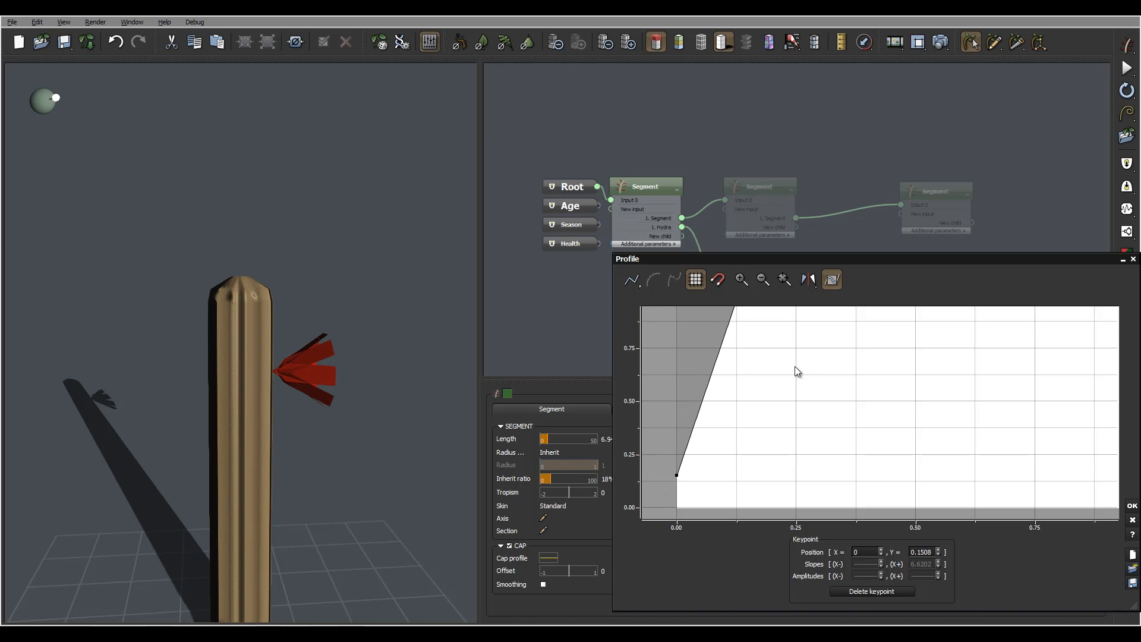
middle_drag(795, 366, 769, 445)
drag(716, 373, 747, 373)
Add a keypoint to the Width profile at about (0.54, 1.00) and lower the end keypoint to about Y 0.15.
drag(988, 428, 783, 402)
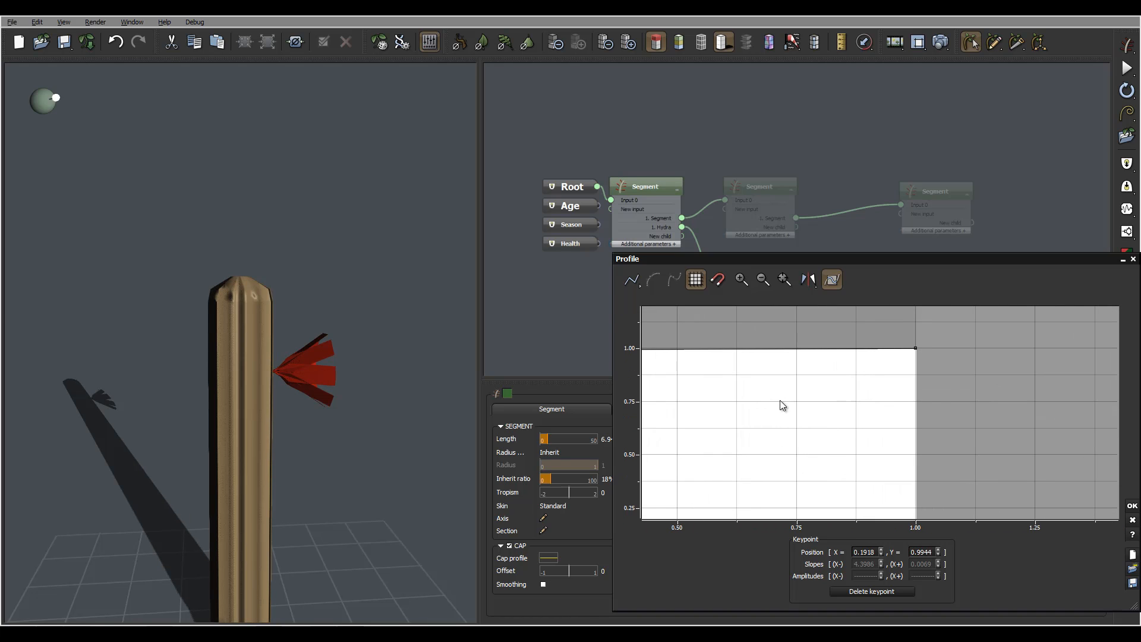
click(781, 348)
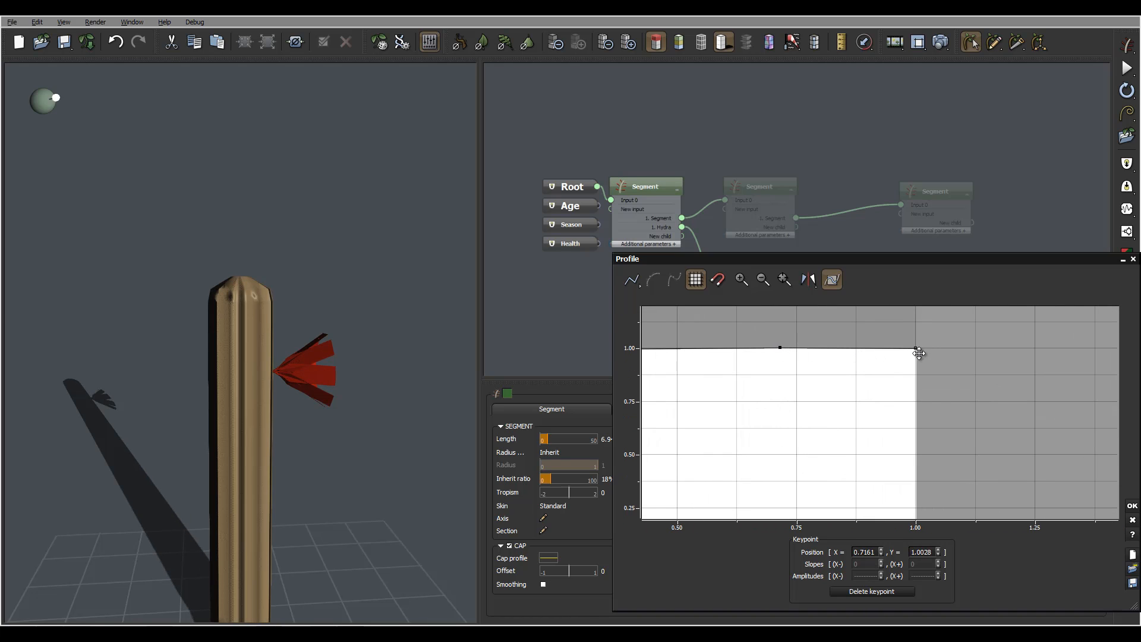
drag(916, 349, 986, 492)
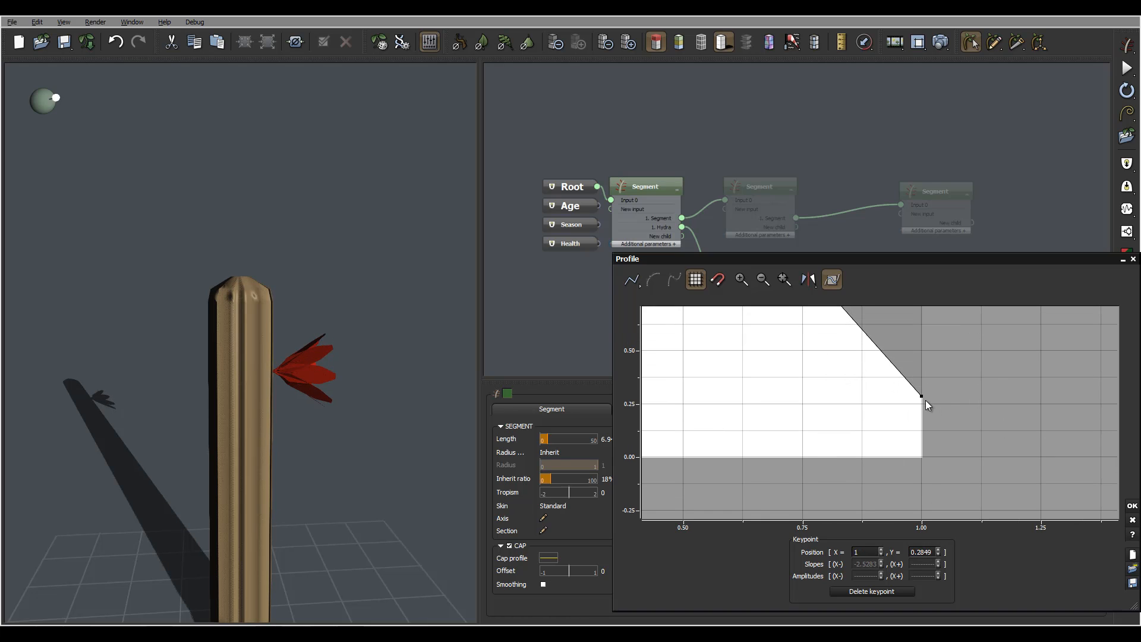
drag(925, 402, 923, 423)
drag(855, 380, 938, 441)
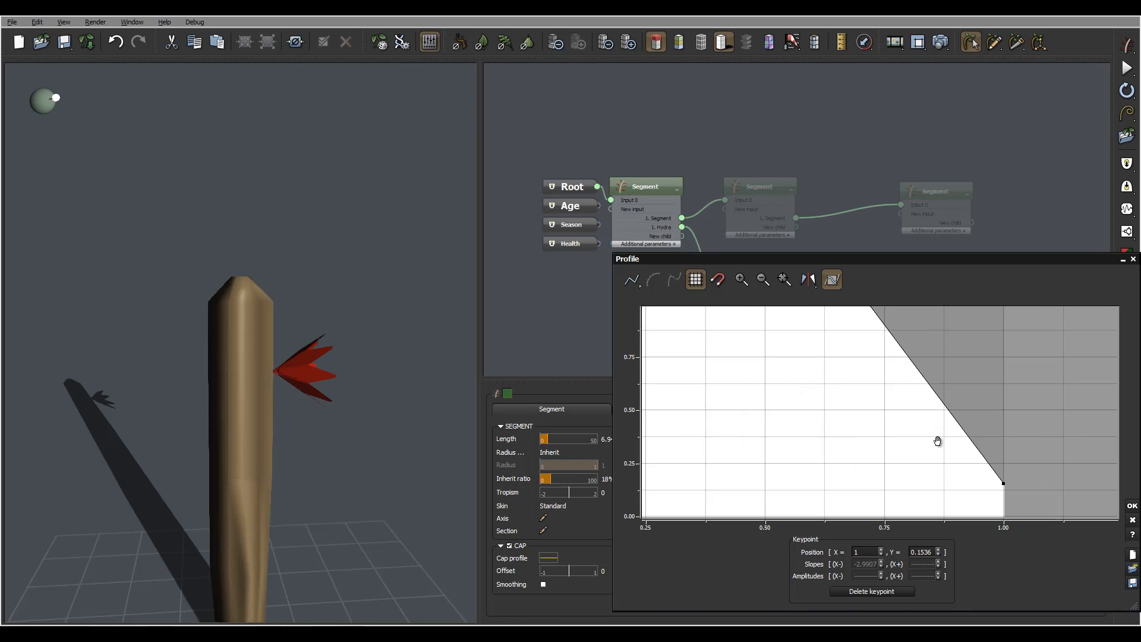
drag(899, 356, 814, 354)
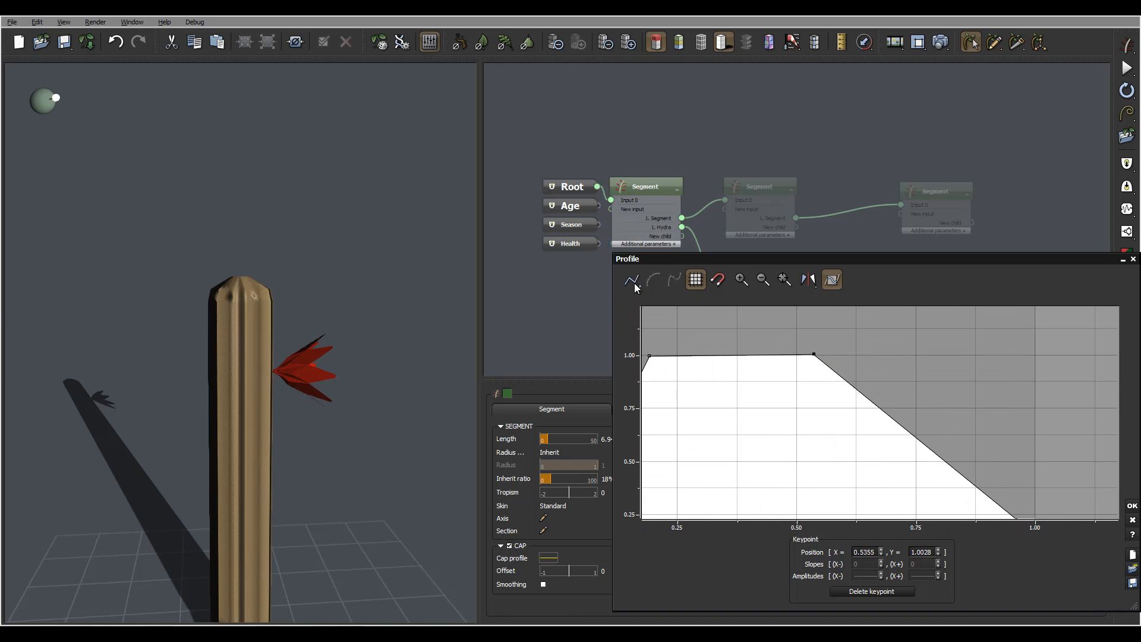
Smooth the Width profile curve at the keypoint near X 0.54 and accept the curve.
click(653, 279)
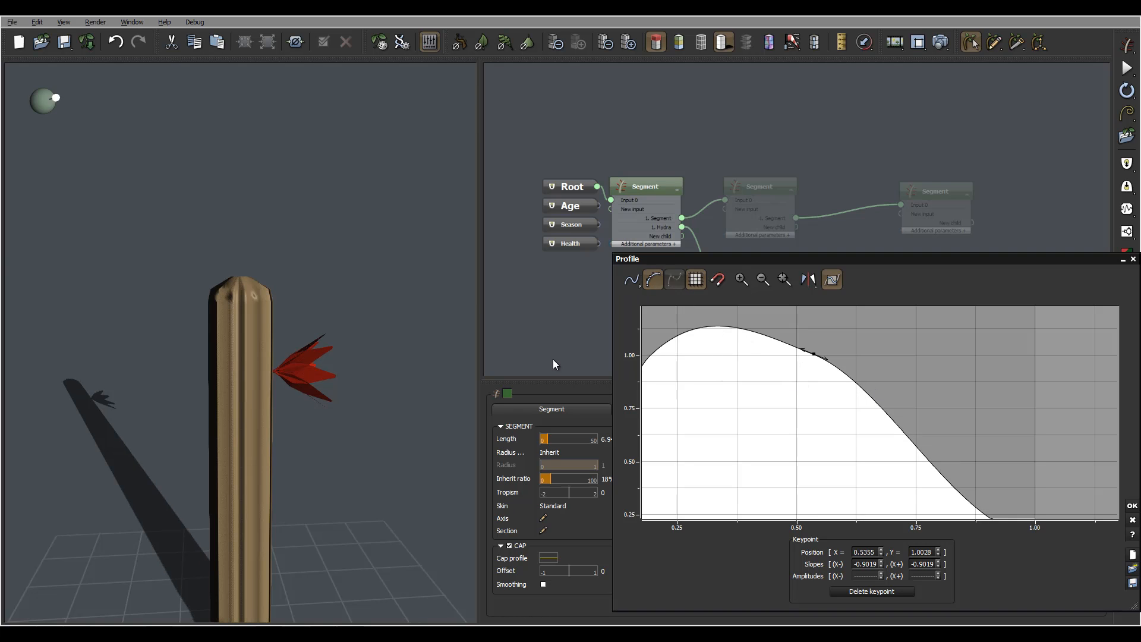
drag(351, 362, 275, 384)
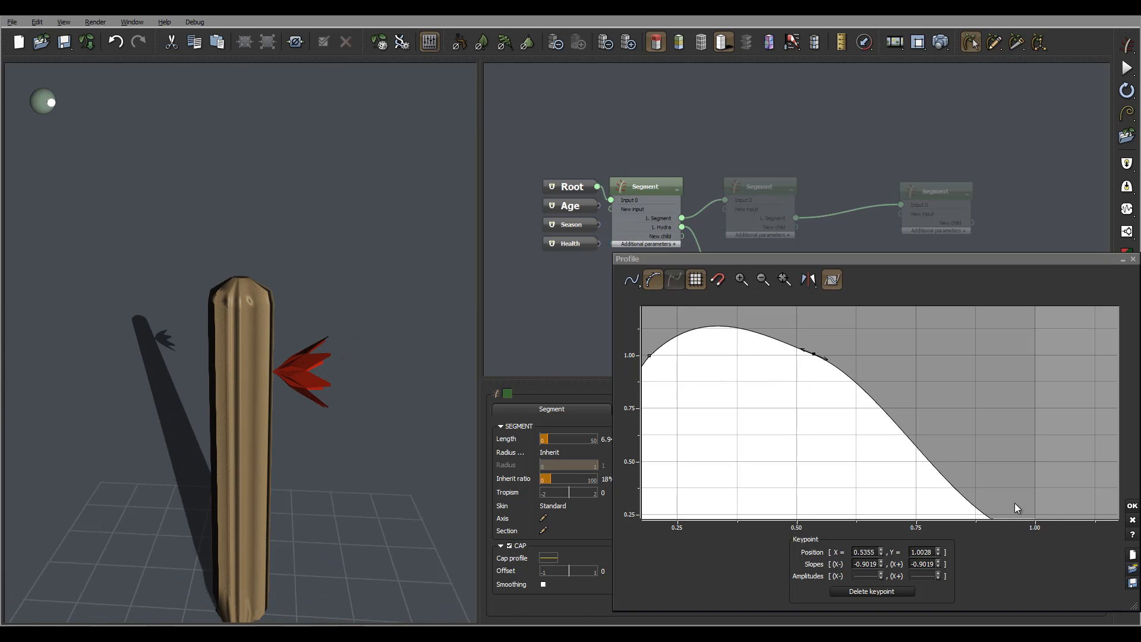
click(1132, 506)
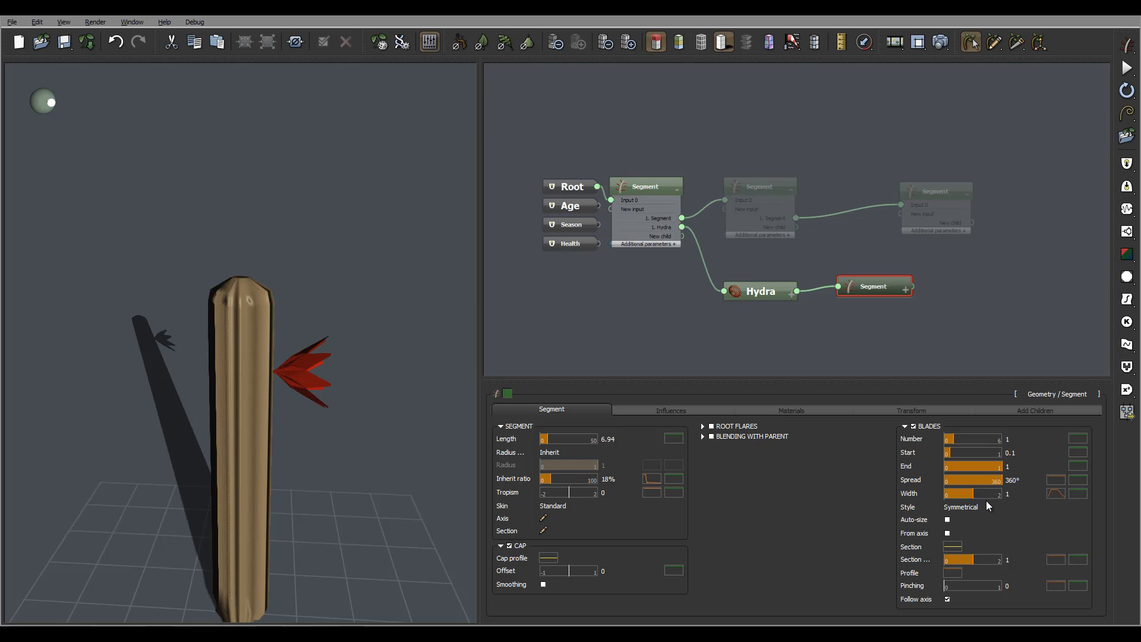
Set the Blades' Width to 0.57 and check the blade cluster from the front.
drag(973, 494, 969, 494)
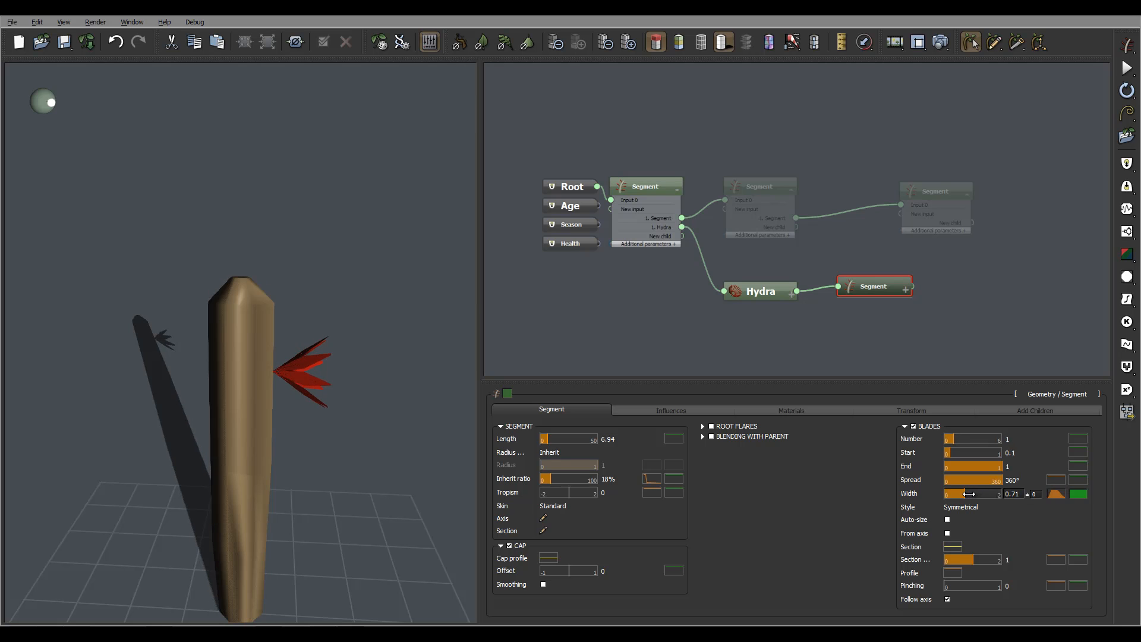
drag(241, 373, 452, 386)
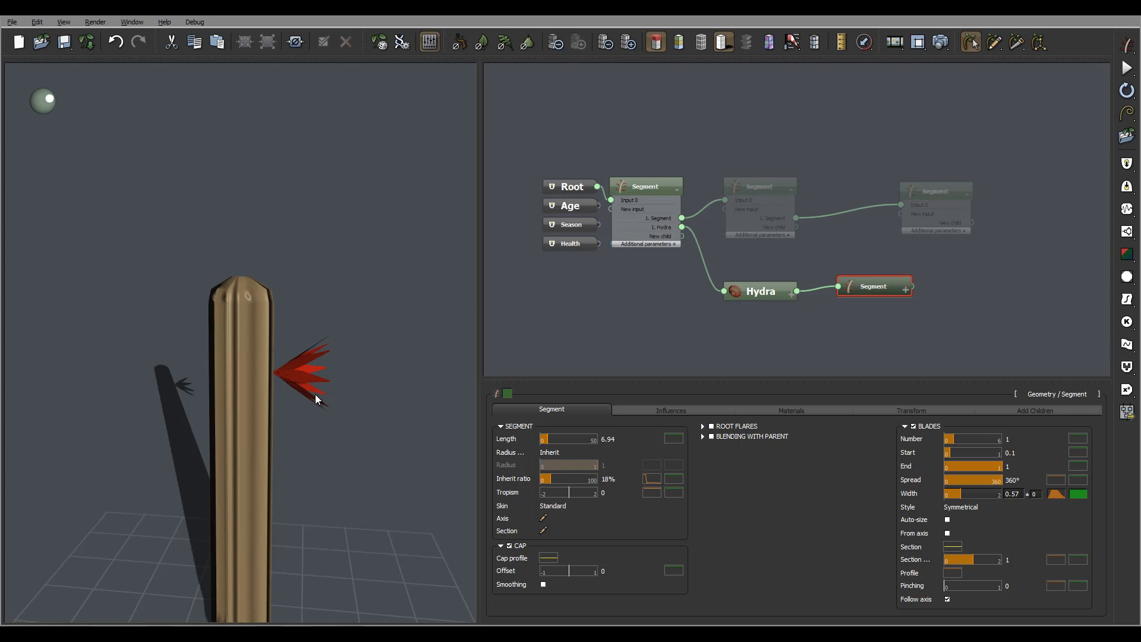
mouse_move(315, 394)
mouse_down()
mouse_move(323, 334)
mouse_move(240, 335)
mouse_move(223, 376)
mouse_move(322, 377)
mouse_move(381, 419)
mouse_move(373, 397)
mouse_move(353, 394)
mouse_move(354, 415)
mouse_move(312, 392)
mouse_up()
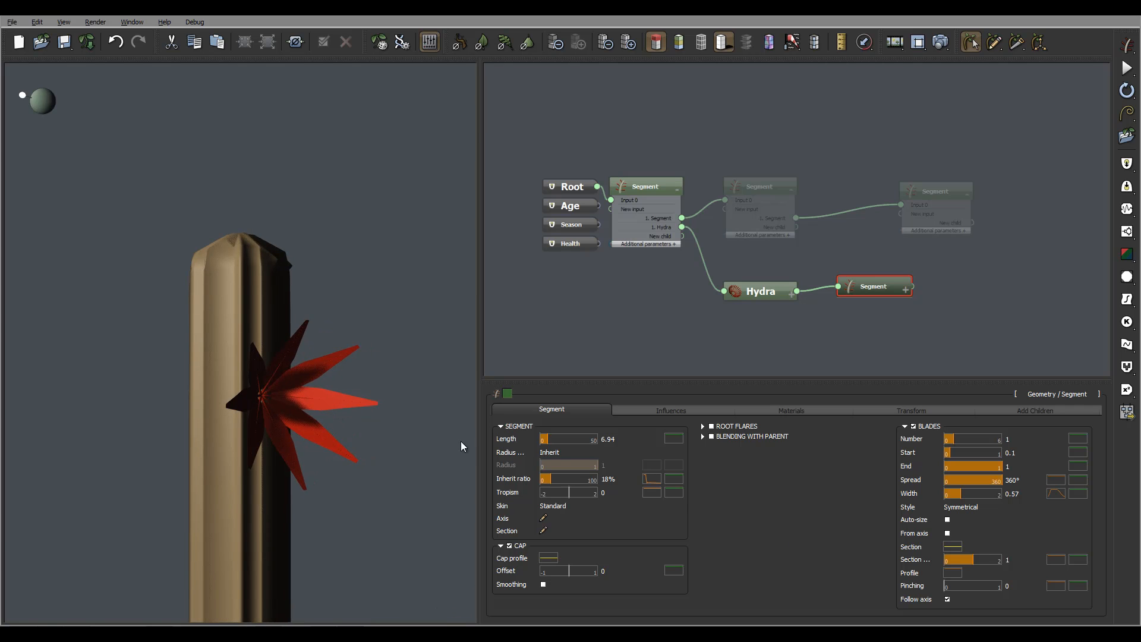
Lower the end keypoint of the Blades' Section curve to about Y -0.17, check the blades' shape, and accept the curve.
click(952, 548)
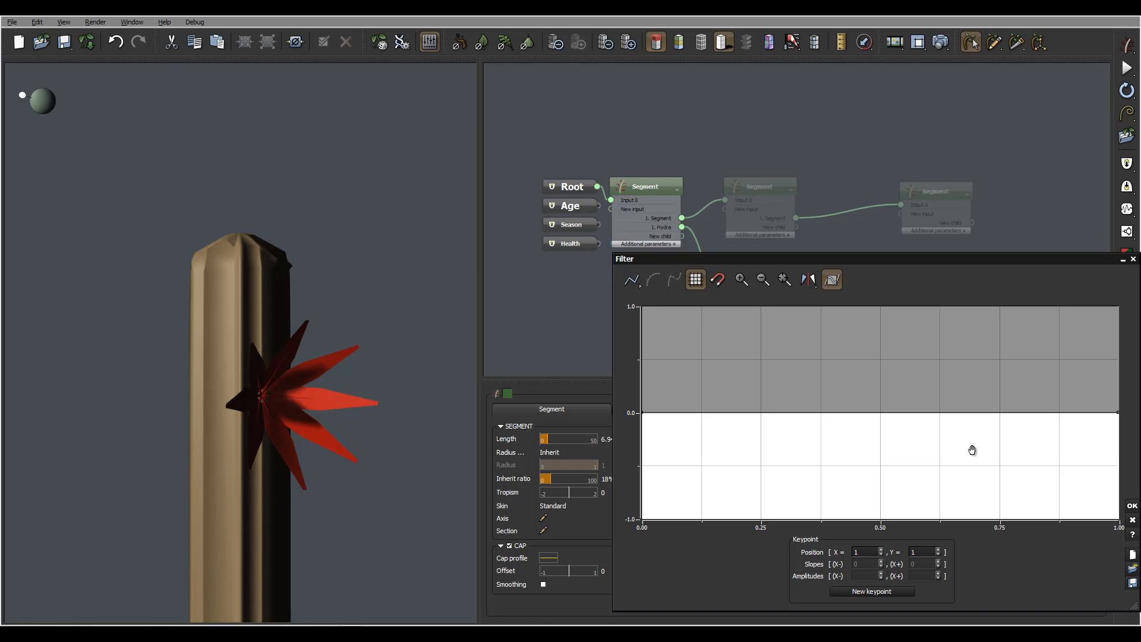
drag(971, 450, 846, 423)
click(994, 385)
drag(994, 385, 994, 404)
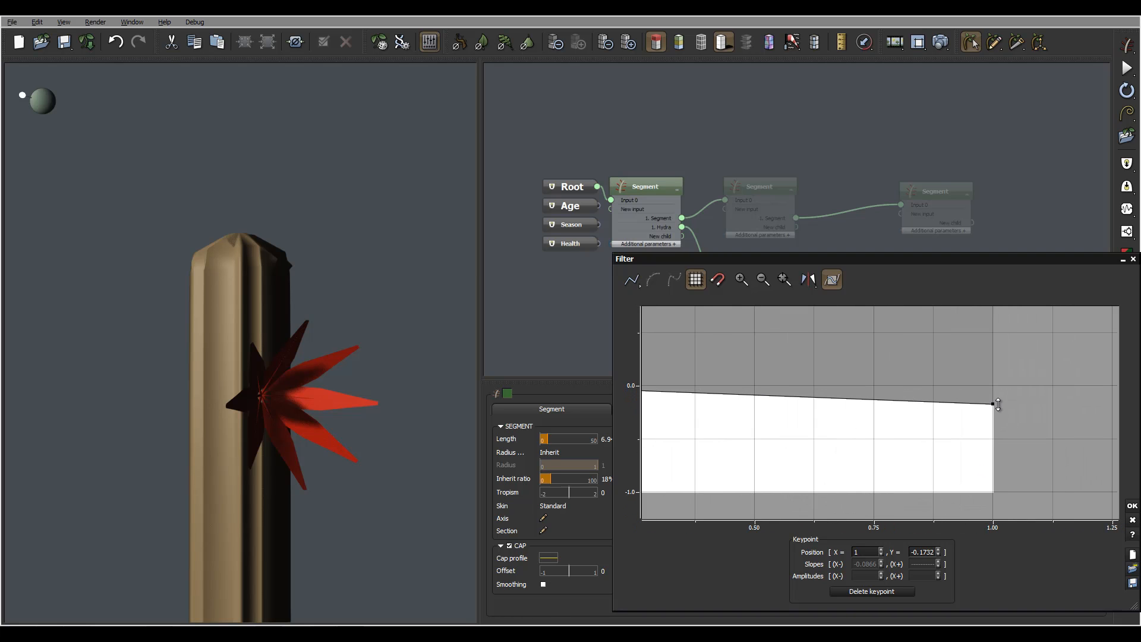
drag(400, 412, 363, 438)
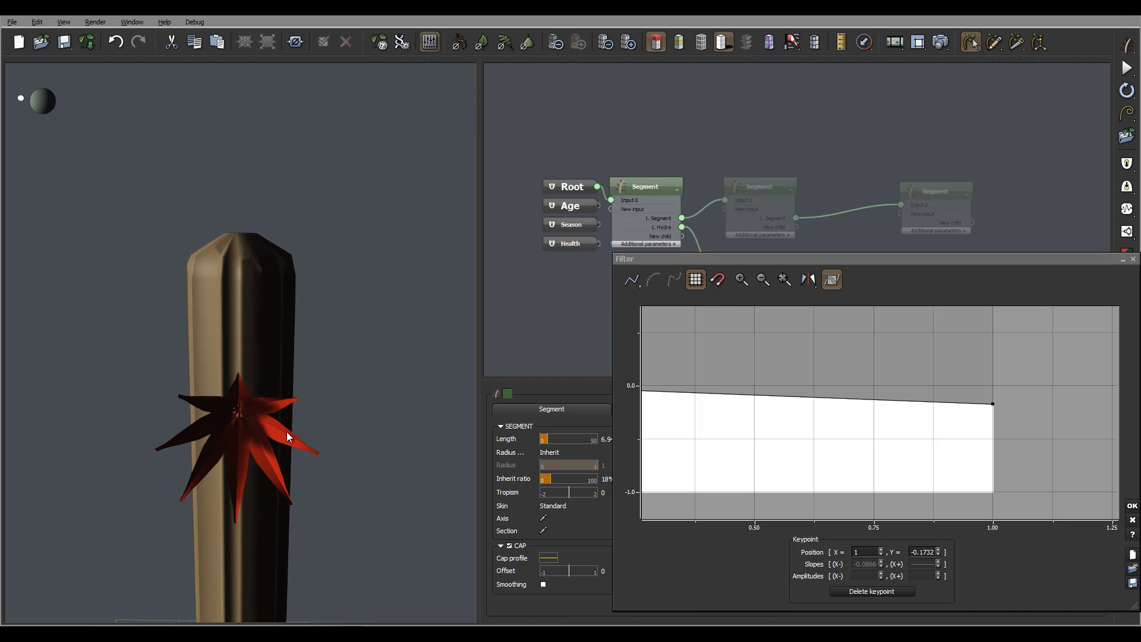
drag(287, 433, 452, 423)
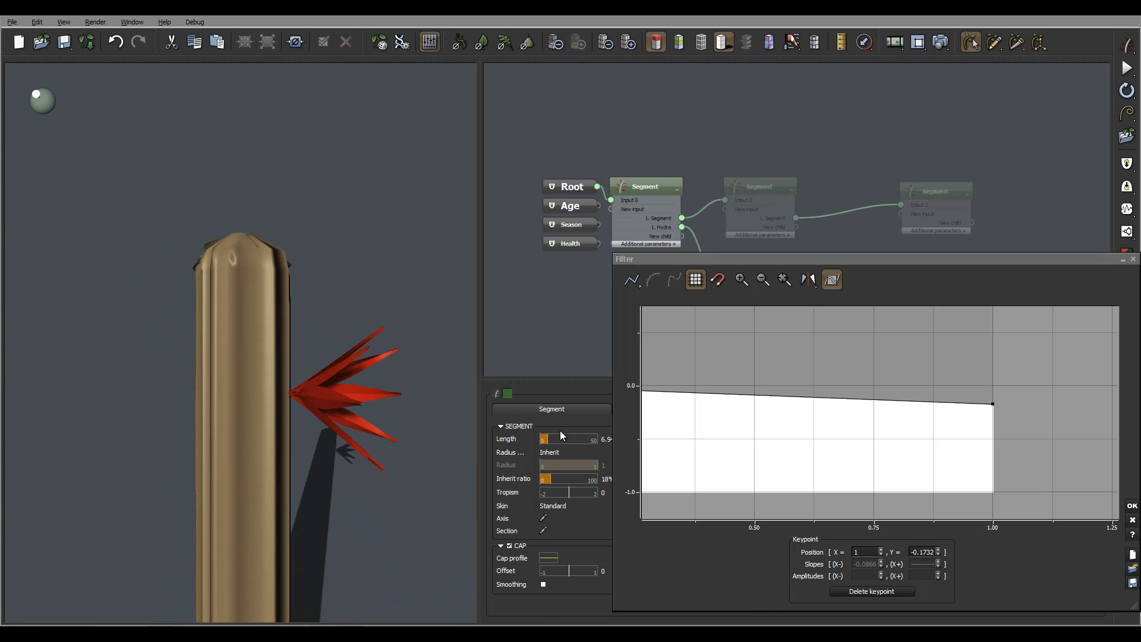
click(1133, 506)
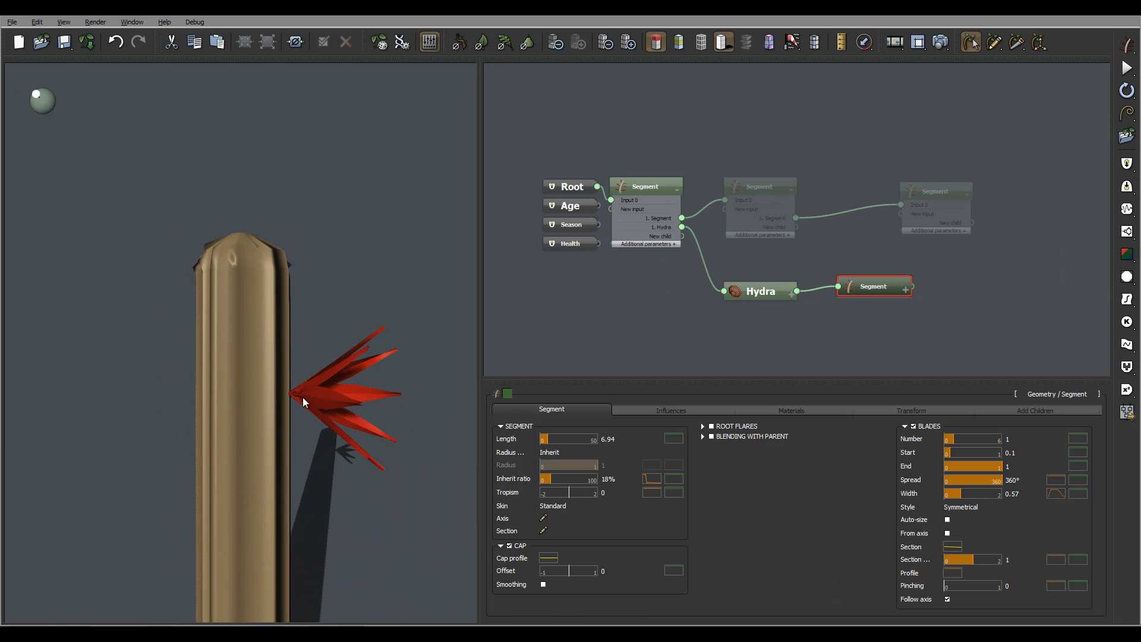
Set the child Segment's Length to 5.92 and the Hydra's Scale to 0.06.
drag(302, 397, 259, 432)
scroll(288, 399, down, 4)
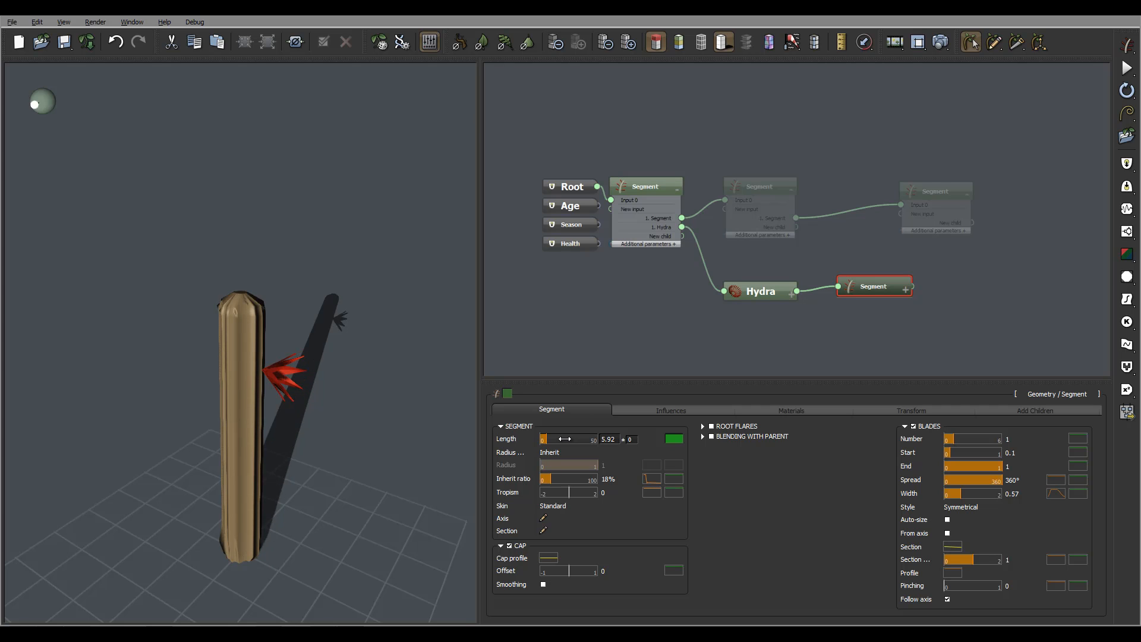
click(769, 290)
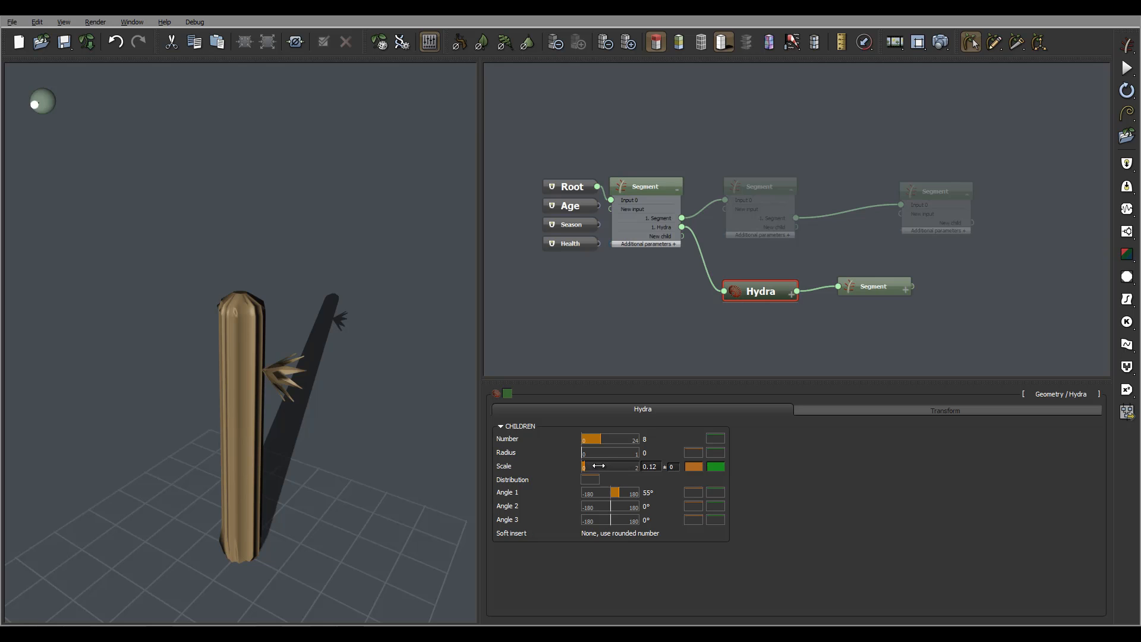
drag(238, 381, 275, 398)
mouse_move(342, 357)
mouse_down()
mouse_move(248, 378)
mouse_move(333, 356)
mouse_up()
Open the segment body material of the Hydra's child Segment for advanced editing.
middle_drag(908, 331, 847, 220)
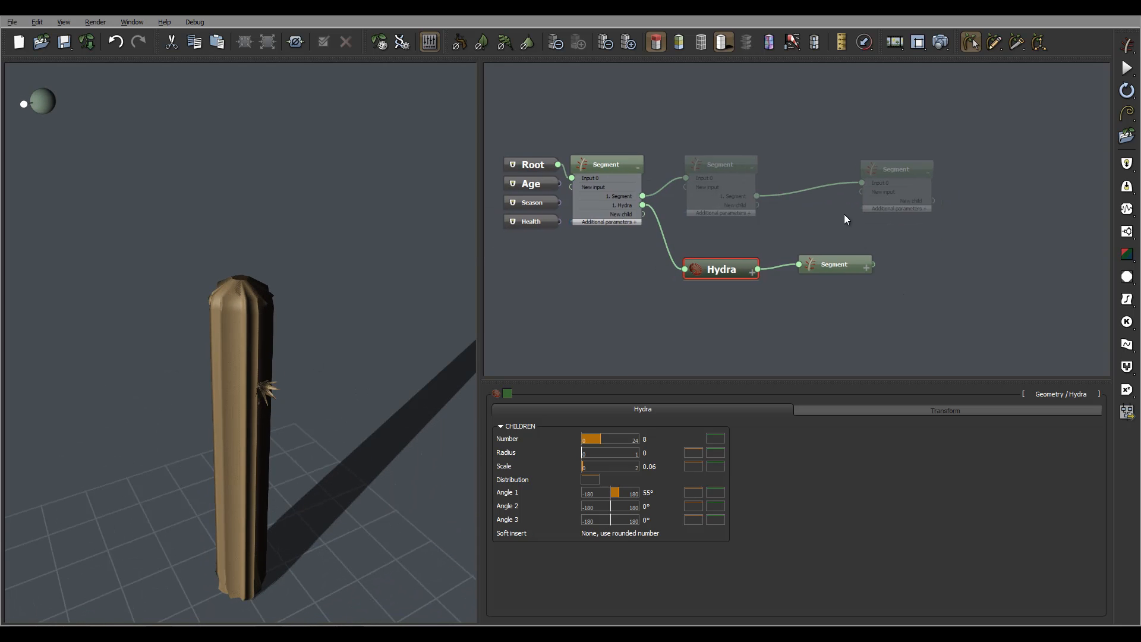
mouse_move(843, 260)
mouse_down()
mouse_move(836, 290)
mouse_move(843, 264)
mouse_up()
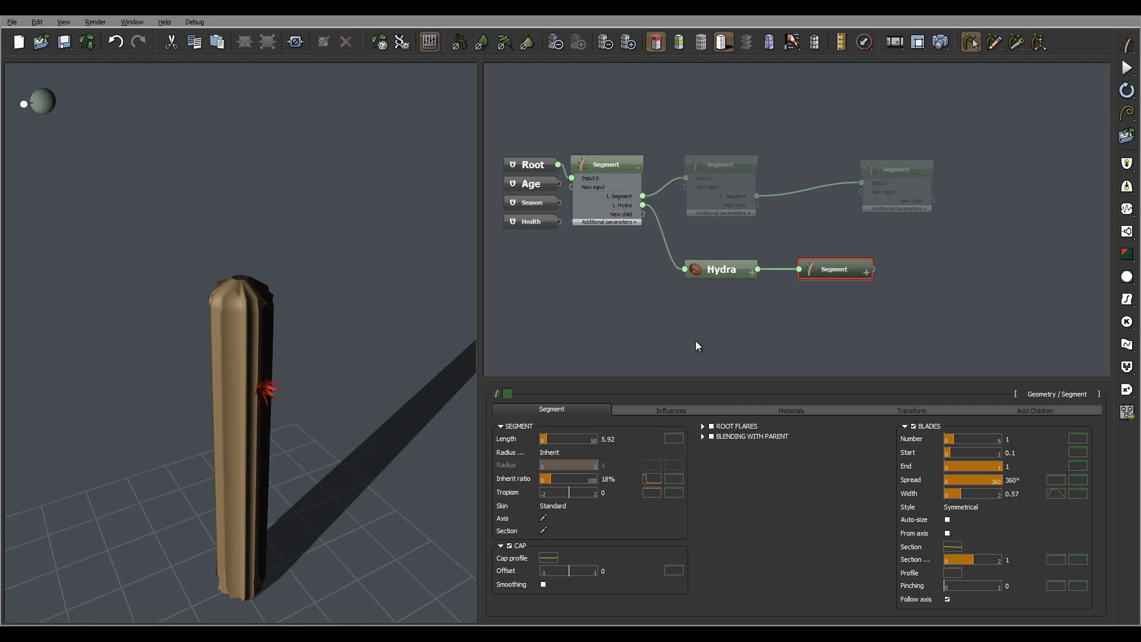
click(792, 411)
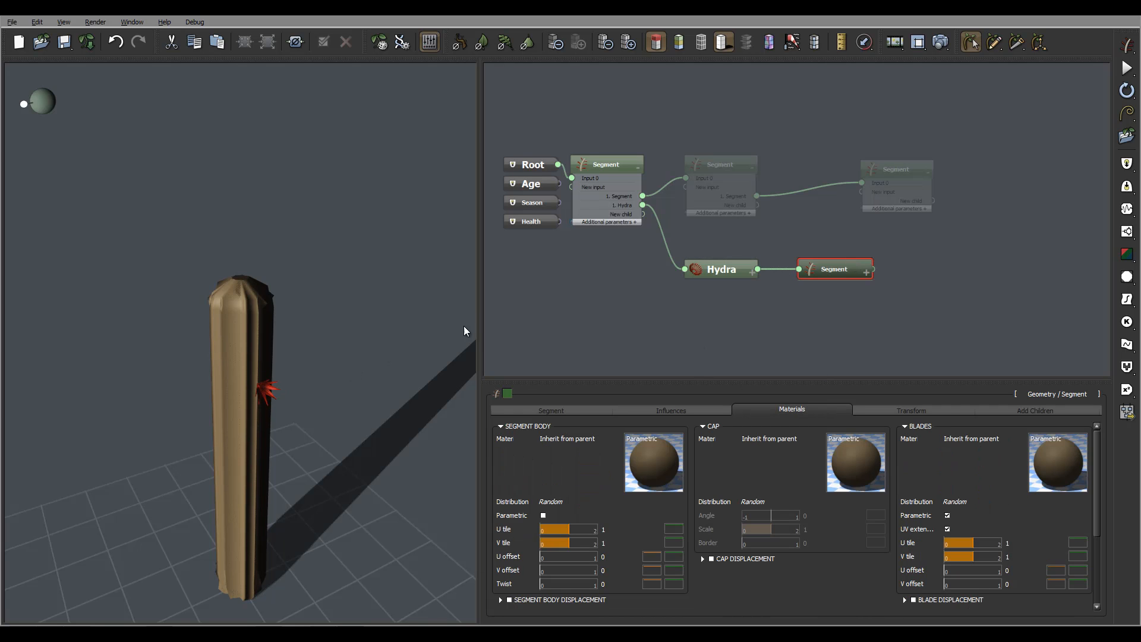
click(609, 162)
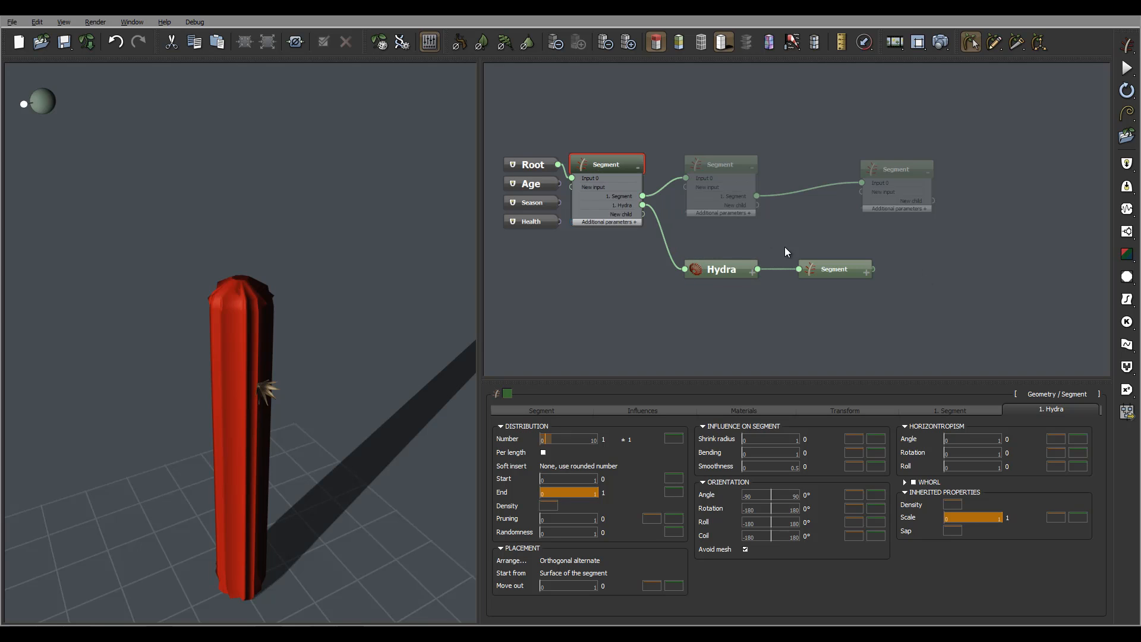
click(836, 270)
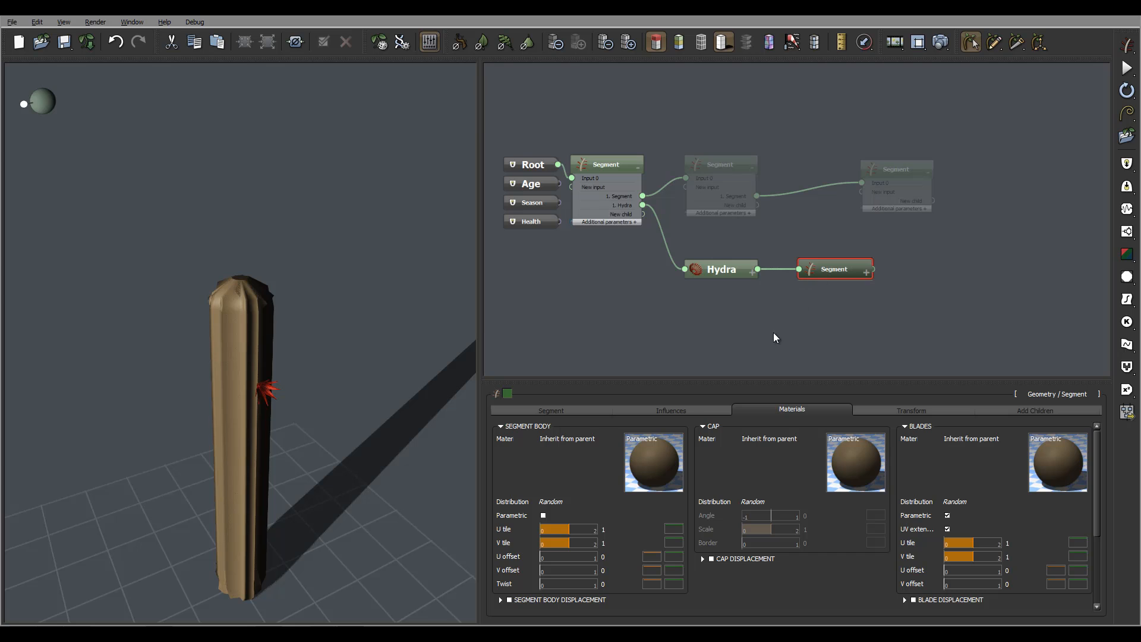
click(652, 468)
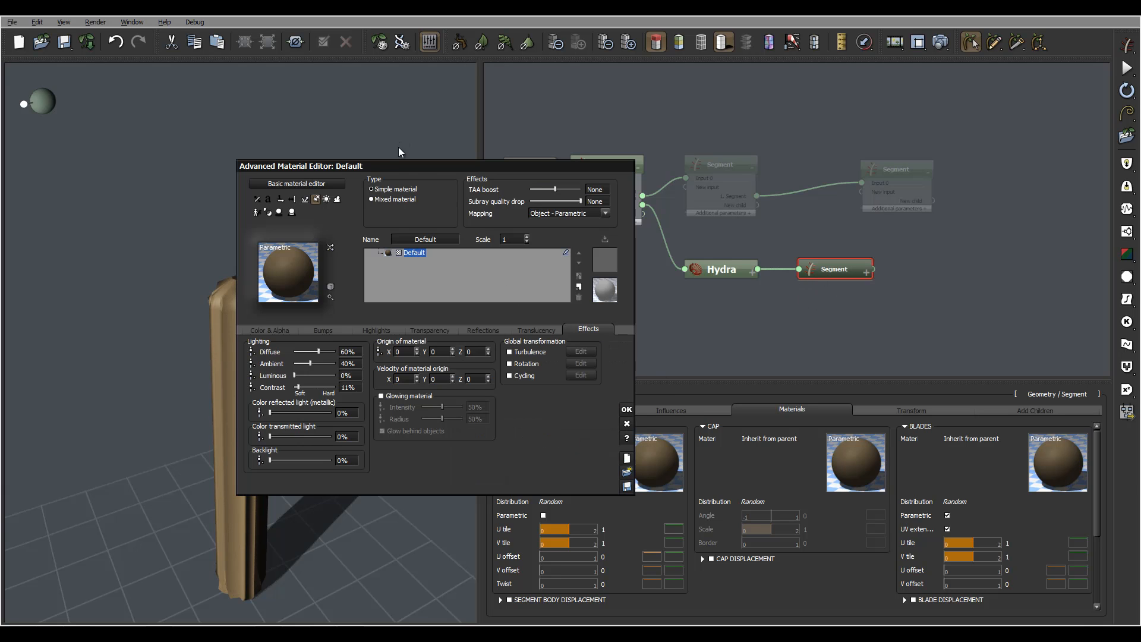
Switch the material's coloring mode to Mapped picture and load cactusflower.jpg from the PlantFactory folder as its picture.
drag(399, 165, 498, 110)
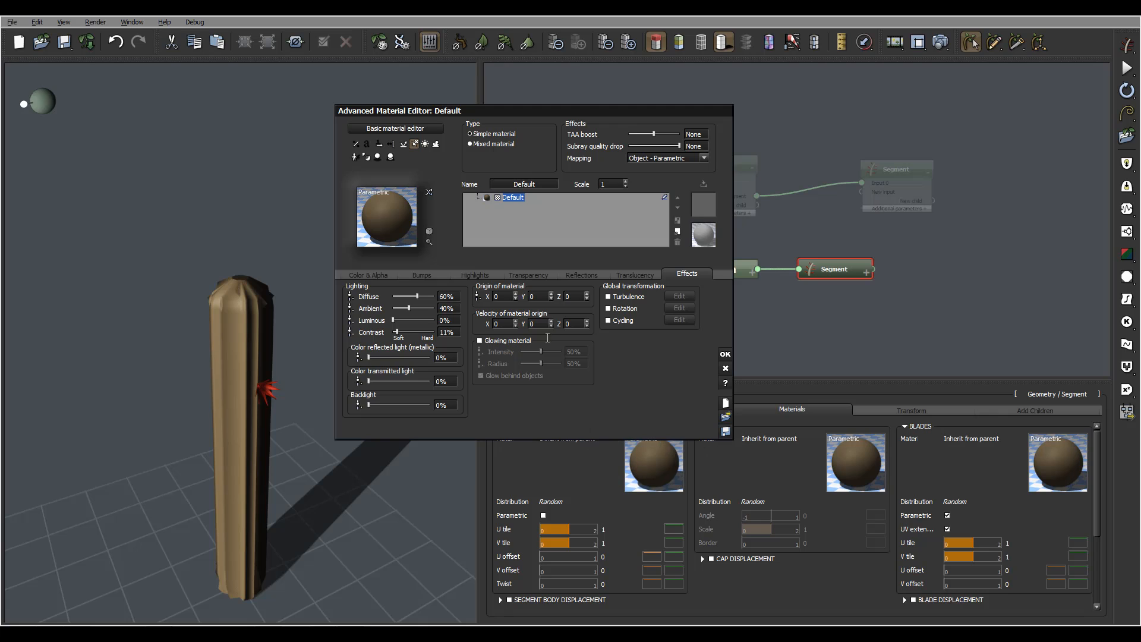
click(376, 276)
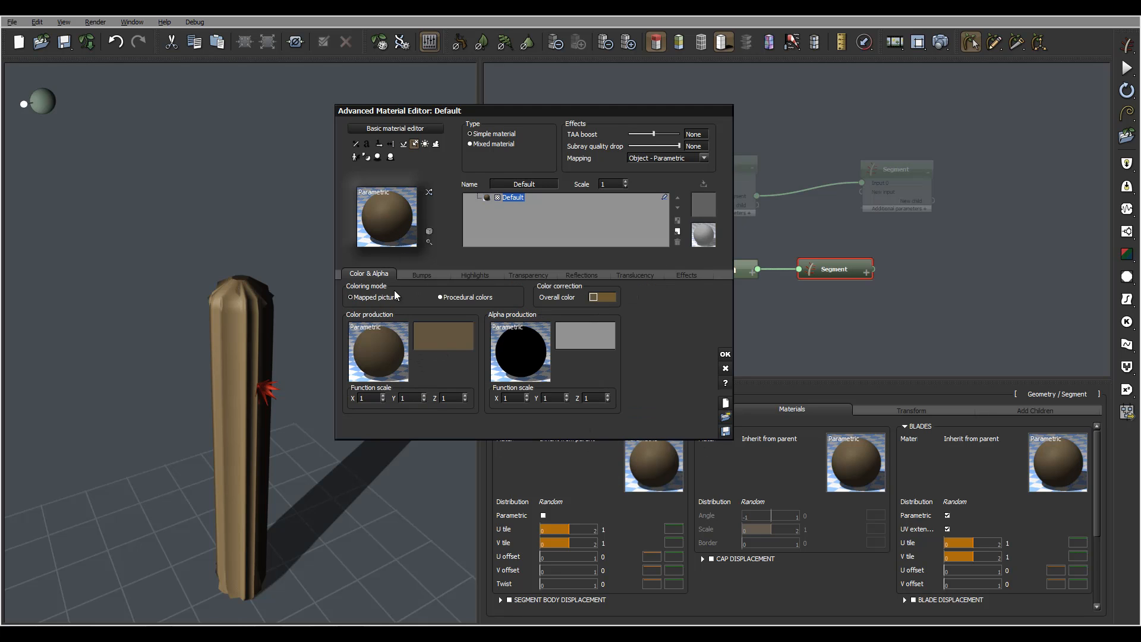
click(390, 297)
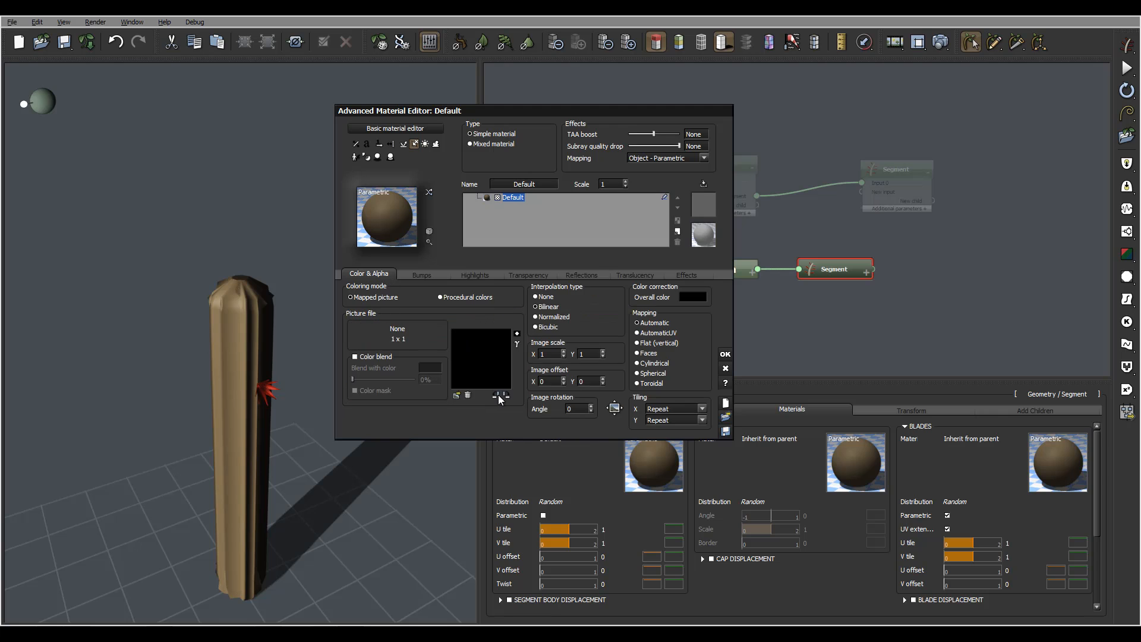
click(456, 395)
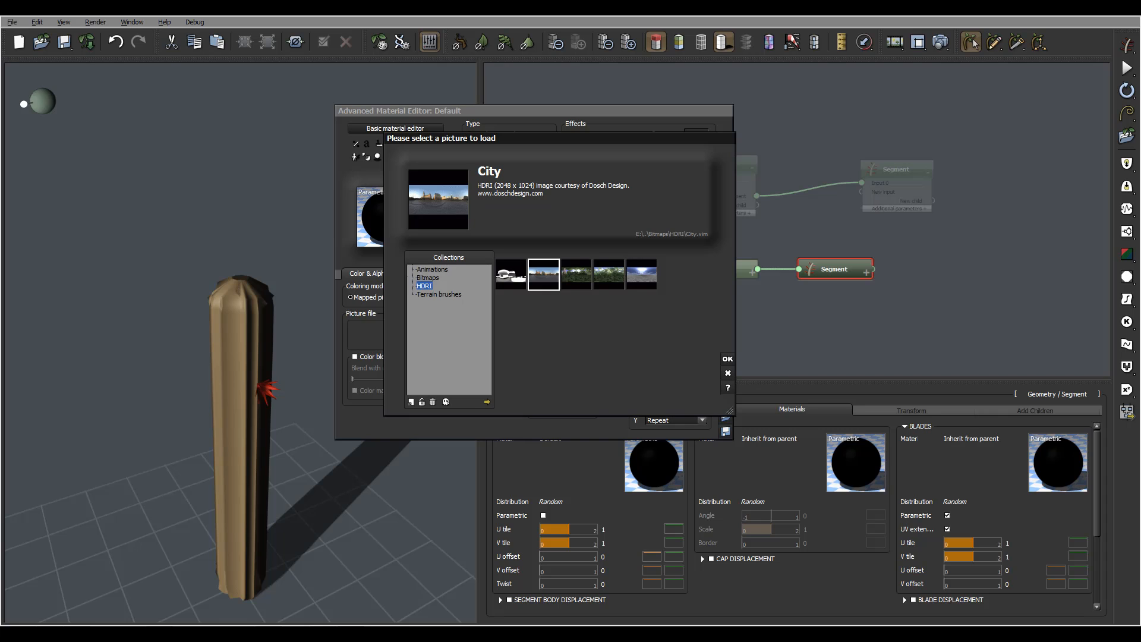
click(486, 402)
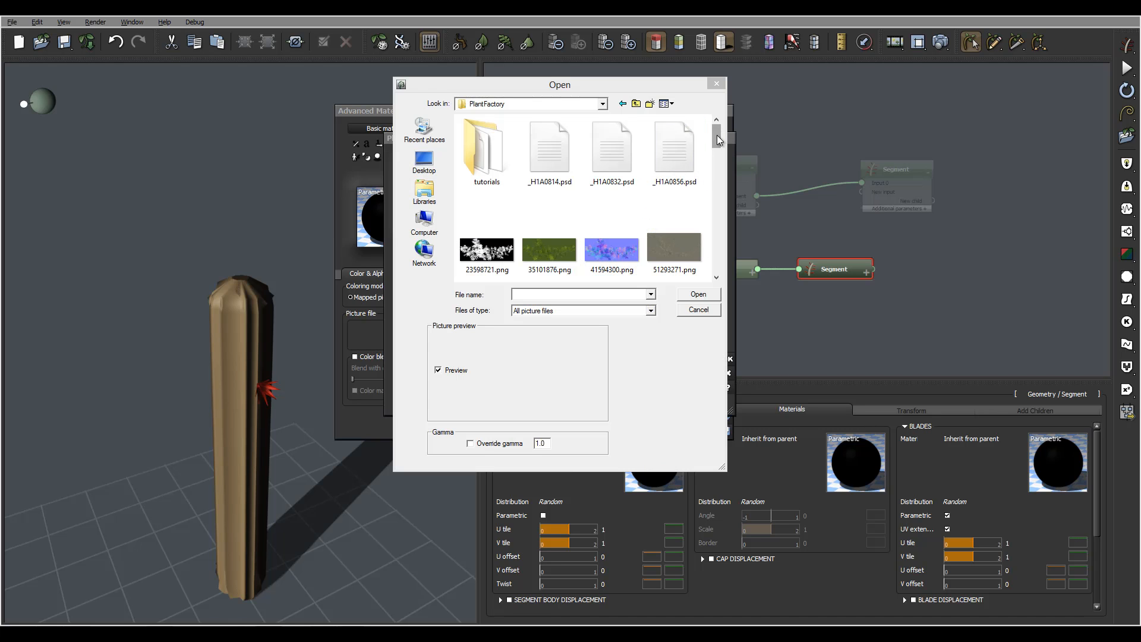
drag(716, 136, 716, 174)
click(674, 171)
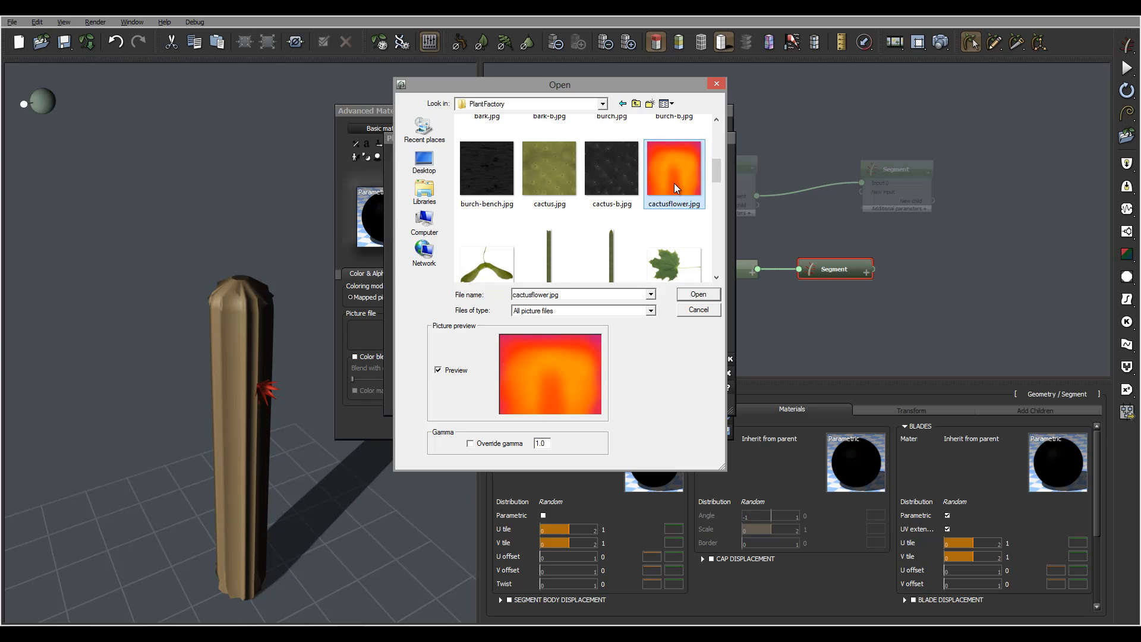
click(699, 296)
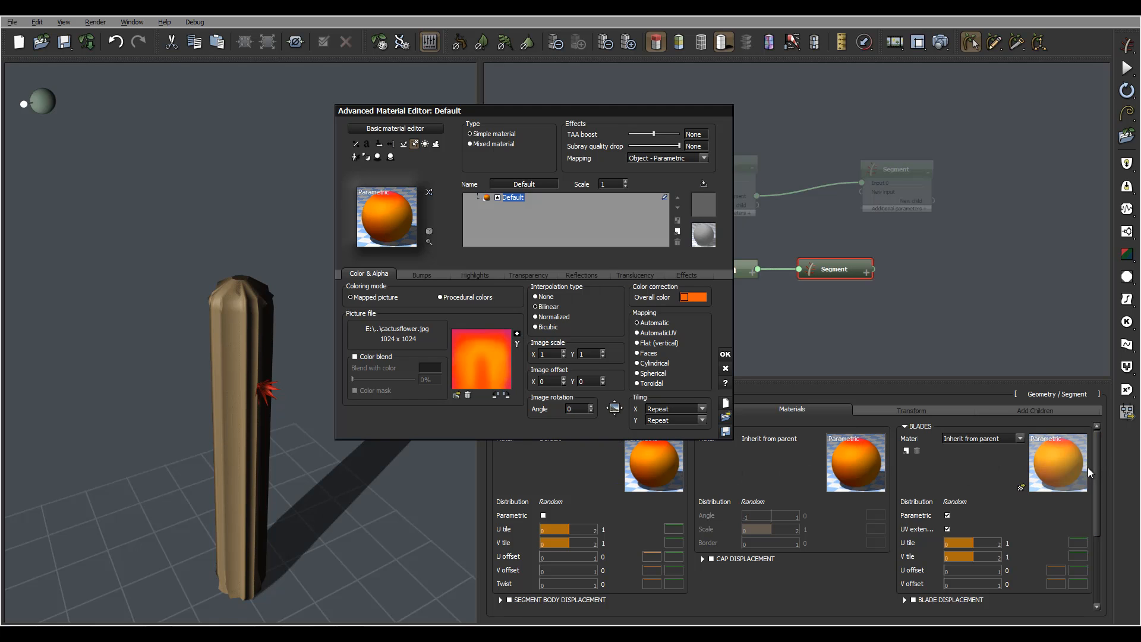
Set the material's lighting to 72% Diffuse and 65% Ambient, and accept the material.
click(686, 276)
drag(417, 310, 421, 296)
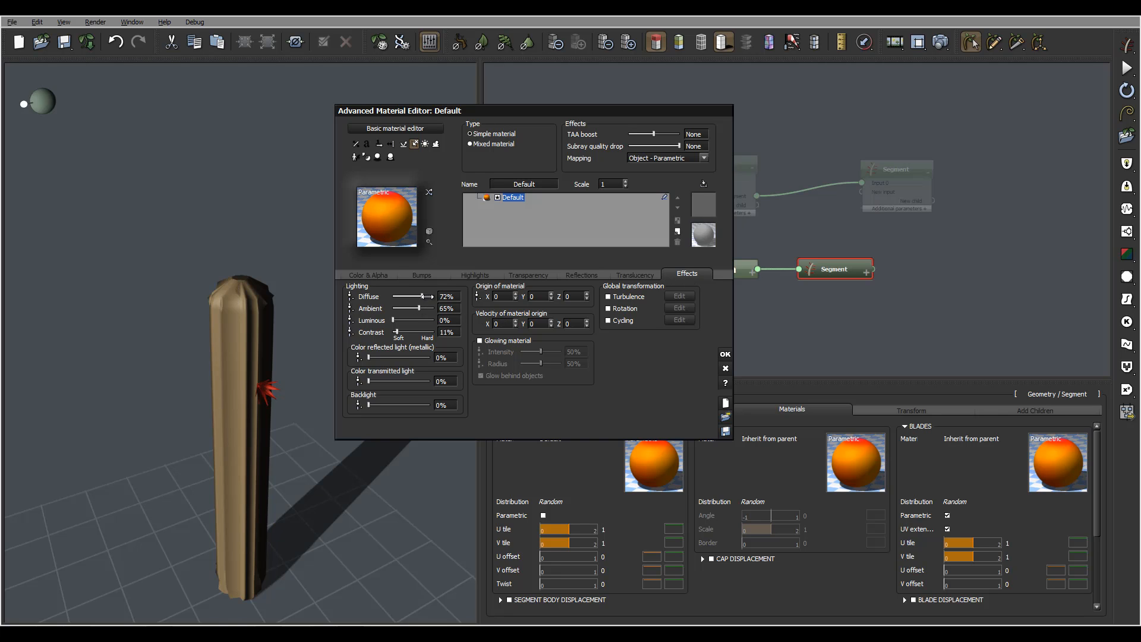
click(726, 354)
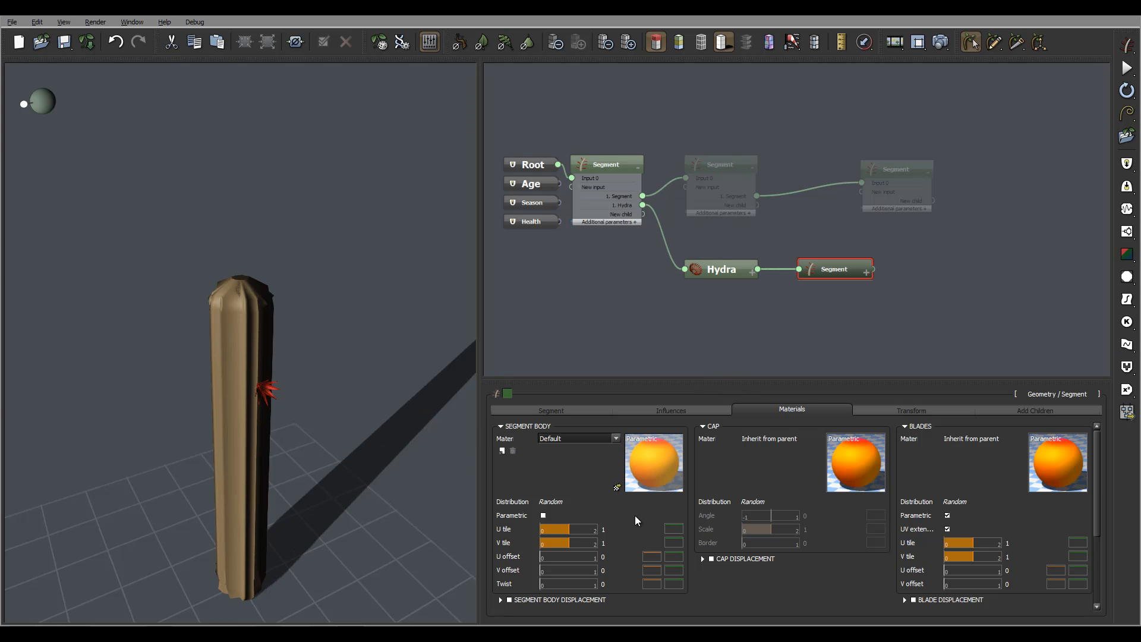
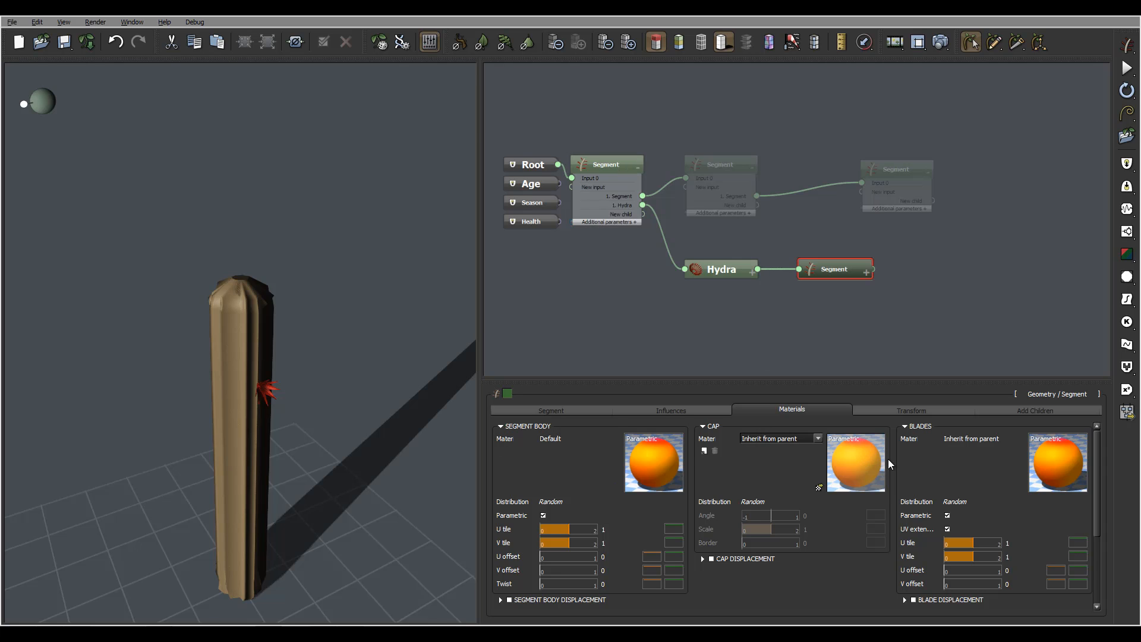
Assign the second Default material, the orange flower one, to the Segment's Cap and Blades, and check the Hydra cluster on the trunk.
click(797, 440)
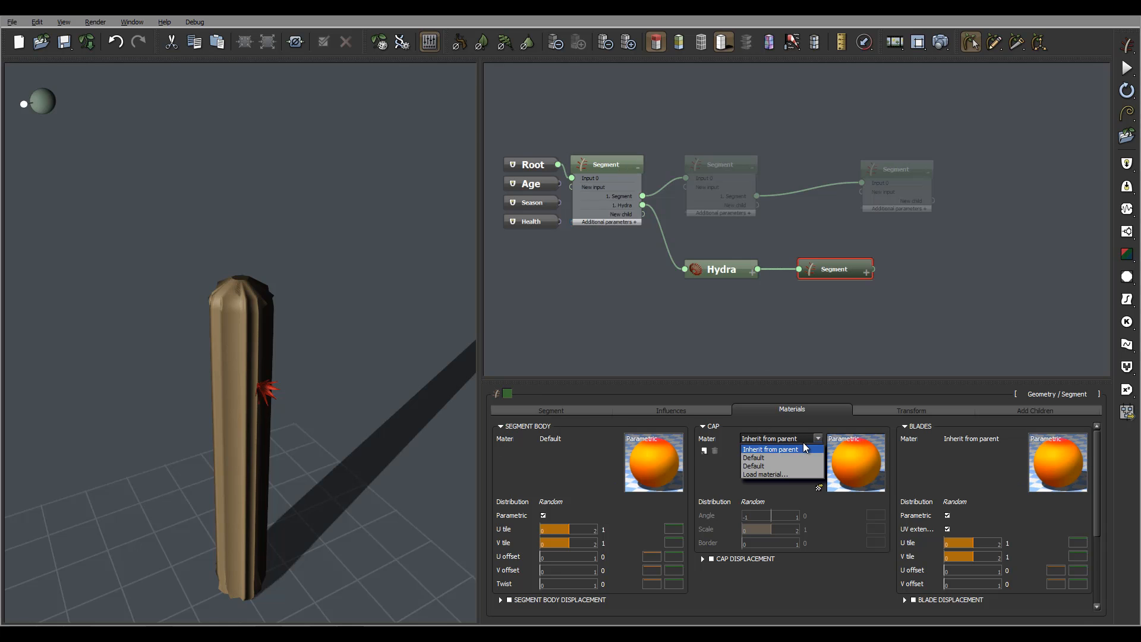
click(779, 465)
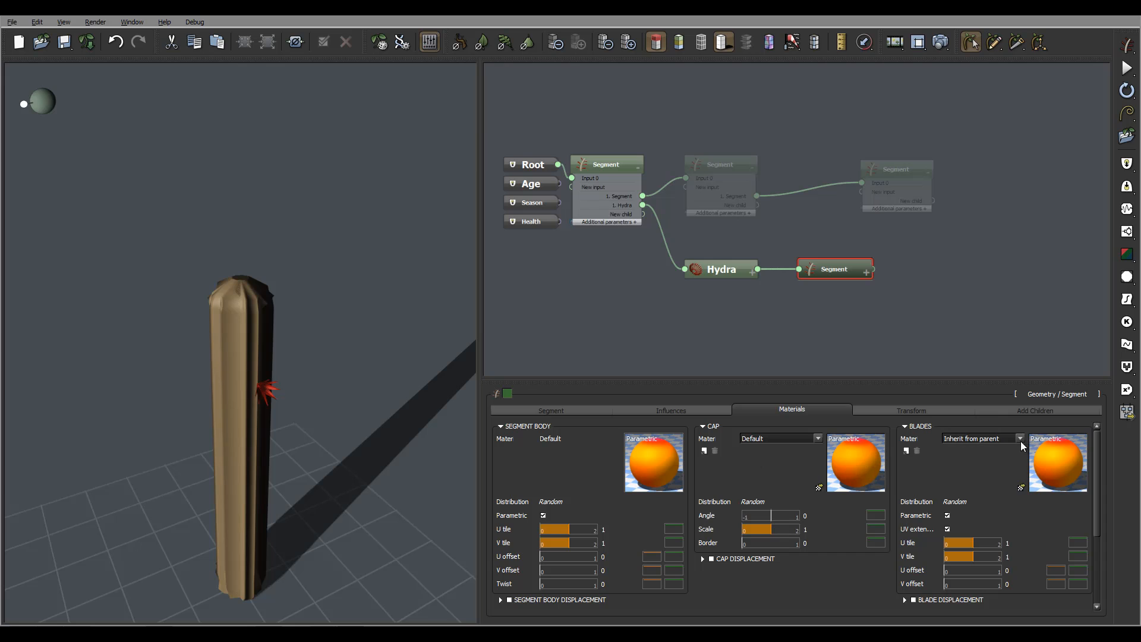
click(1004, 440)
click(979, 465)
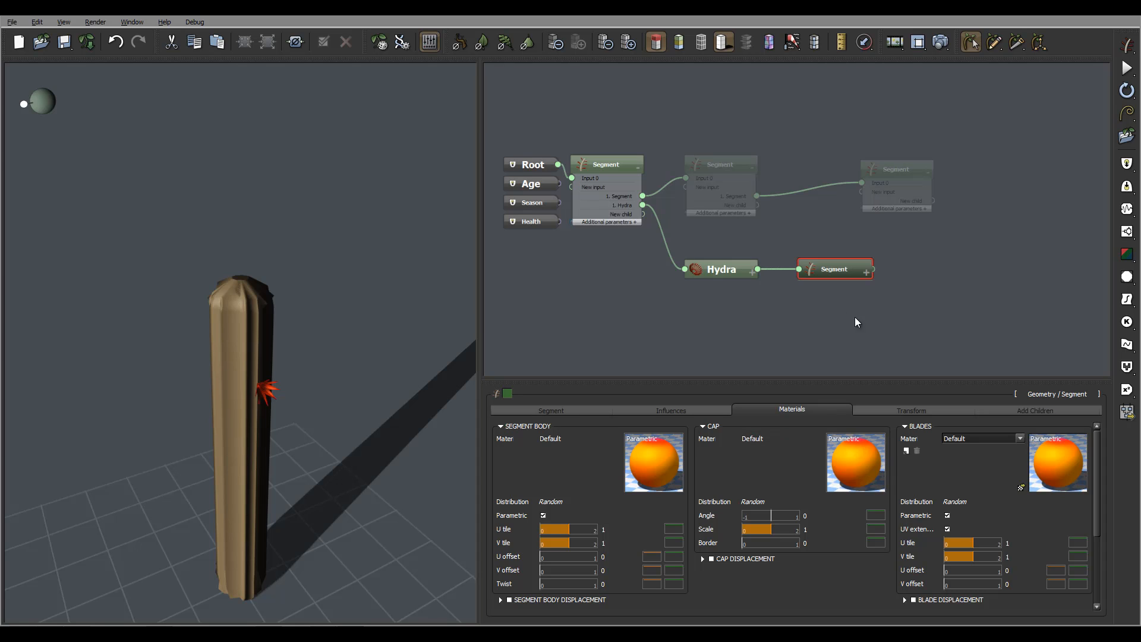
click(947, 294)
click(726, 265)
click(833, 269)
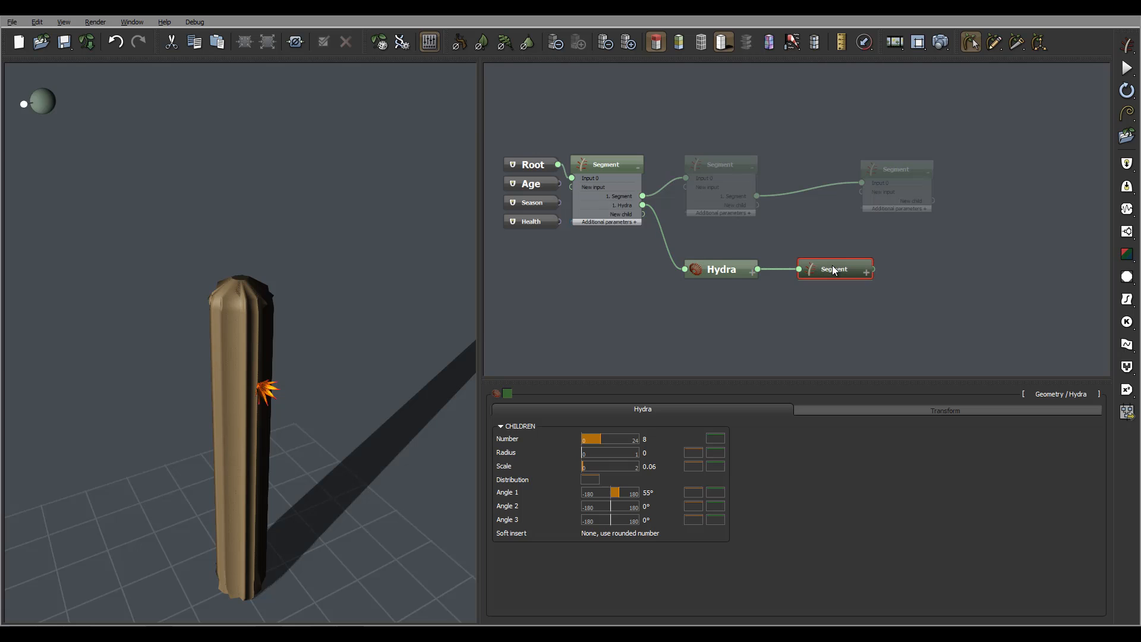
Re-enable the disabled arm Segment and its sub-branch Segment.
click(719, 162)
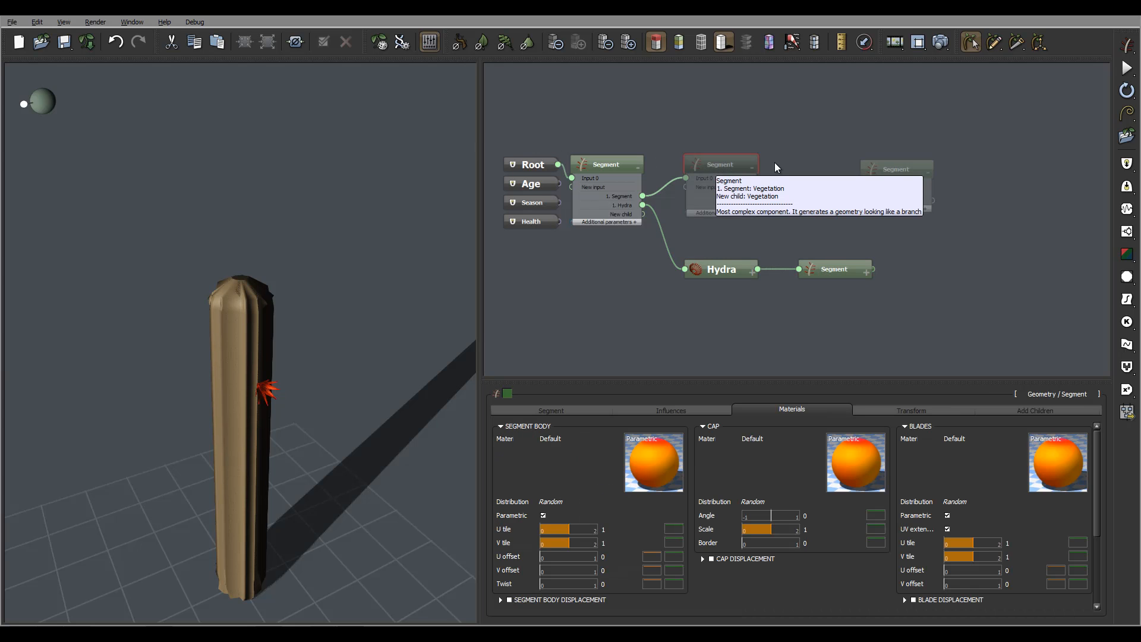
click(604, 42)
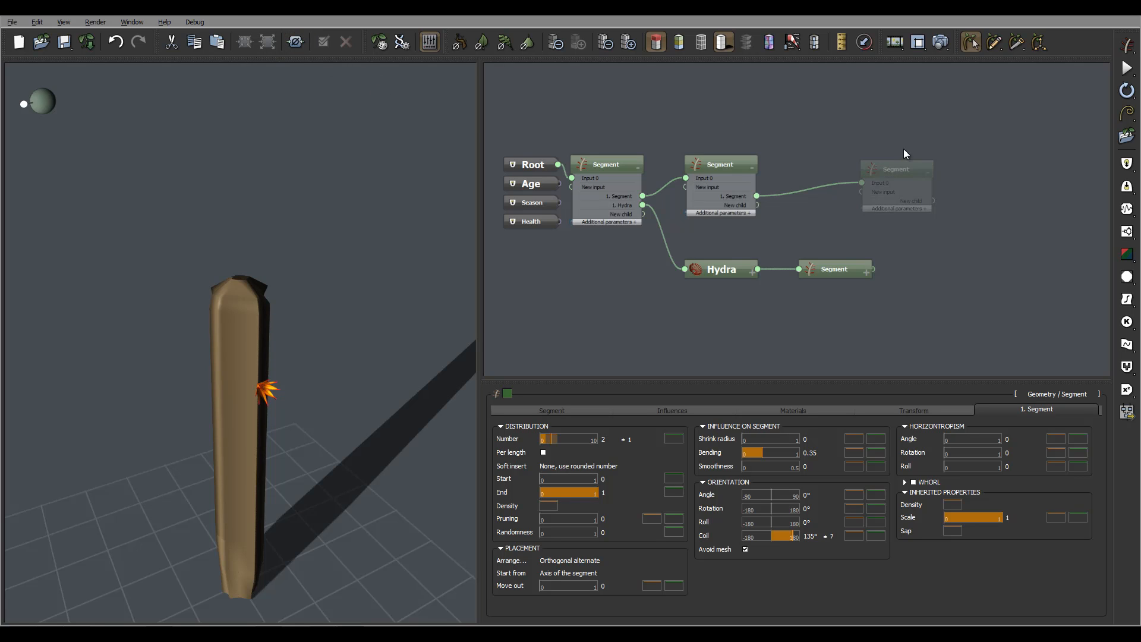
click(890, 165)
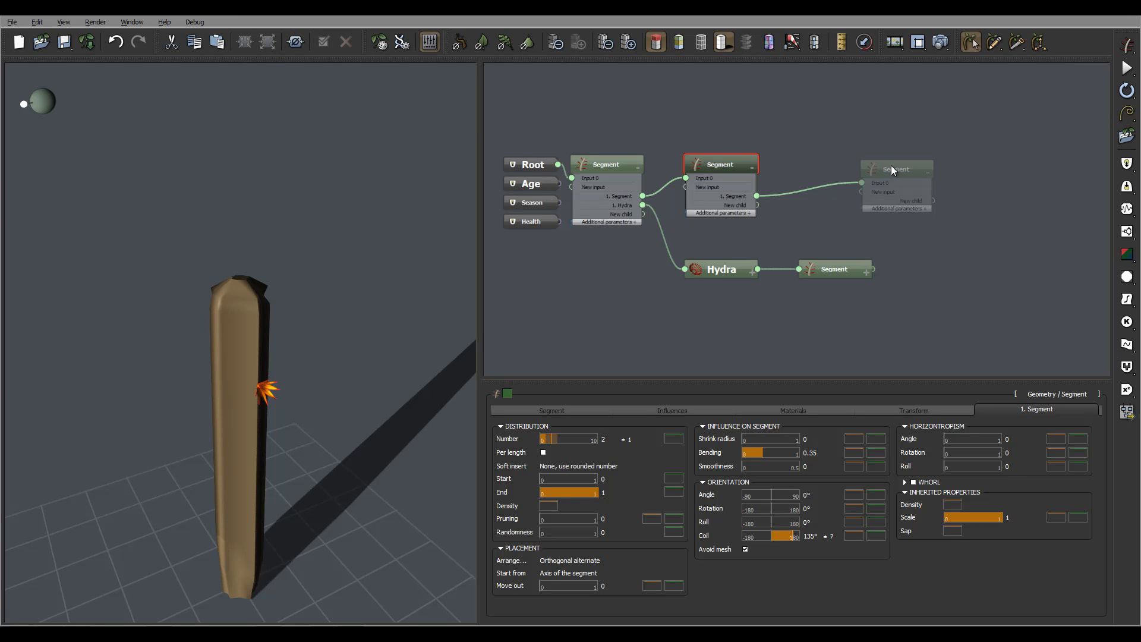
click(297, 42)
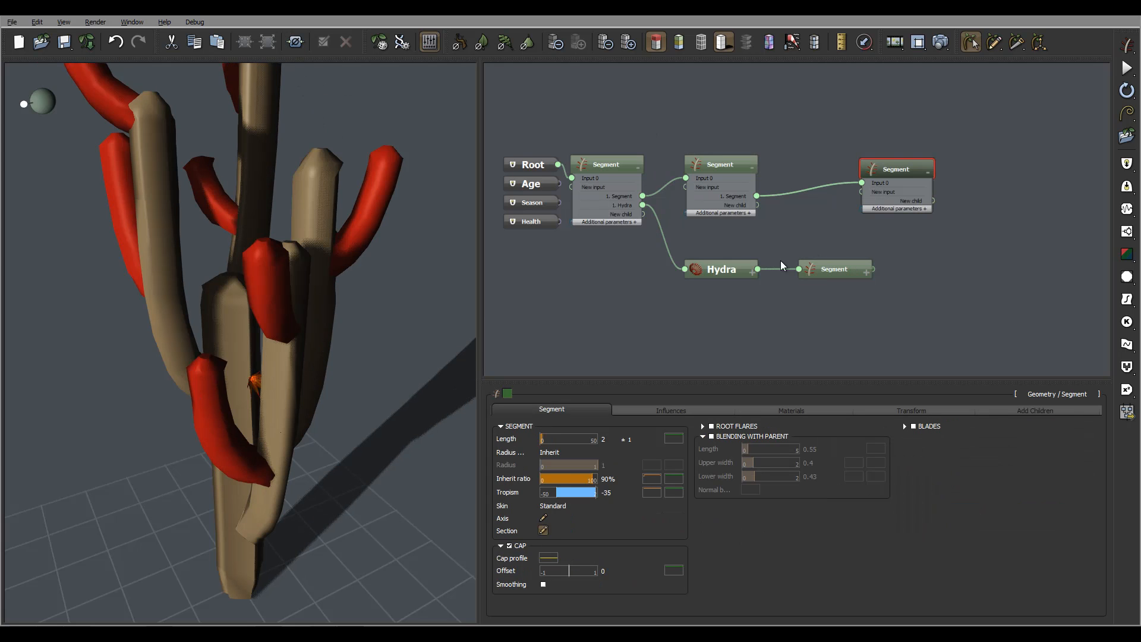
Duplicate the Hydra node together with its child Segment.
click(841, 270)
ctrl+click(734, 267)
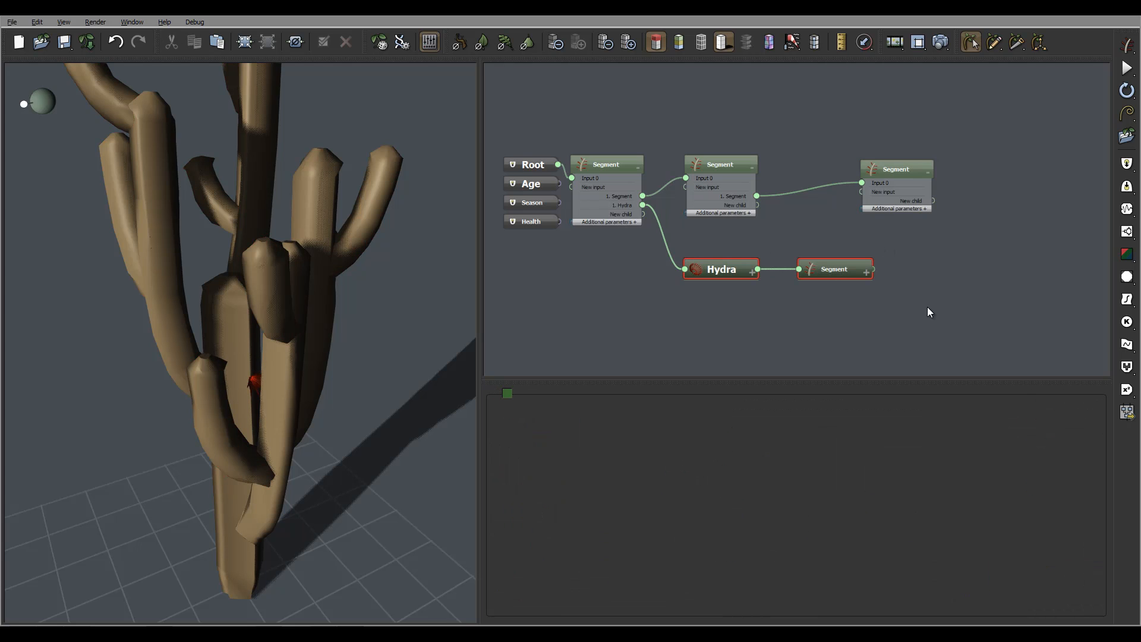
key(ctrl+c)
key(ctrl+v)
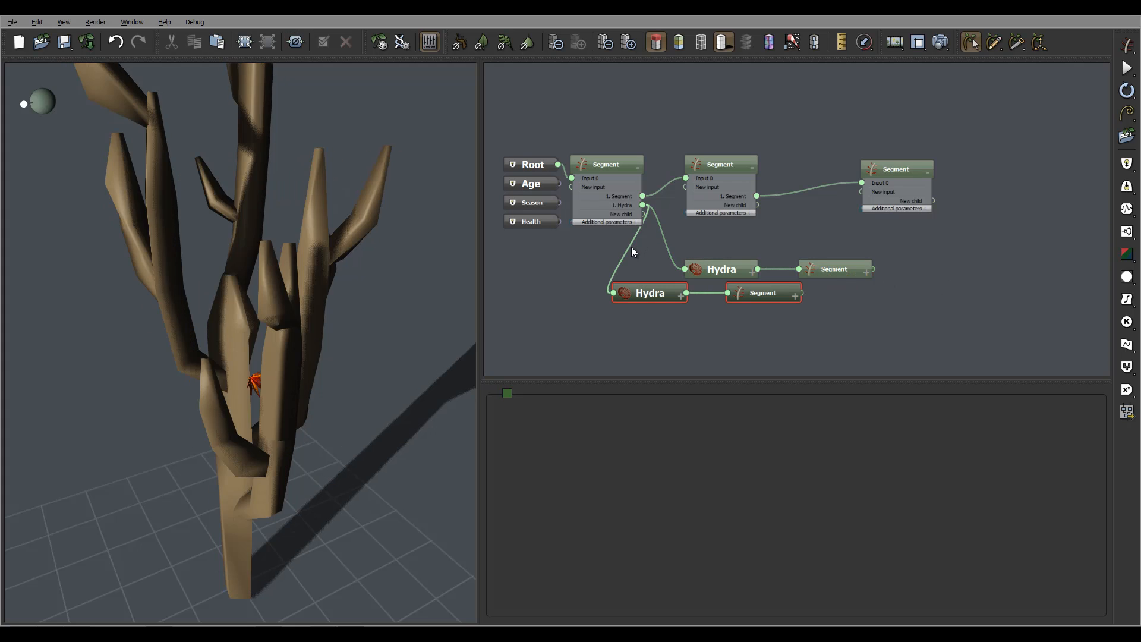
Unlink the duplicated Hydra from the trunk Segment and connect it as a new child of the arm Segment.
click(631, 247)
key(Delete)
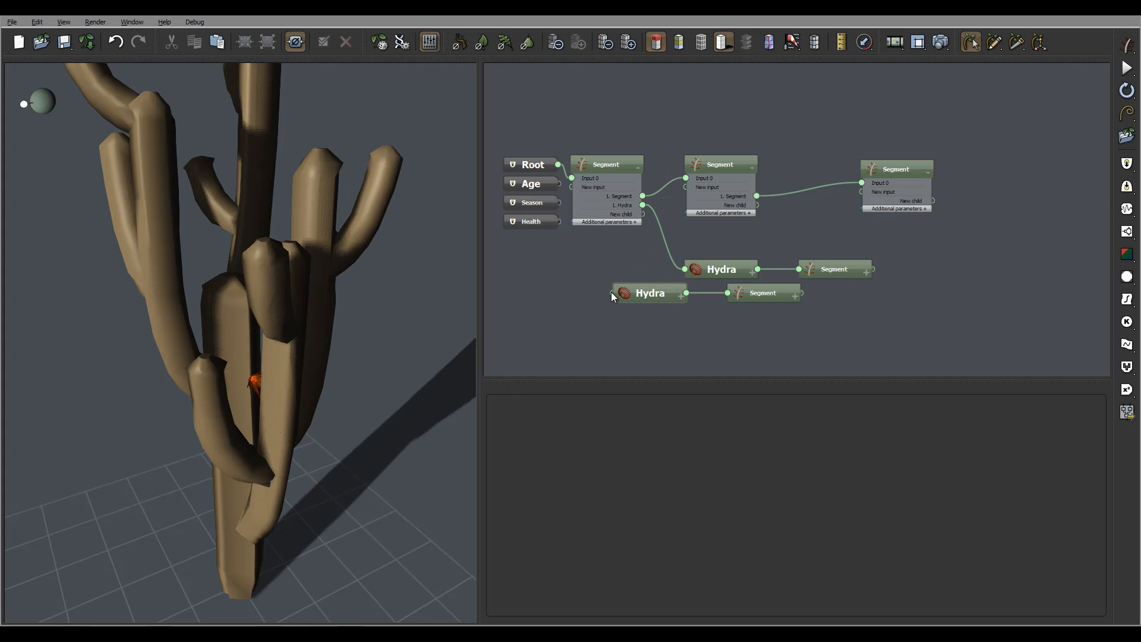
drag(612, 292, 761, 205)
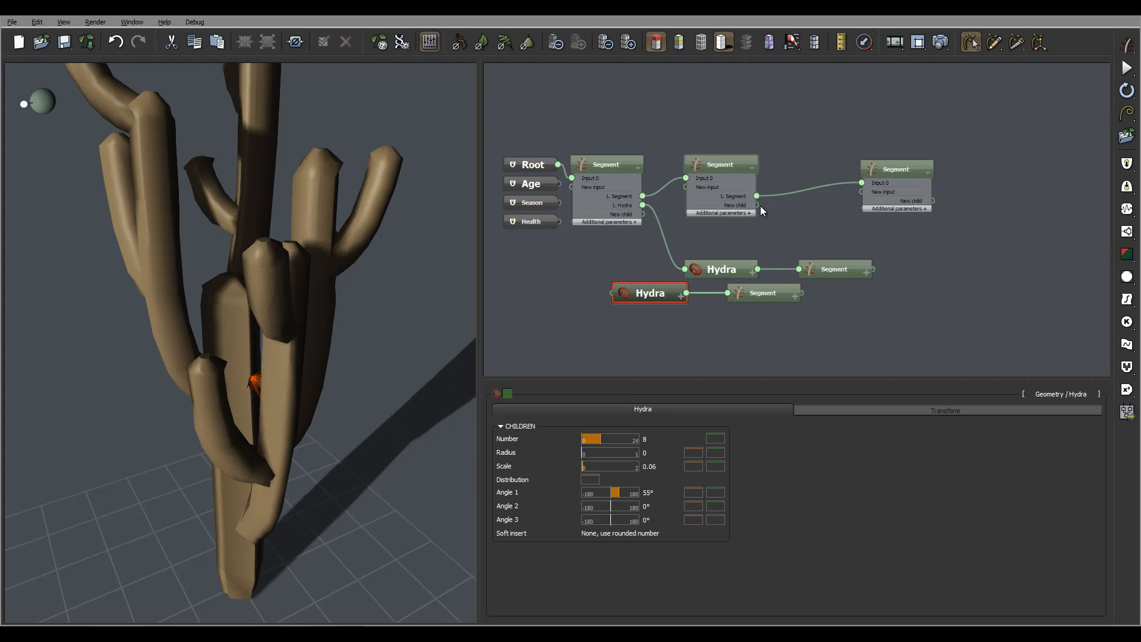
drag(609, 292, 757, 206)
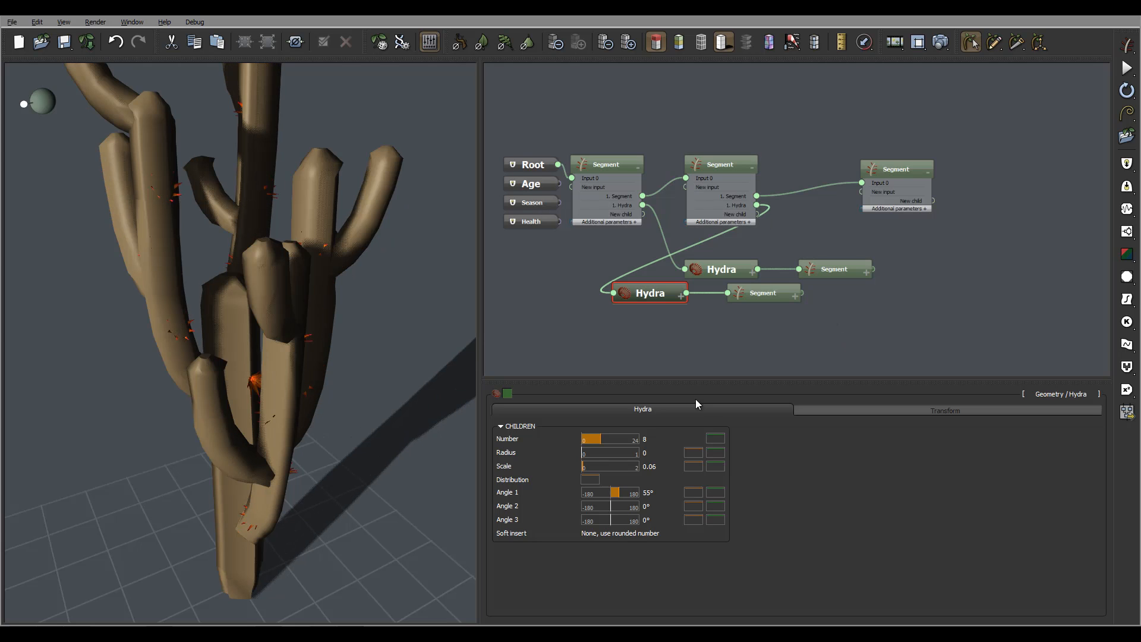
Make the arm Segment's Hydra children start from Surface of the segment, with a Number of 1 and a variation of 1.
click(734, 158)
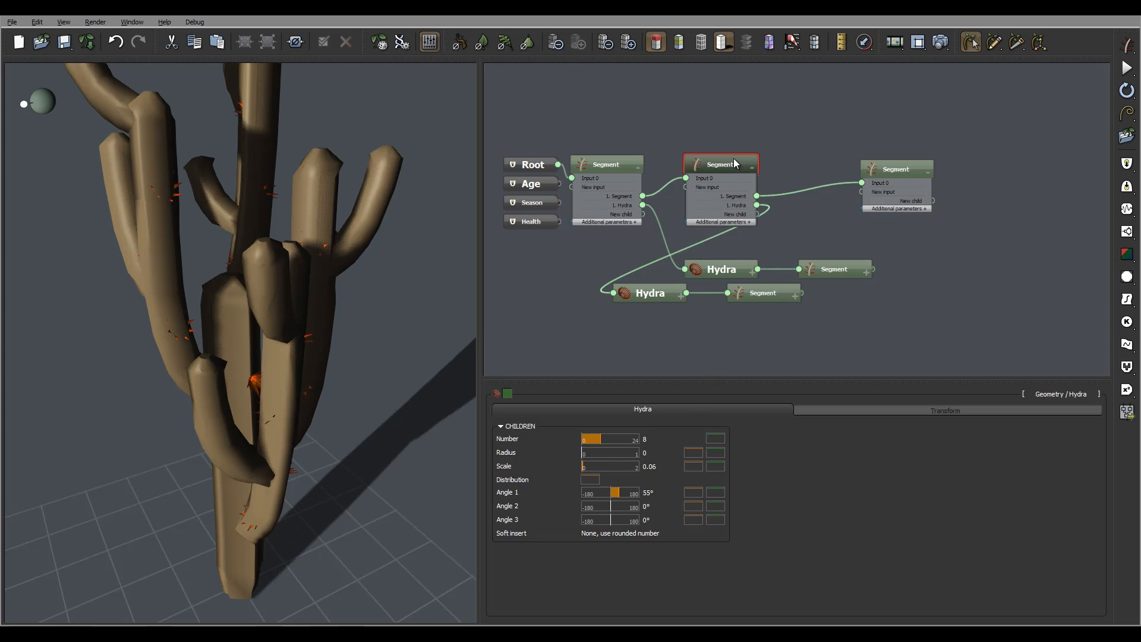
click(1051, 411)
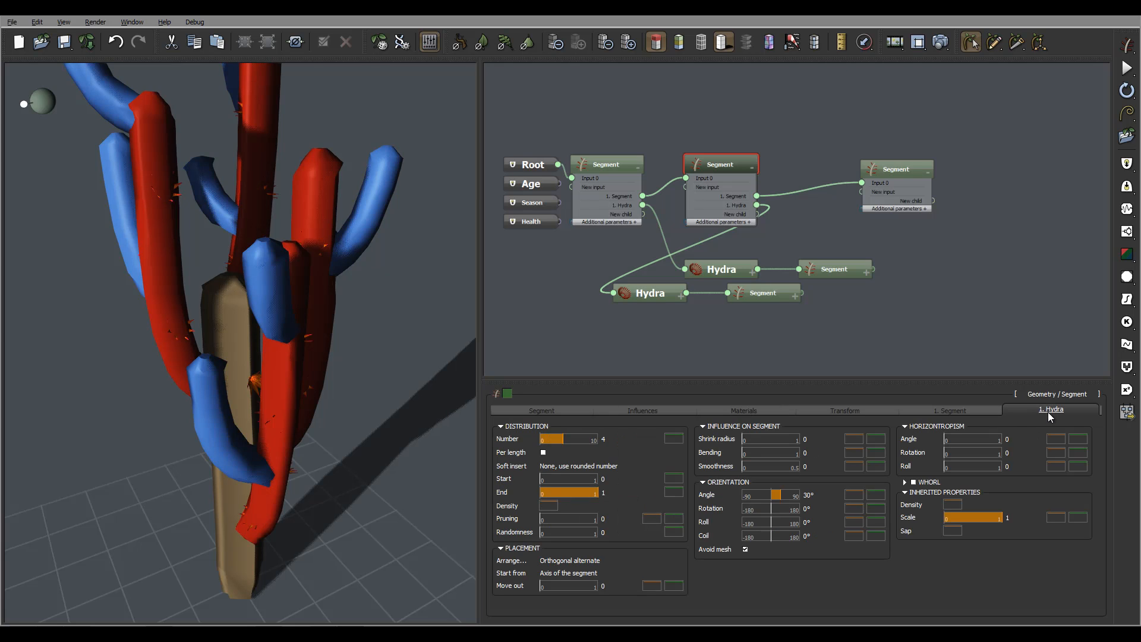
click(574, 573)
click(575, 595)
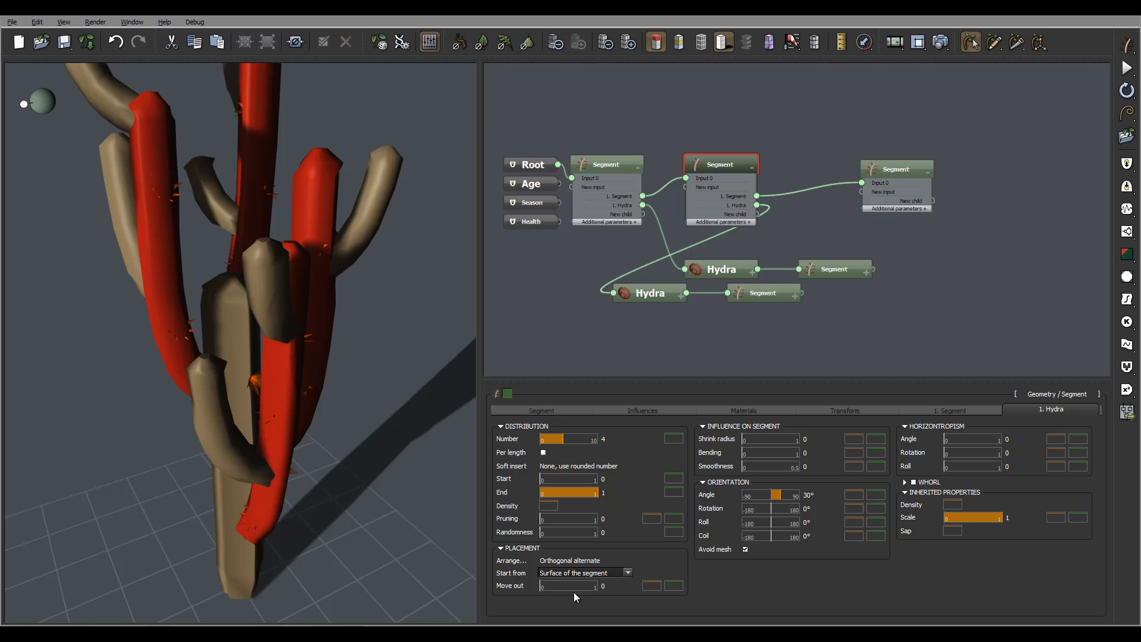
double_click(604, 439)
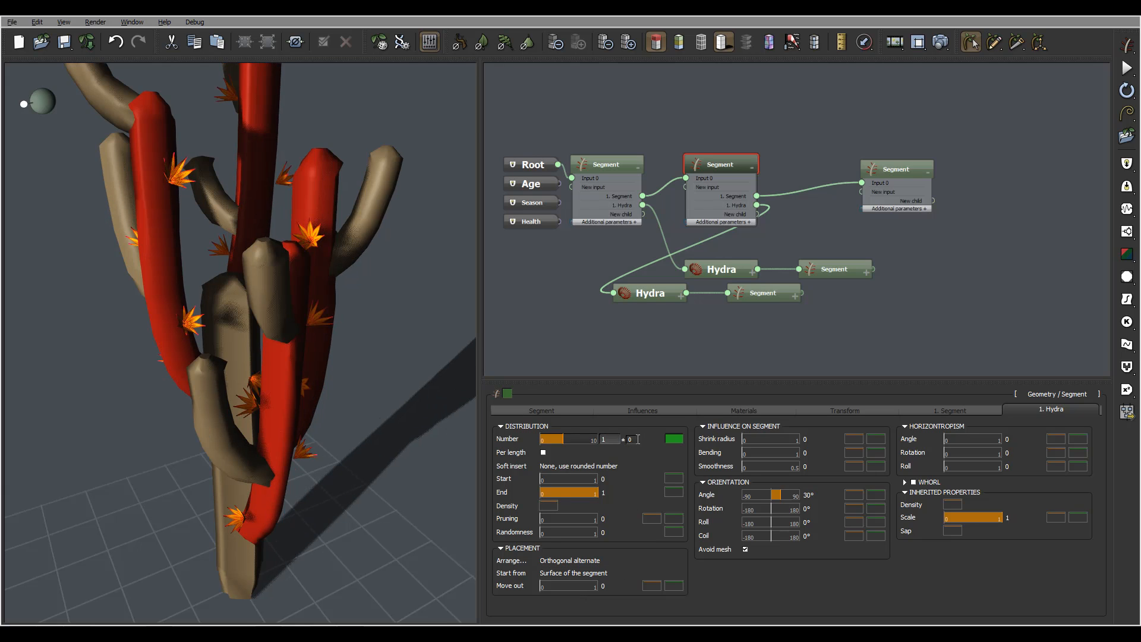
key(Tab)
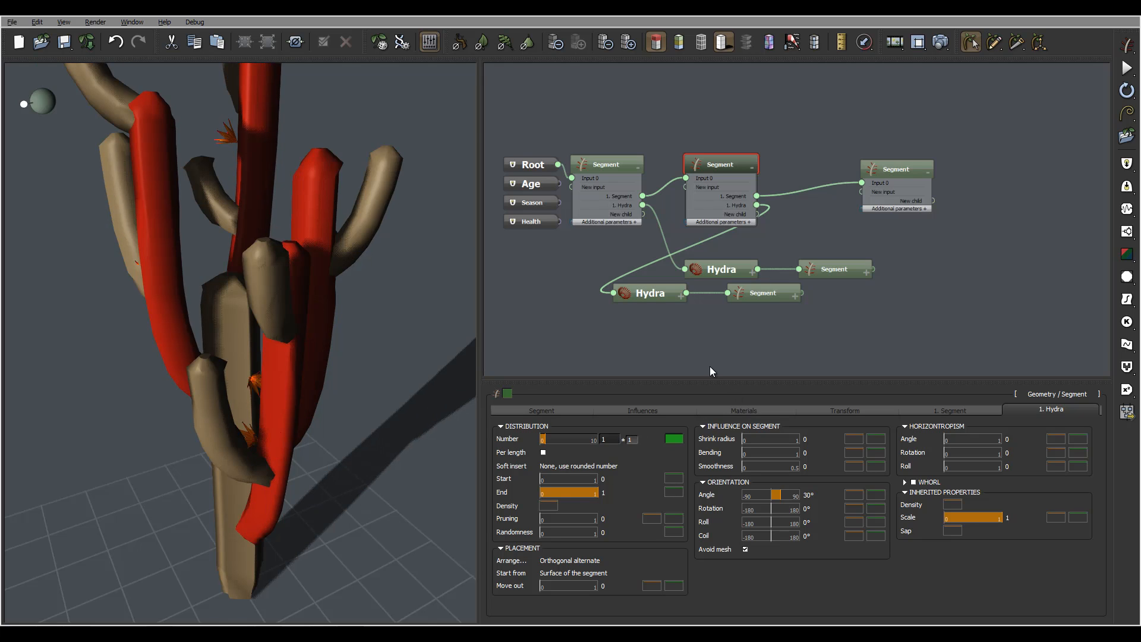
click(989, 255)
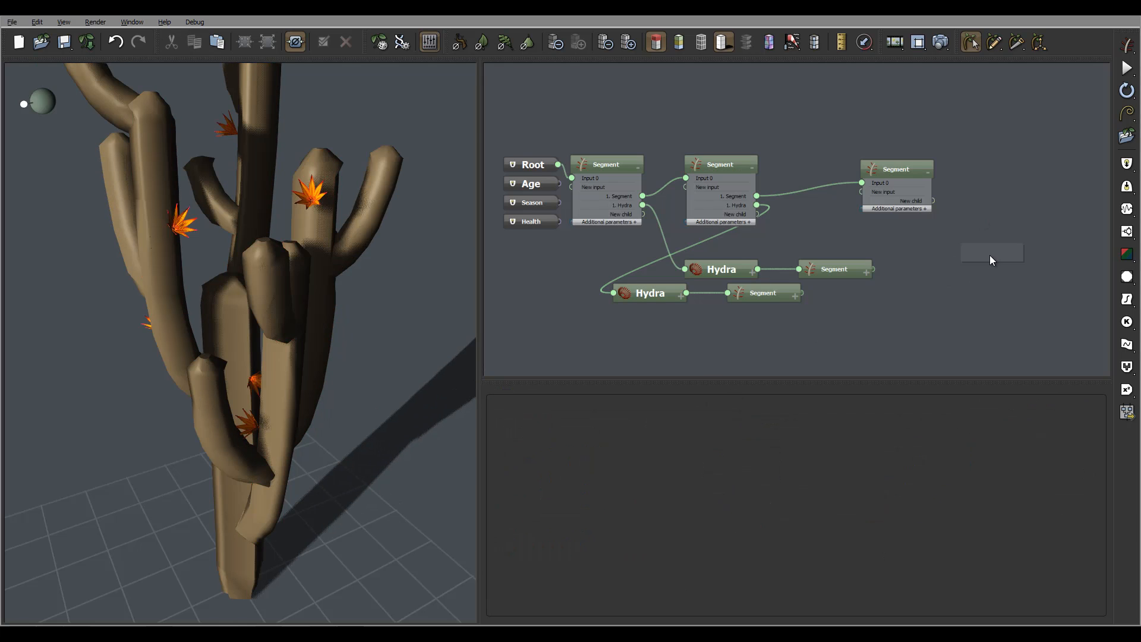
Paste another Hydra and Segment pair, and relink its Hydra from the trunk Segment to the sub-branch Segment as a new child.
key(ctrl+v)
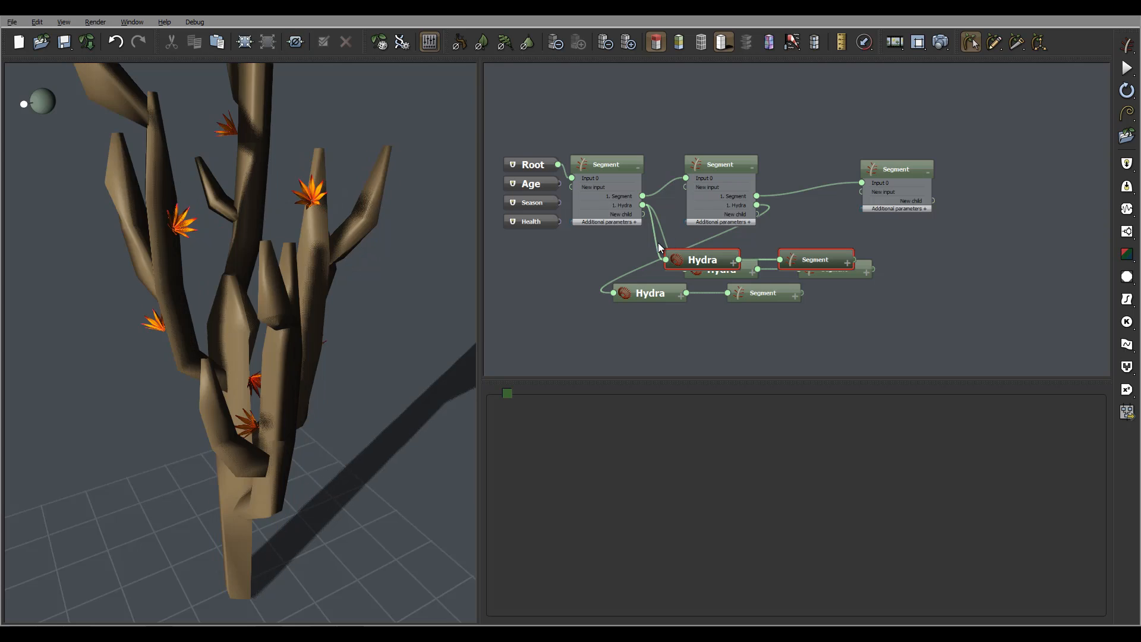
click(656, 241)
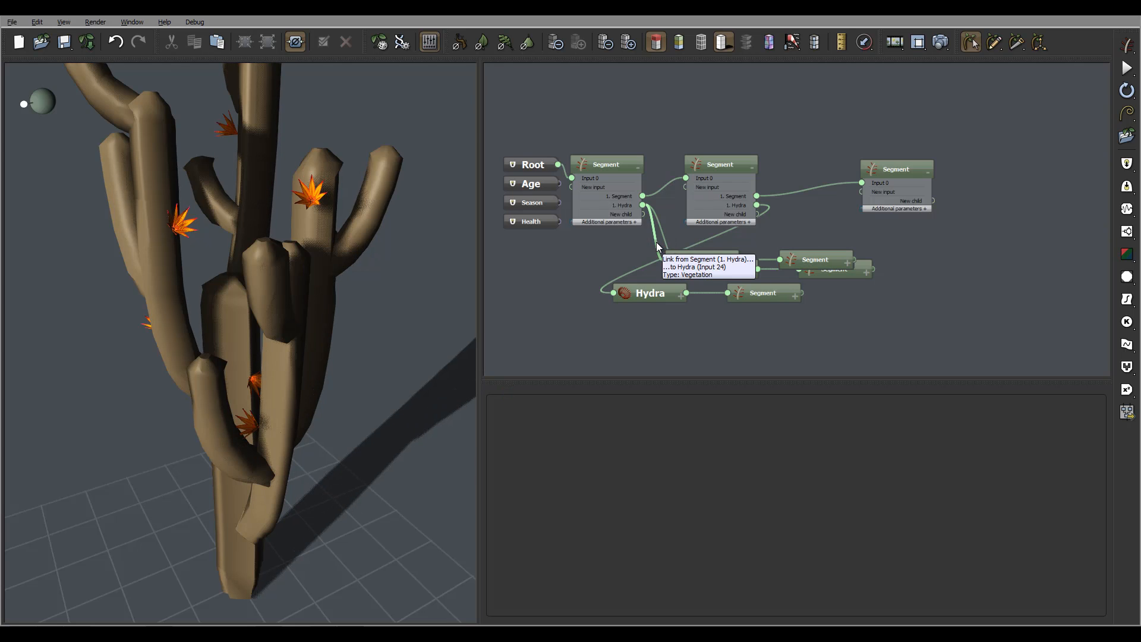
click(666, 260)
drag(747, 224, 934, 201)
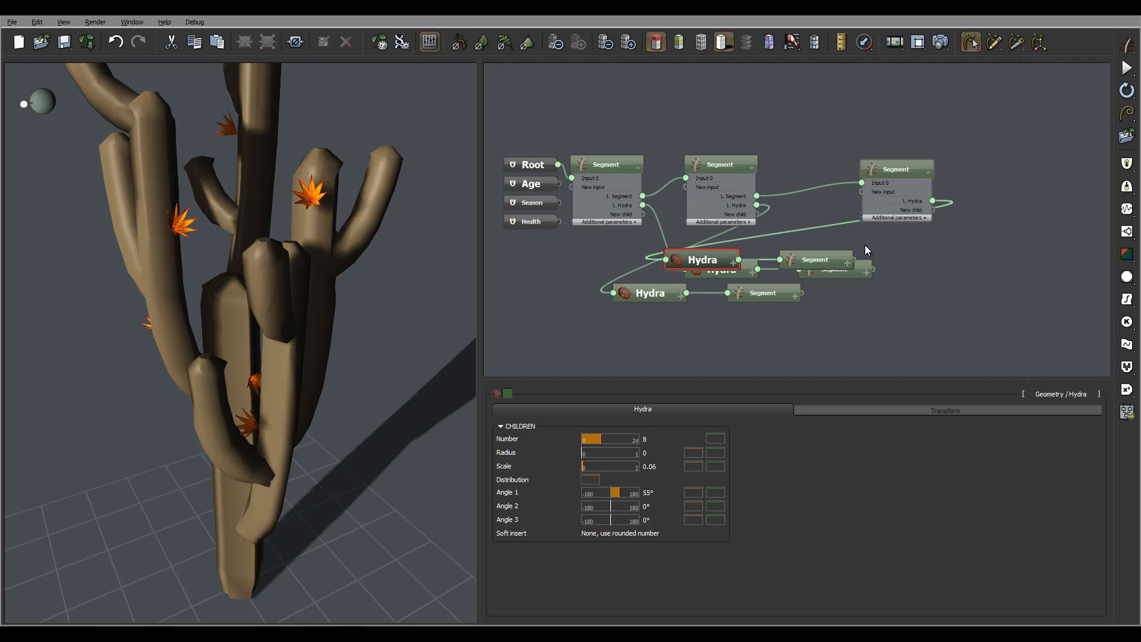
Move the sub-branch's Hydra and its child Segment out of the overlapping nodes to free space beside the sub-branch Segment.
click(831, 262)
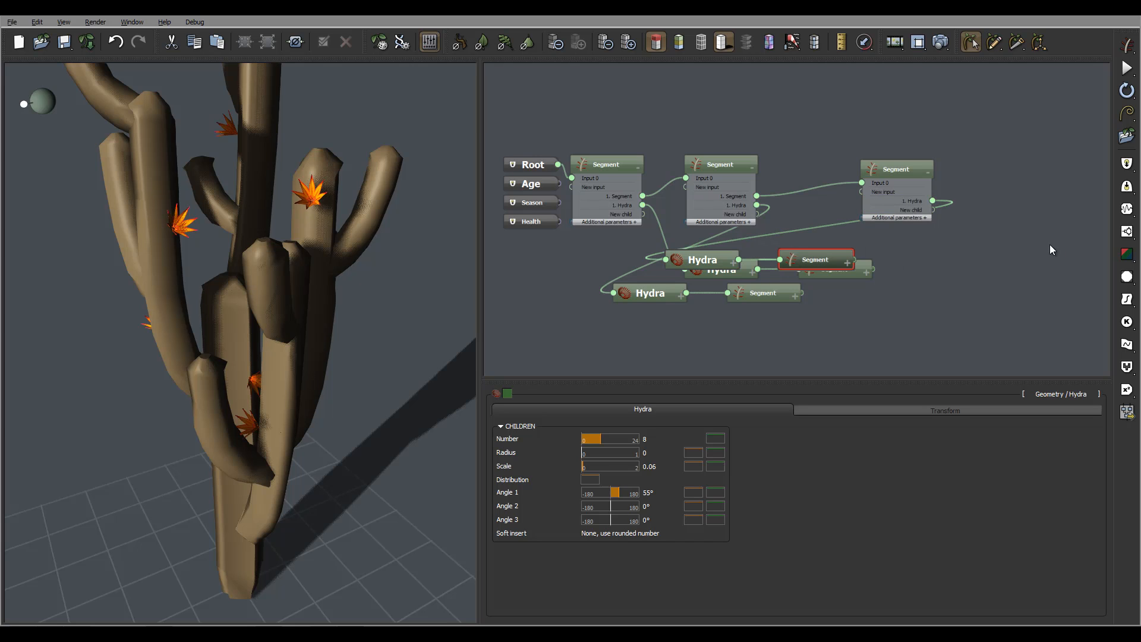
drag(812, 260, 1040, 245)
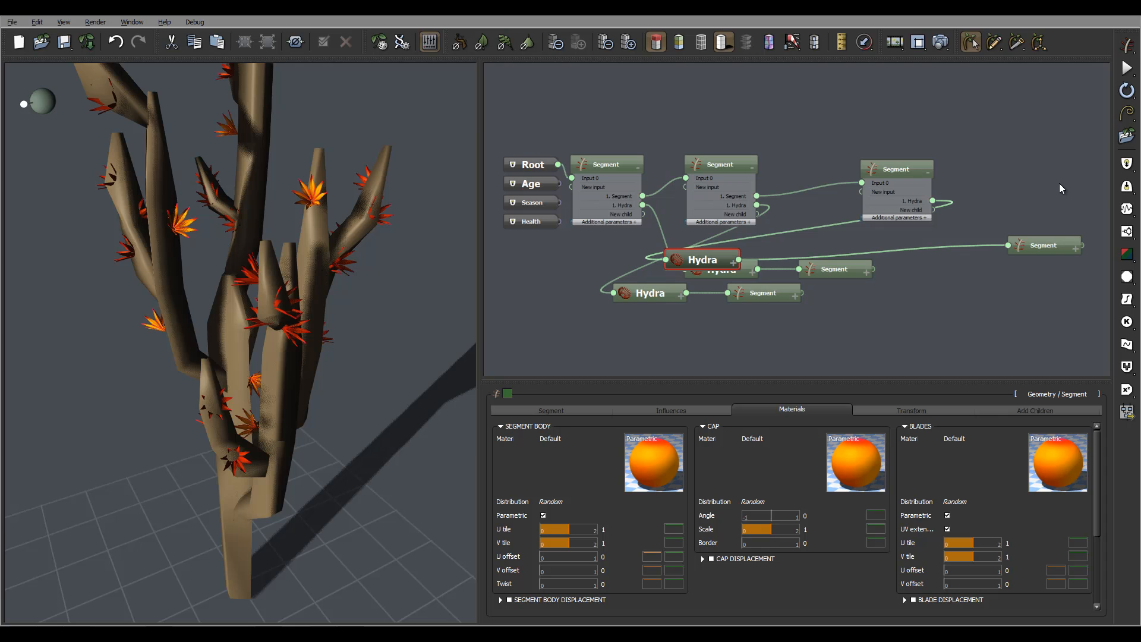
drag(712, 255, 1060, 183)
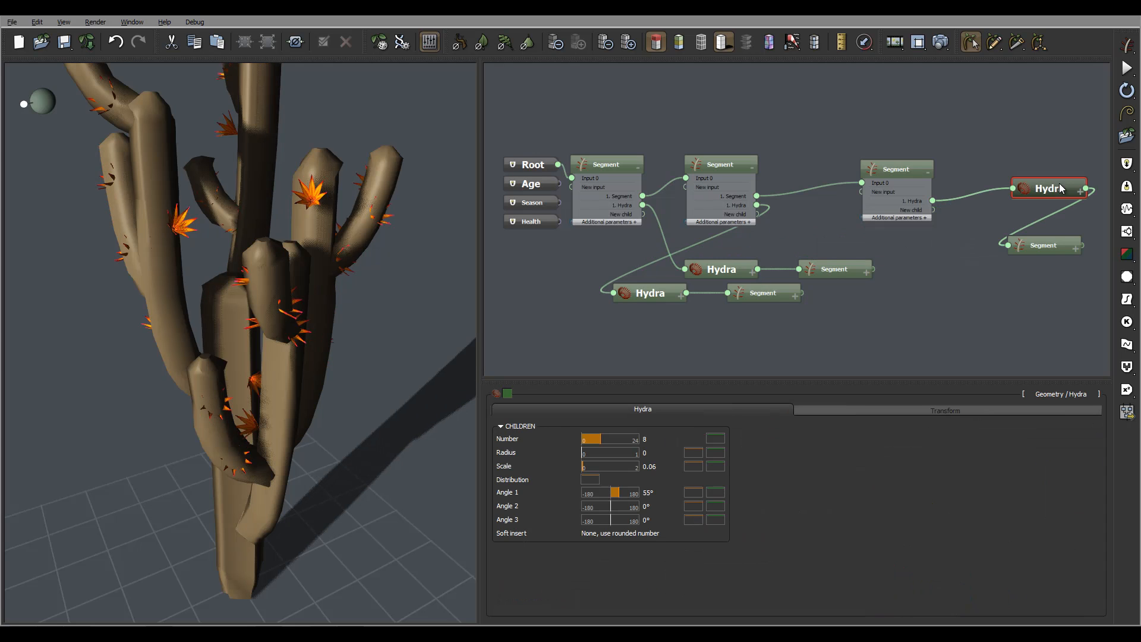
Set the Number of Hydra children on the sub-branch Segment to 1 with a variation of 1.
click(896, 164)
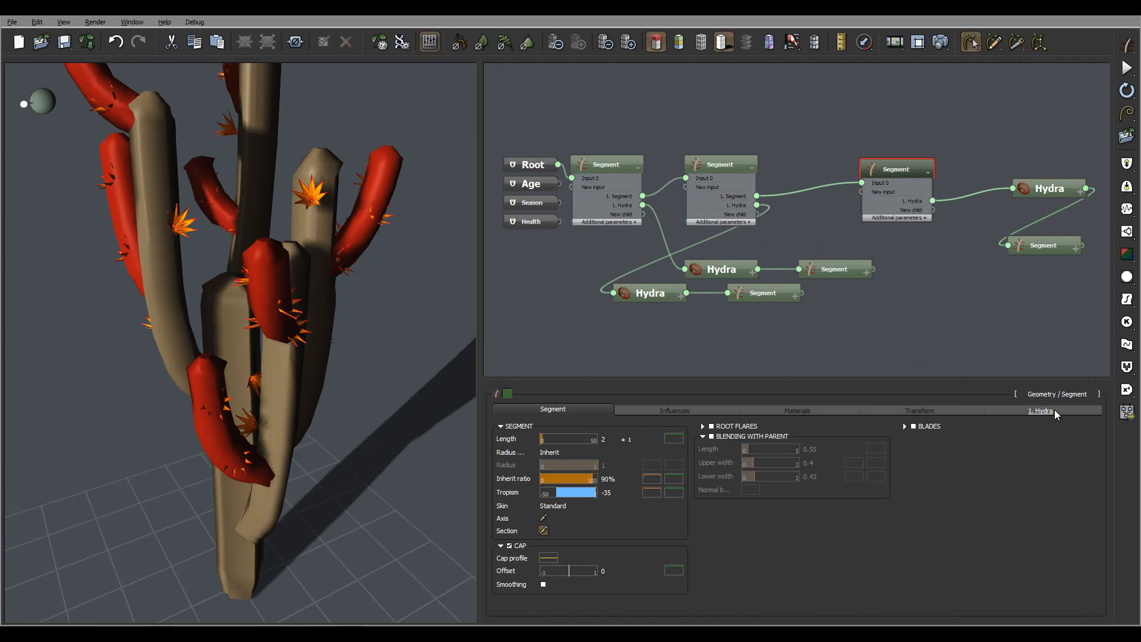
click(1042, 411)
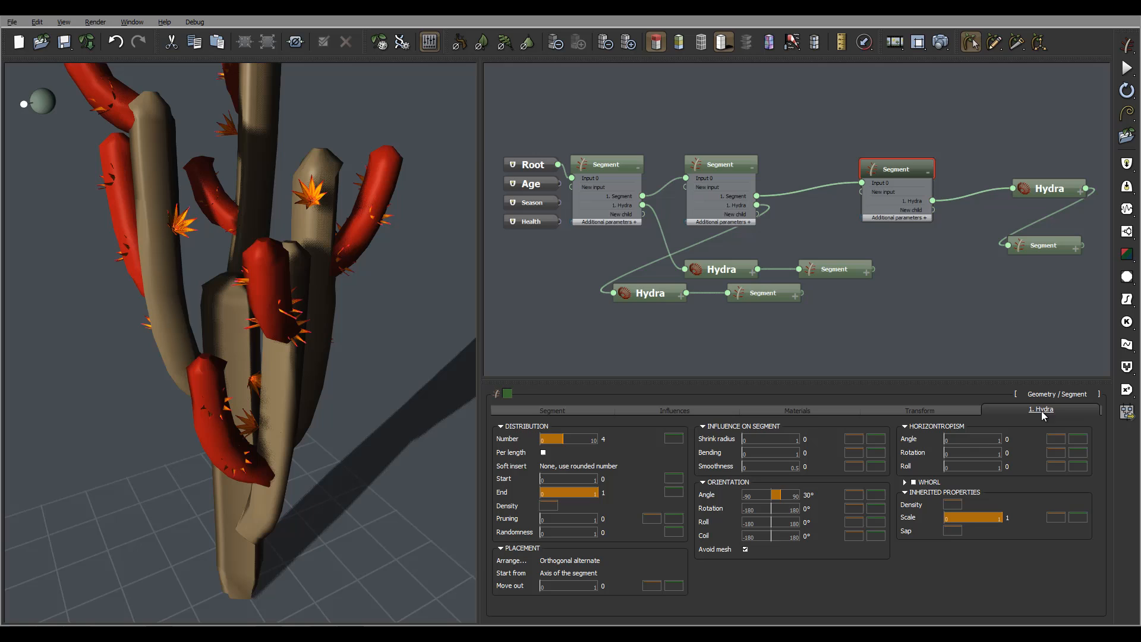
double_click(605, 439)
click(633, 439)
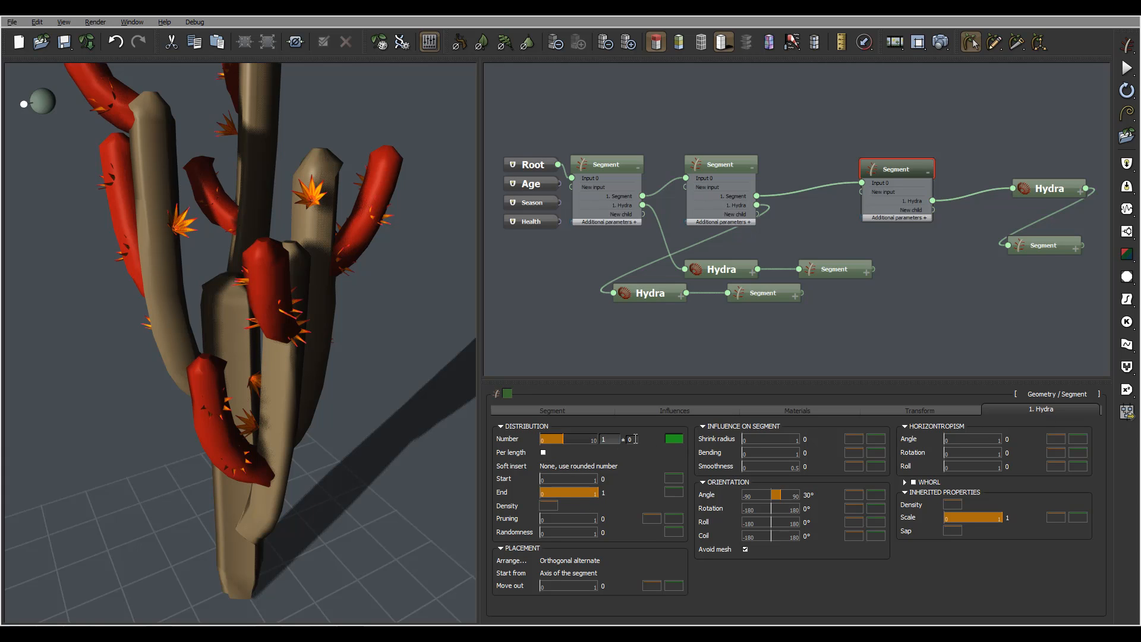
text(1)
key(Return)
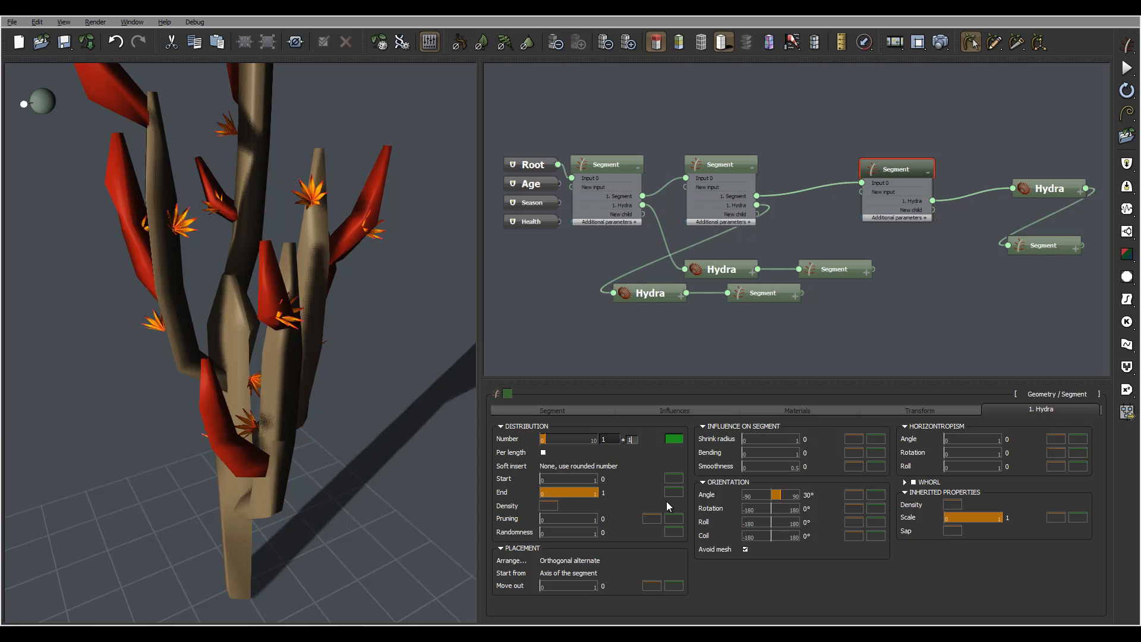
Set the orientation Angle of the sub-branch's Hydra children to 0° and make them start from Surface of the segment.
double_click(809, 495)
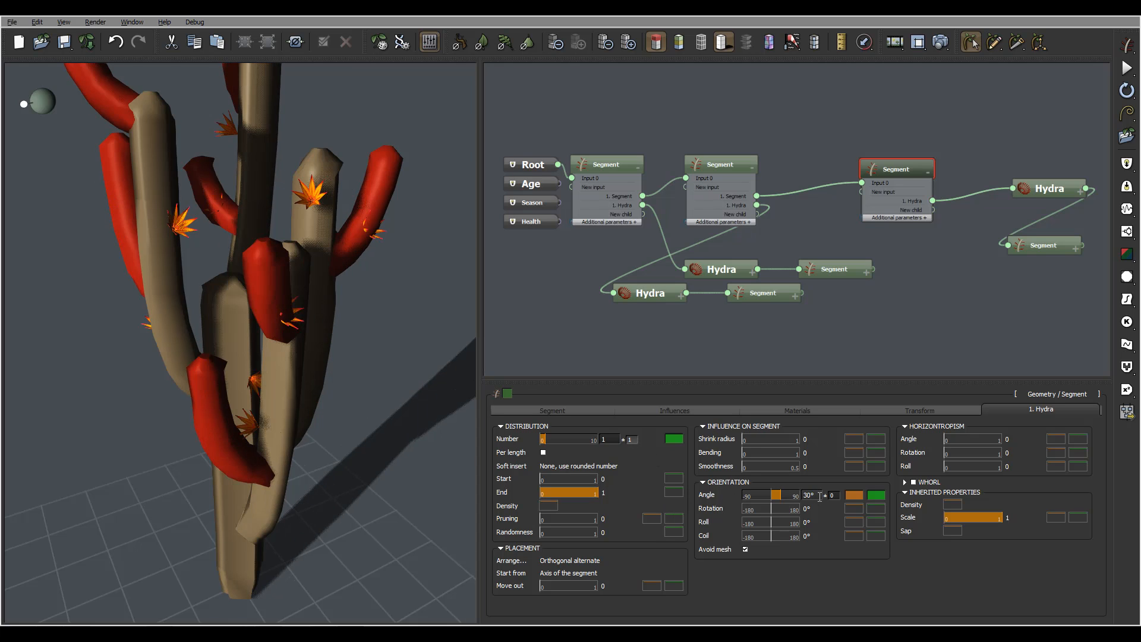
double_click(818, 496)
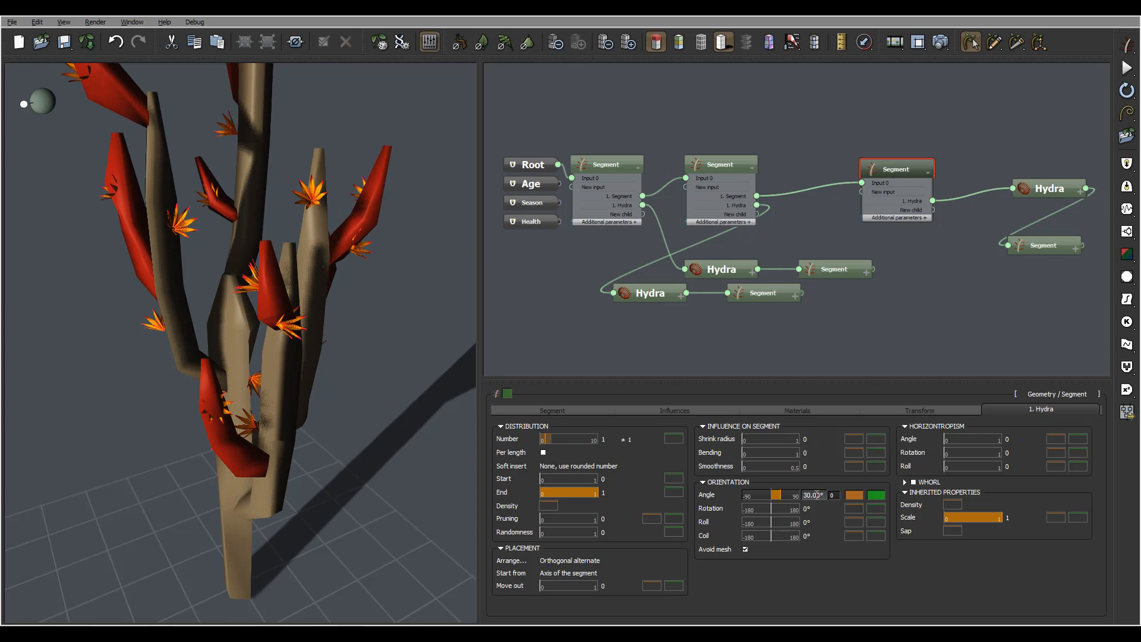
double_click(828, 496)
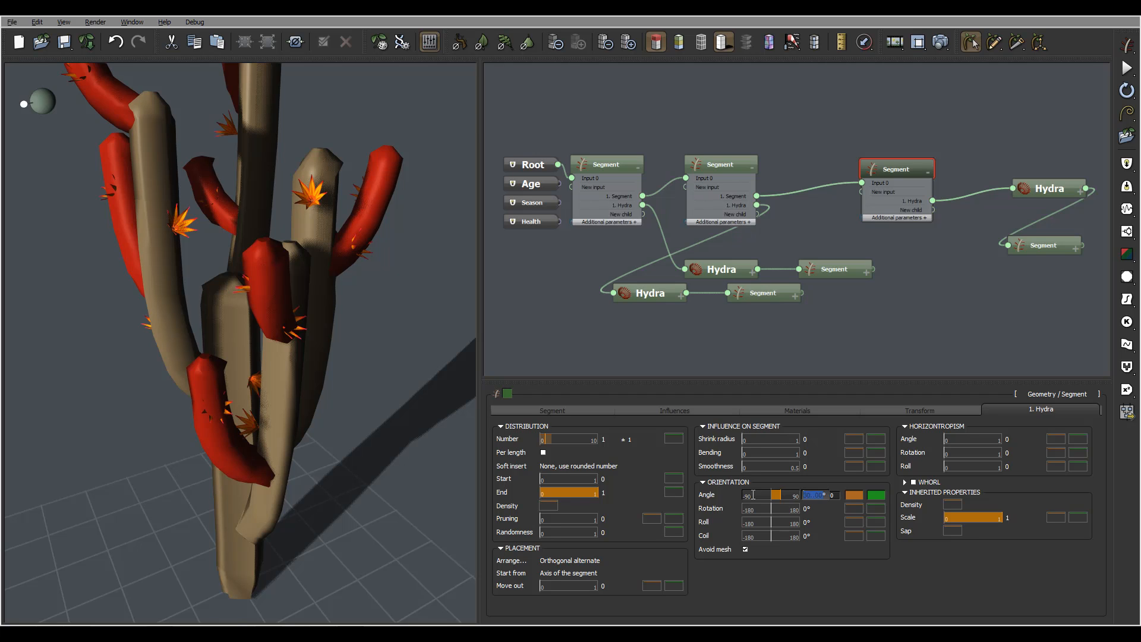
text(0)
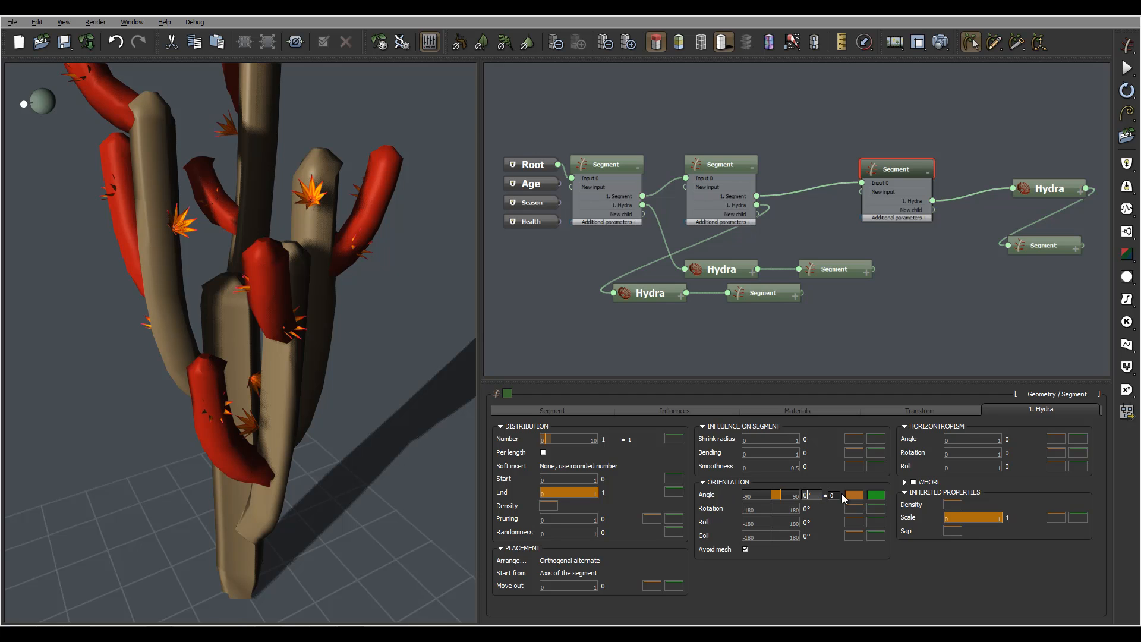
click(588, 573)
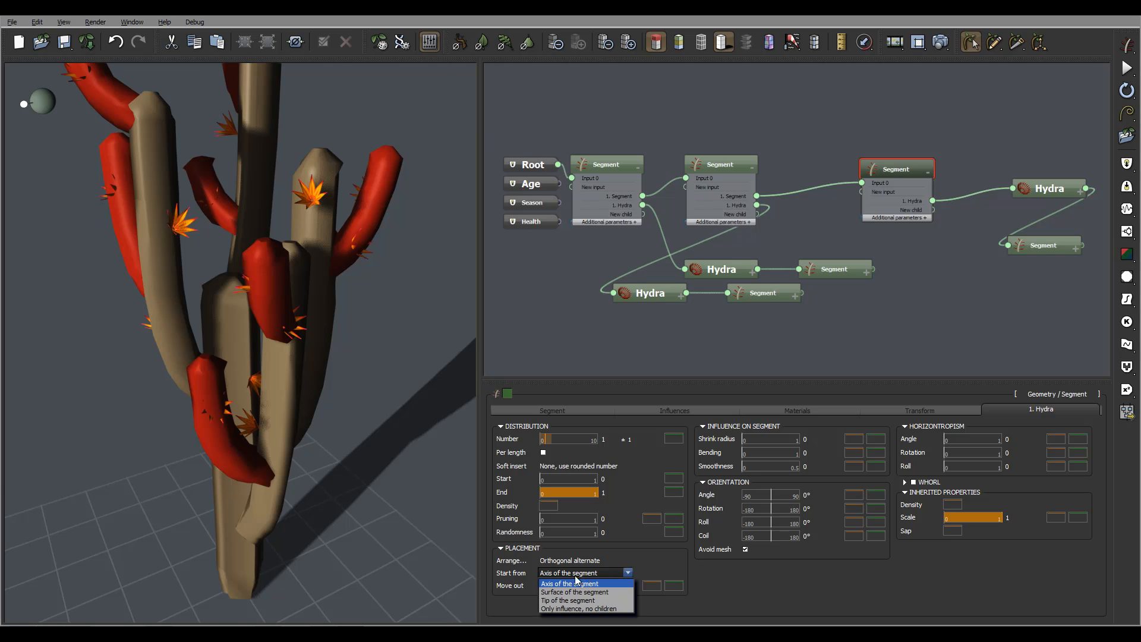
click(576, 592)
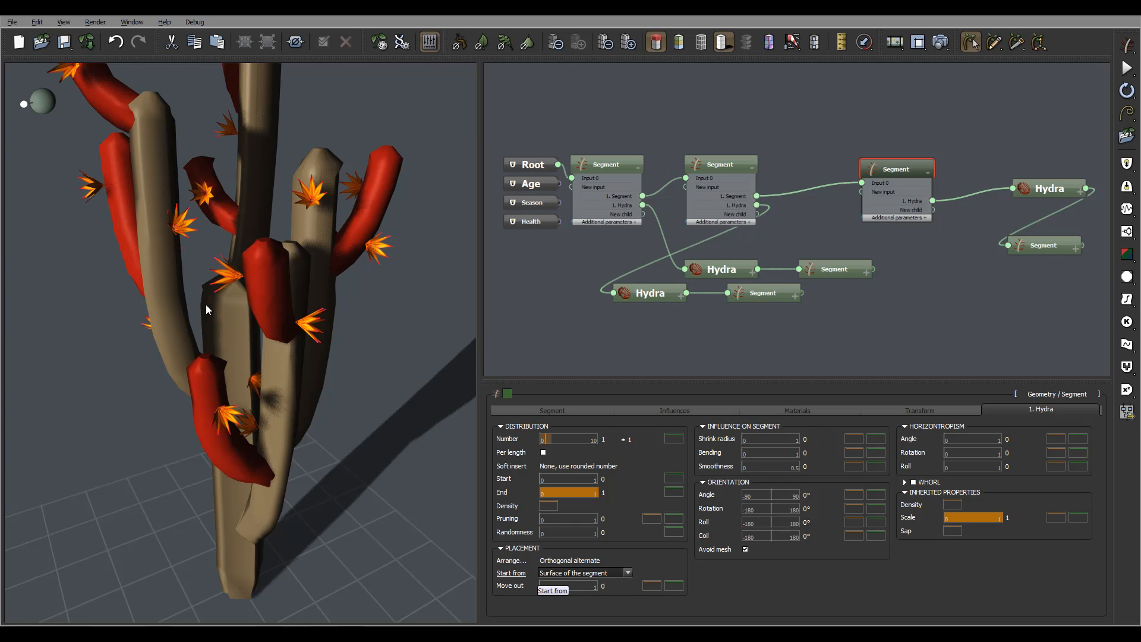
drag(206, 304, 333, 292)
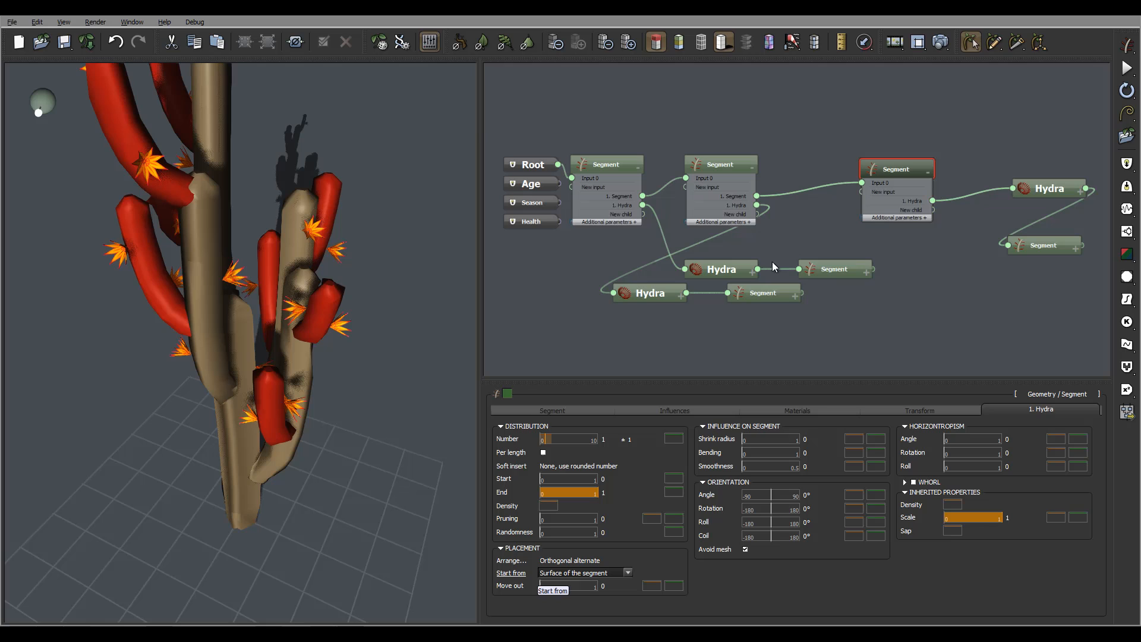
Set the children Scale of the trunk's Hydra to 0.04.
click(731, 268)
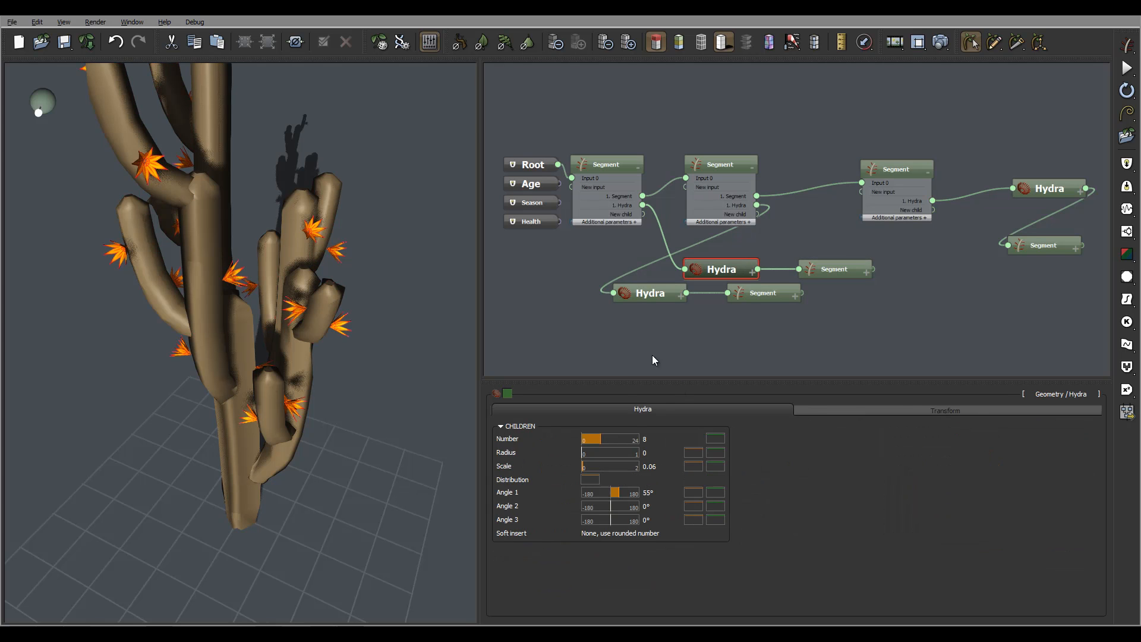
double_click(654, 467)
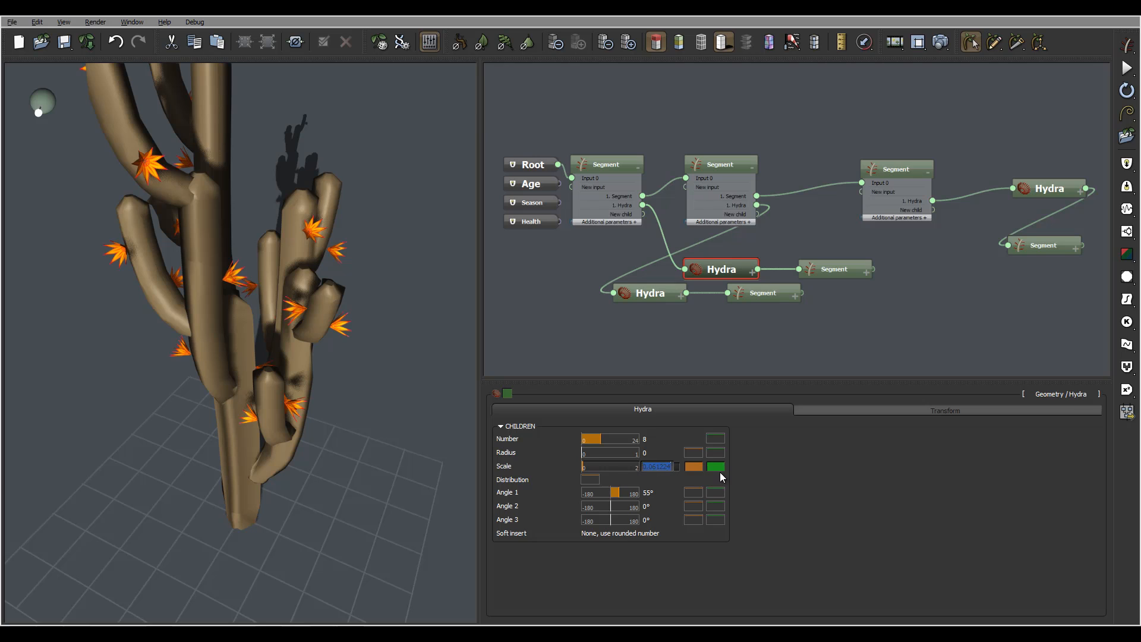
text(0.04)
key(Return)
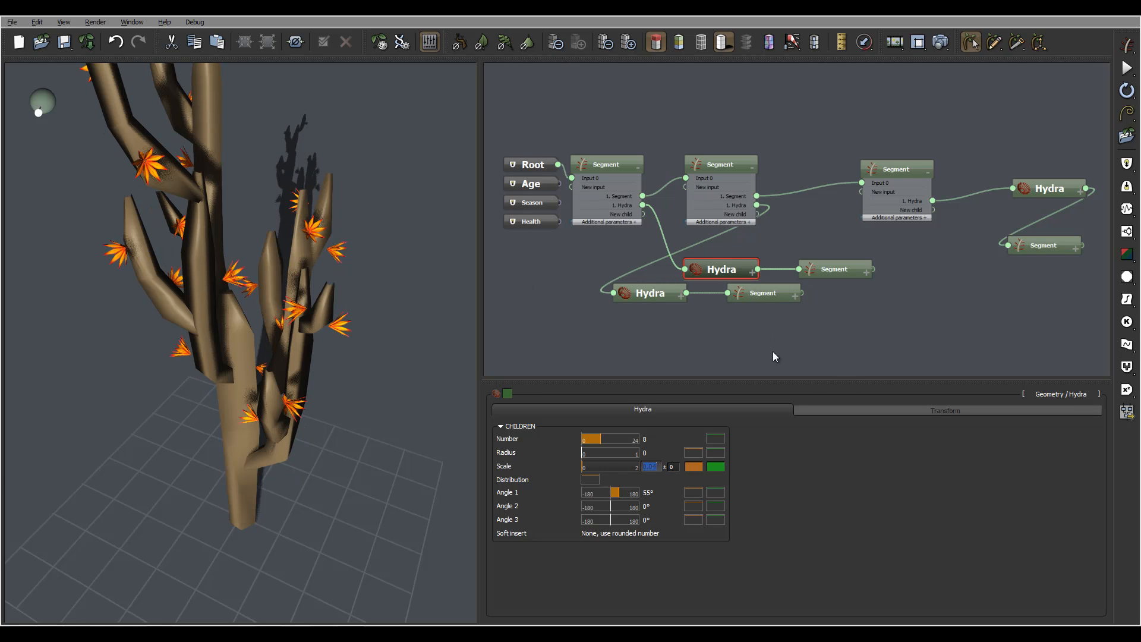
Reduce the children Scale of the arm's Hydra to 0.04.
click(650, 292)
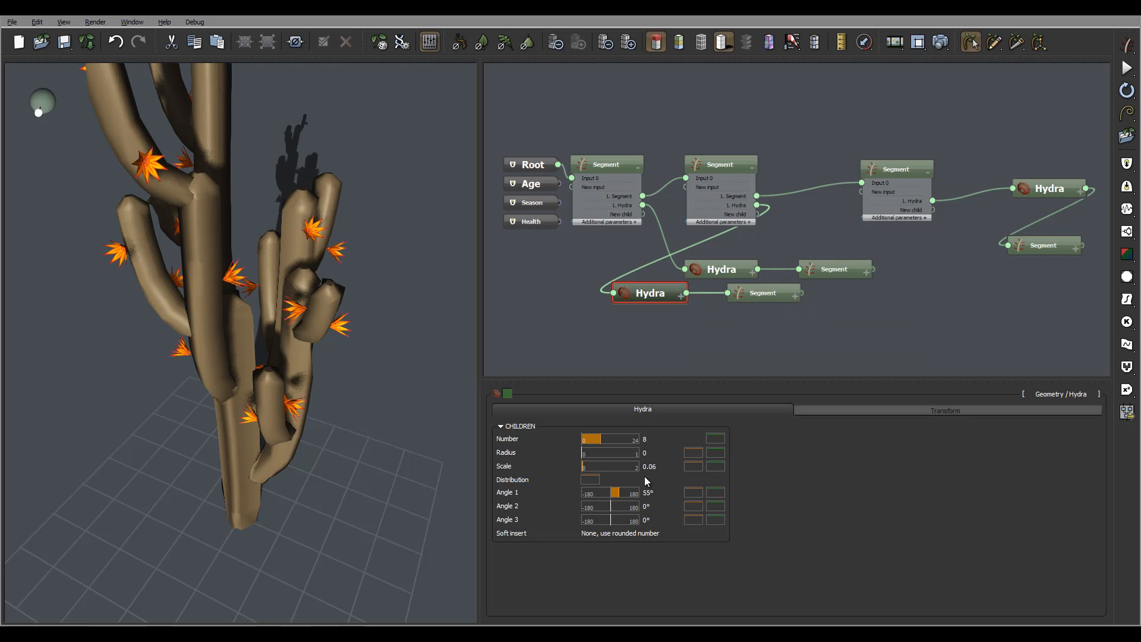
double_click(663, 468)
text(0)
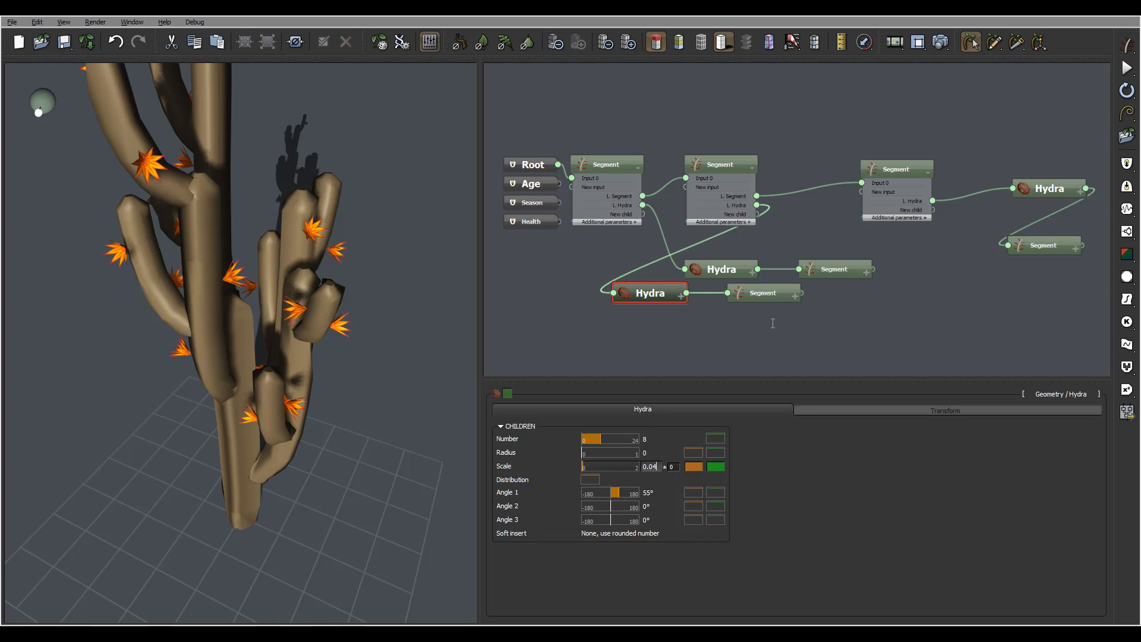
key(Return)
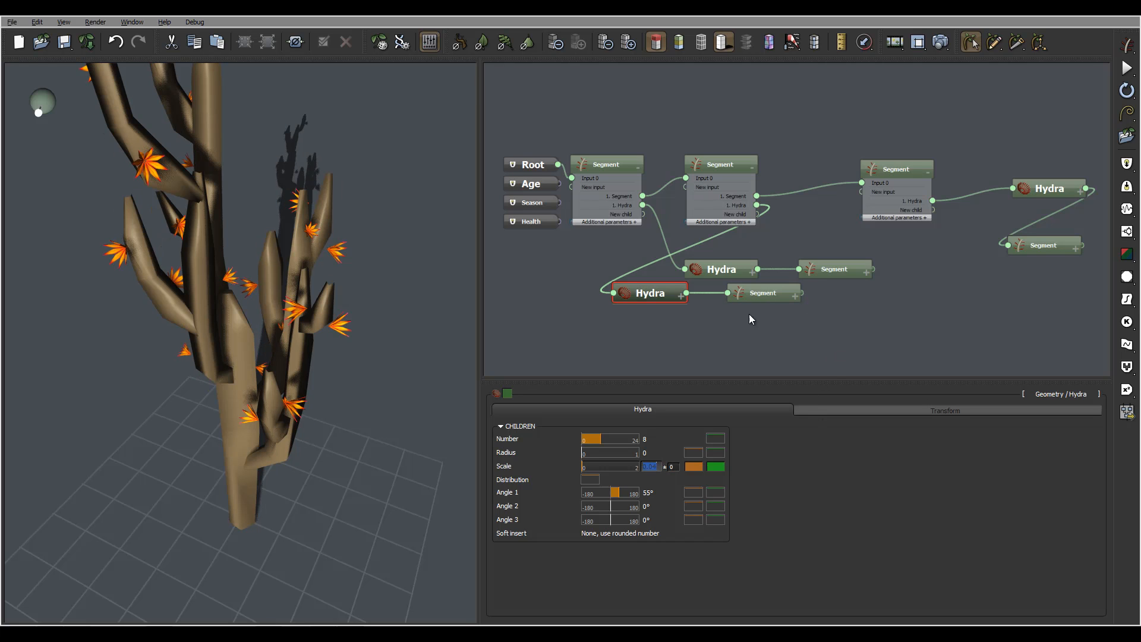
Reduce the children Scale of the sub-branch's Hydra to 0.04 and view the whole cactus.
click(1056, 190)
double_click(657, 466)
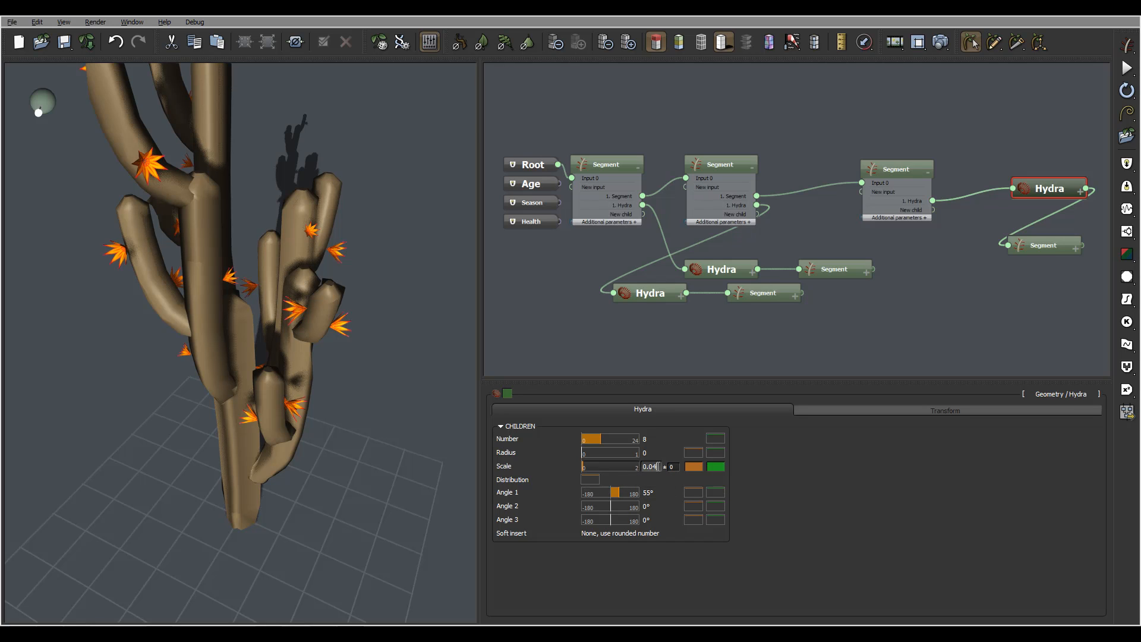
key(Return)
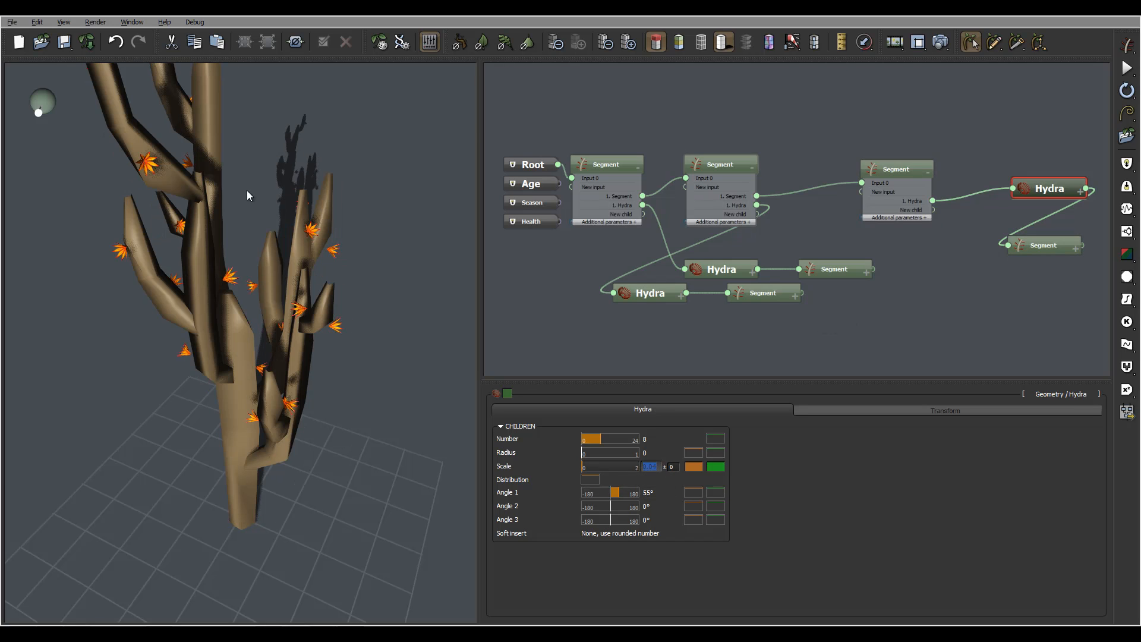
drag(319, 213, 351, 273)
drag(286, 299, 222, 256)
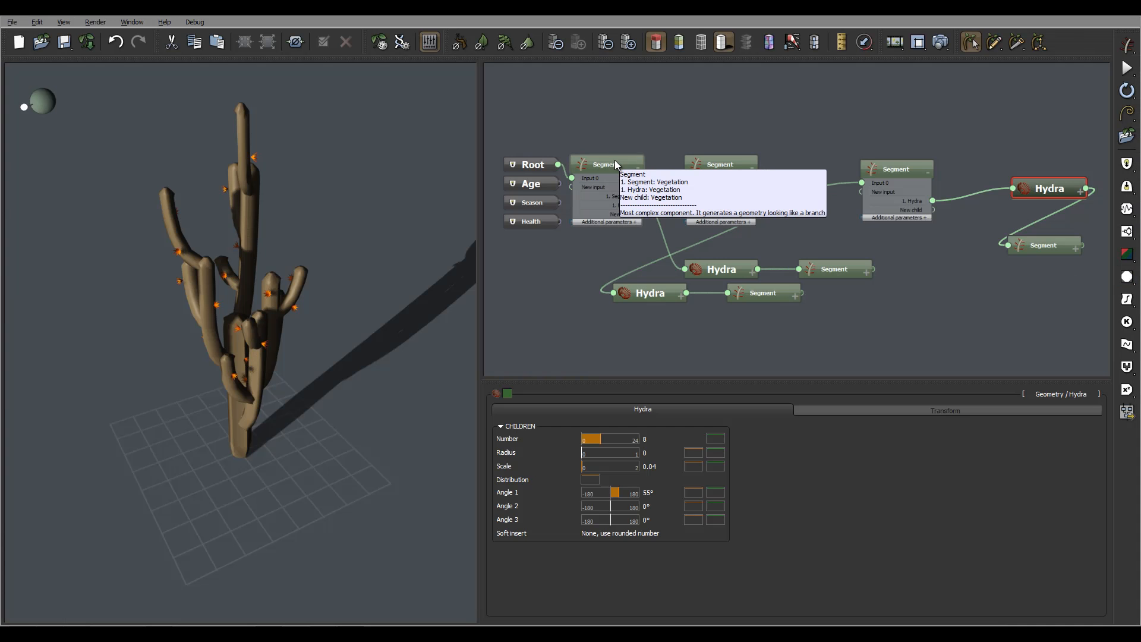
Edit the trunk Segment's body material and switch its coloring mode to Mapped picture.
click(613, 158)
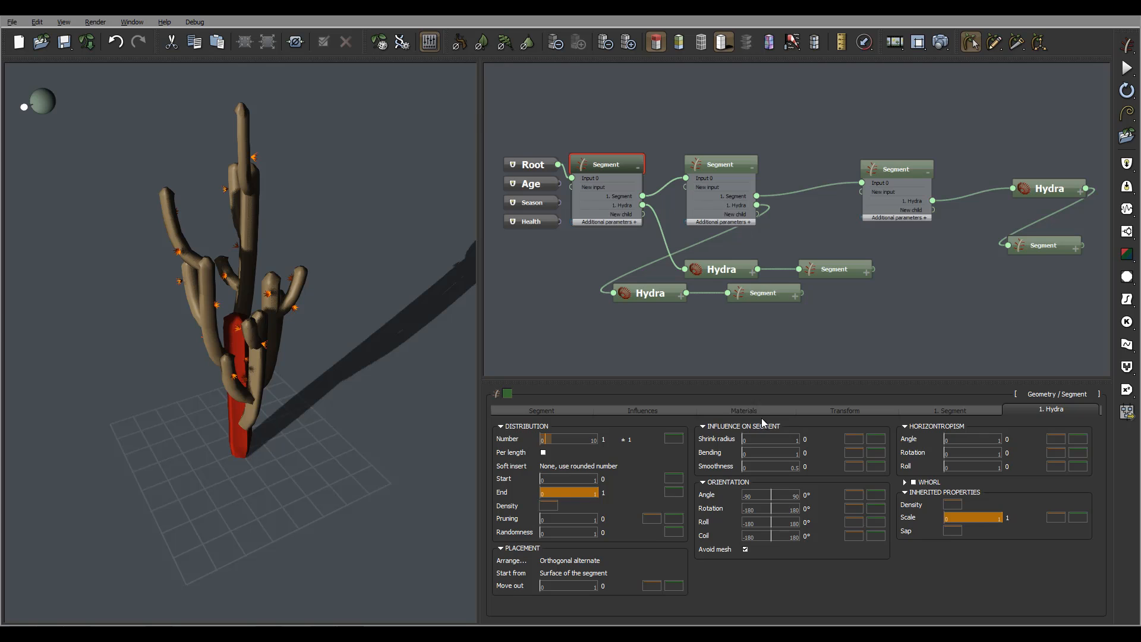
click(750, 411)
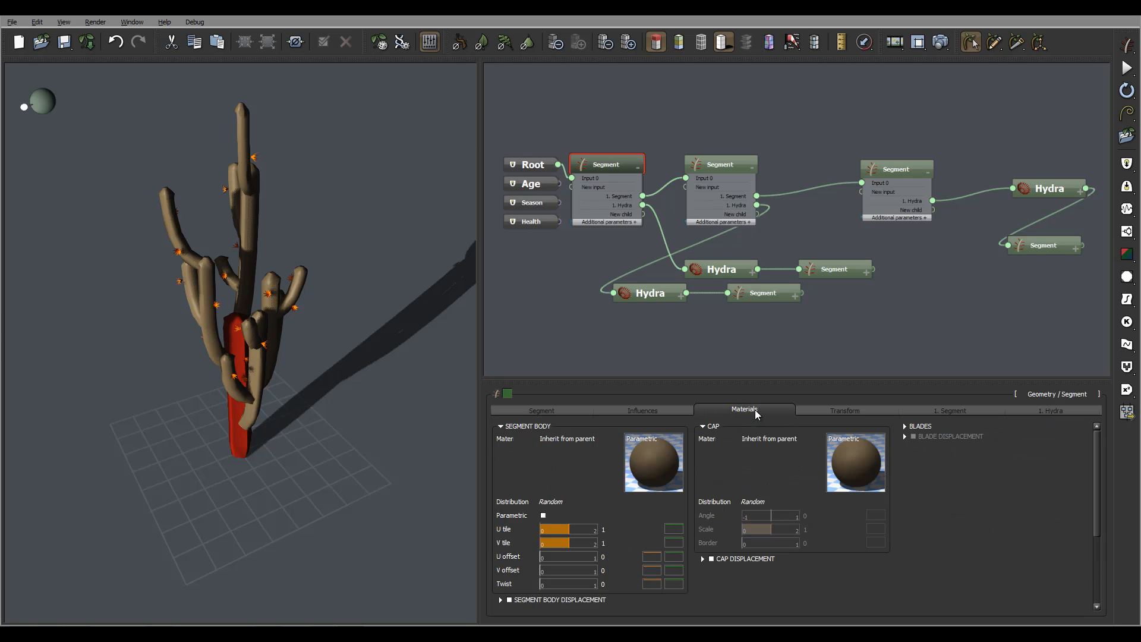
click(654, 472)
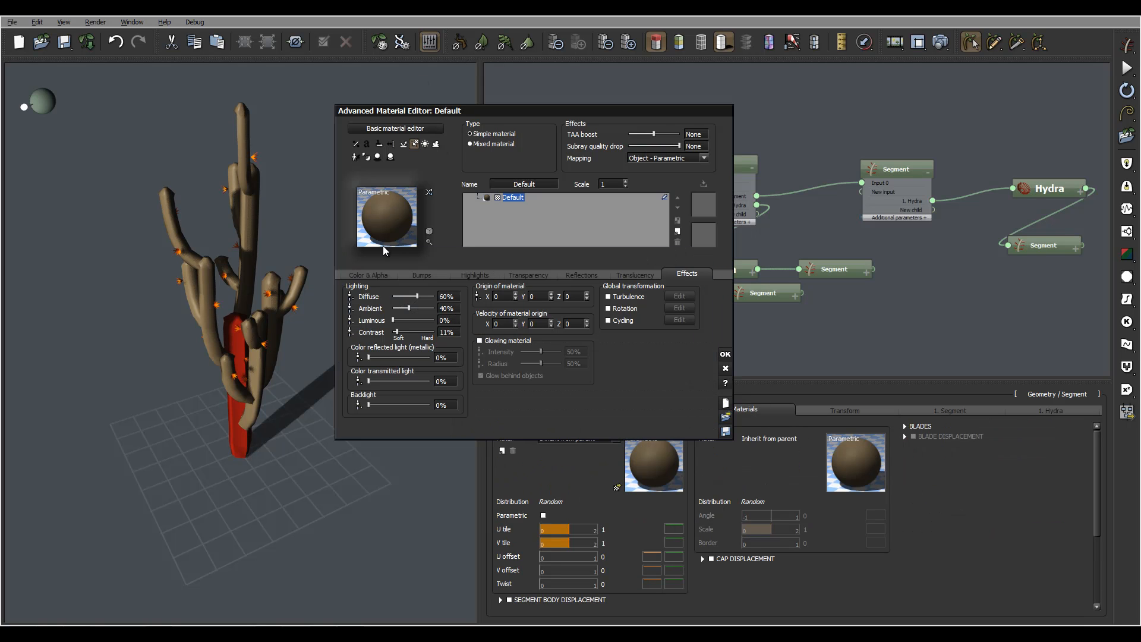
click(377, 274)
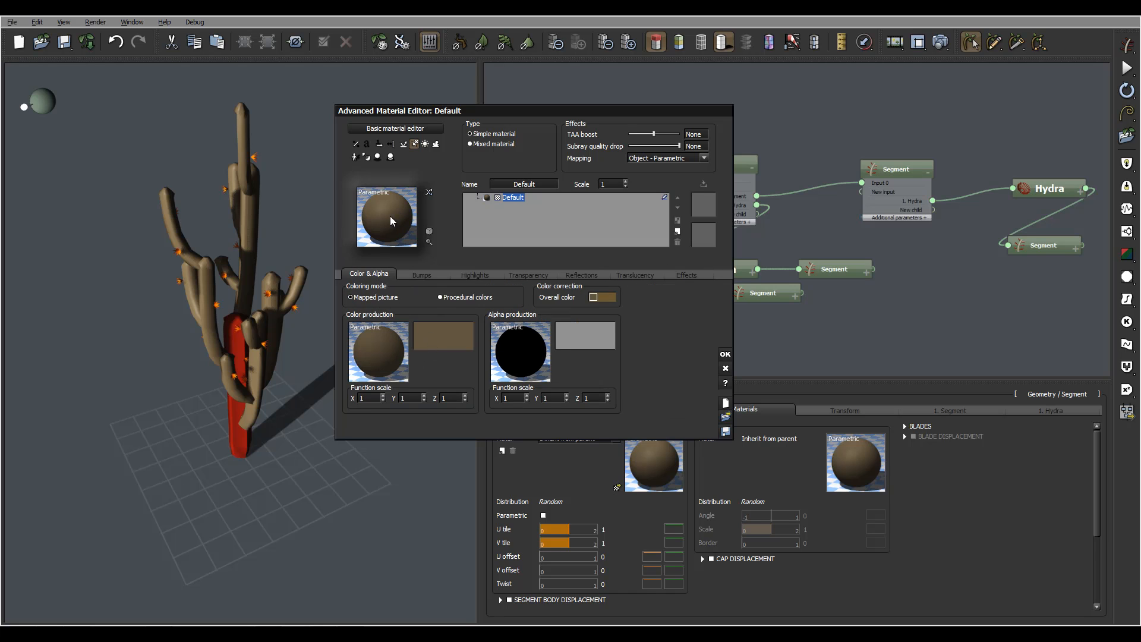
click(431, 338)
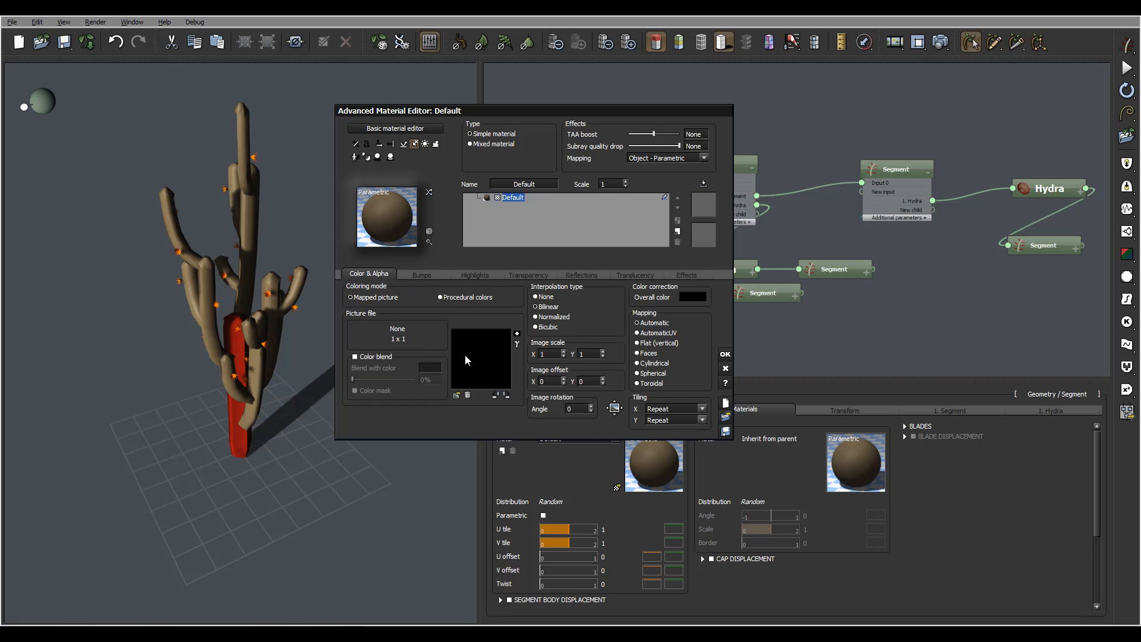
Load cactus.jpg from the PlantFactory folder as the material's color picture and accept the material.
click(457, 396)
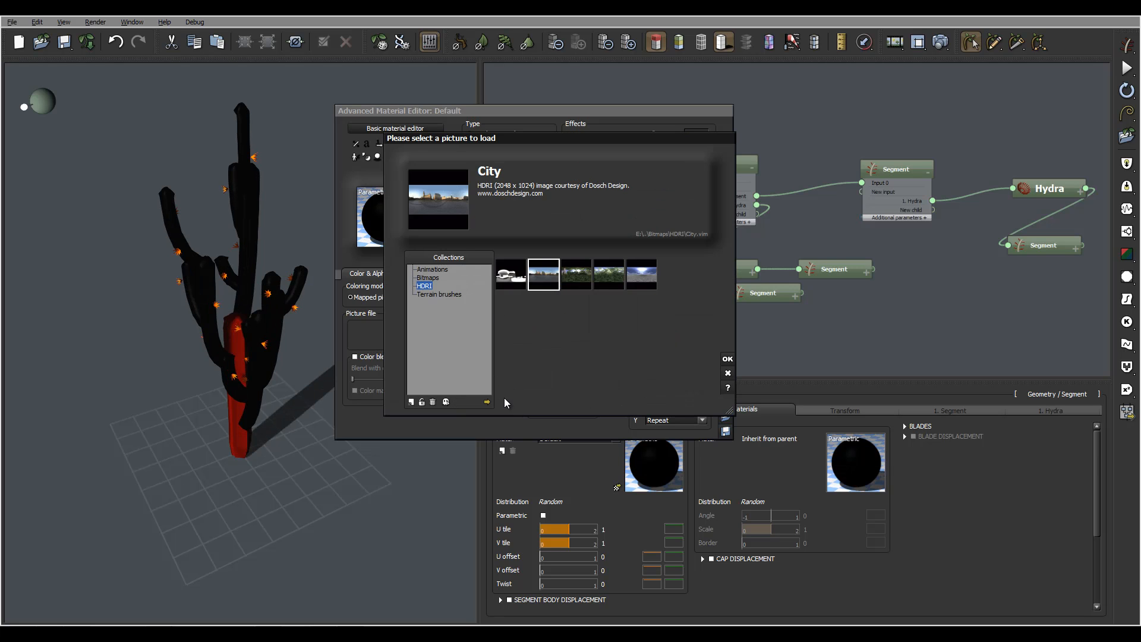
click(487, 402)
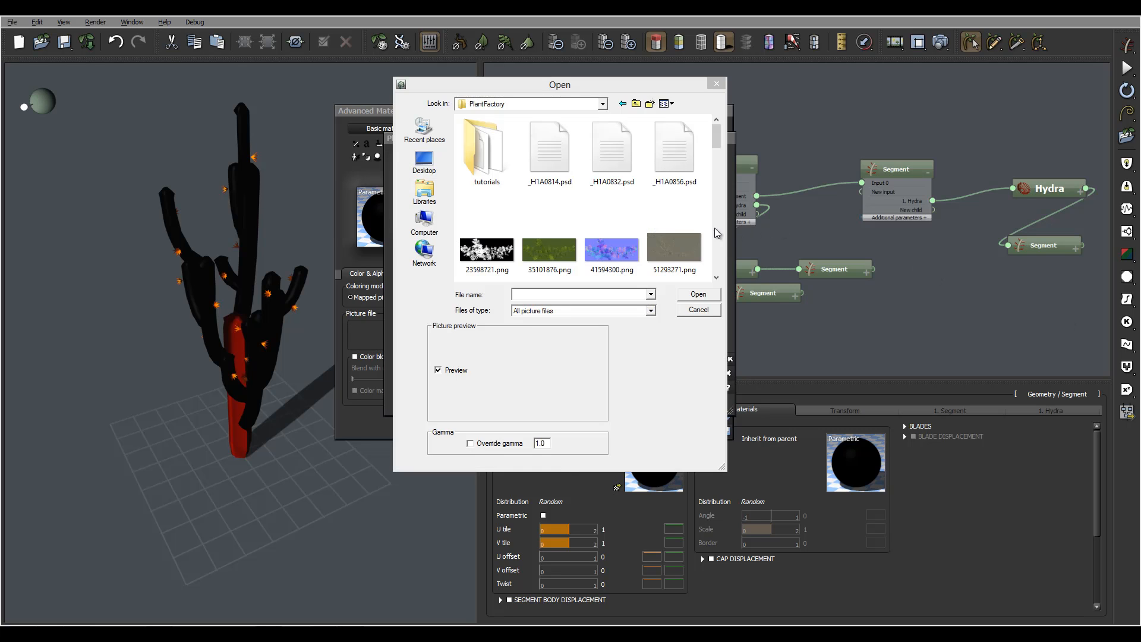
scroll(717, 233, down, 5)
click(530, 244)
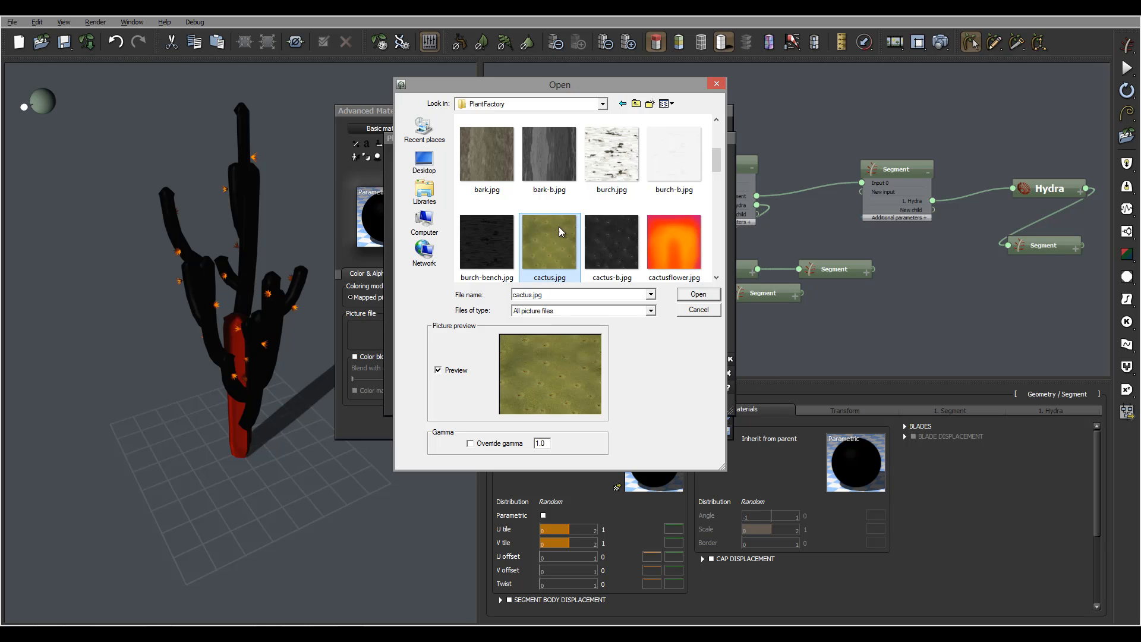
click(699, 295)
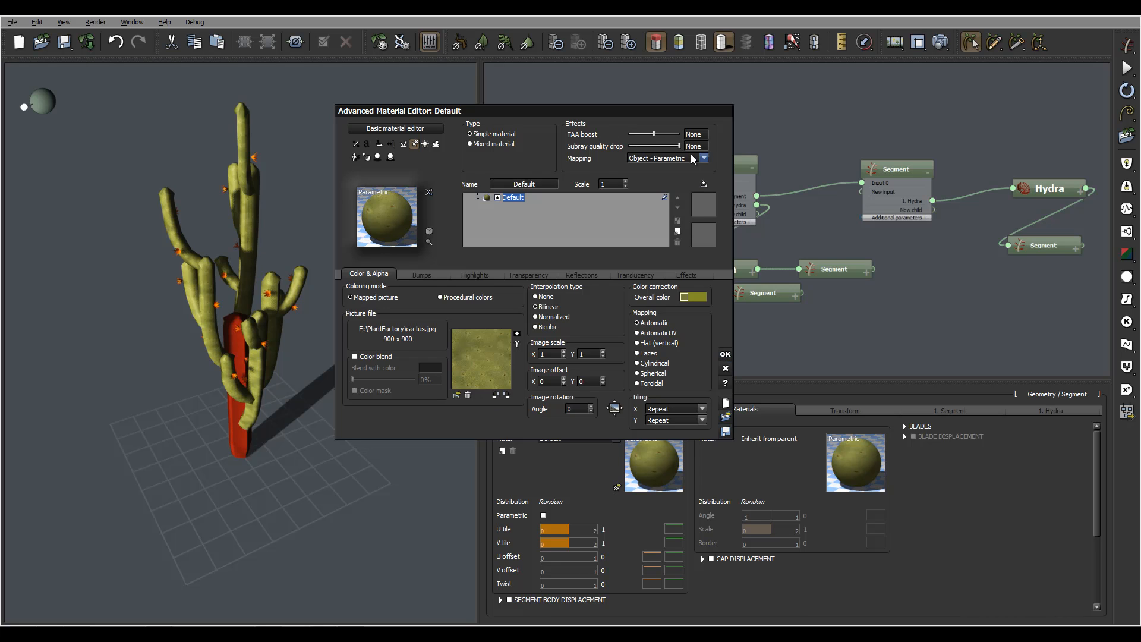
click(726, 355)
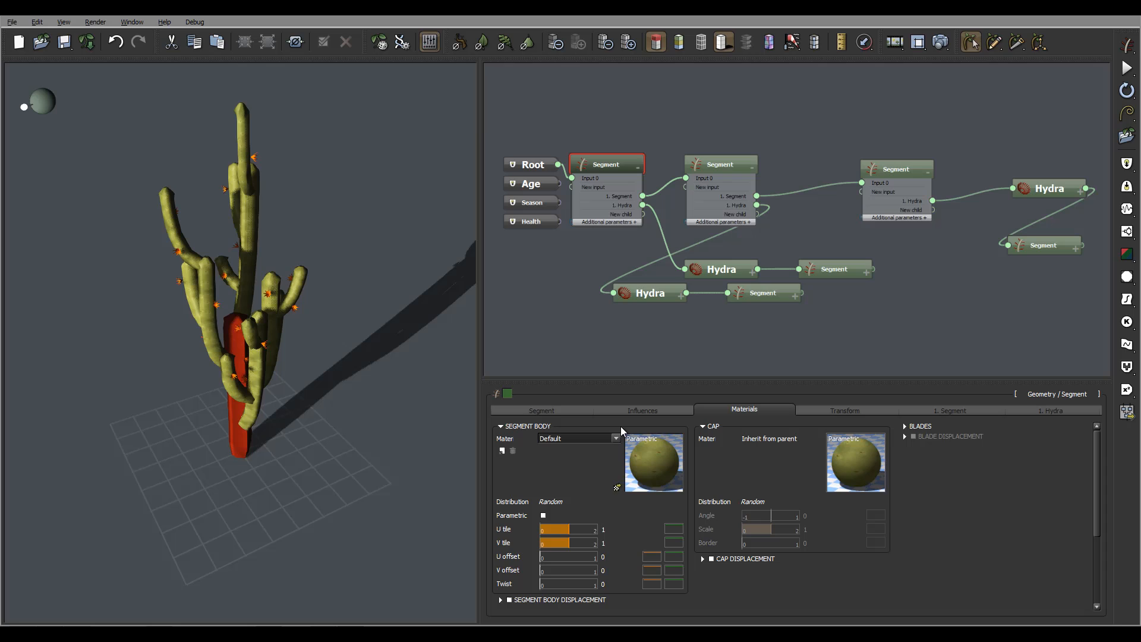
Enable Parametric mapping for the trunk Segment's body material and inspect the texture on the cactus.
click(543, 515)
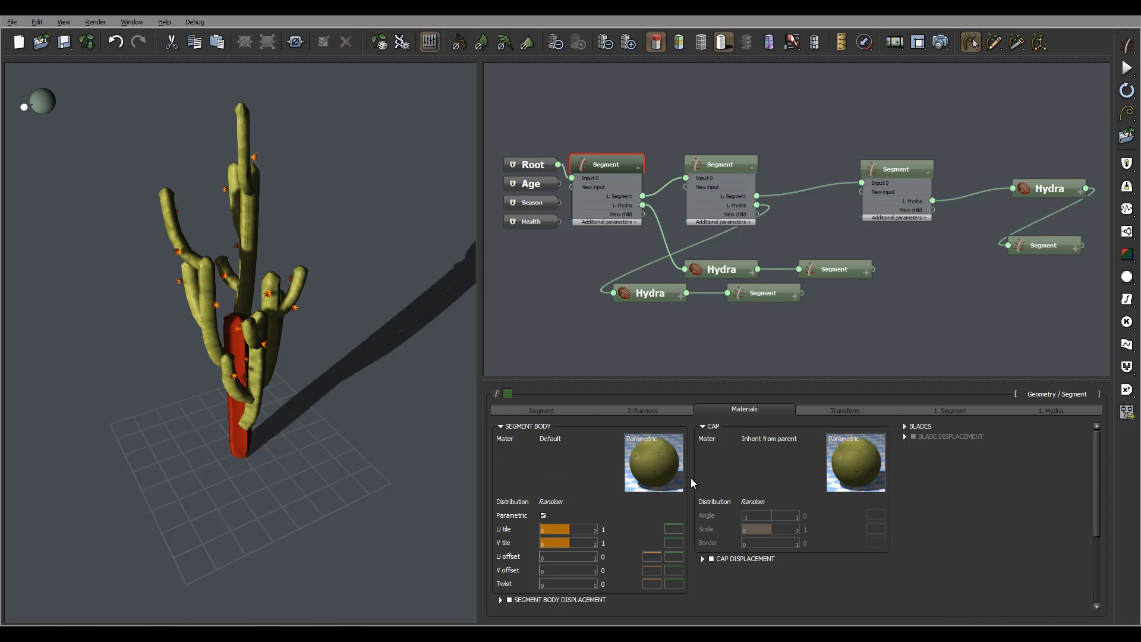
right_drag(263, 330, 286, 316)
scroll(232, 368, up, 2)
scroll(286, 316, down, 1)
right_drag(290, 245, 321, 199)
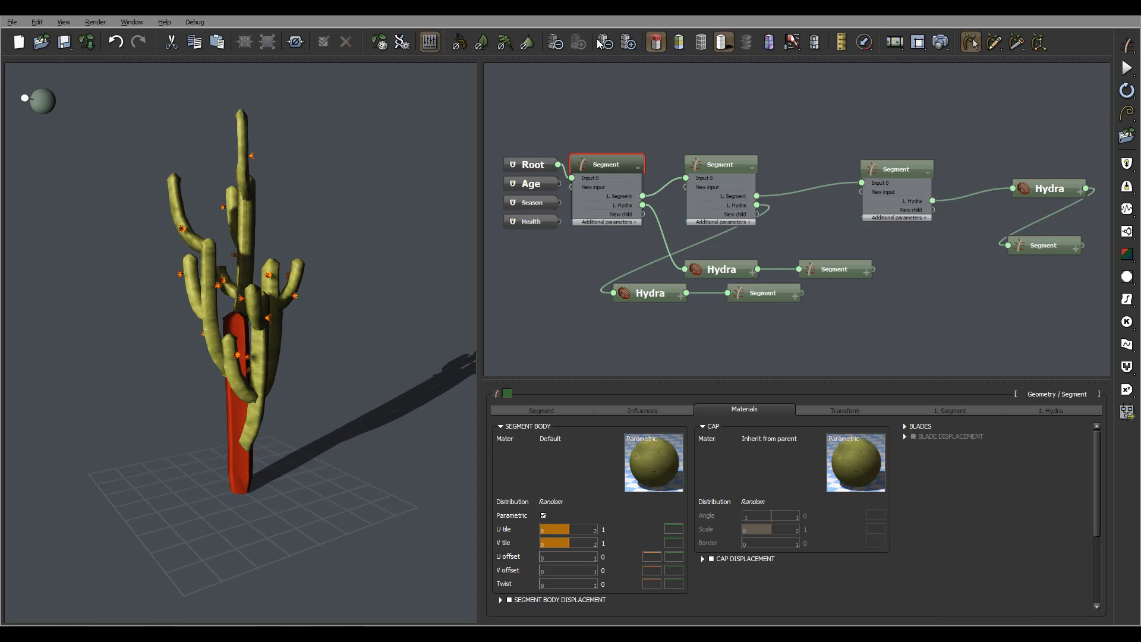
Increase the mesh resolution of the cactus for more detailed ribs.
click(630, 45)
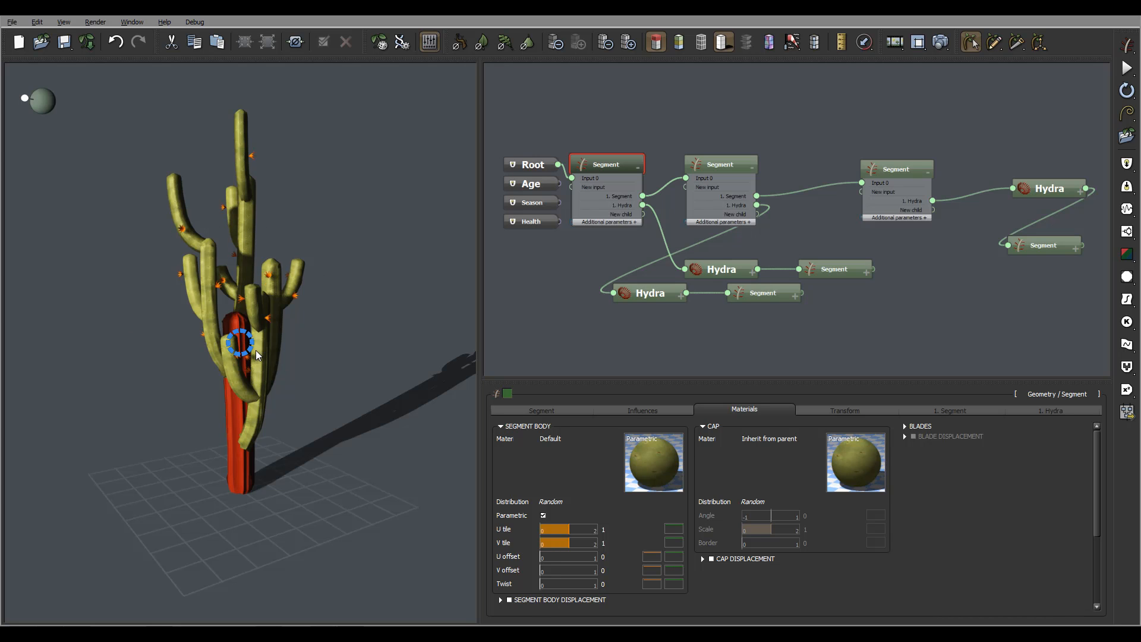
middle_drag(273, 345, 235, 307)
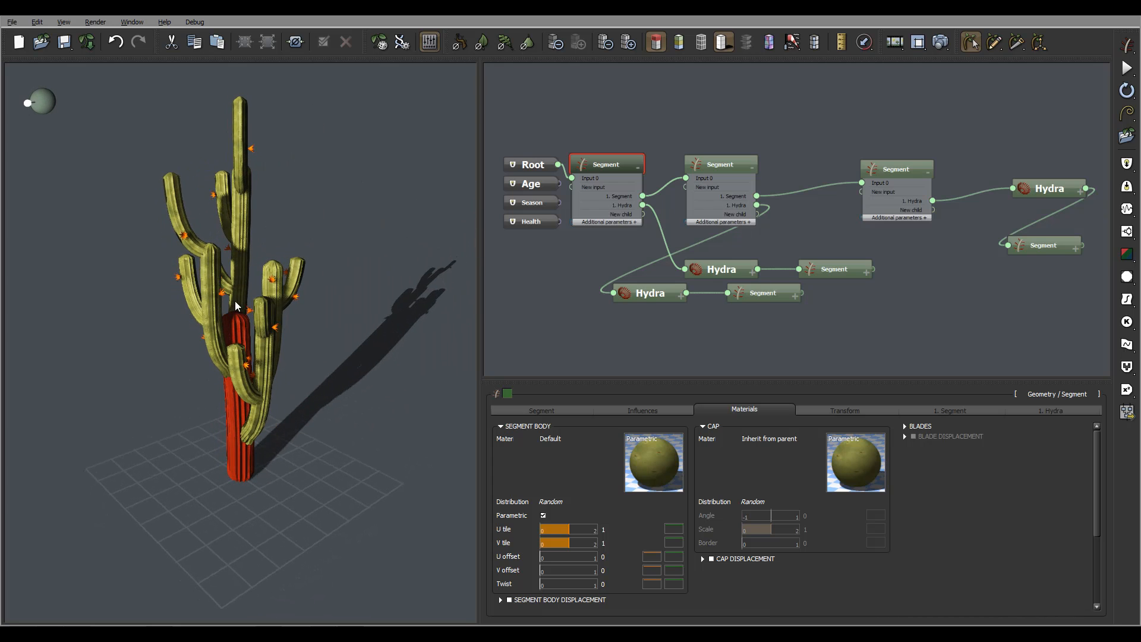
Set the render options to Final quality, render to screen, with a 506x600 picture size.
click(941, 42)
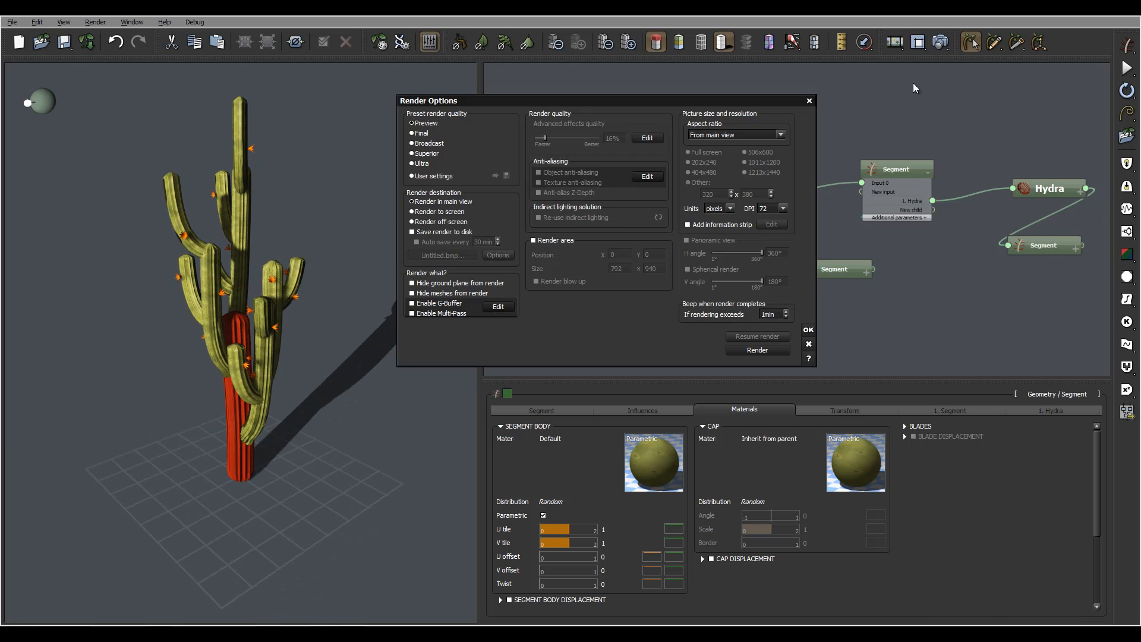
click(421, 135)
click(437, 212)
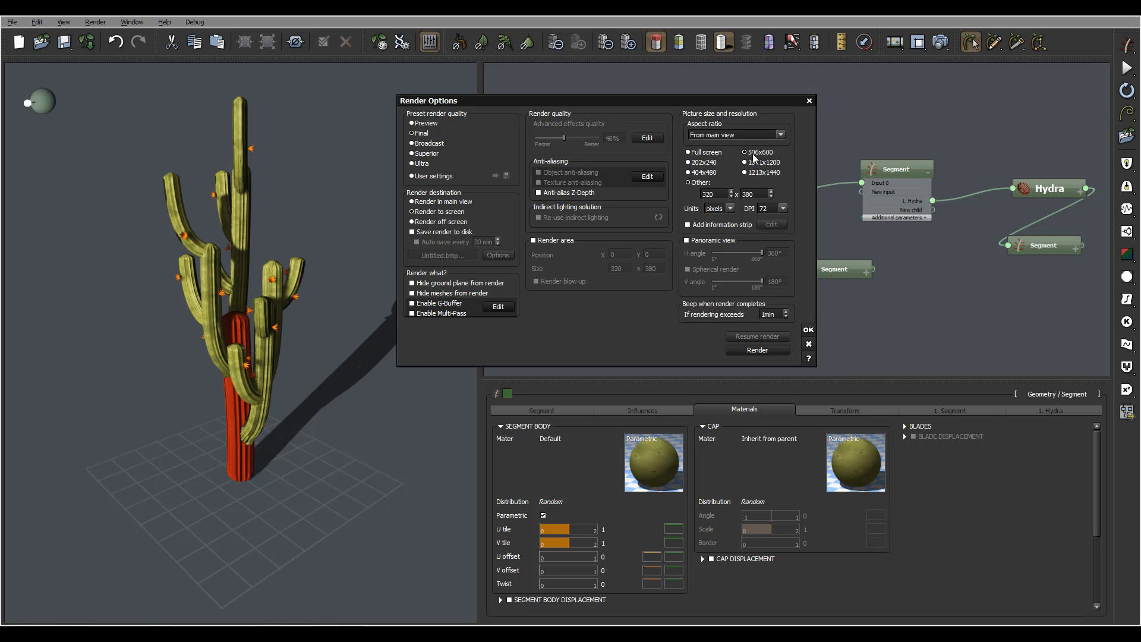
click(809, 330)
Edit the background atmosphere to use Global radiosity lighting and raise the glow intensity and haze ground density slightly.
click(96, 22)
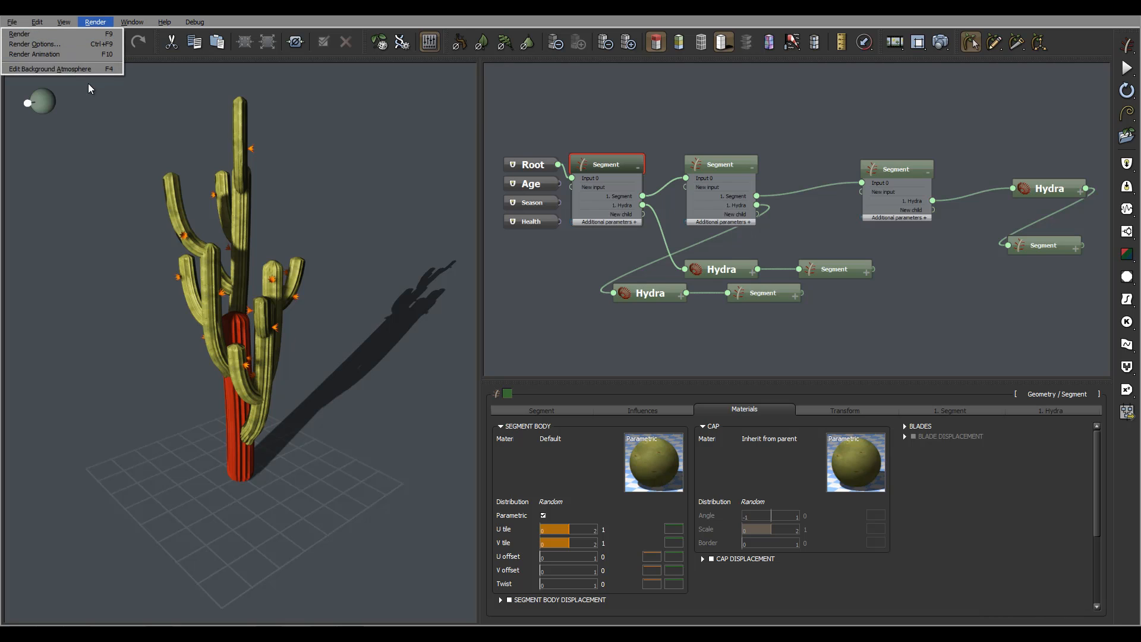
click(65, 69)
click(453, 233)
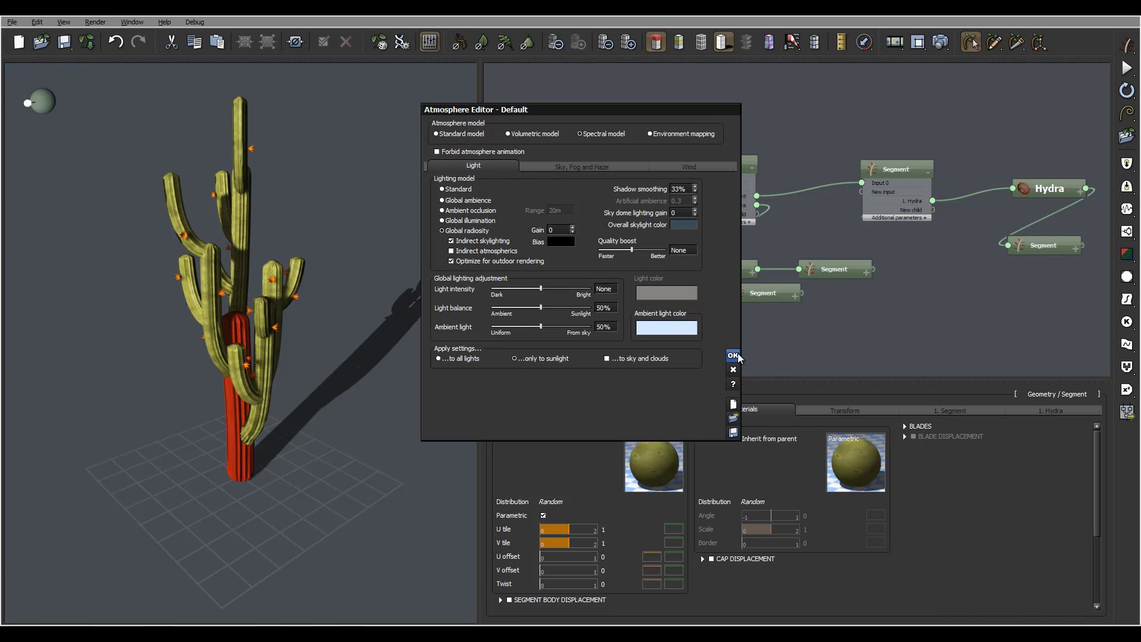
click(584, 166)
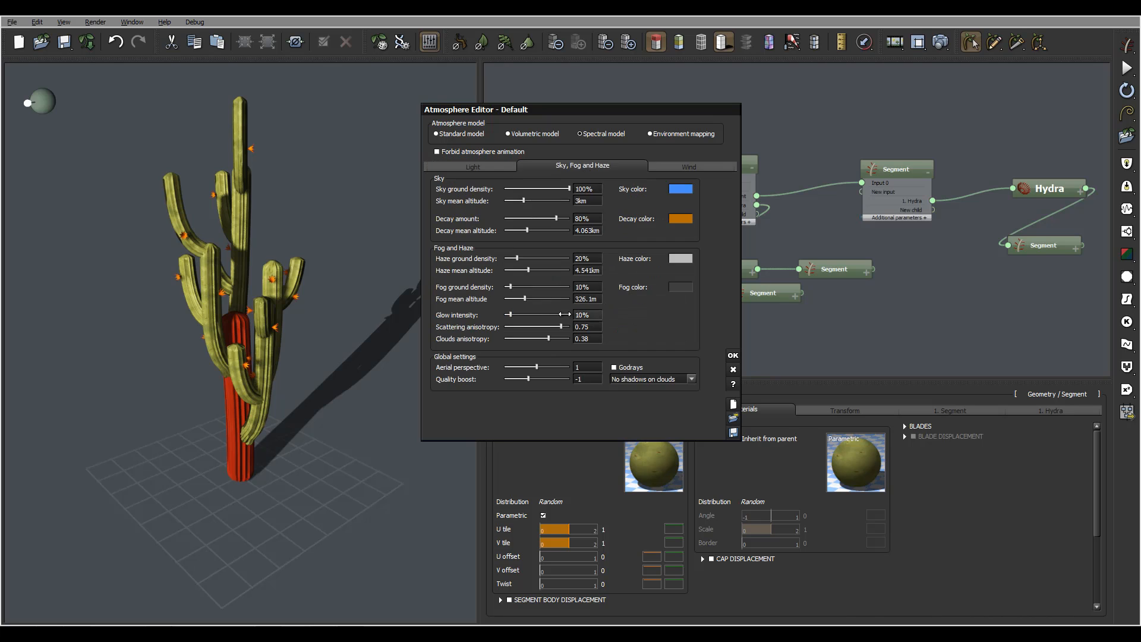
click(521, 316)
drag(517, 258, 520, 258)
click(733, 355)
Render the cactus, accept the post-render options and close the render display after viewing it.
click(928, 48)
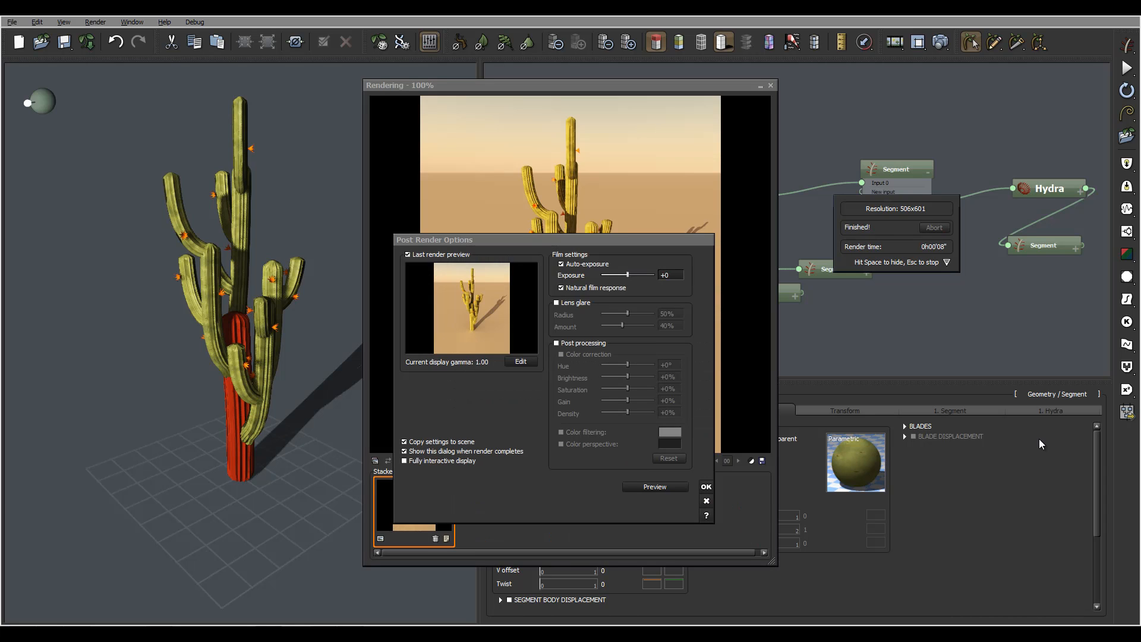
key(Return)
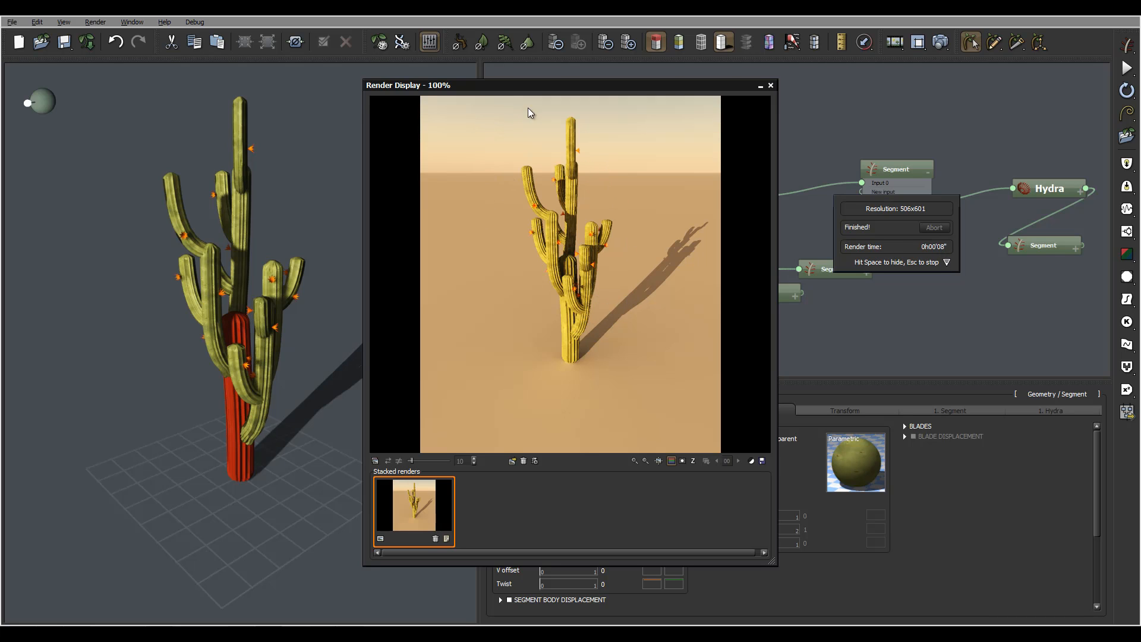
click(771, 86)
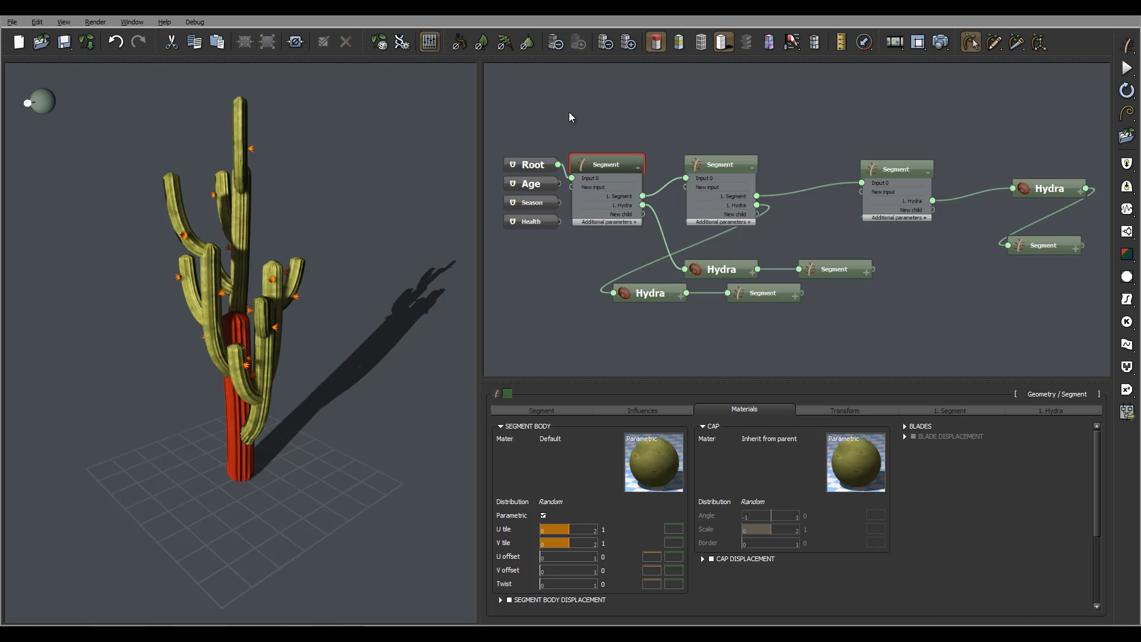
Turn on the wind preview and set the Root's wind mode to Combined wind.
click(791, 41)
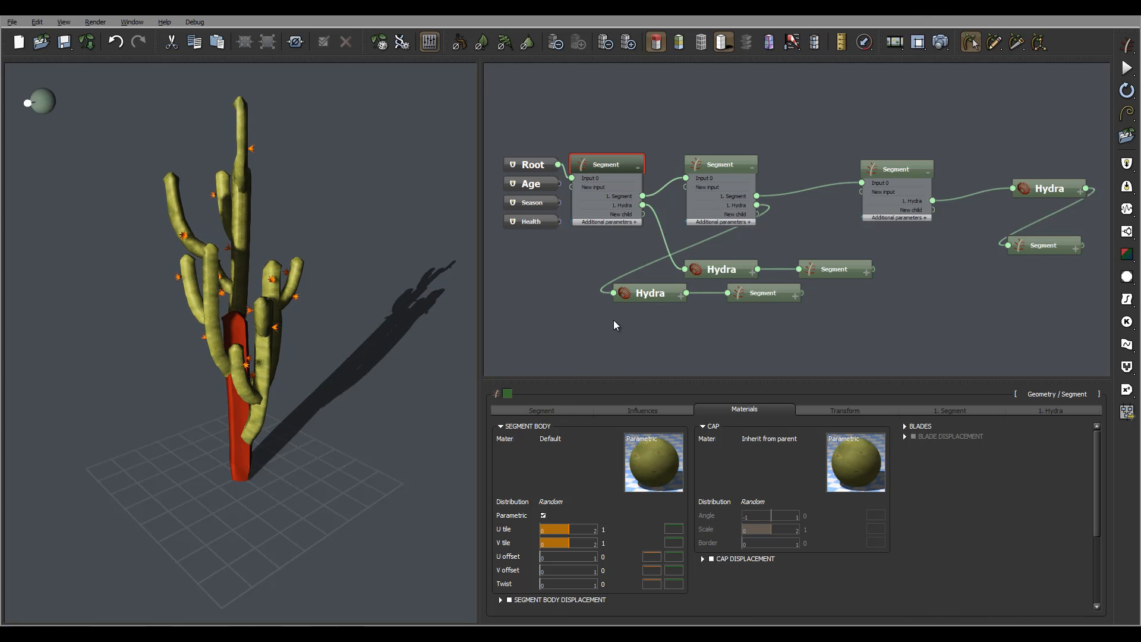
click(532, 165)
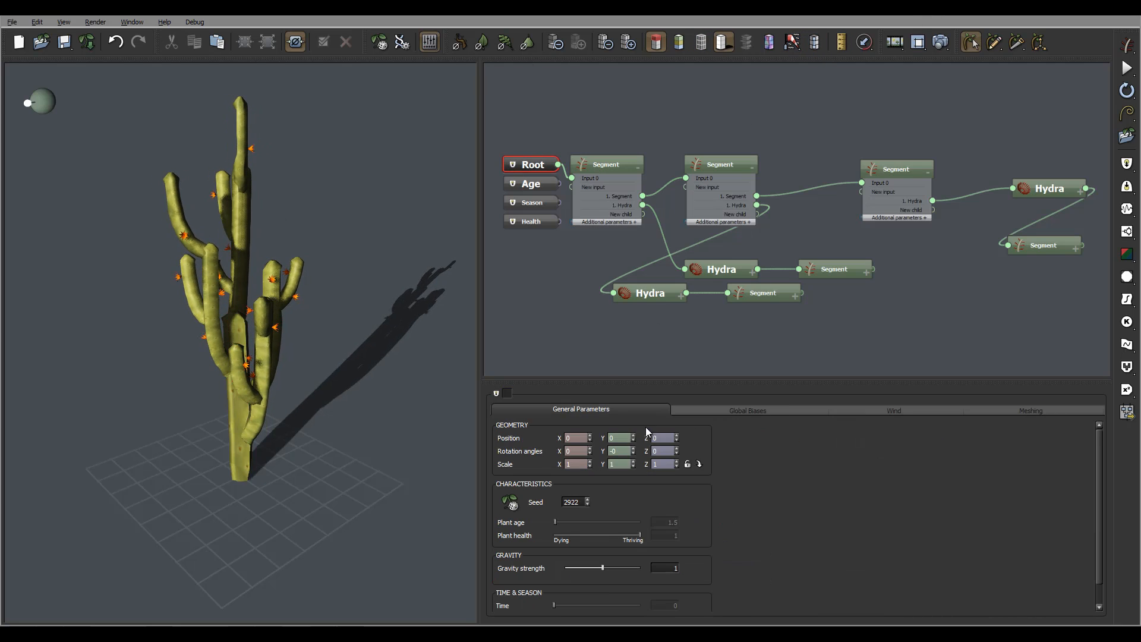
click(915, 412)
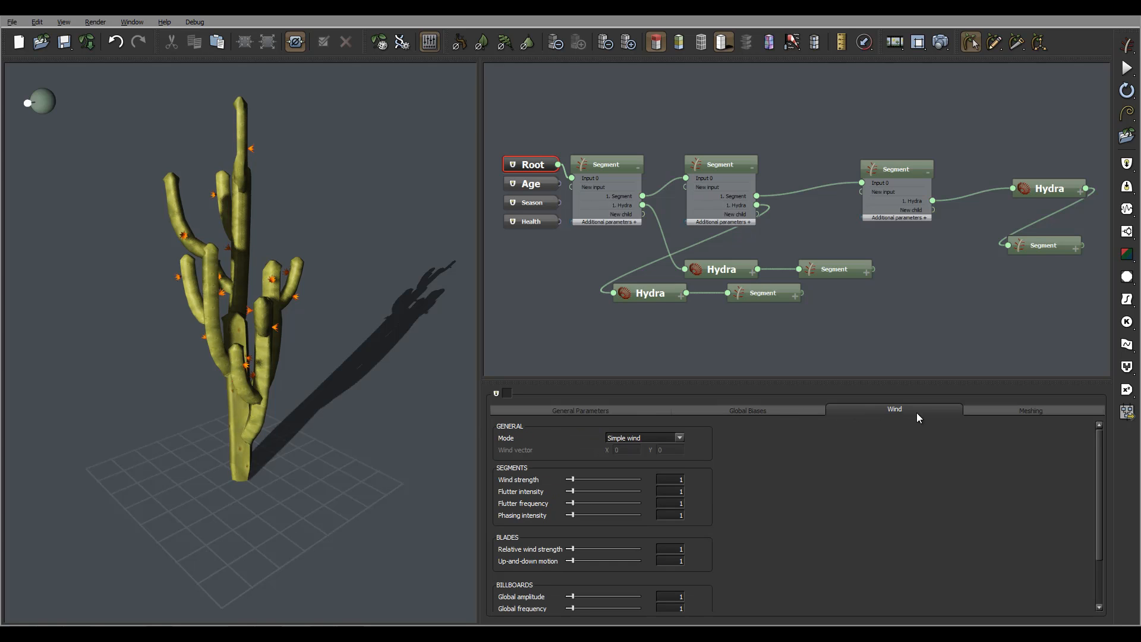
click(636, 439)
click(637, 463)
Lower the trunk Segment's wind influence to 0.04 and its flexibility to 0.07.
click(622, 161)
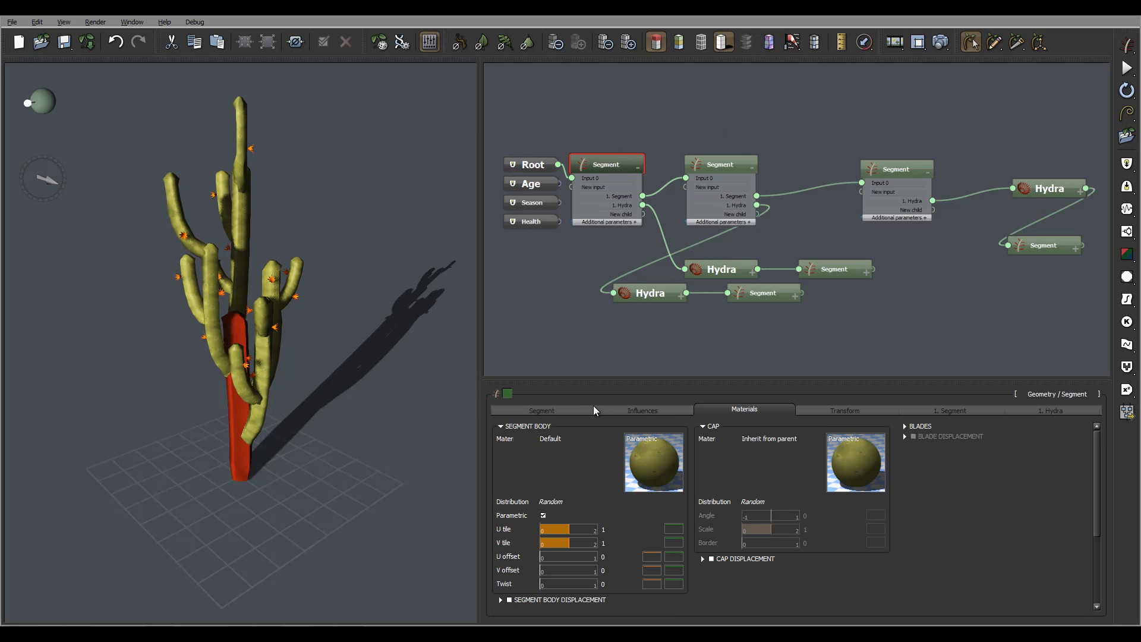
click(554, 408)
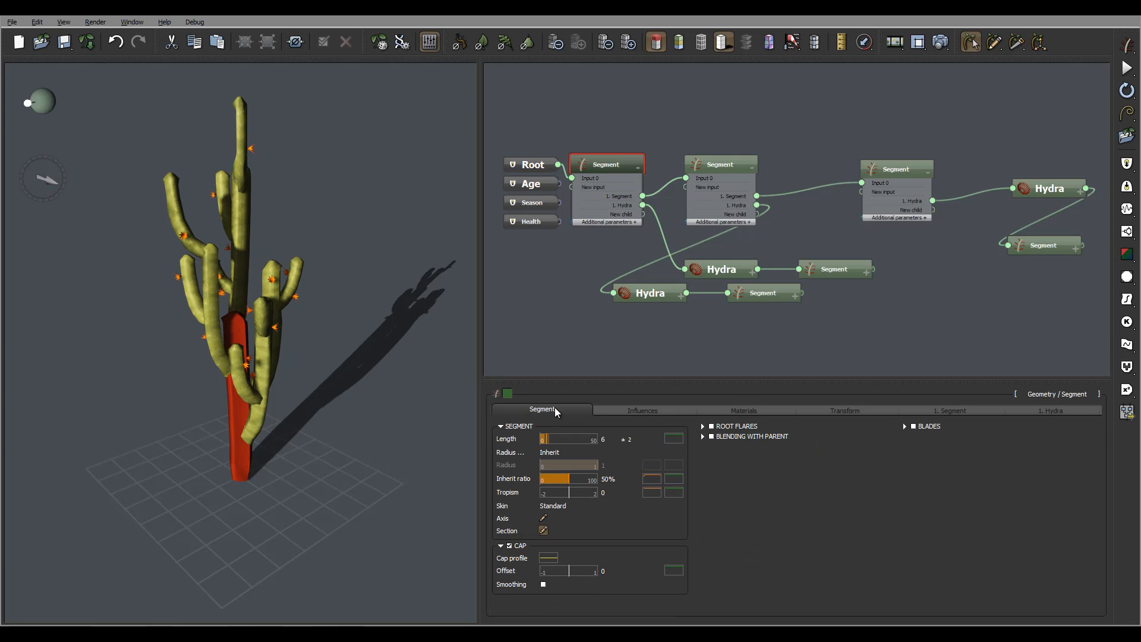
click(631, 409)
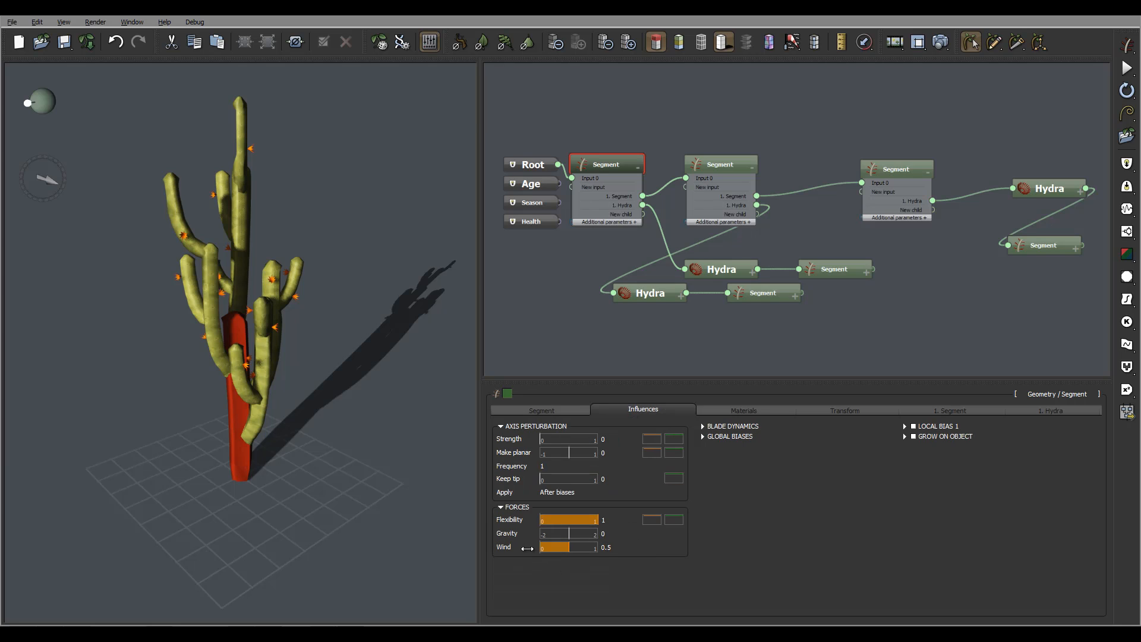
mouse_move(550, 552)
drag(572, 548, 544, 550)
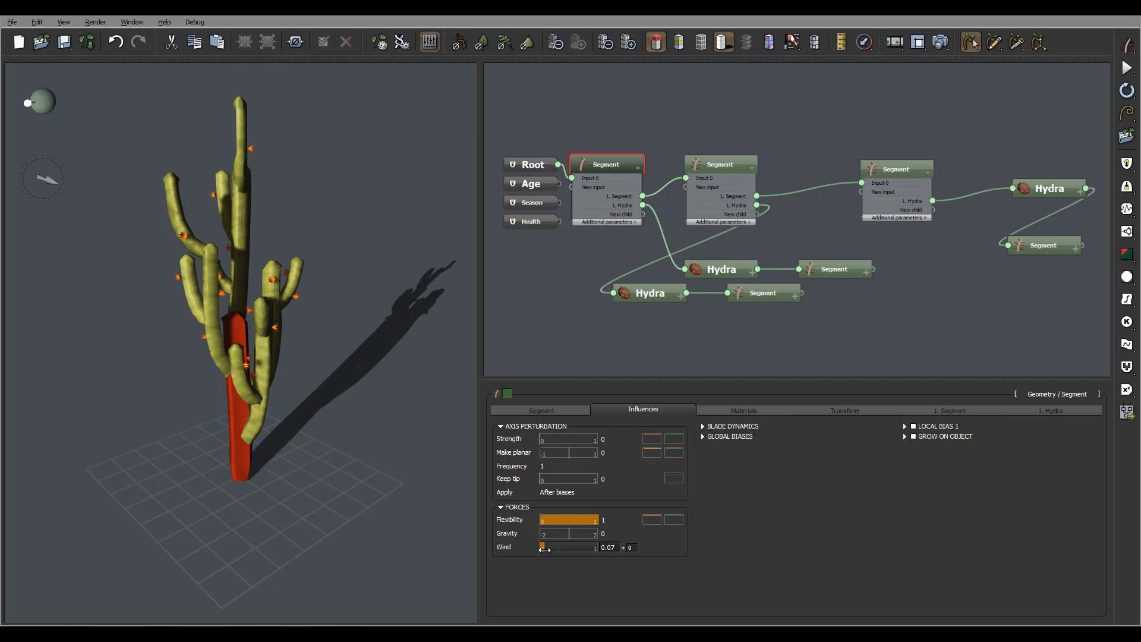
mouse_move(553, 520)
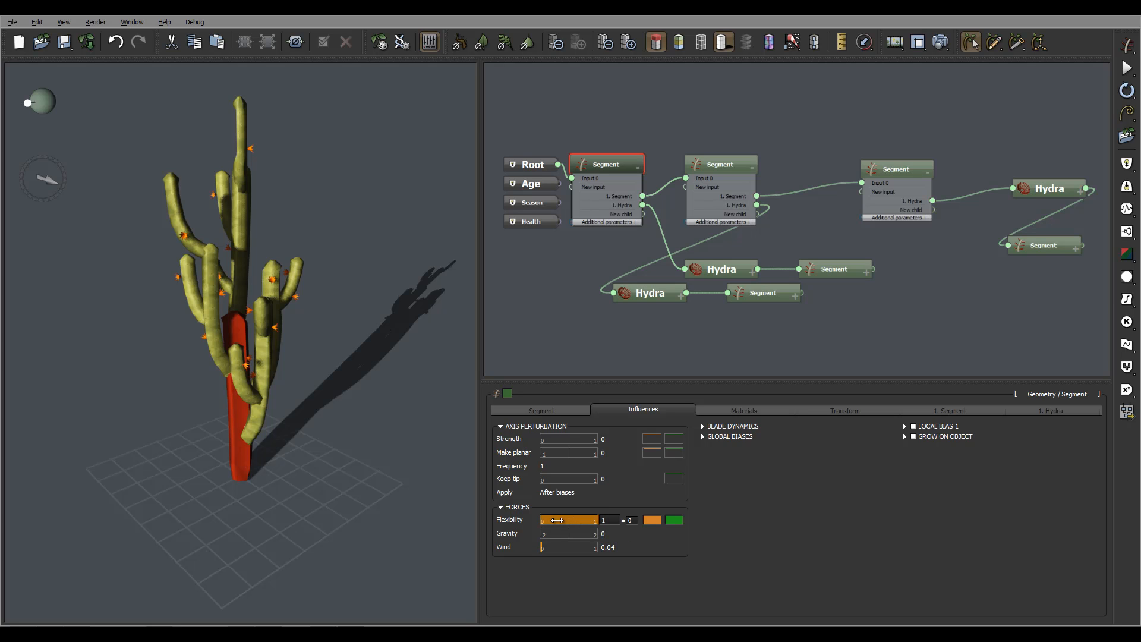
mouse_move(553, 520)
mouse_down()
mouse_move(599, 521)
mouse_move(547, 521)
mouse_up()
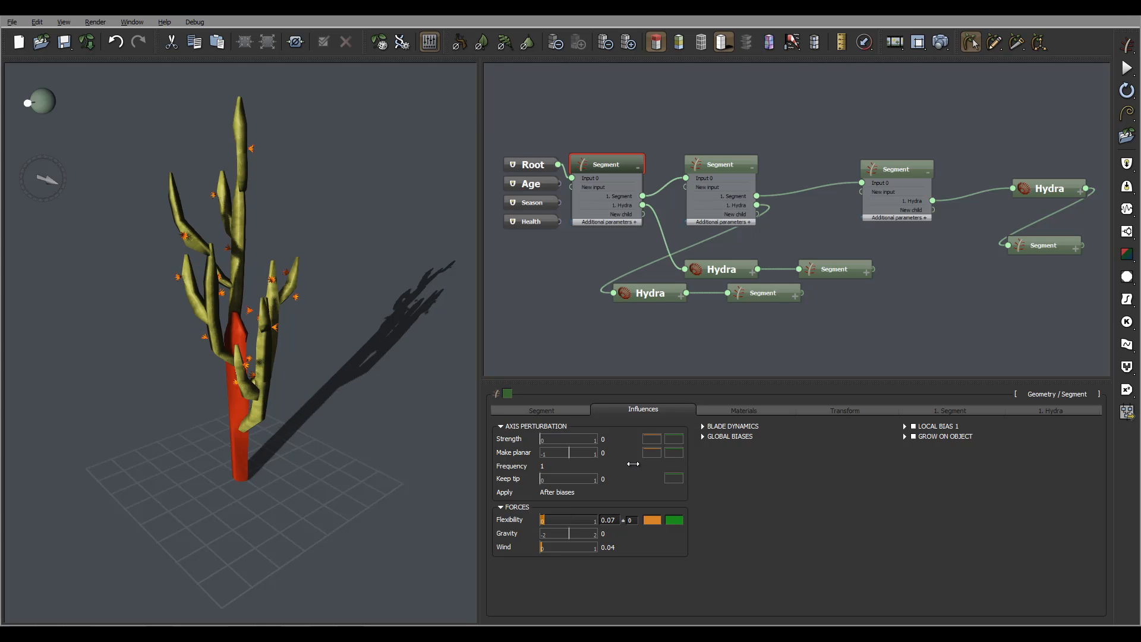
Lower the arm Segment's wind influence to 0.05 and its flexibility to 0.1.
click(745, 196)
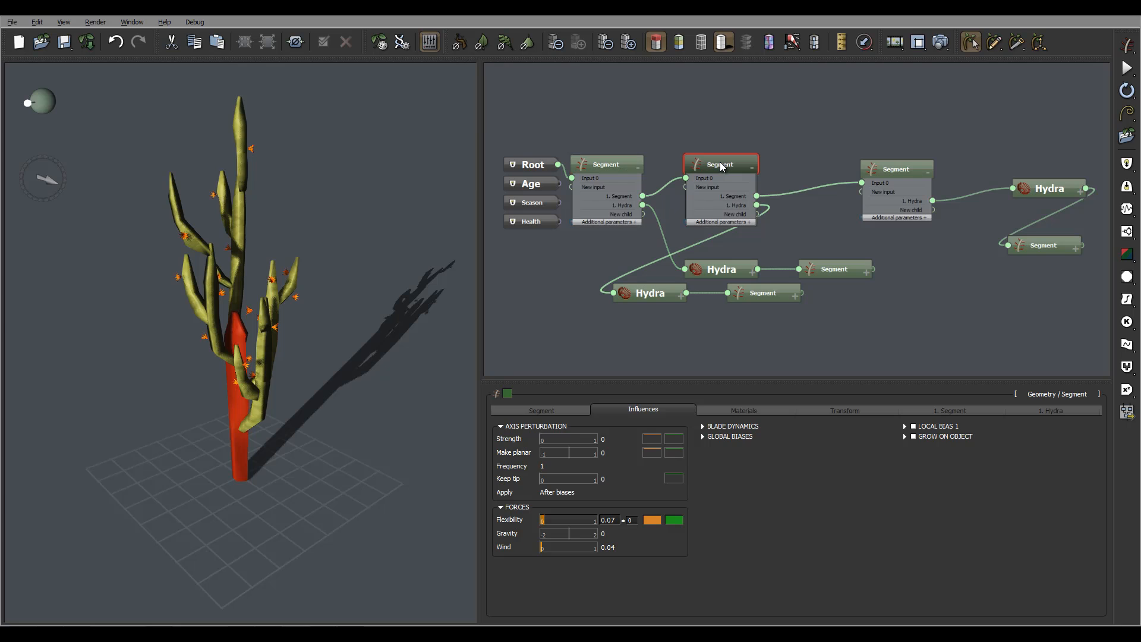
click(730, 165)
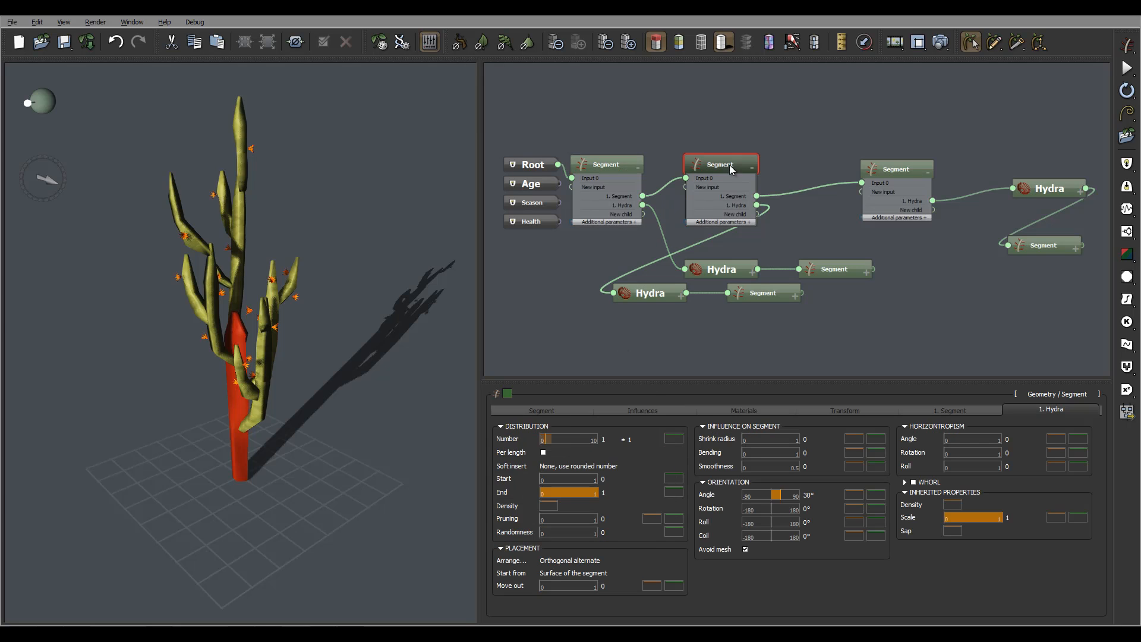
click(646, 409)
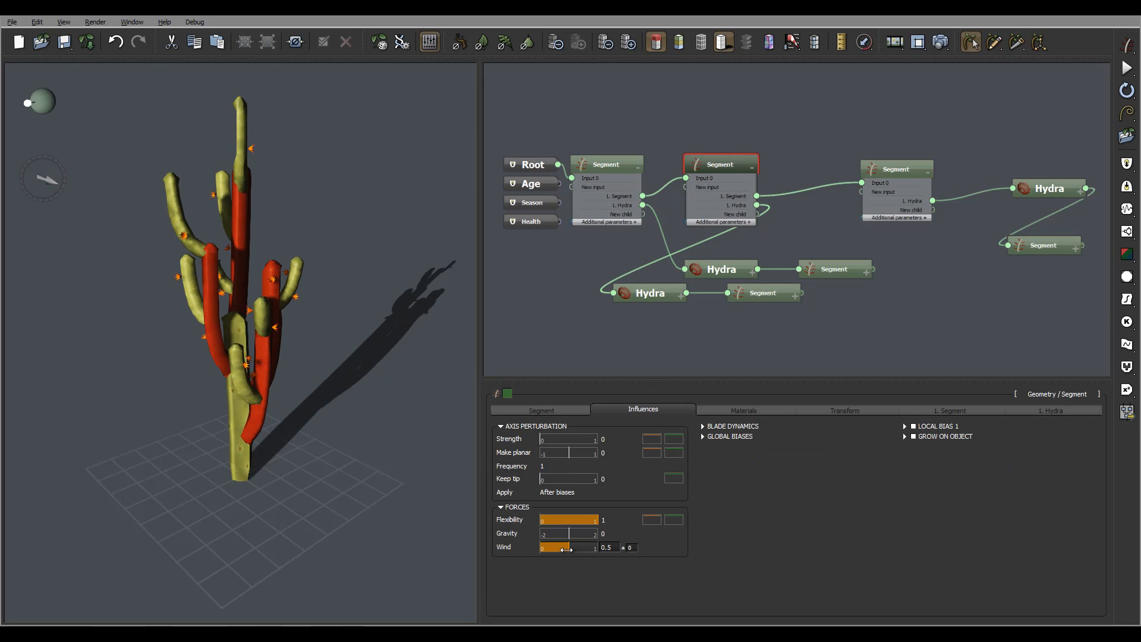
drag(569, 547, 540, 548)
drag(574, 521, 543, 522)
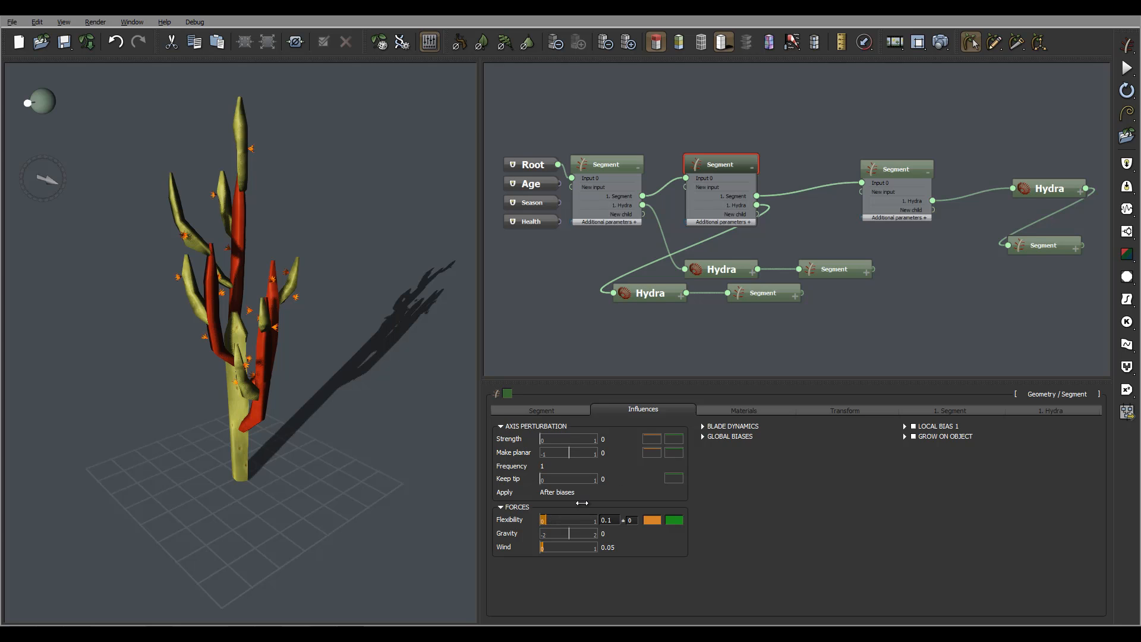
Lower the sub-branch Segment's wind influence to 0.12 and its flexibility to 0.22.
click(911, 162)
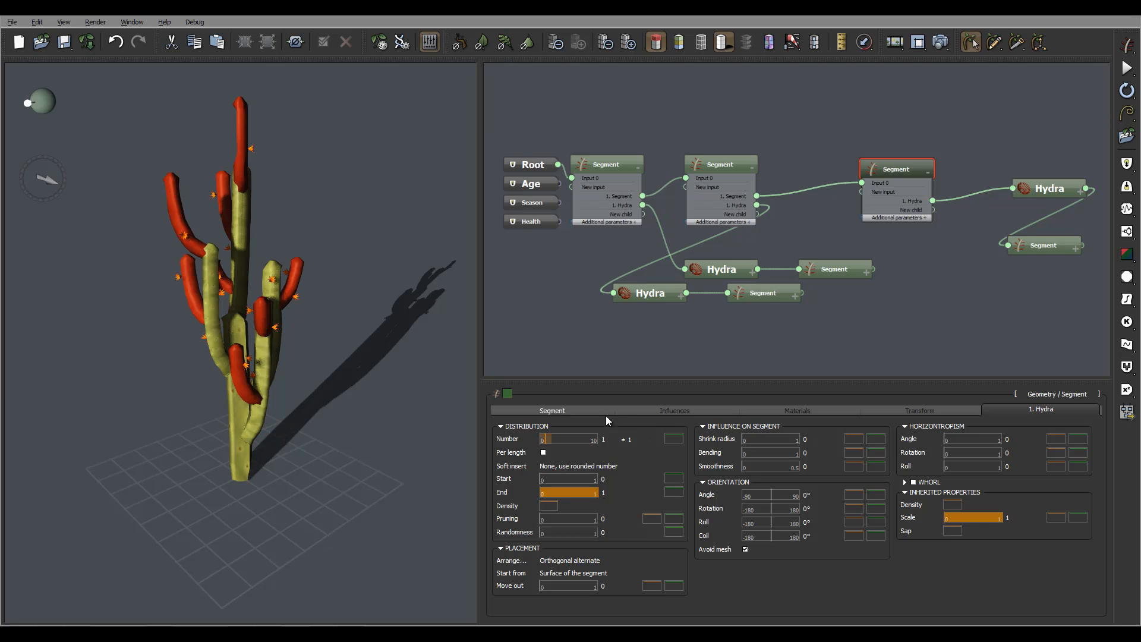
click(606, 415)
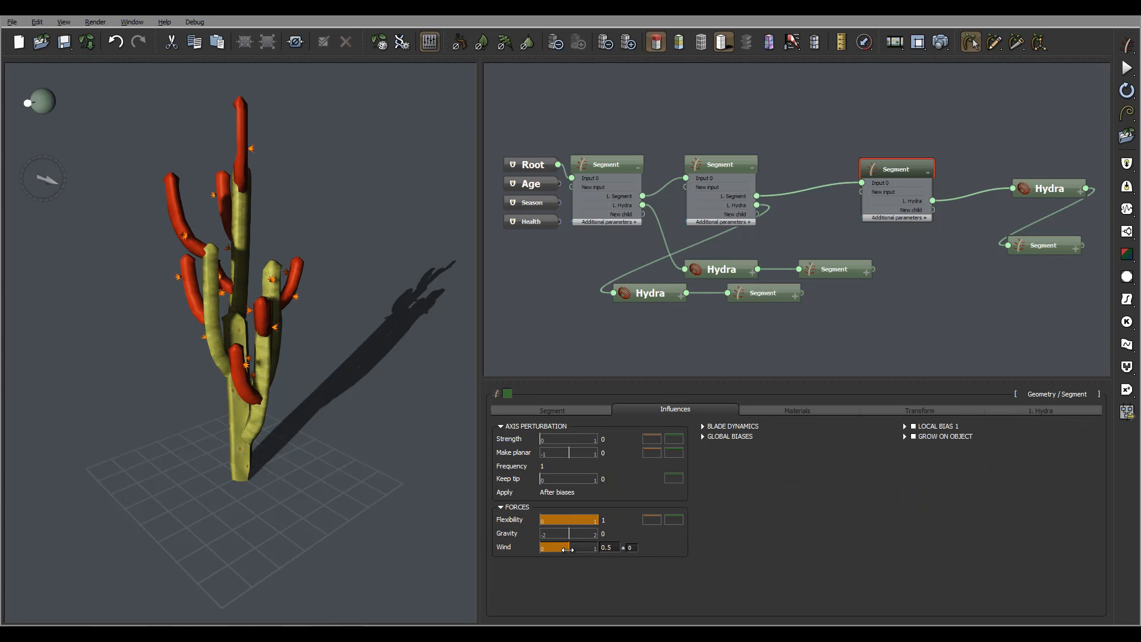
drag(568, 550, 544, 550)
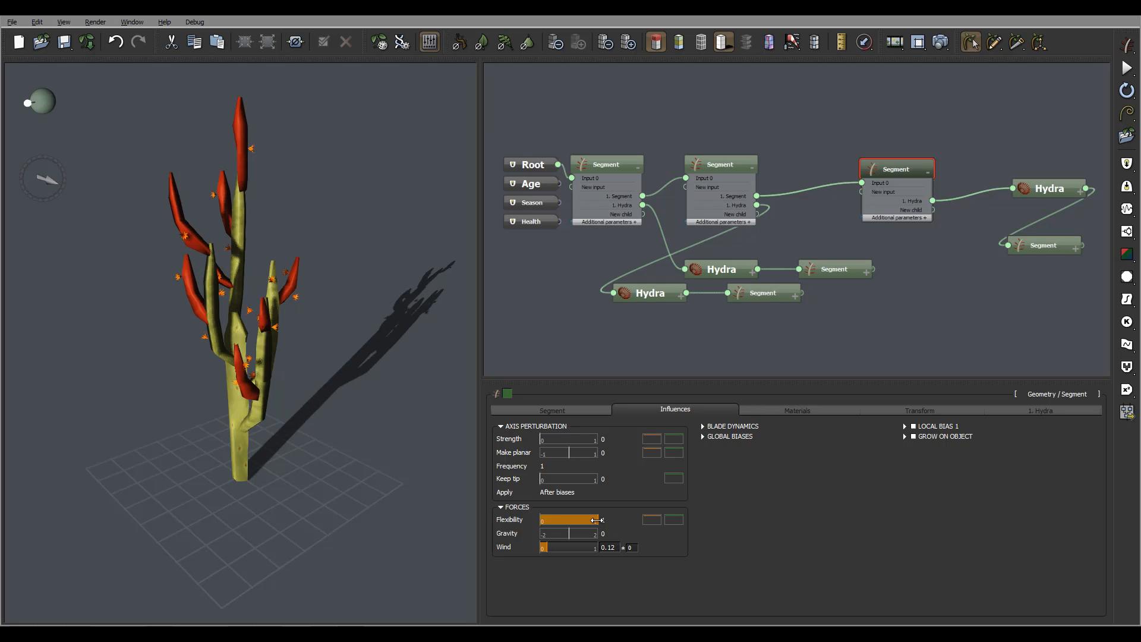
drag(597, 520, 555, 520)
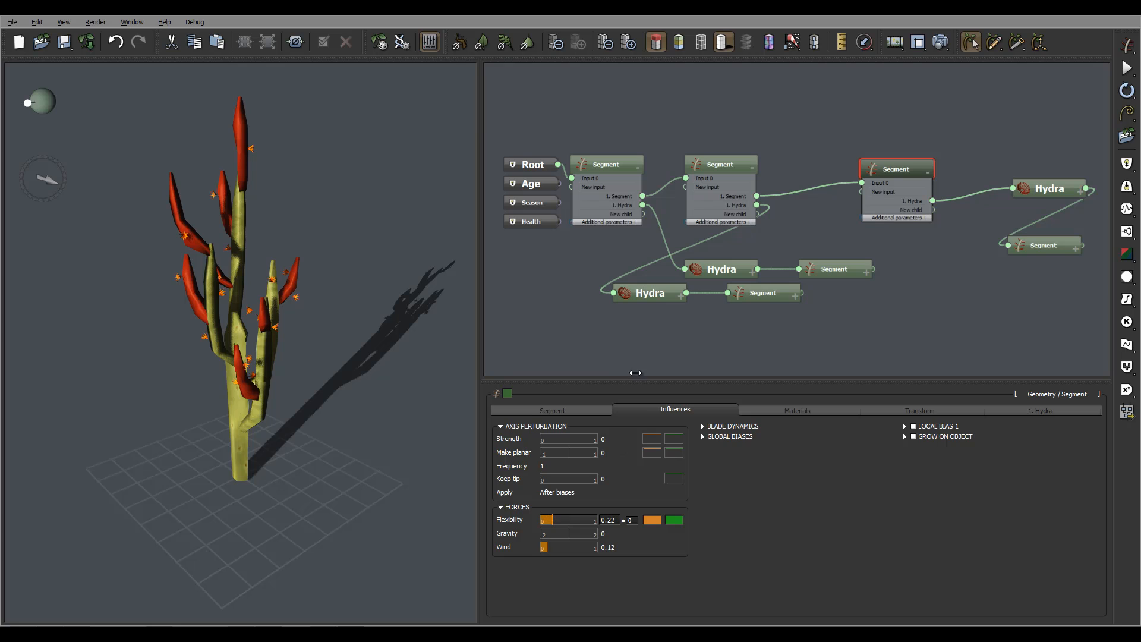
Set the Root's wind mode to Simple wind and toggle the wind preview.
click(543, 164)
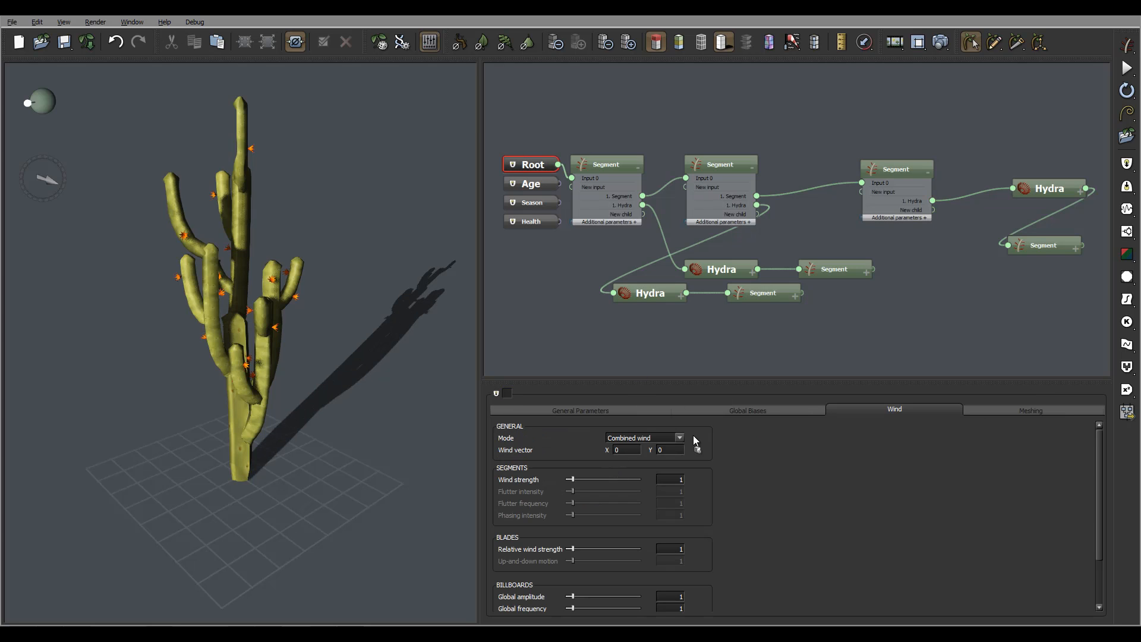
click(678, 438)
click(644, 456)
click(793, 43)
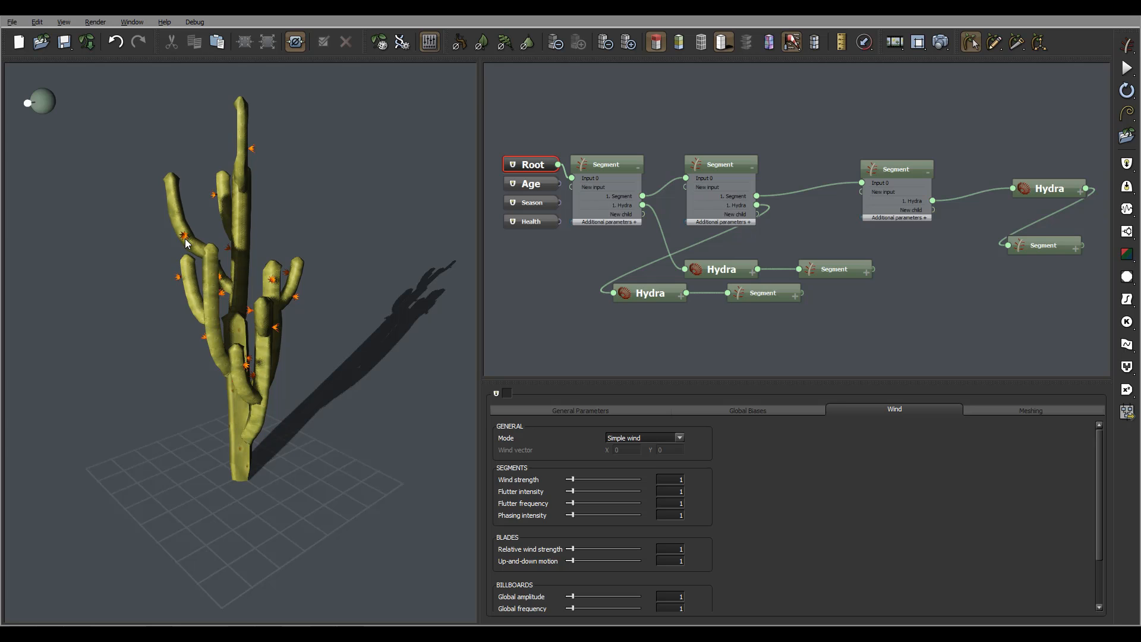
Examine the cactus with its ribs and flowers up close and as a whole from slightly different angles.
scroll(252, 335, up, 6)
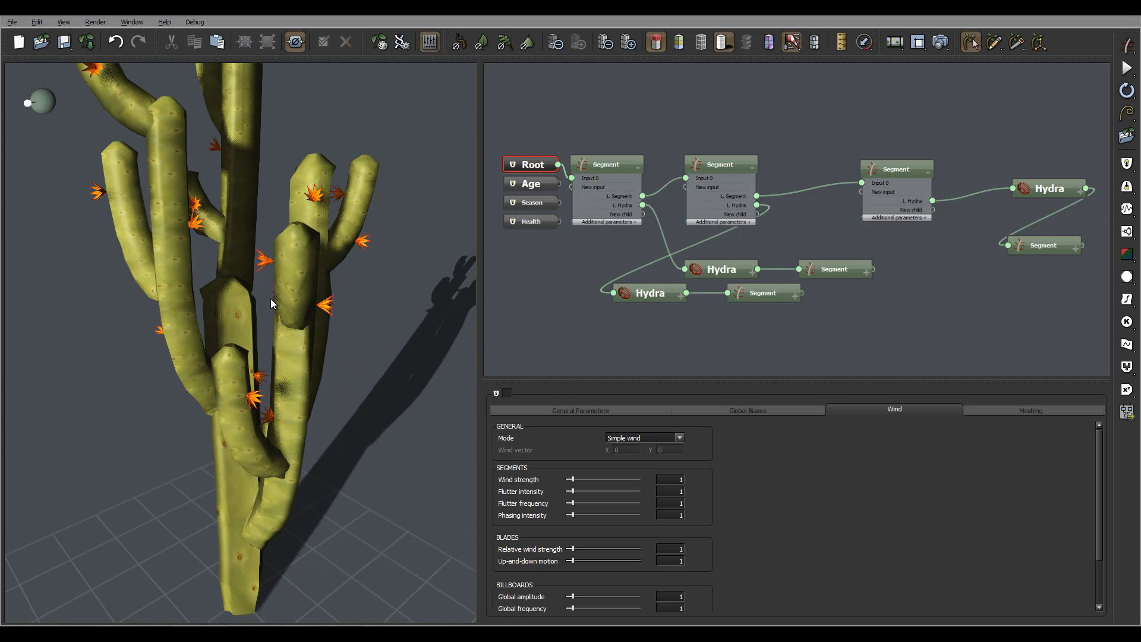
scroll(270, 298, up, 5)
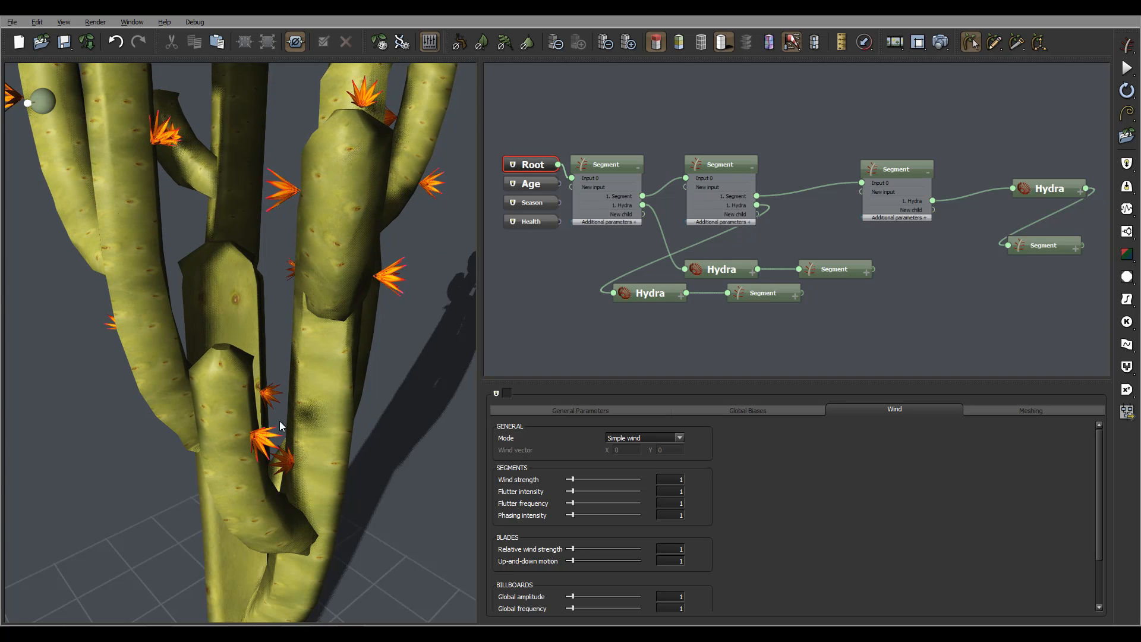
scroll(292, 381, down, 3)
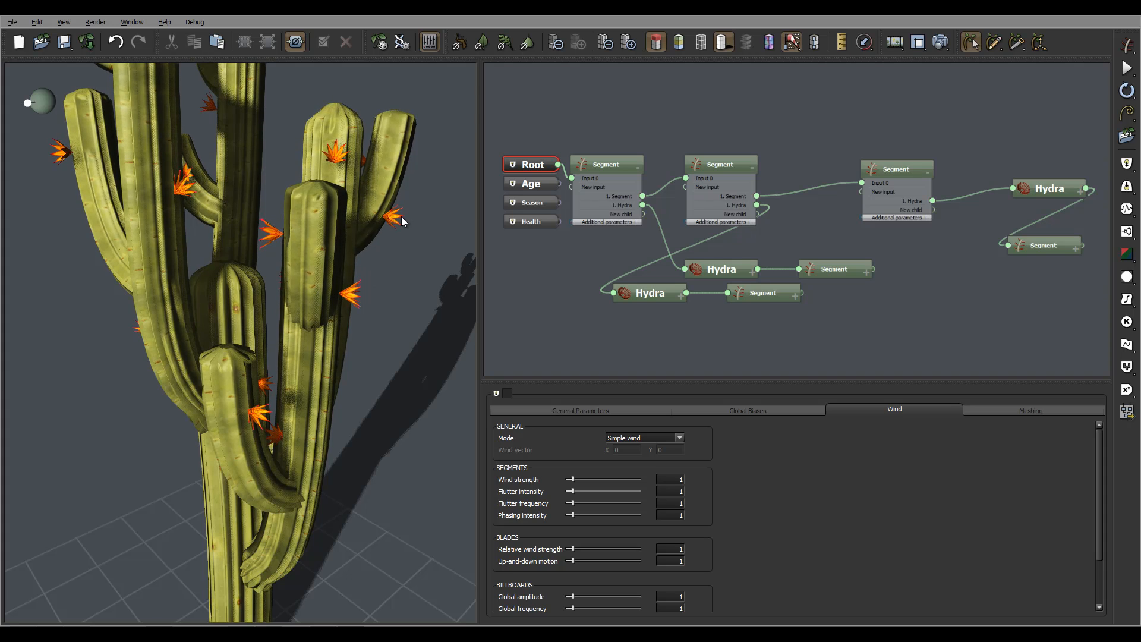
scroll(333, 292, down, 5)
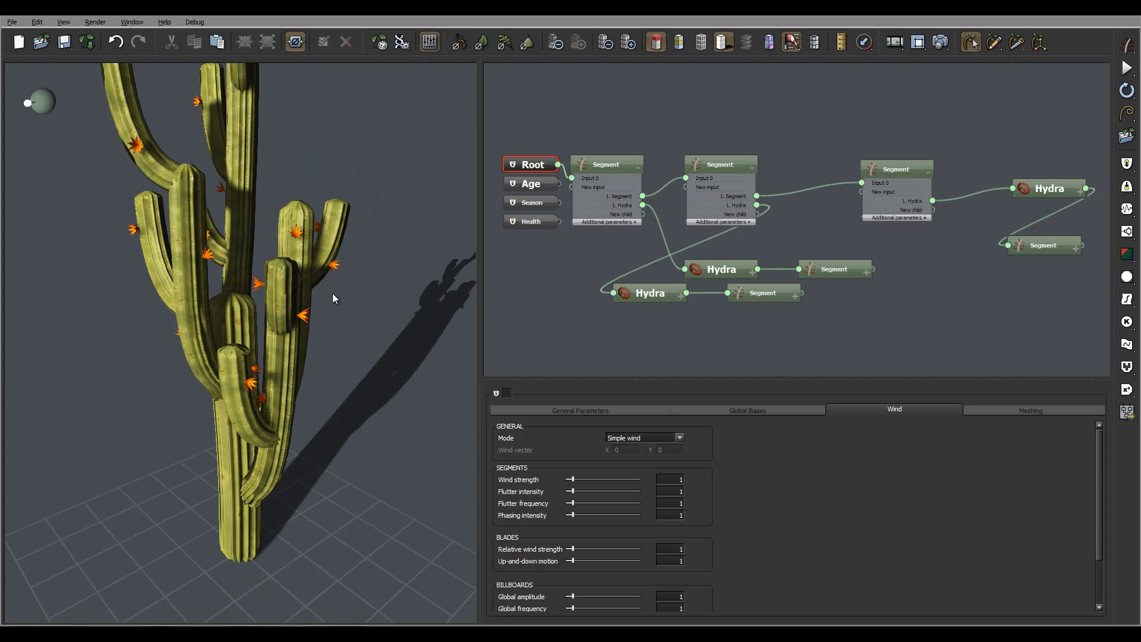
mouse_move(332, 295)
mouse_down()
mouse_move(332, 273)
mouse_move(348, 283)
mouse_up()
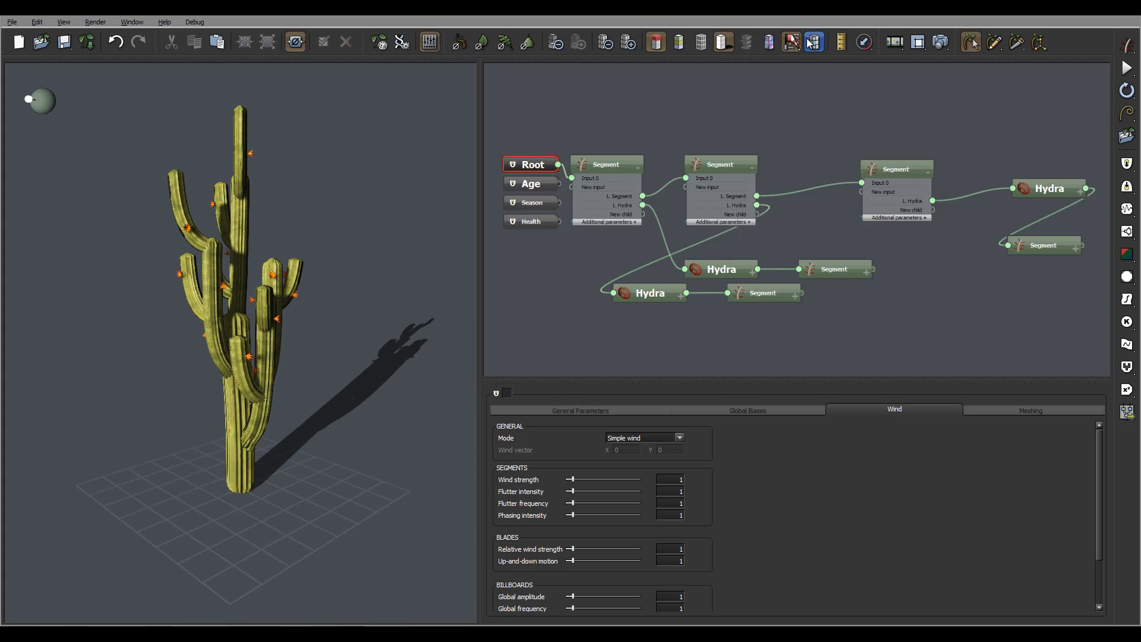
drag(318, 266, 335, 285)
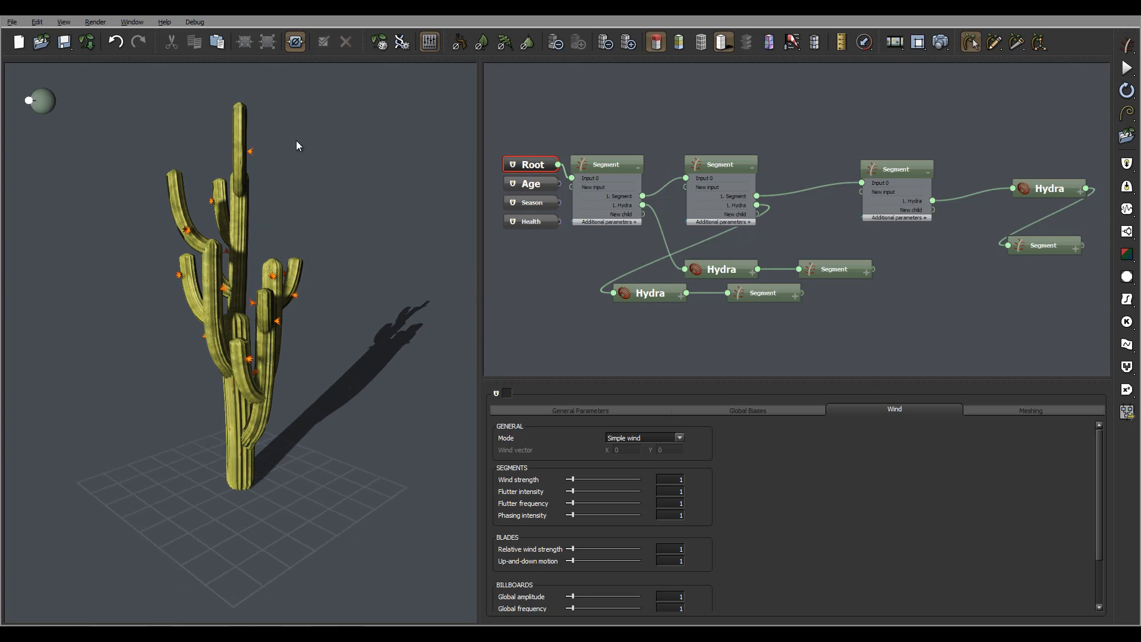
drag(298, 145, 260, 276)
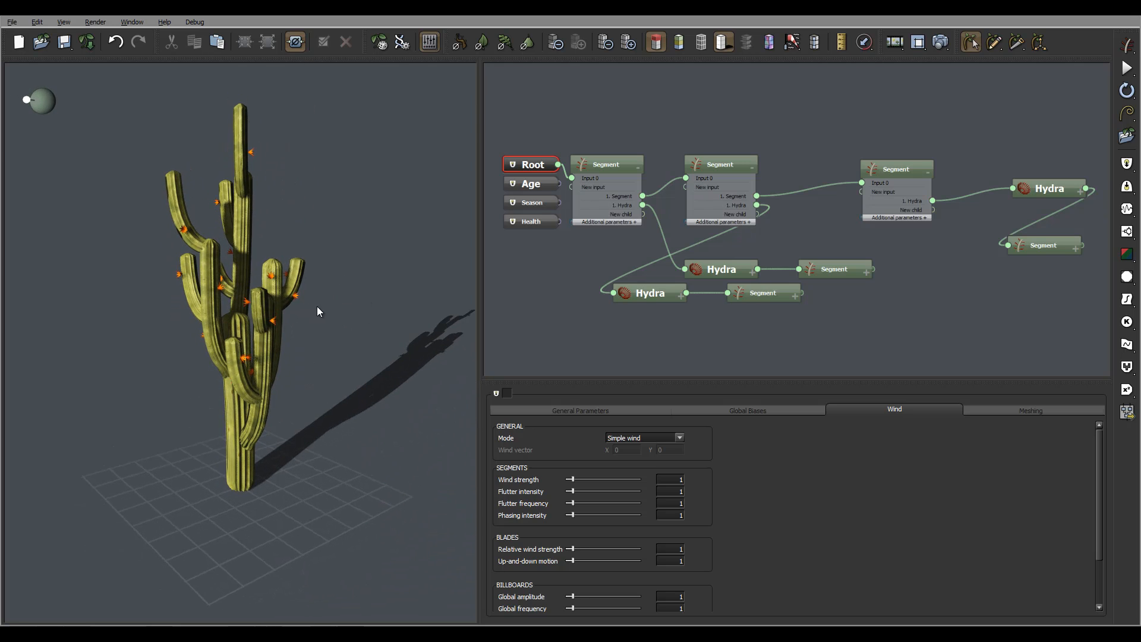
drag(317, 311, 316, 322)
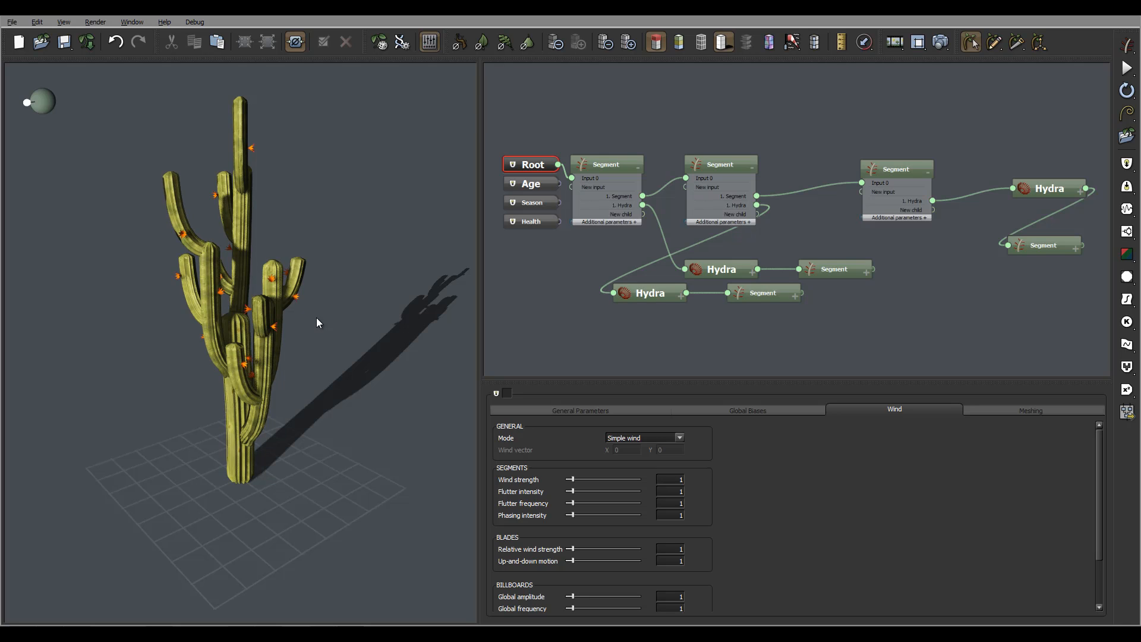